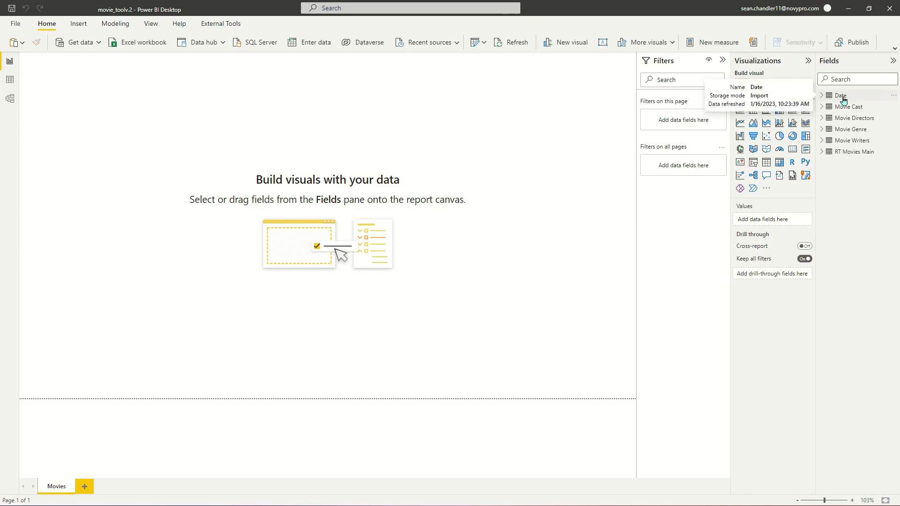
- Review the rows of the Date table and the relationships between the movie tables, ending back on the report page
left_click(9, 80)
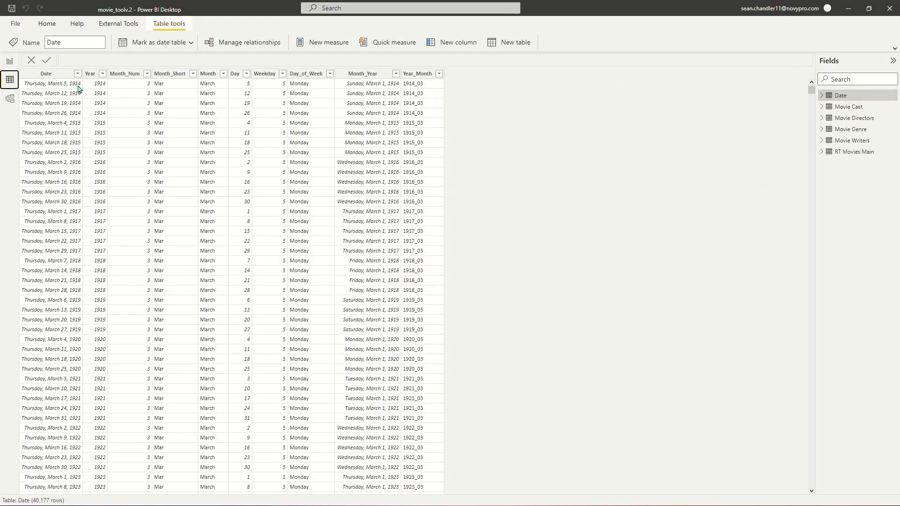
left_click(11, 62)
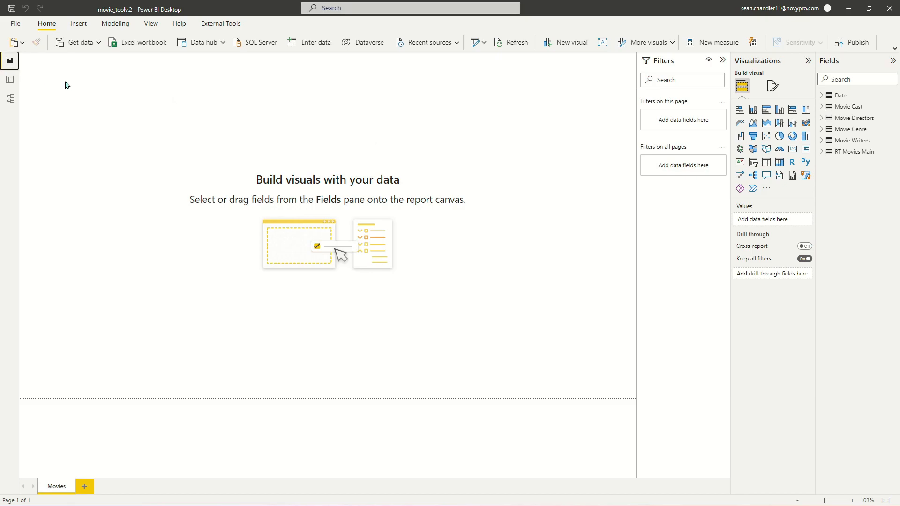
left_click(10, 99)
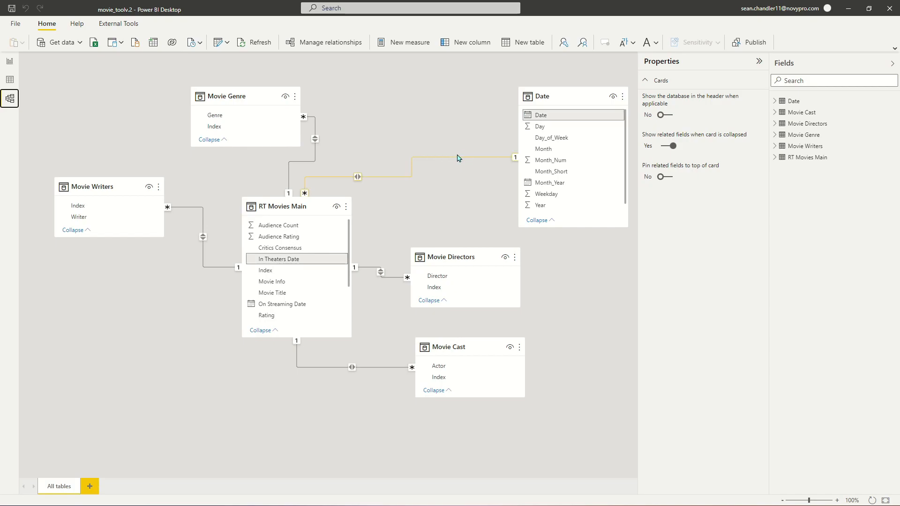
left_click(13, 63)
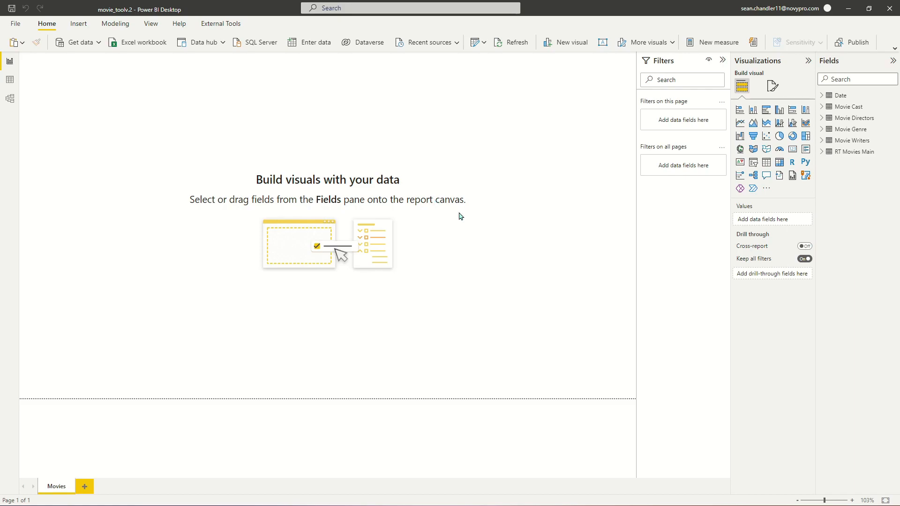
- Rename the Movies report page as Landing
double_click(51, 490)
type("Landing")
key("Return")
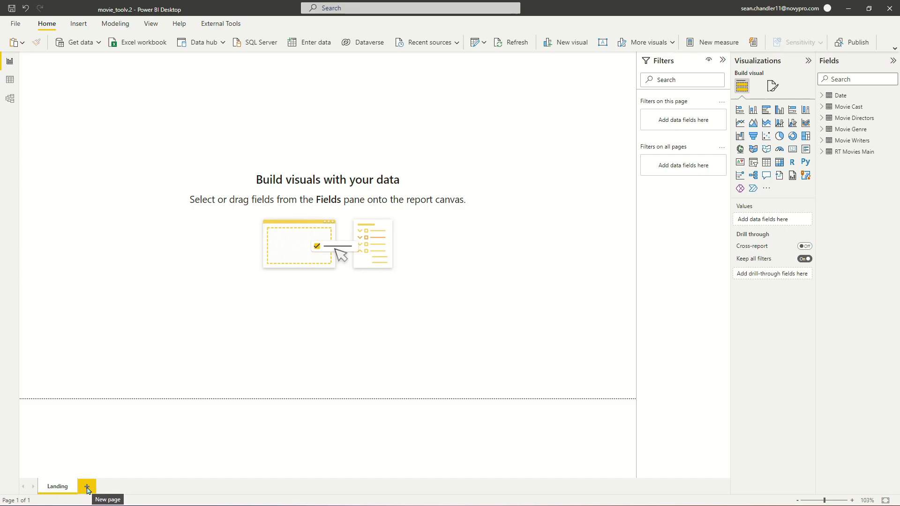
- Add a new report page named Directors
left_click(88, 488)
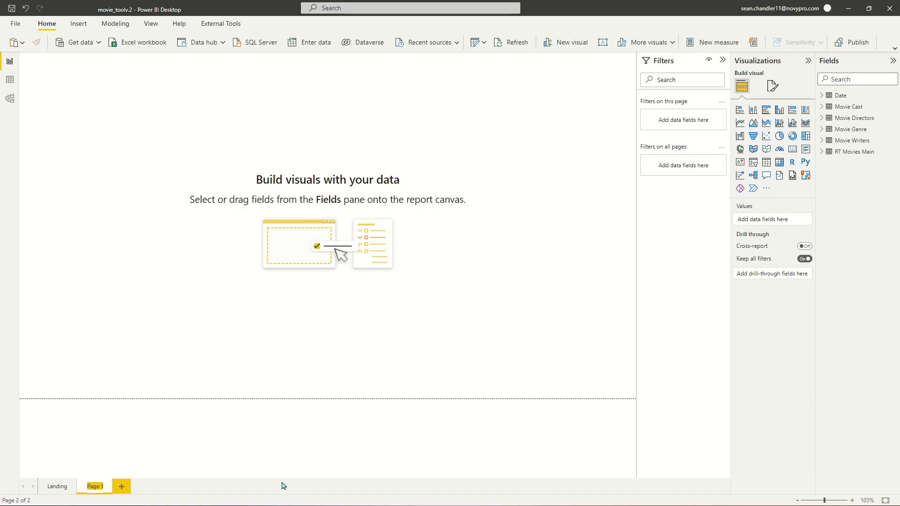
type("Directors")
key("Return")
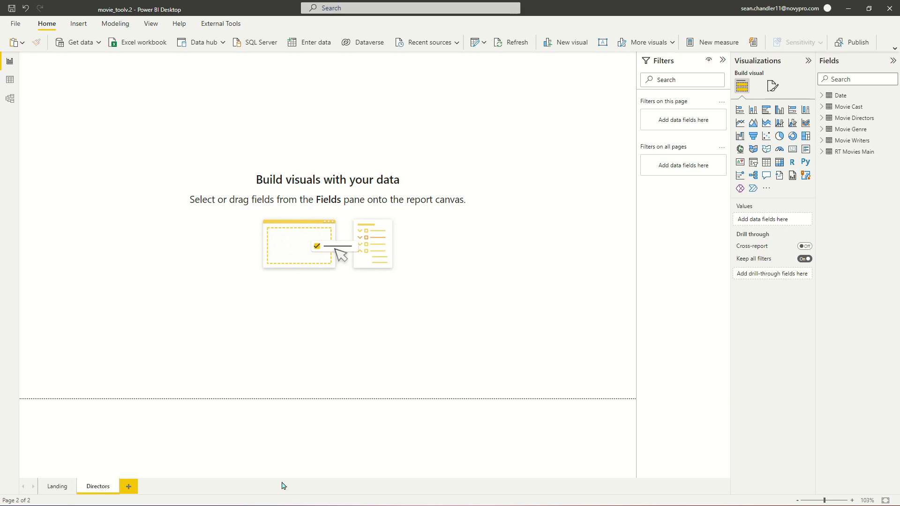
- Add a report page named Actors after the Directors page
left_click(128, 486)
double_click(129, 487)
type("A")
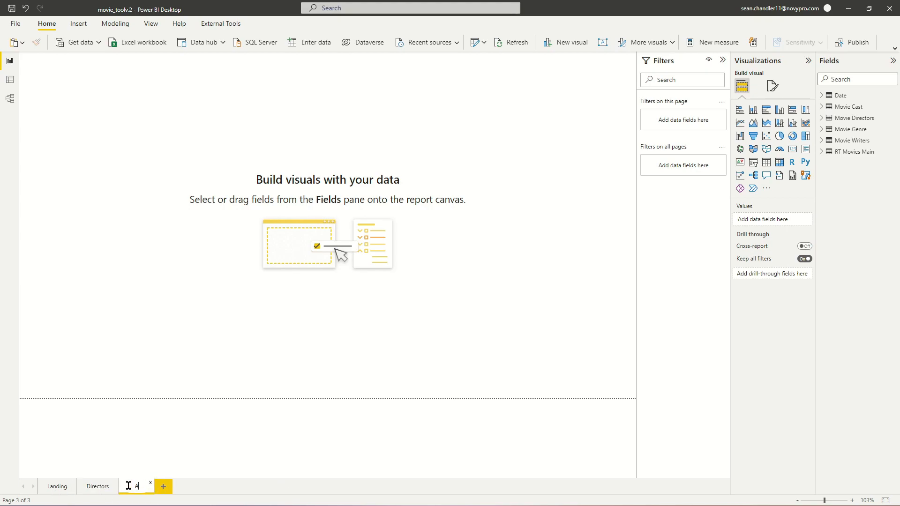
type("ctyors")
key("Return")
- Add a report page named Writers after the Actors page
left_click(164, 486)
double_click(167, 490)
type("Writers")
key("Return")
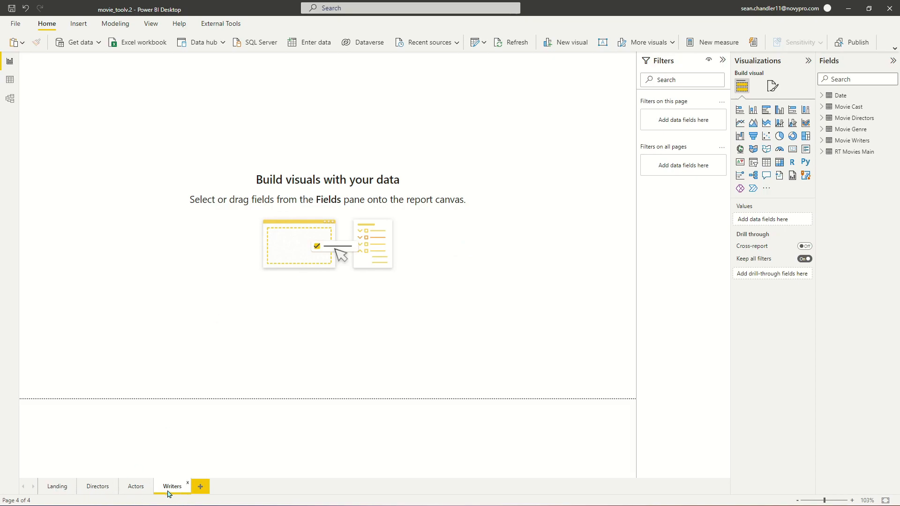
- Rename the Landing page as "Landing / Summary"
double_click(59, 488)
key("End")
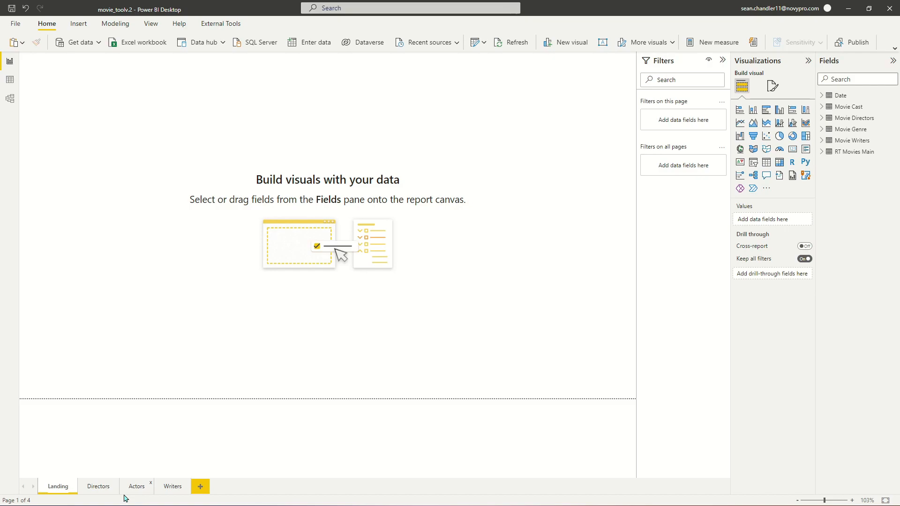
key("ctrl+a")
type("Summary")
key("Return")
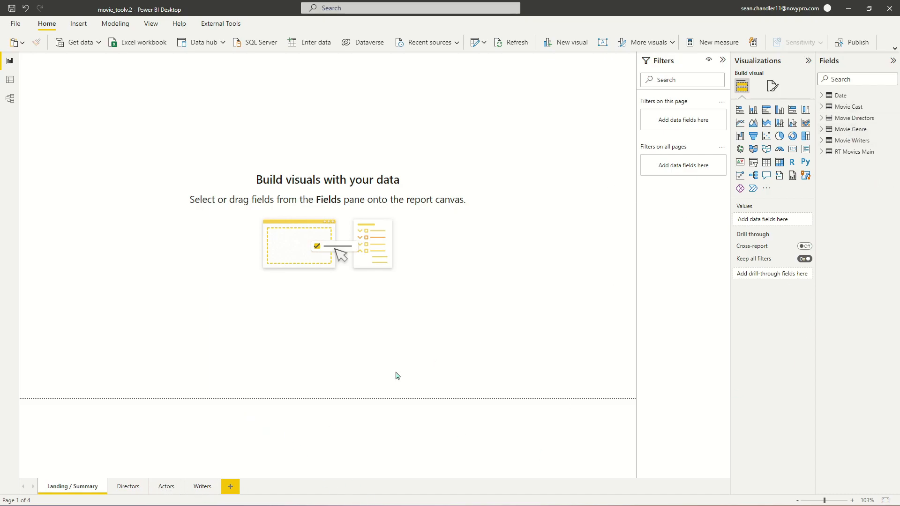
- Add a report page named Genres and place it between the Landing / Summary and Directors pages
left_click(230, 487)
left_click_drag(237, 486, 119, 486)
double_click(116, 487)
type("Genres")
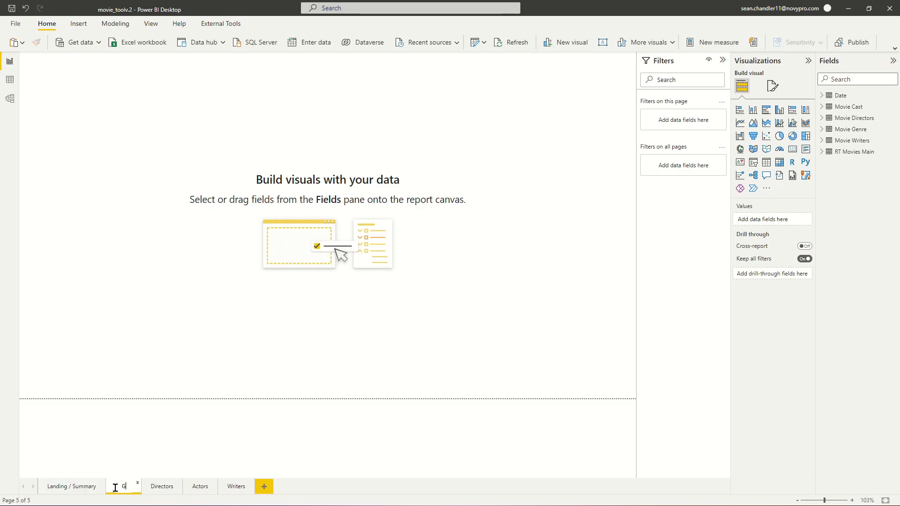
key("Return")
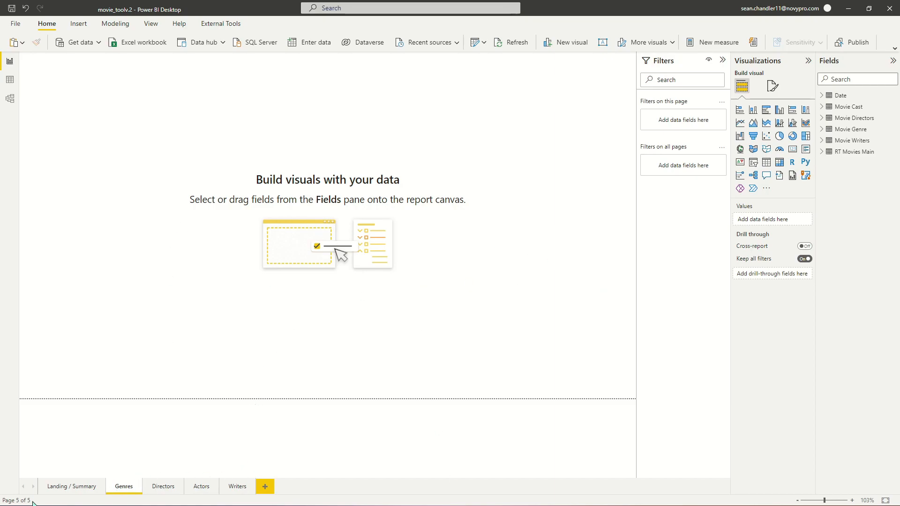
- Go to the Landing / Summary page and look over the fields of the RT Movies Main table
left_click(83, 489)
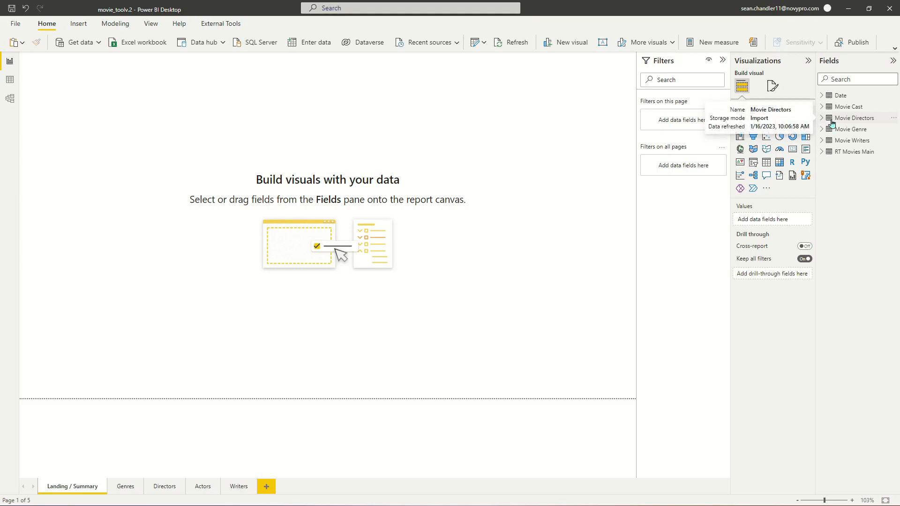
left_click(822, 152)
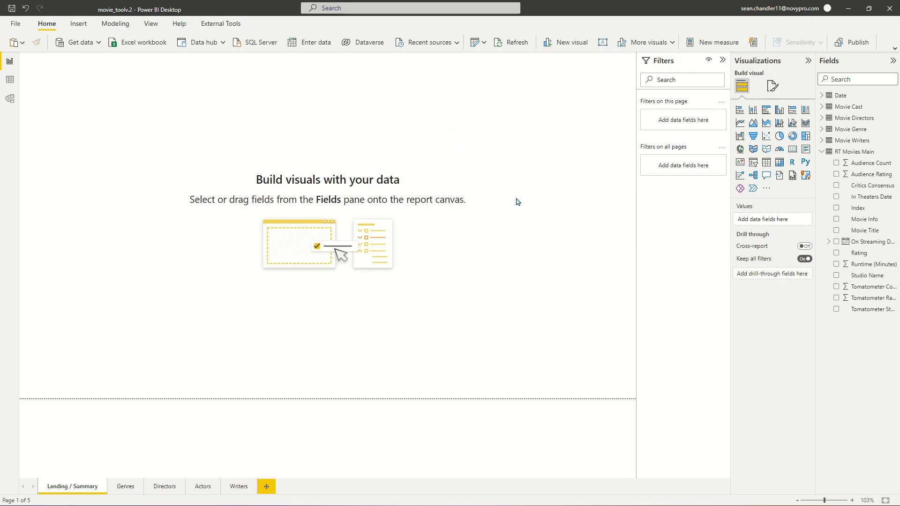
left_click(822, 151)
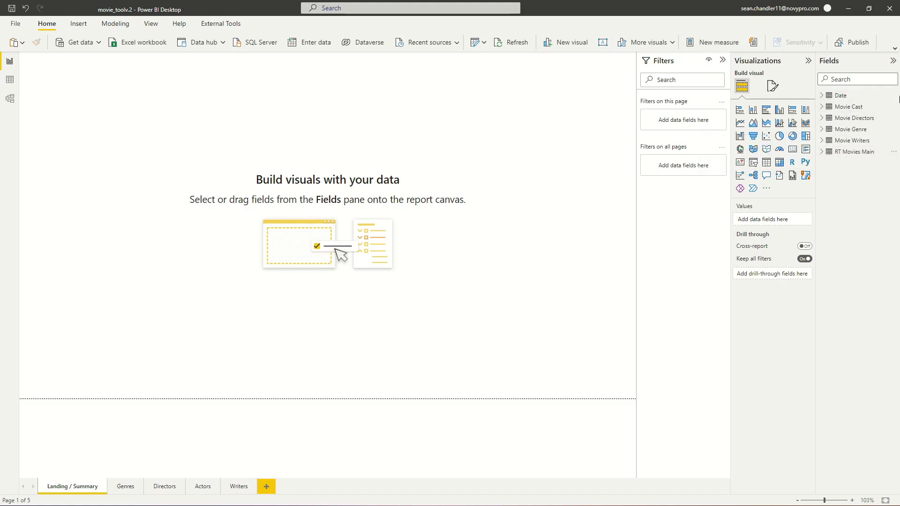
left_click(822, 153)
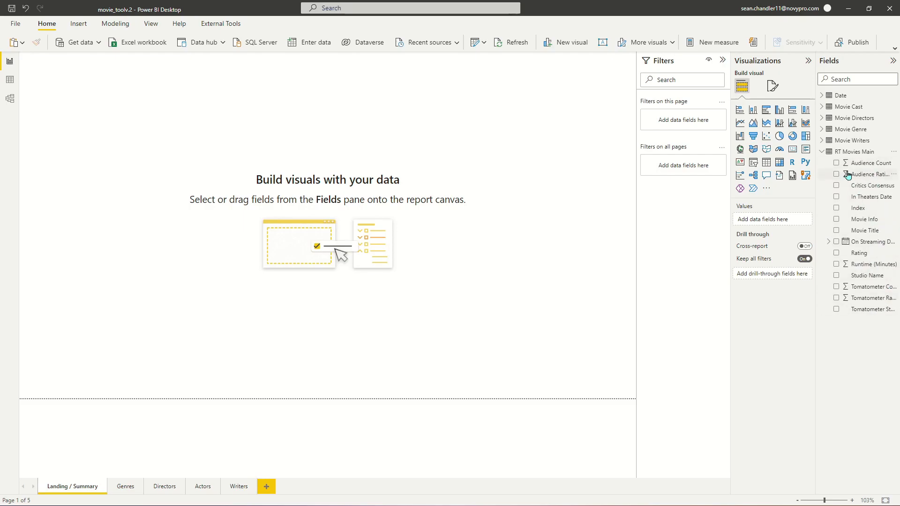
left_click(822, 152)
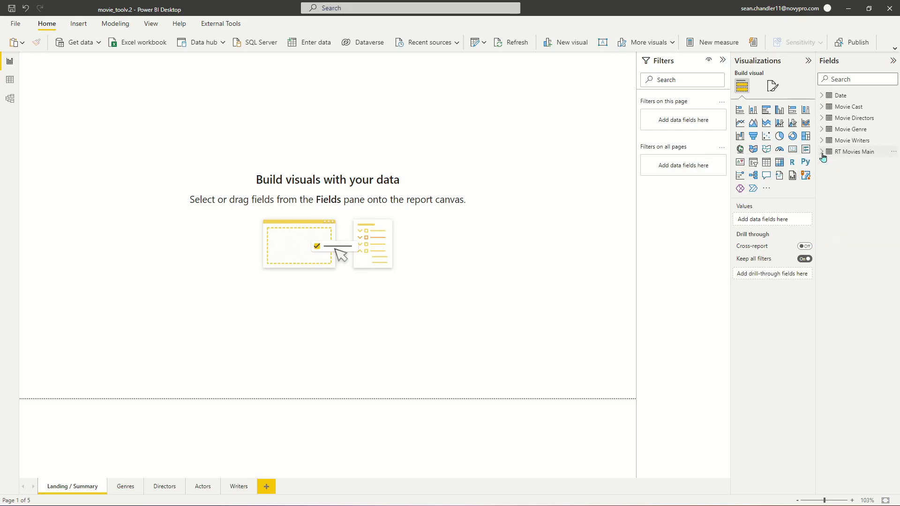
- Create an empty manually entered table named _Measures and load it into the model
left_click(314, 45)
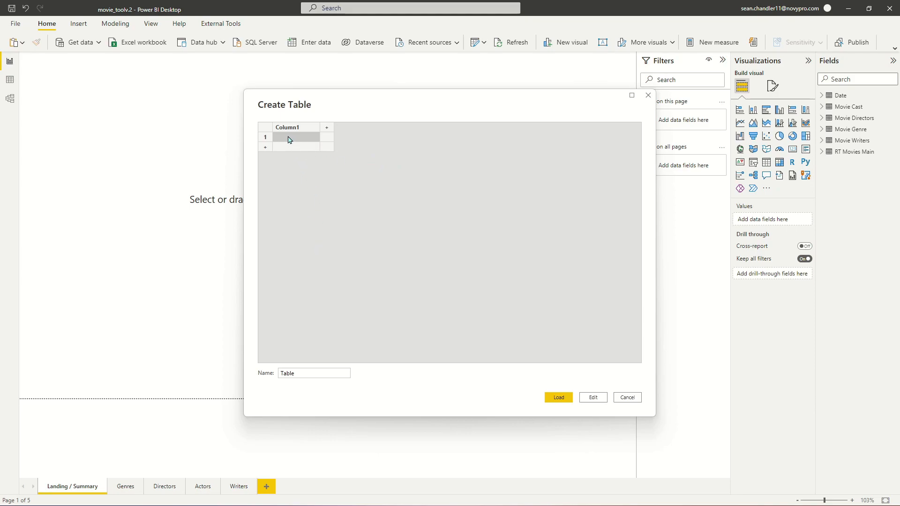
double_click(318, 373)
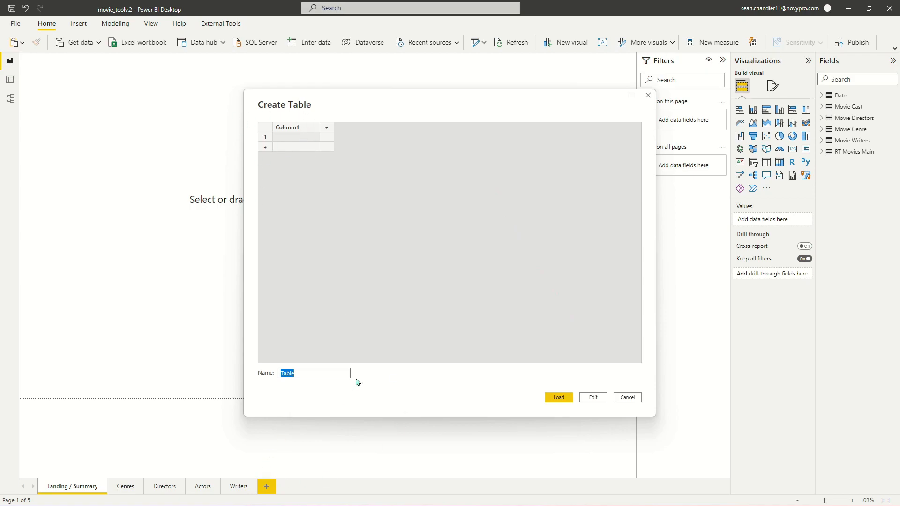
key("BackSpace")
left_click_drag(280, 374, 283, 375)
left_click(558, 397)
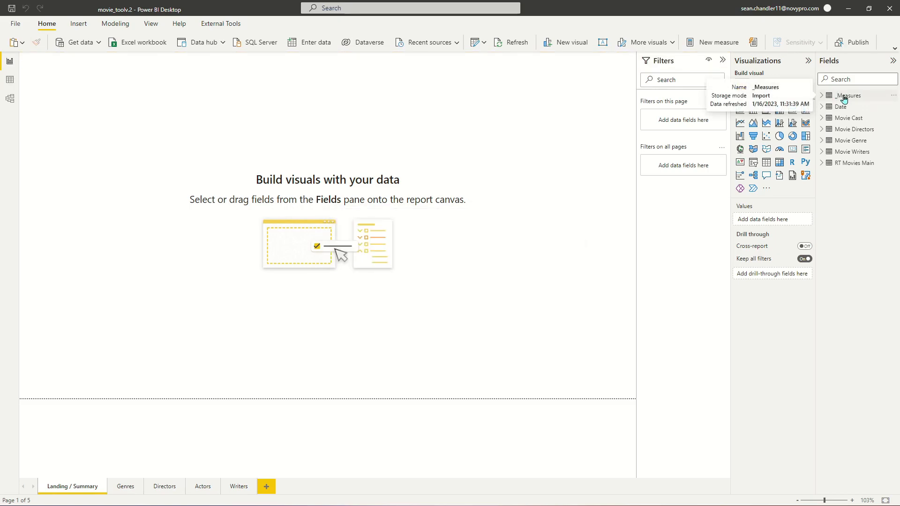
- Add the measure Placeholder = "" to the _Measures table and hide that table's Column1
left_click(844, 97)
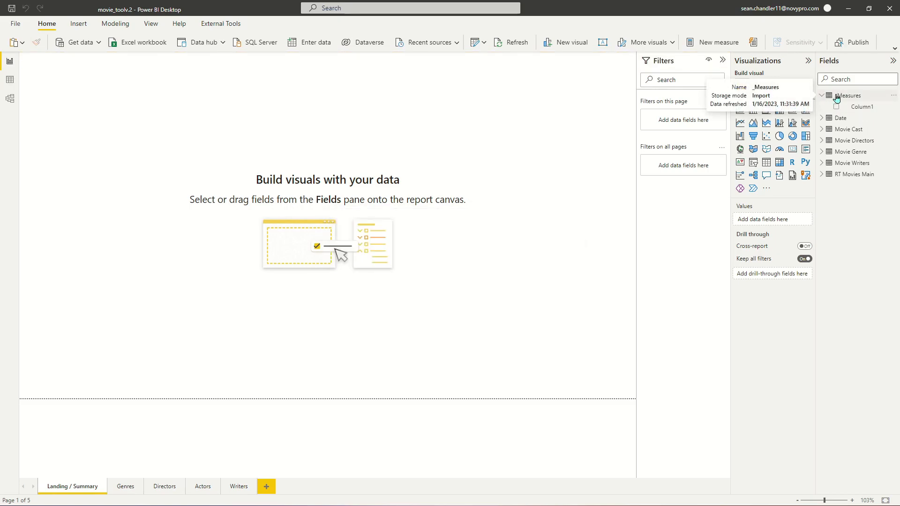
right_click(863, 107)
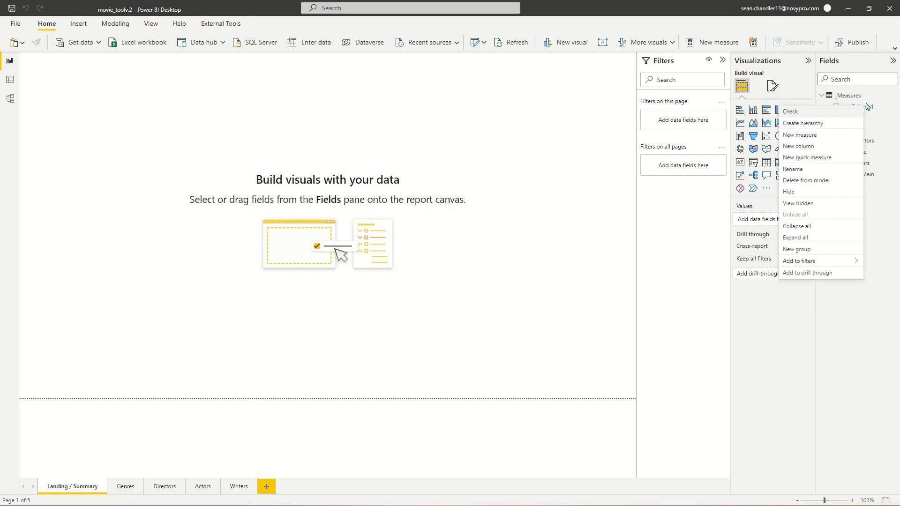
left_click(824, 135)
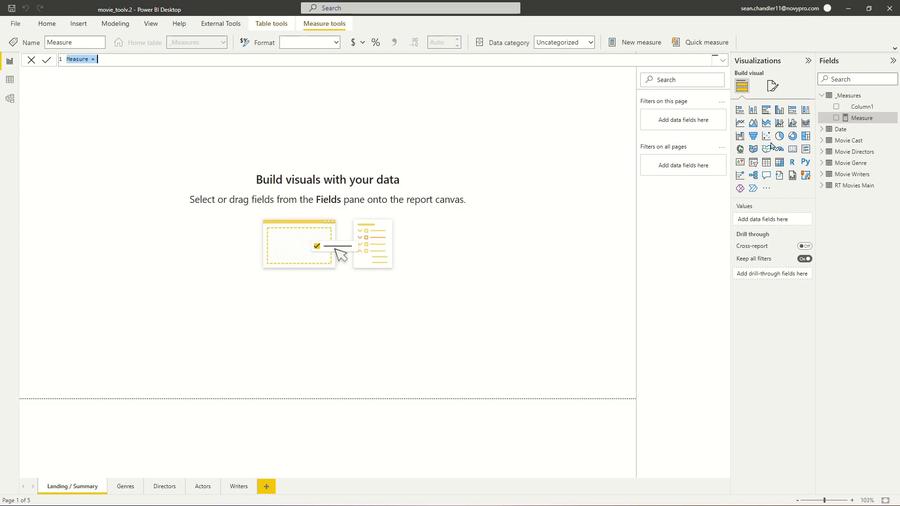
type("P1")
type("aceholder = \"")
key("Return")
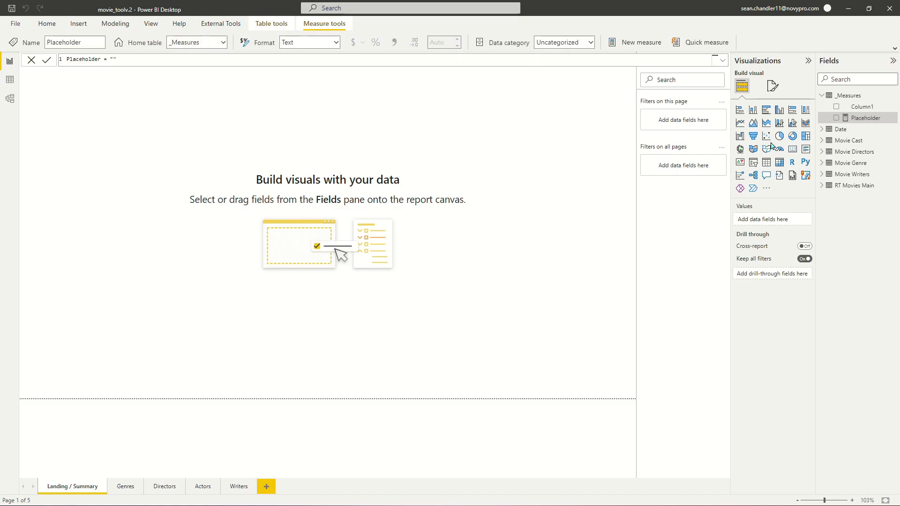
right_click(863, 107)
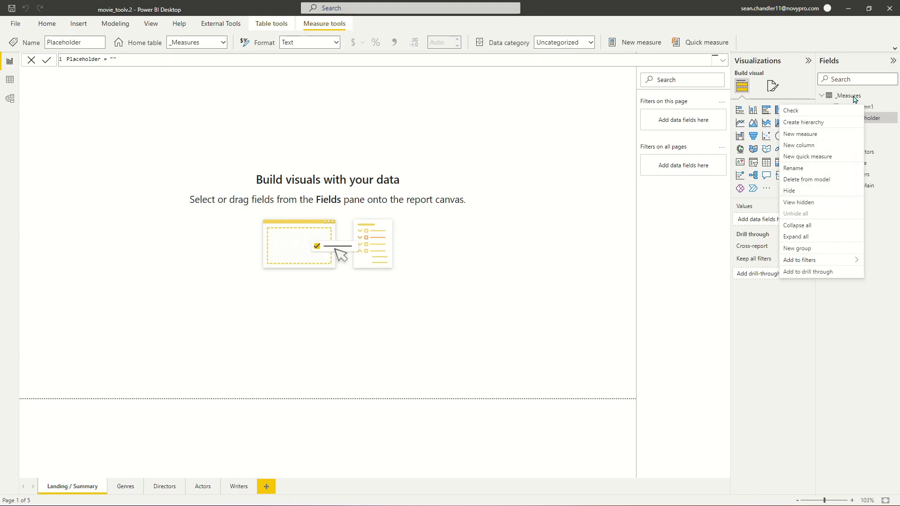
left_click(793, 192)
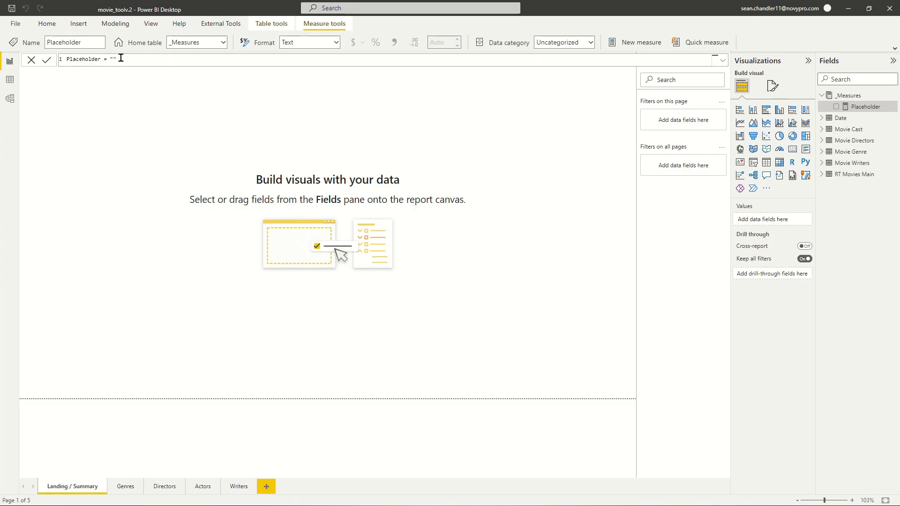
- Redefine the Placeholder measure as Movie Count = count('RT Movies Main'[Index])
key("ctrl+a")
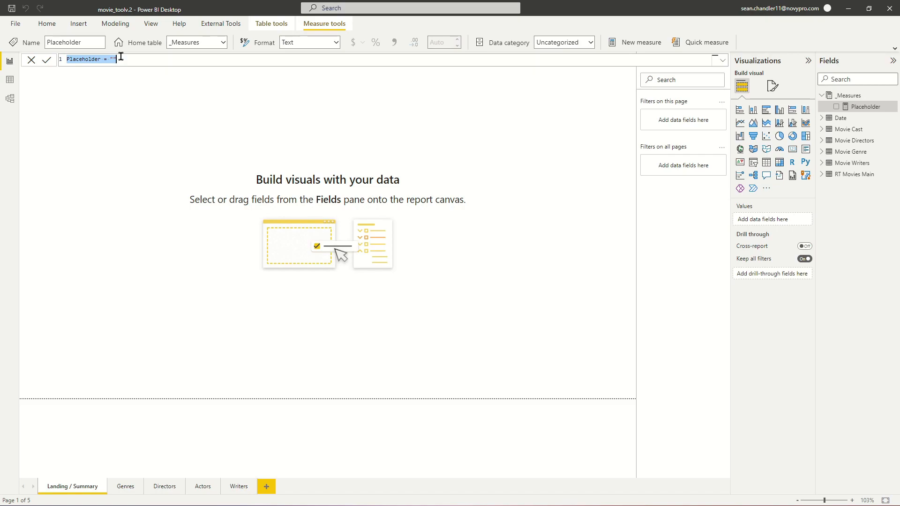
type("My")
type("vie ")
type("Co")
type("count(")
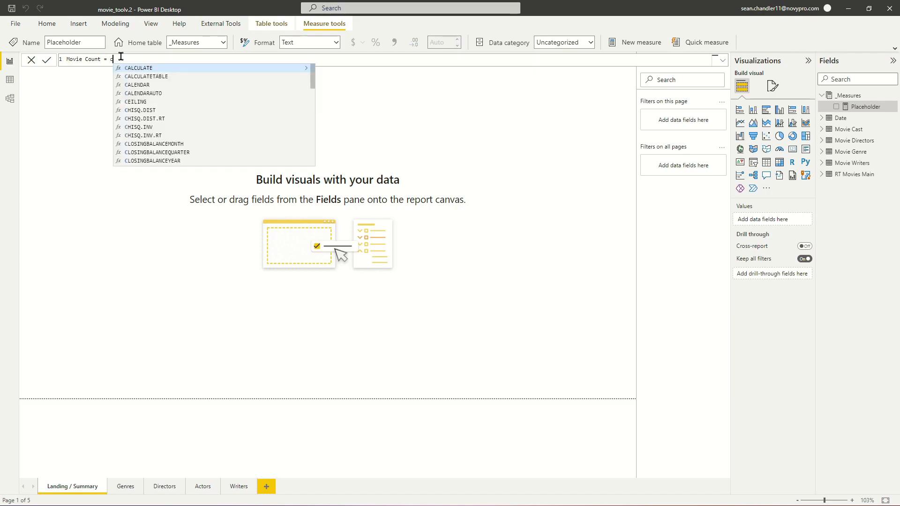
type("ind")
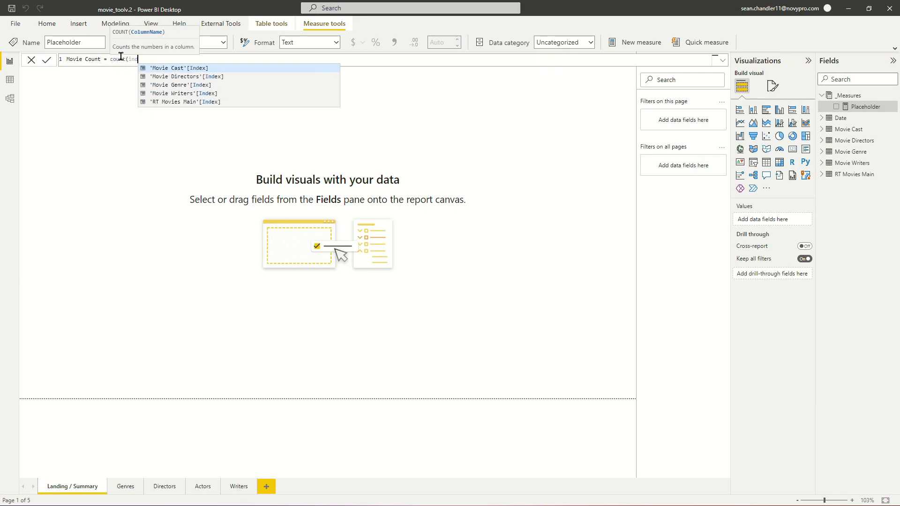
key("Down")
key("Down")
key("Down")
key("Down")
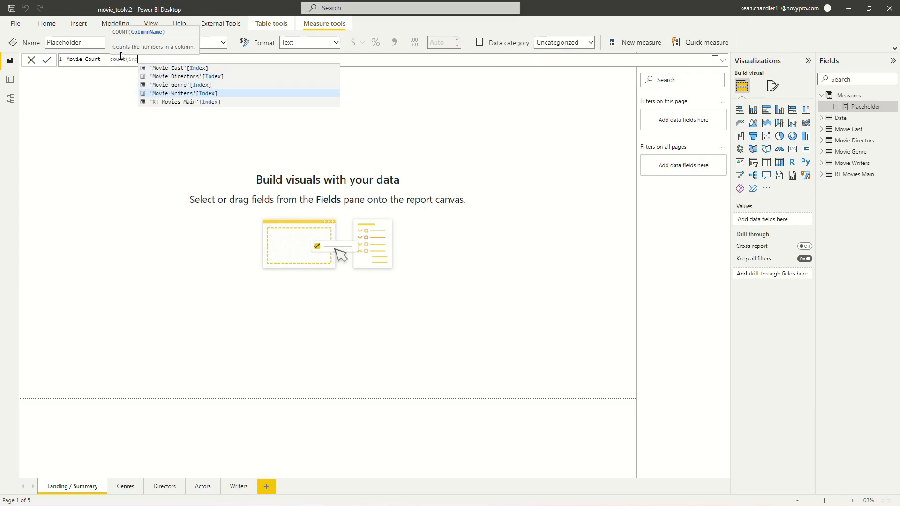
key("Tab")
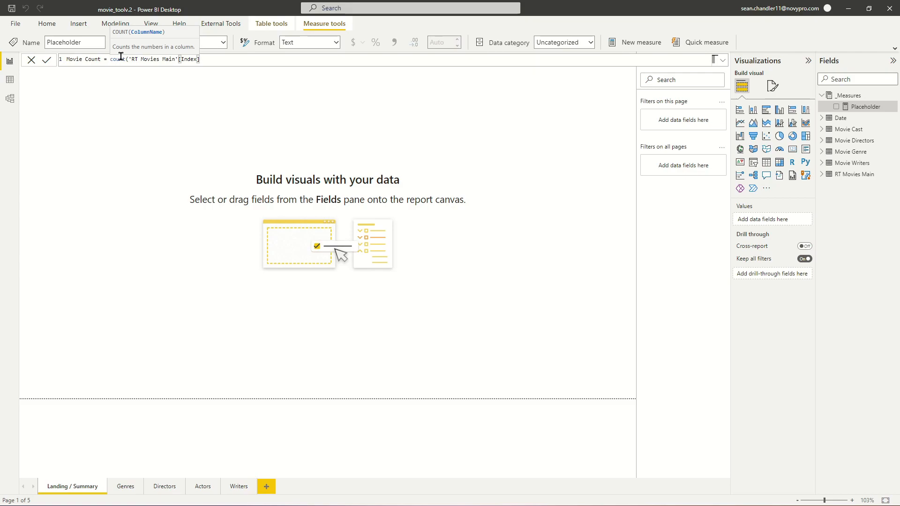
type(")")
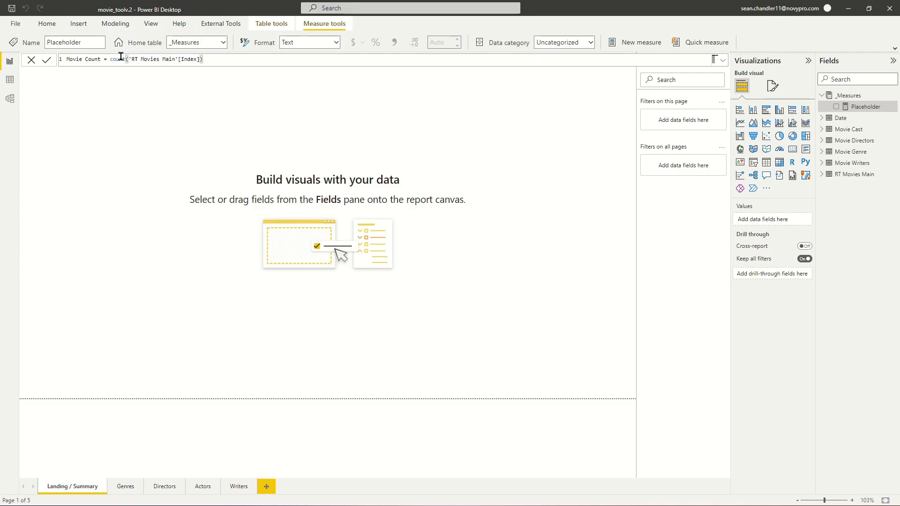
key("Return")
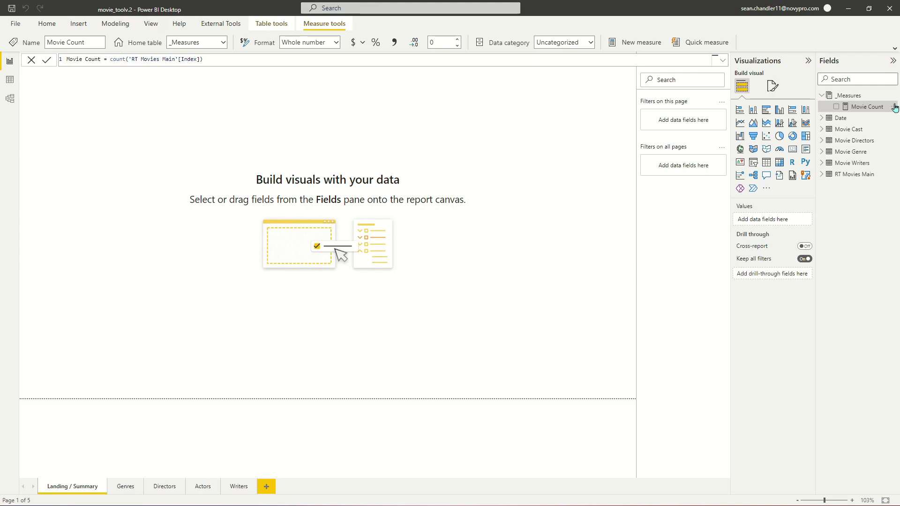
left_click(493, 121)
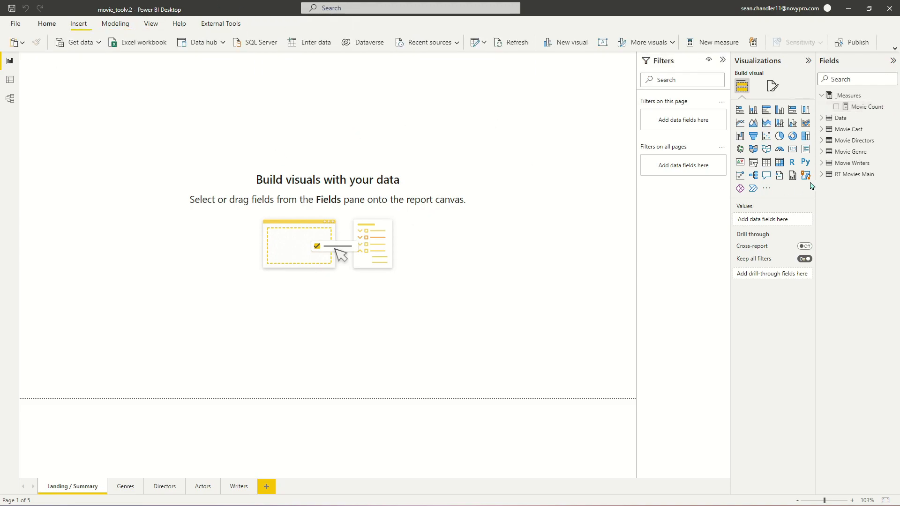
- Add a card visual showing Movie Count near the page's upper-left corner and resize it to a compact box
left_click(792, 149)
left_click_drag(155, 185, 121, 123)
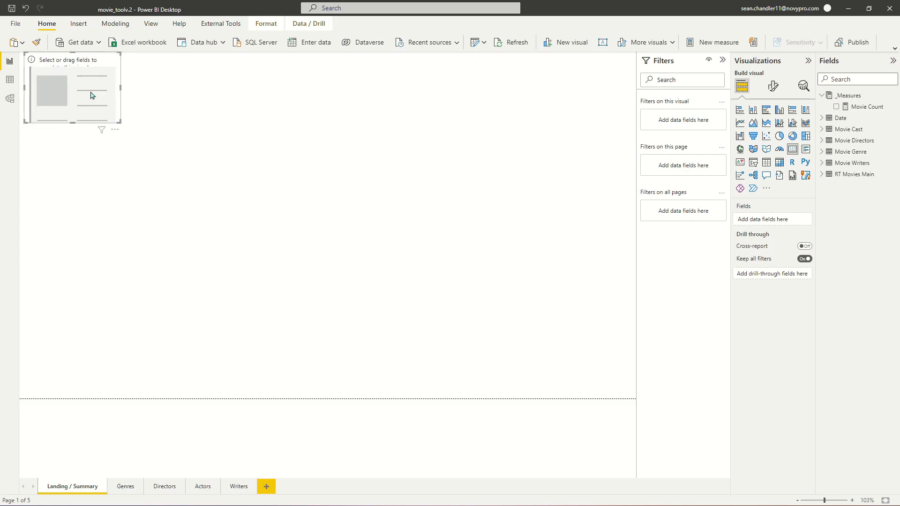
left_click_drag(91, 94, 122, 94)
left_click_drag(861, 106, 117, 80)
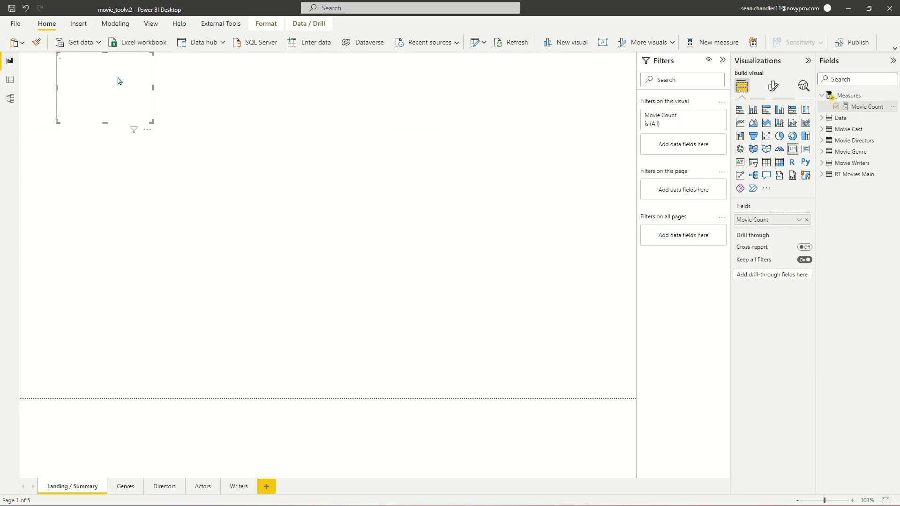
left_click_drag(154, 118, 168, 115)
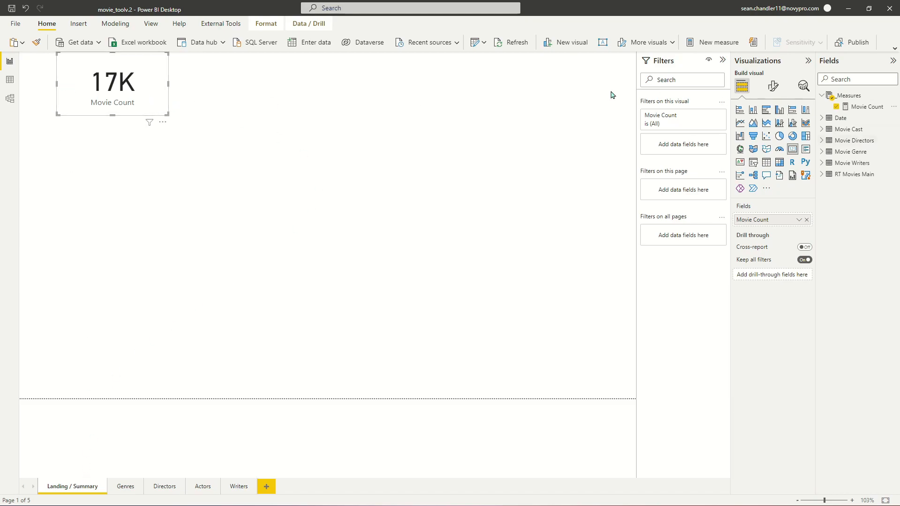
- Set the card's callout value display units to None and format the Movie Count measure with a thousands separator
left_click(770, 88)
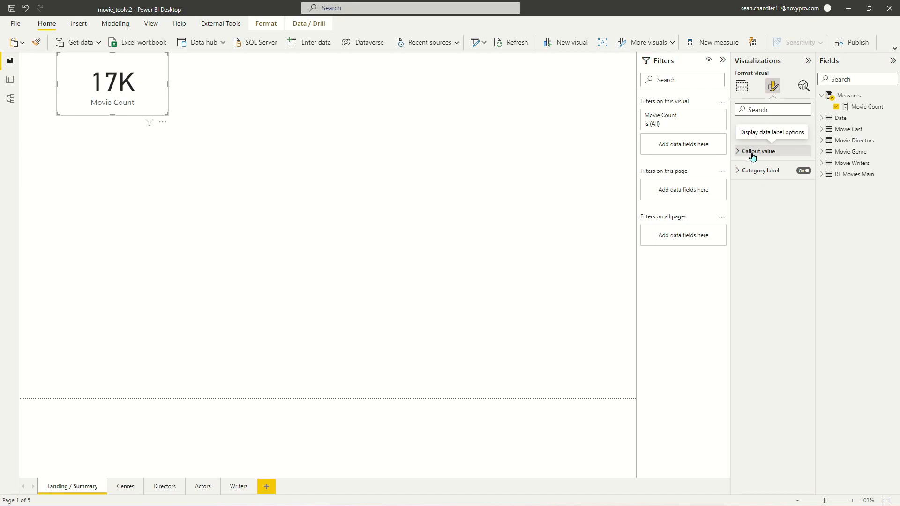
left_click(765, 151)
left_click(771, 243)
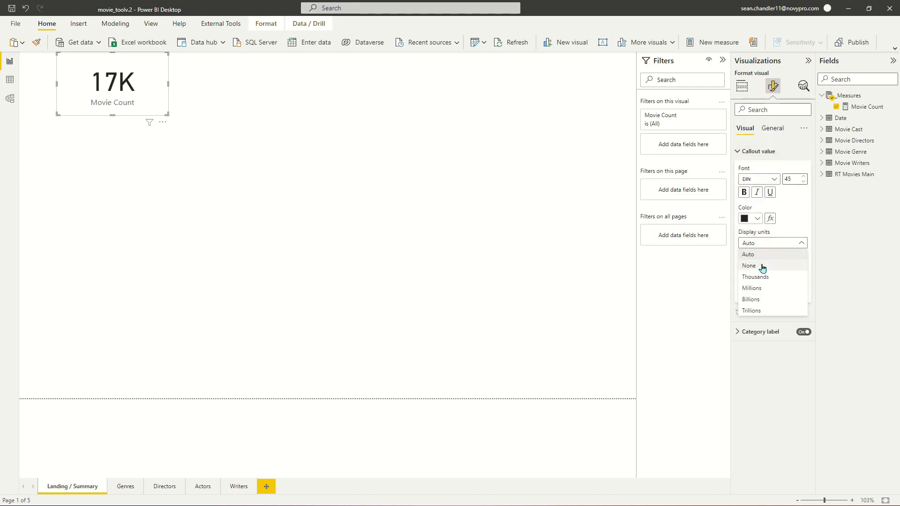
left_click(750, 263)
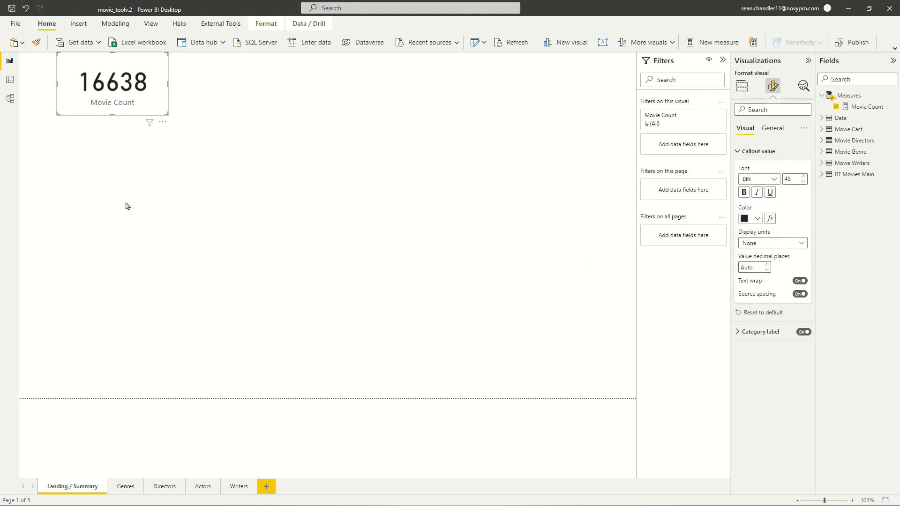
left_click(858, 107)
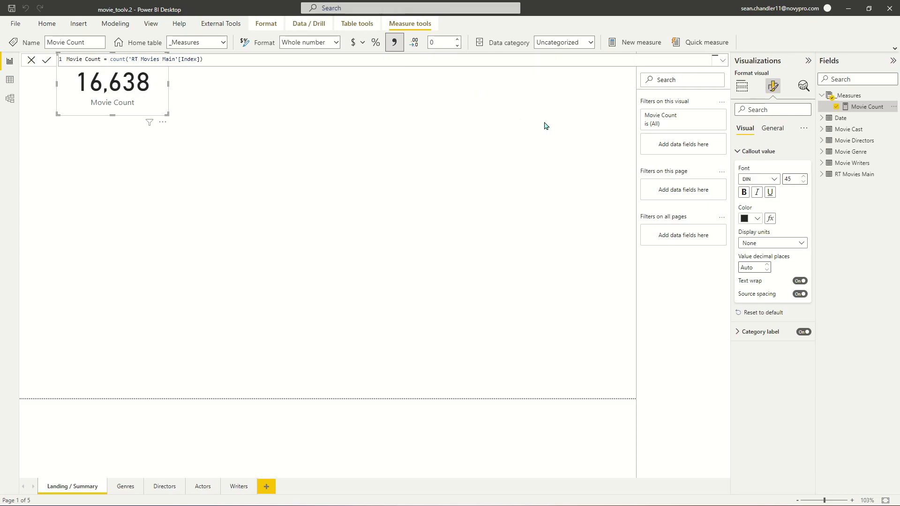
- Duplicate the Movie Count card four times and arrange the five cards in a row across the page's upper edge
left_click(136, 89)
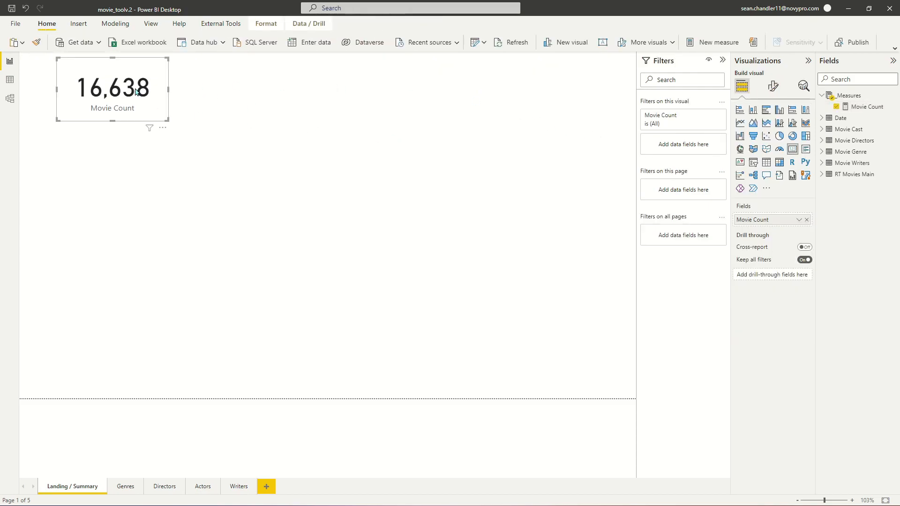
key("ctrl+c")
key("ctrl+v")
left_click_drag(106, 99, 85, 102)
left_click(238, 106)
key("ctrl+c")
key("ctrl+v")
left_click_drag(238, 104, 343, 111)
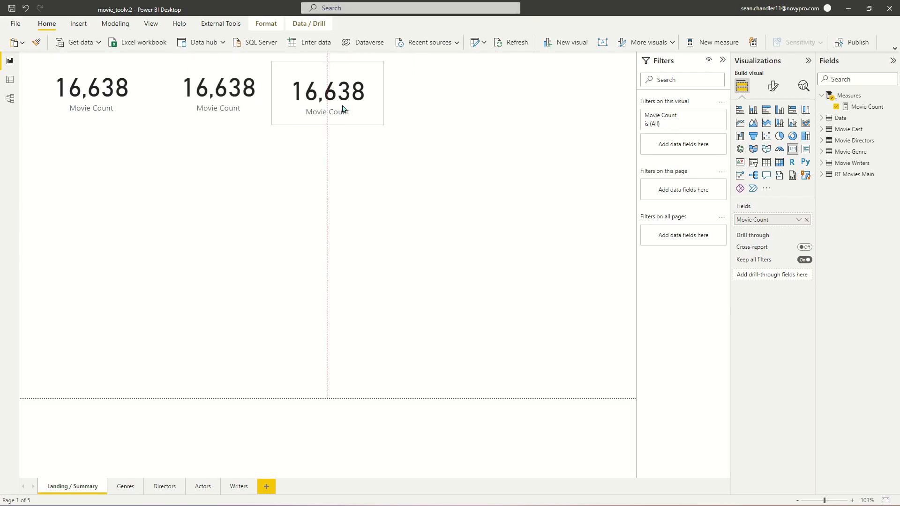
key("ctrl+v")
left_click_drag(225, 101, 475, 90)
key("ctrl+v")
left_click_drag(274, 102, 567, 82)
left_click_drag(457, 85, 469, 86)
left_click_drag(346, 87, 352, 88)
- Add the measure Critic Count = sum('RT Movies Main'[Tomatometer Count]) to the _Measures table
left_click(254, 89)
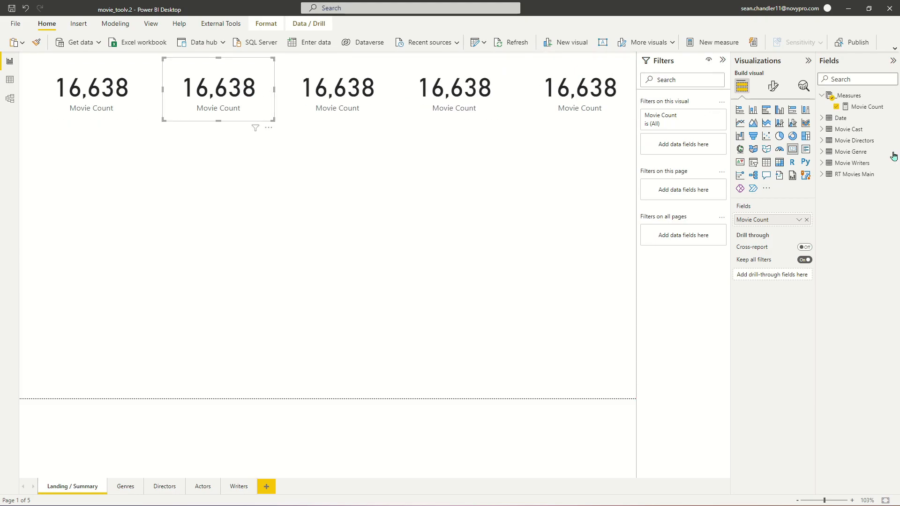
right_click(848, 109)
left_click(805, 126)
type("Crit")
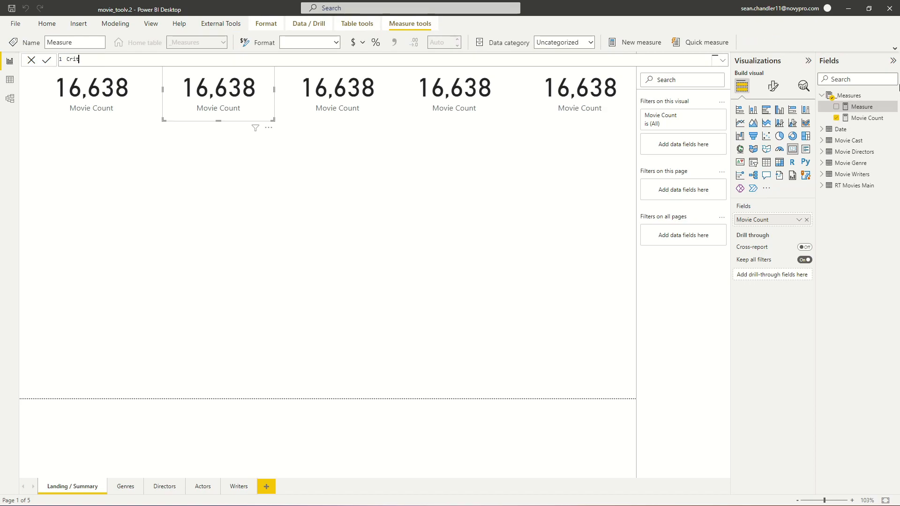
type("ic Countc")
key("BackSpace")
type("sum(coun")
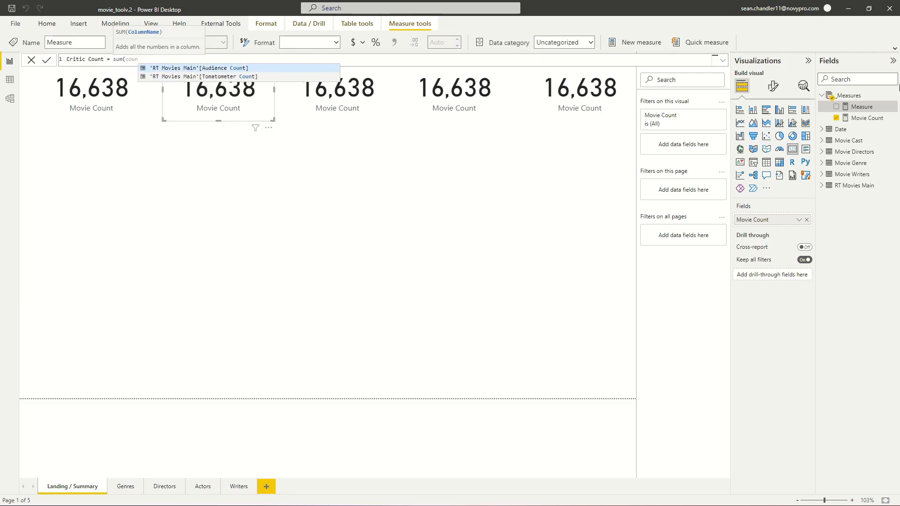
key("Down")
key("Tab")
type(")")
key("Return")
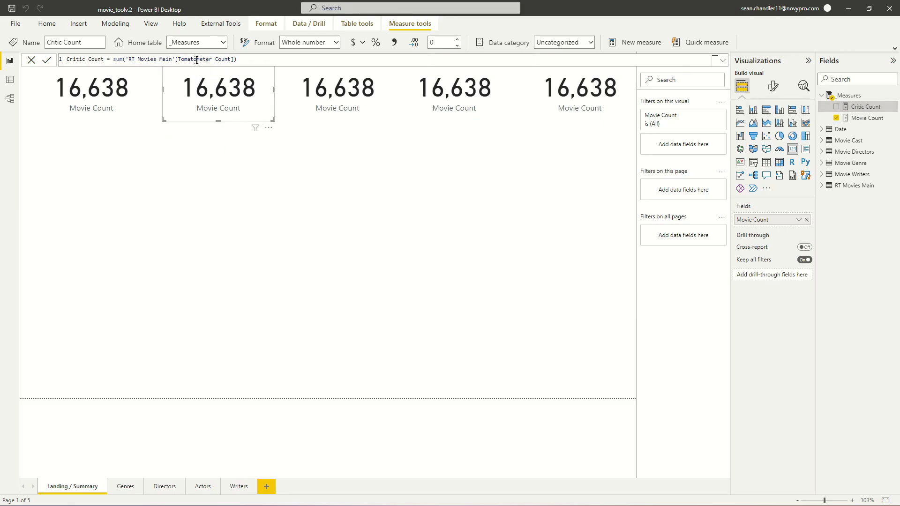
- Replace the second card's field with Critic Count and format that measure with a thousands separator
left_click_drag(862, 107, 773, 214)
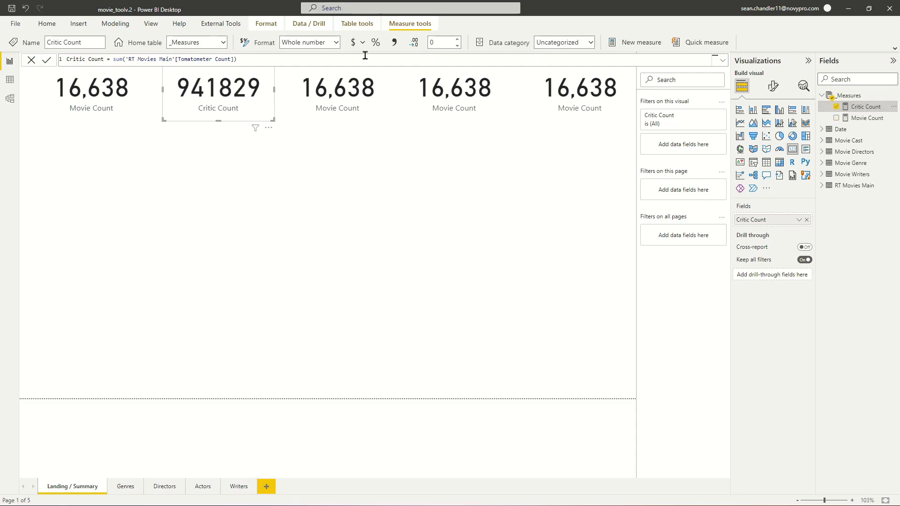
left_click(394, 42)
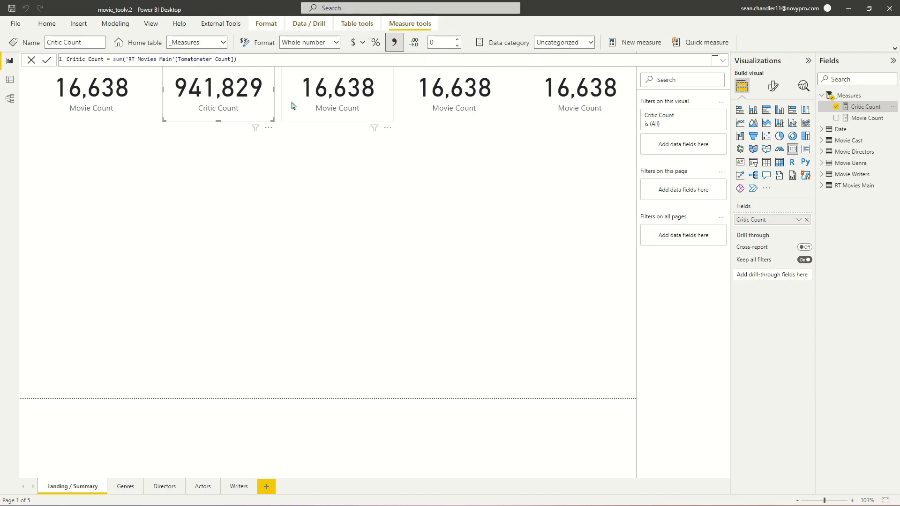
- Add the measure Avg RT Score = Average('RT Movies Main'[Tomatometer Rating]) to the _Measures table
right_click(848, 96)
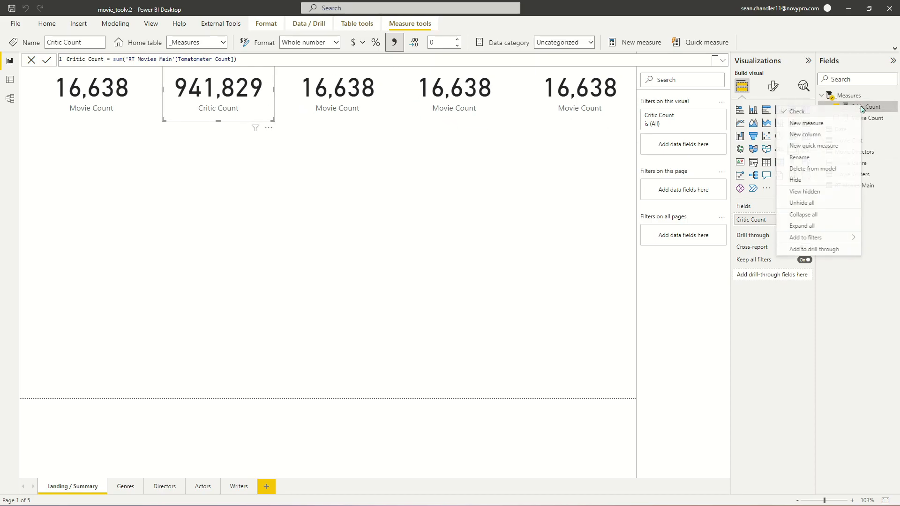
left_click(837, 124)
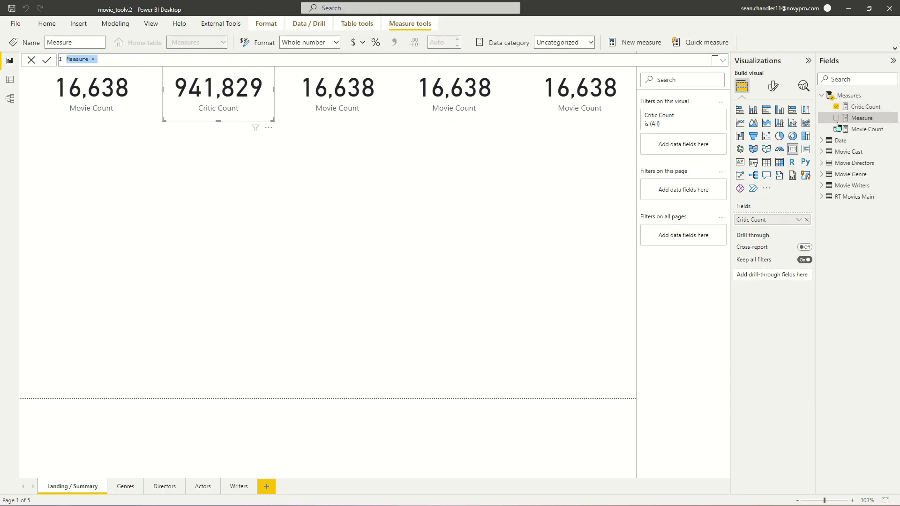
type("Avg RT Score = Average(")
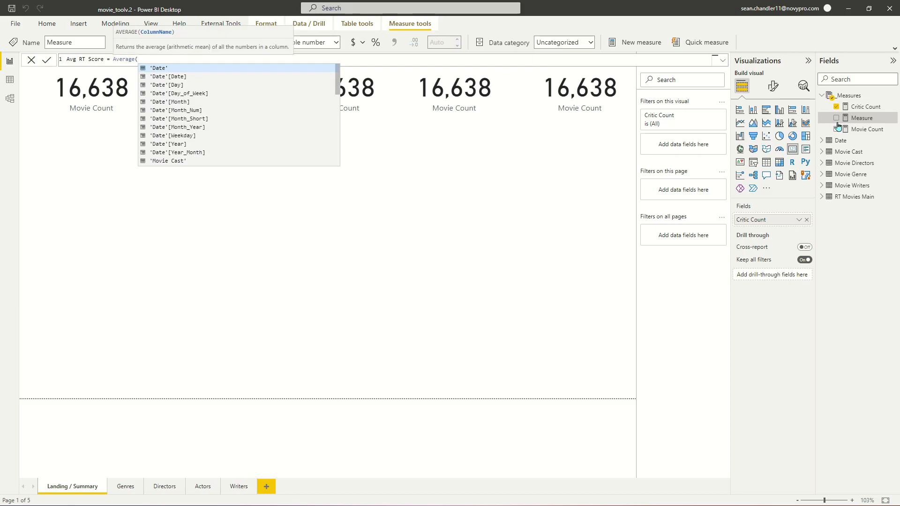
type("tom")
key("Down")
key("Tab")
type(")")
key("Return")
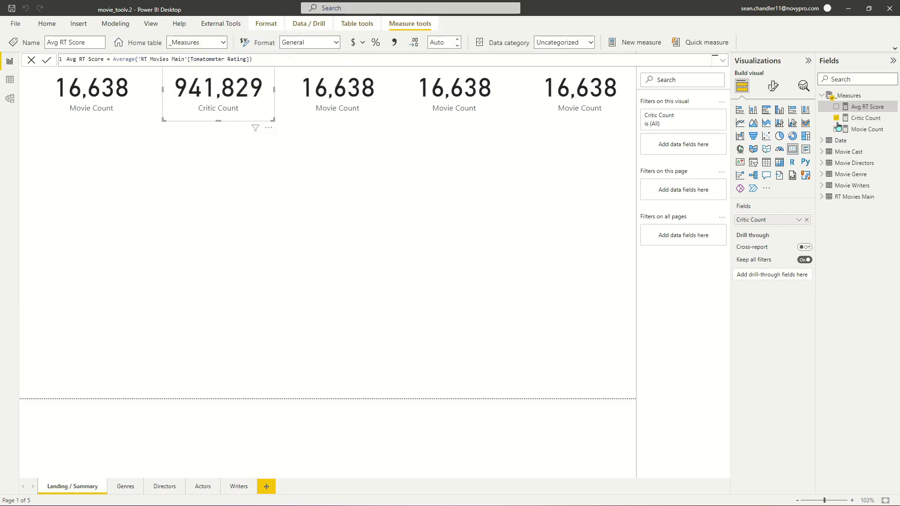
- Replace the third card's field with Avg RT Score and set that measure to 1 decimal place
left_click_drag(871, 108, 813, 383)
left_click(337, 93)
left_click_drag(871, 107, 792, 223)
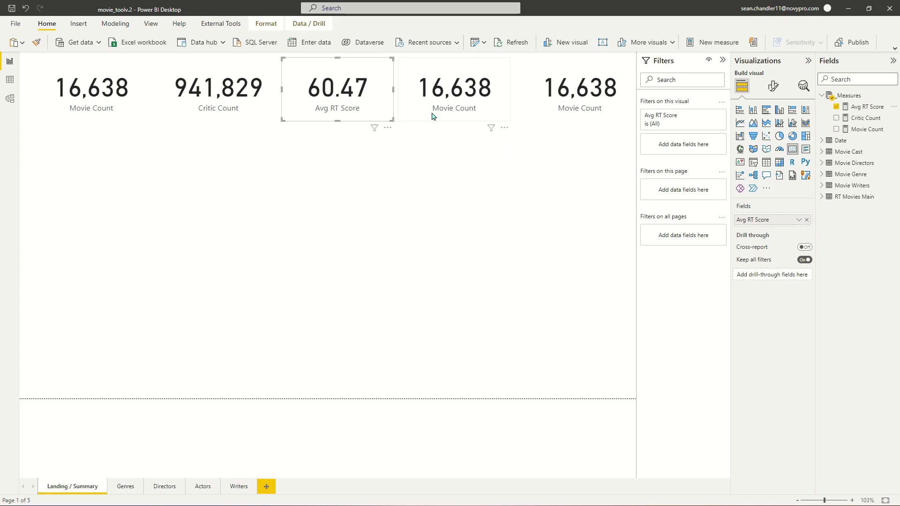
left_click(852, 109)
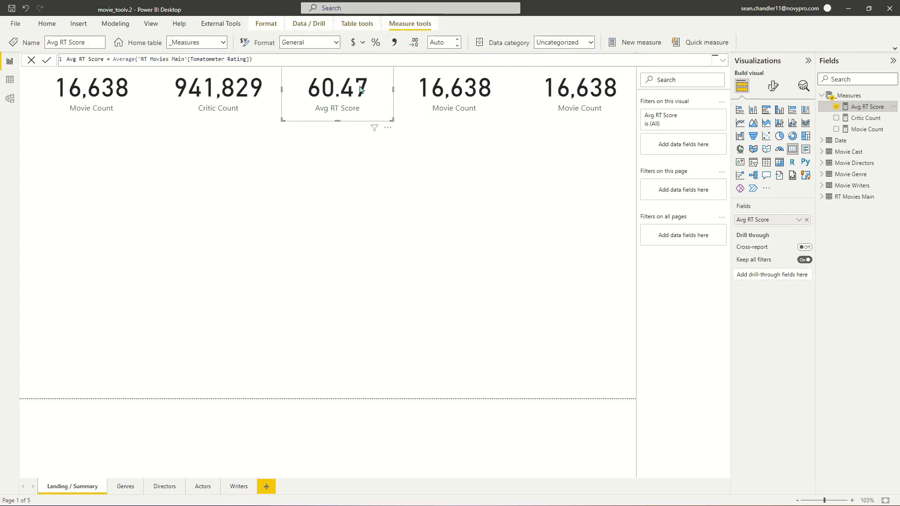
left_click(431, 44)
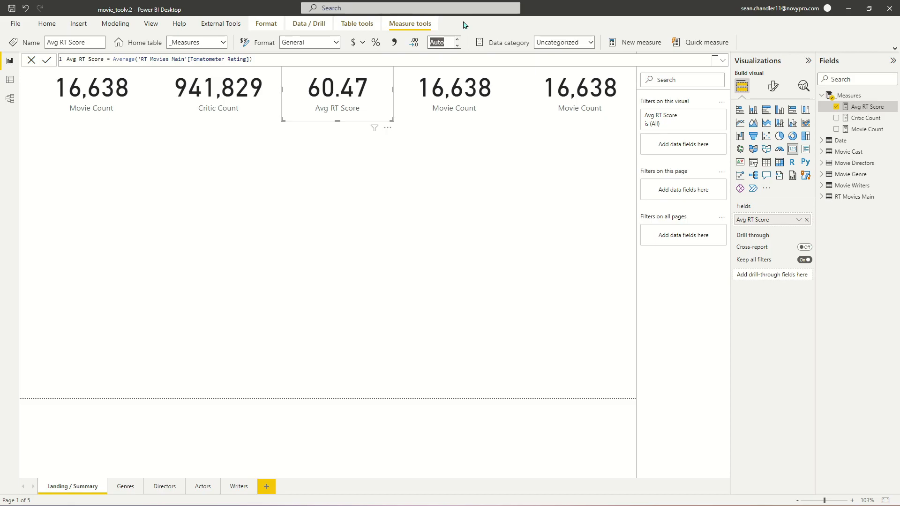
type("1")
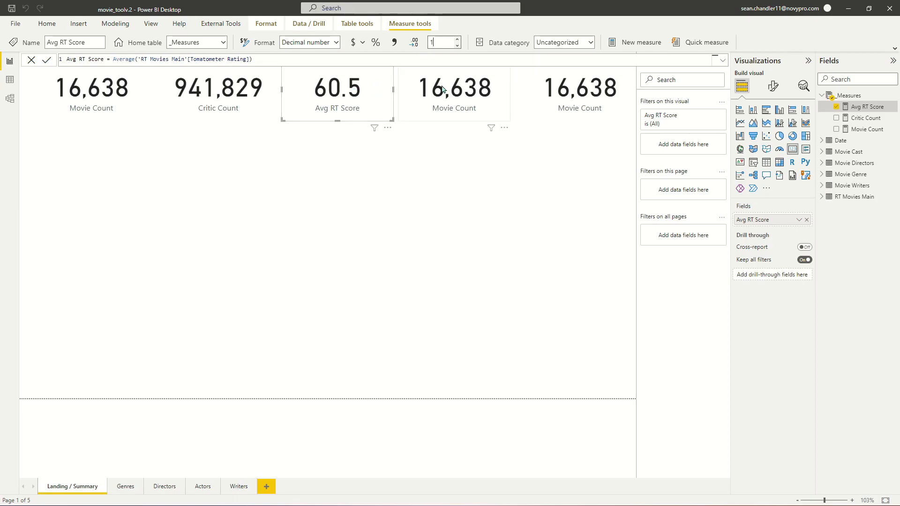
- Add the measure Audience Count = Sum('RT Movies Main'[Audience Count]) to the _Measures table
left_click(506, 107)
right_click(860, 130)
left_click(832, 154)
type("Audience Count =")
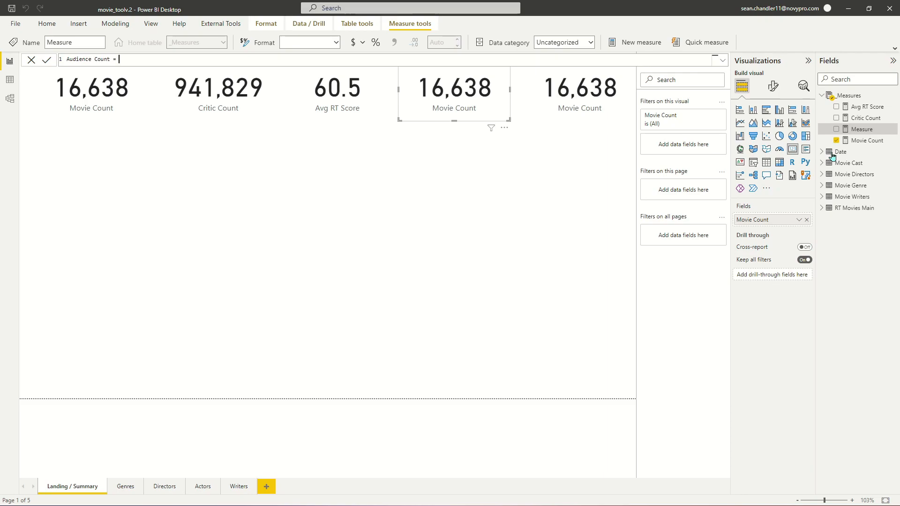
type(" Sum")
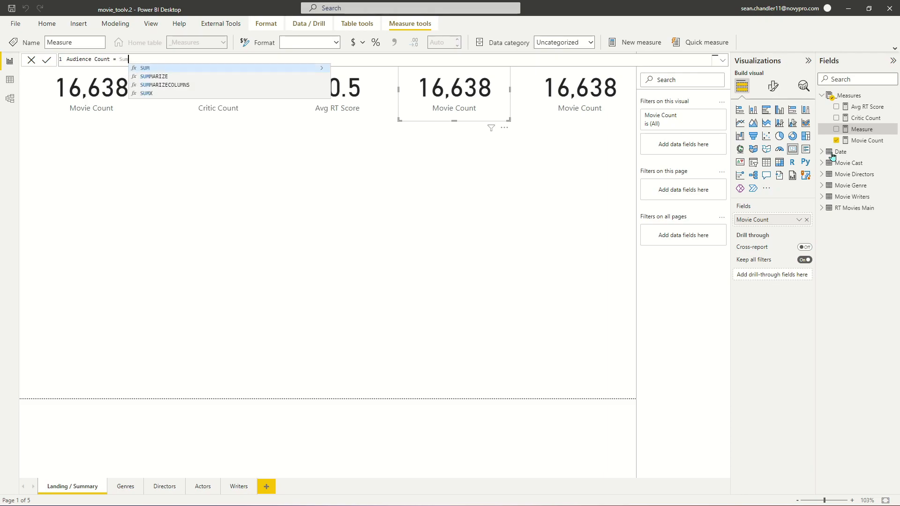
type("(a")
key("Down")
key("Tab")
type(")")
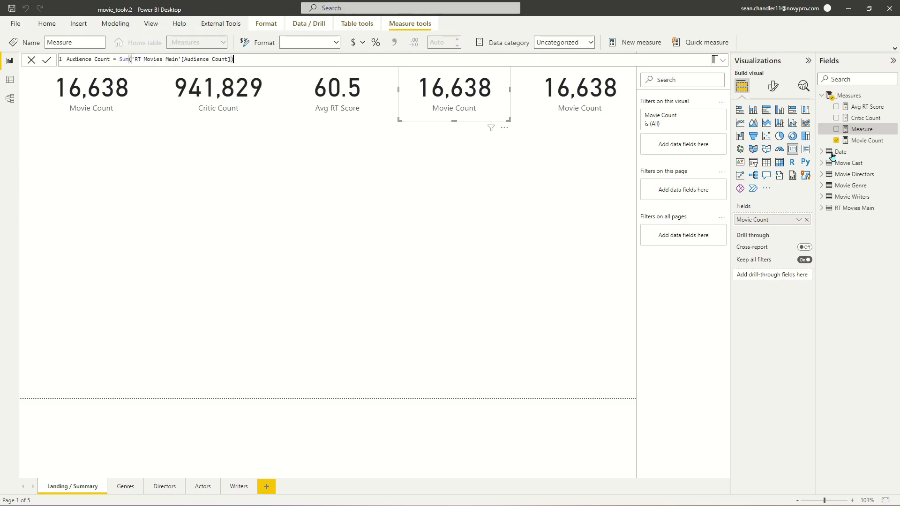
key("Return")
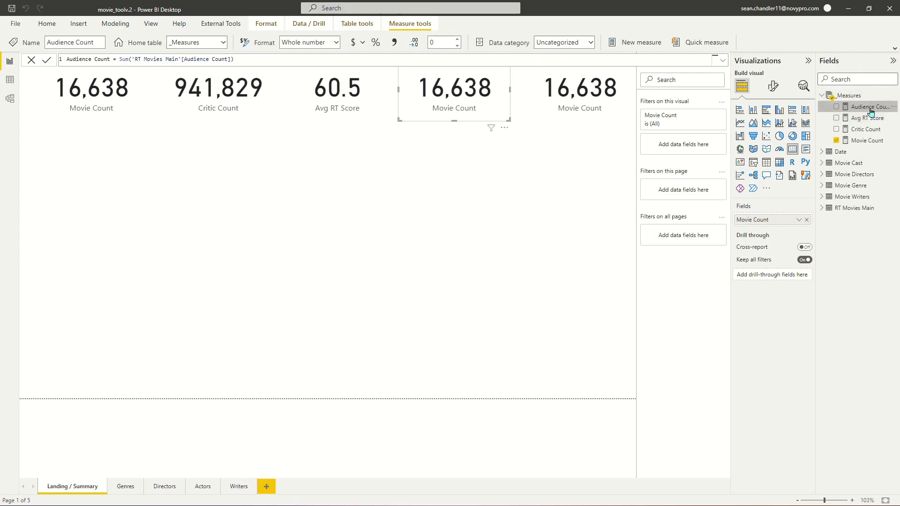
- Replace the fourth card's field with Audience Count and format that measure with a thousands separator
left_click_drag(865, 108, 782, 221)
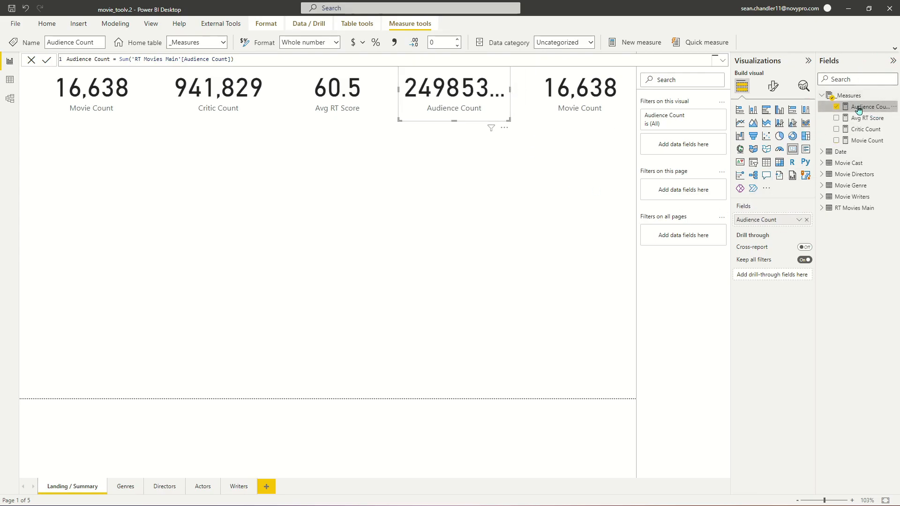
left_click(394, 43)
left_click(394, 43)
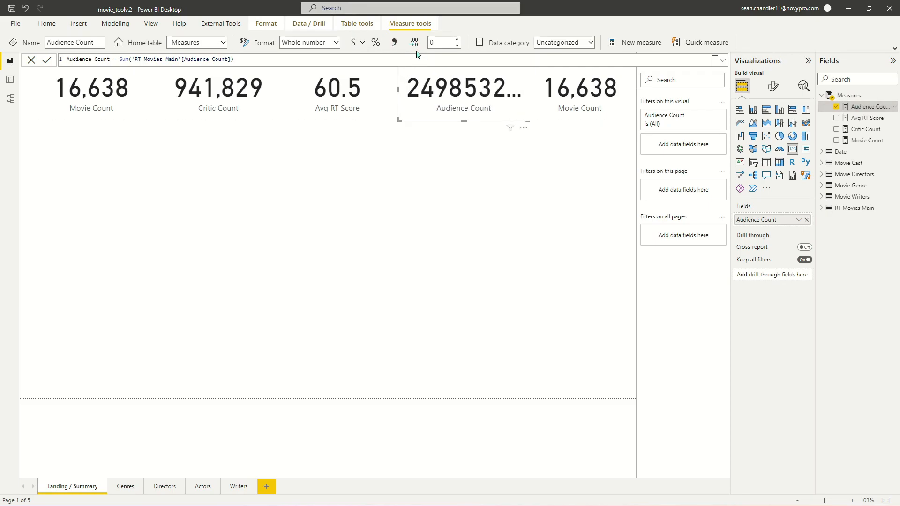
left_click(394, 43)
- Widen the Audience Count card to fit its full number and shift the first four cards left to space out the row
left_click_drag(399, 120, 327, 103)
left_click(61, 78)
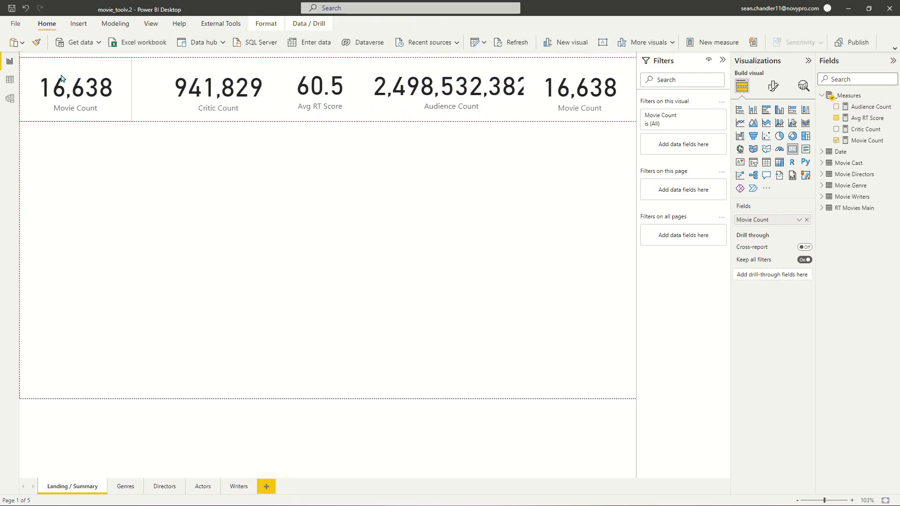
left_click_drag(227, 114, 206, 115)
left_click_drag(333, 100, 310, 100)
left_click_drag(450, 94, 438, 94)
- Add the measure Avg Audience Score = AVERAGE('RT Movies Main'[Audience Rating]) to the _Measures table
left_click(580, 93)
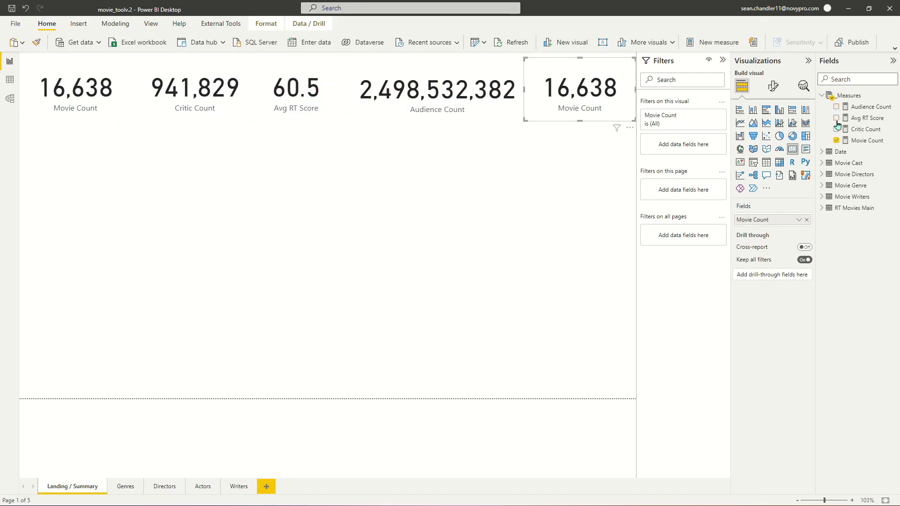
right_click(867, 129)
left_click(826, 148)
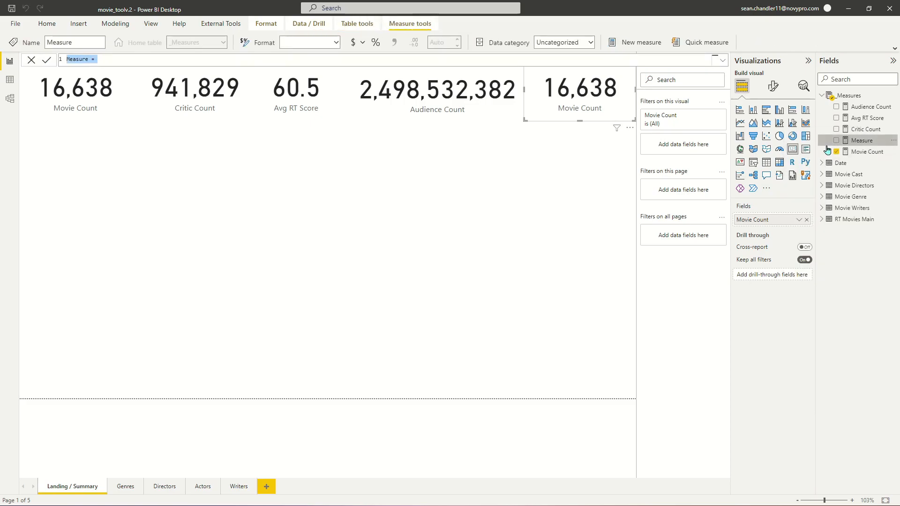
type("A")
type(" \\")
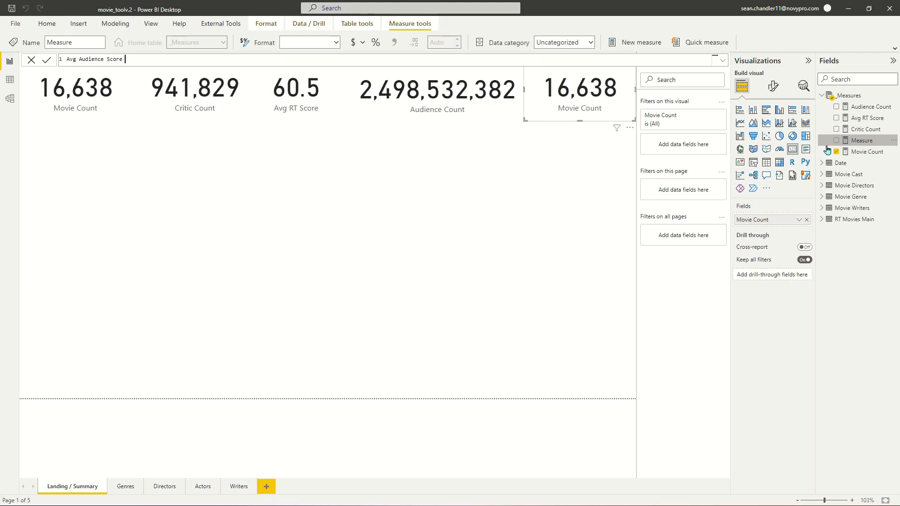
key("BackSpace")
type("= AVERAGE(")
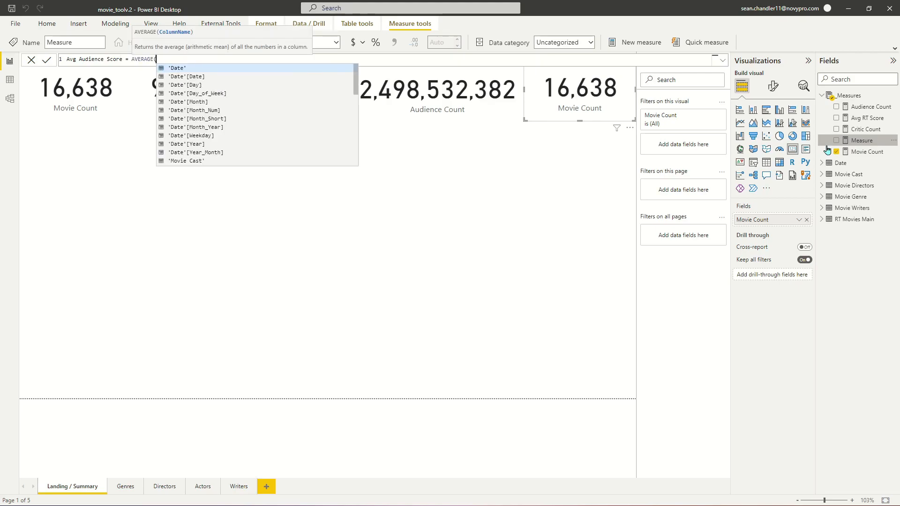
type("rati")
key("Up")
key("Tab")
type(")")
key("Return")
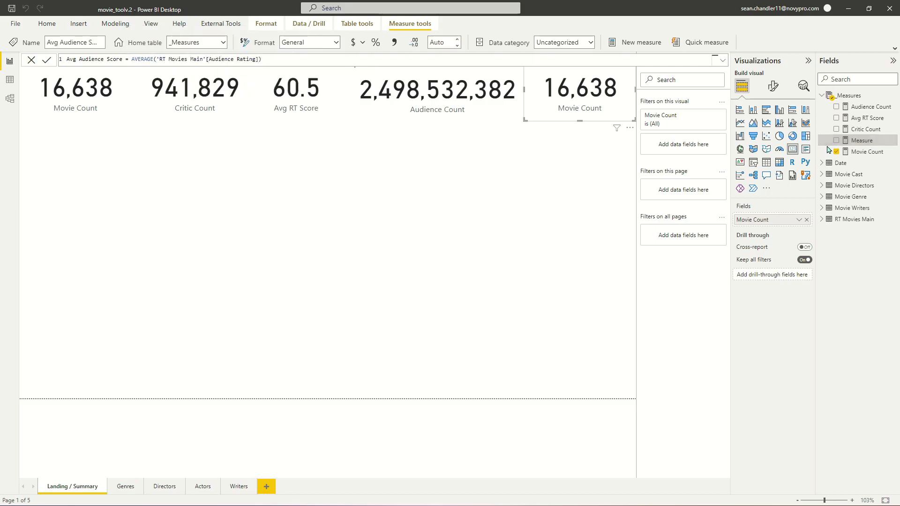
- Replace the fifth card's field with Avg Audience Score and format that measure to one decimal place
left_click_drag(862, 118, 773, 224)
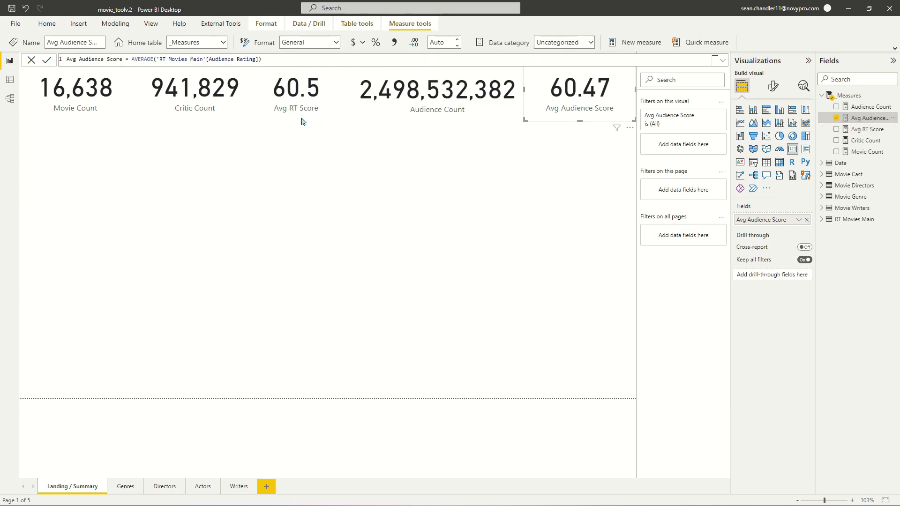
left_click(459, 47)
type("1")
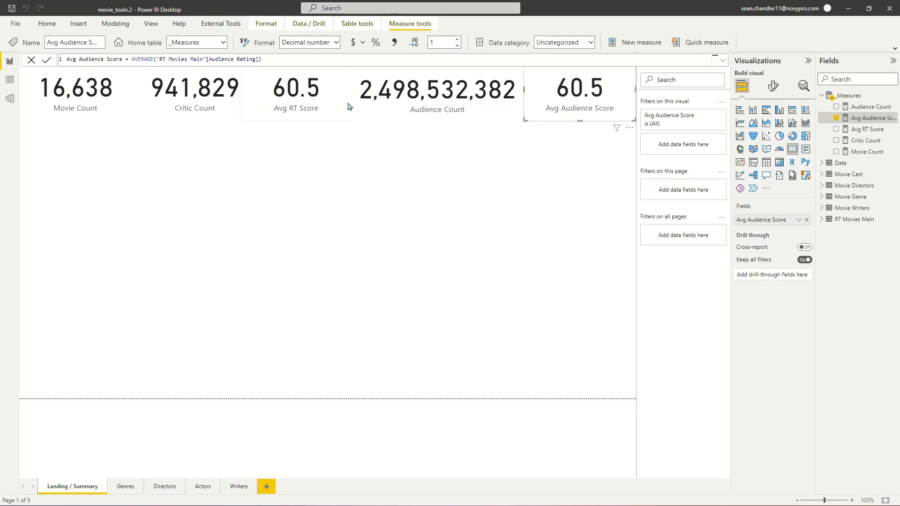
- Move all five KPI cards slightly up to the page's upper edge, keeping them aligned in one row
left_click(424, 95)
left_click_drag(112, 98, 112, 92)
left_click_drag(181, 91, 177, 85)
left_click_drag(295, 94, 294, 88)
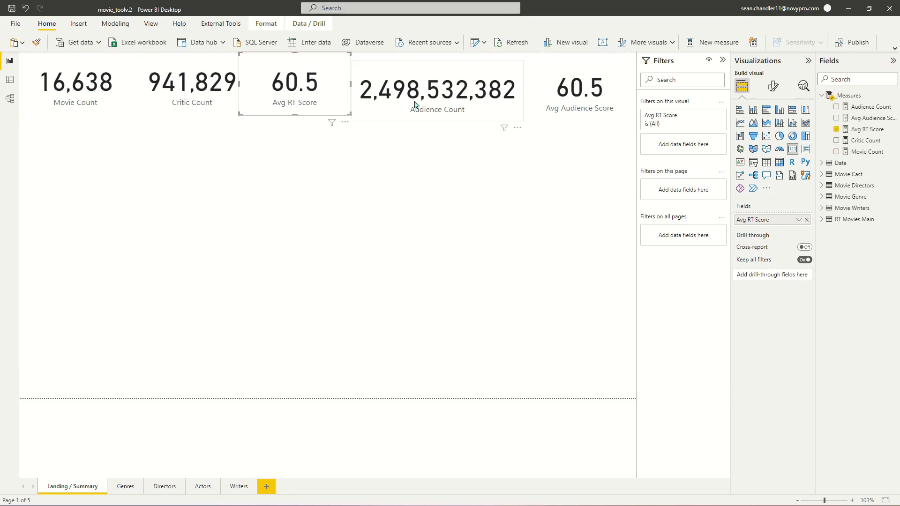
left_click_drag(417, 99, 416, 91)
left_click_drag(577, 88, 602, 79)
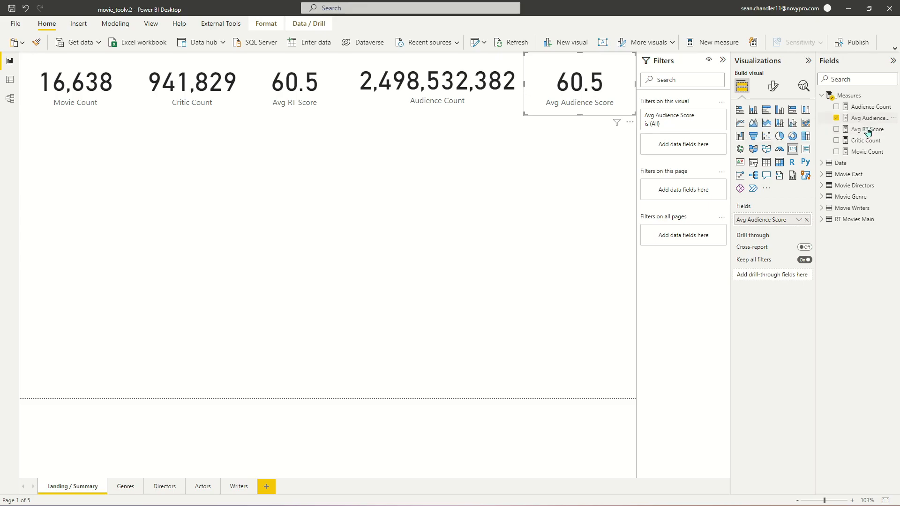
left_click(496, 223)
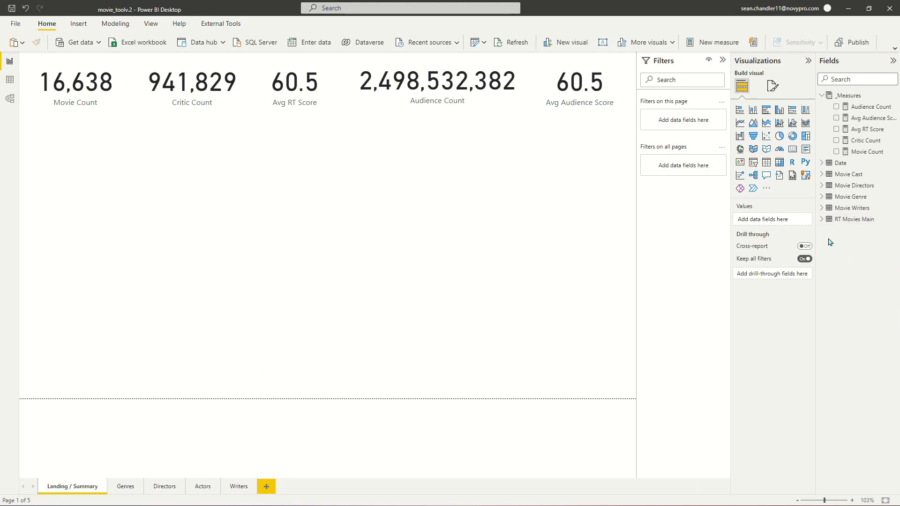
- Add the measure Avg Runtime = Average('RT Movies Main'[Runtime (Minutes)]) to the _Measures table
left_click(823, 220)
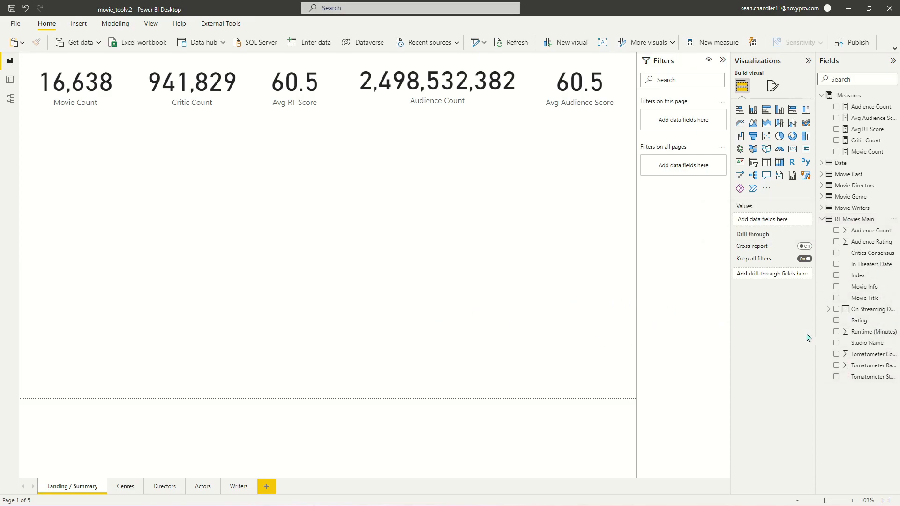
right_click(858, 152)
left_click(825, 164)
type("Avg Run")
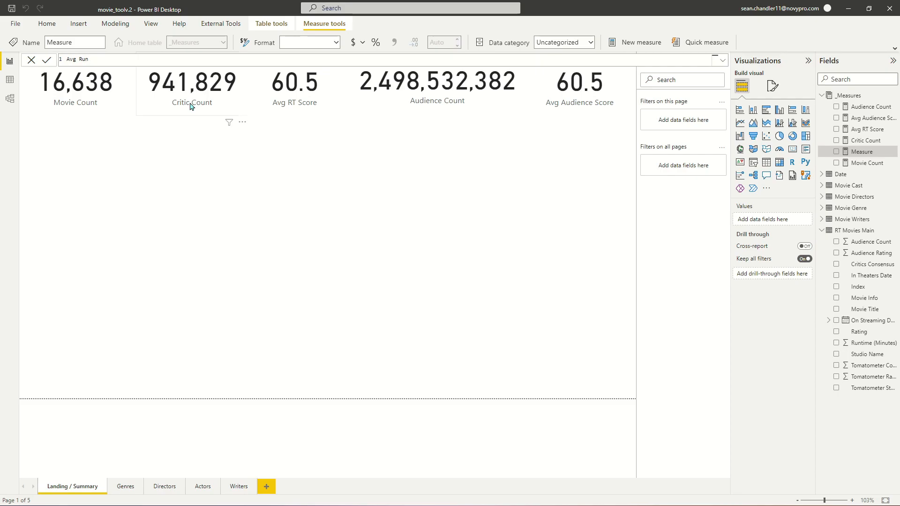
type("time = A")
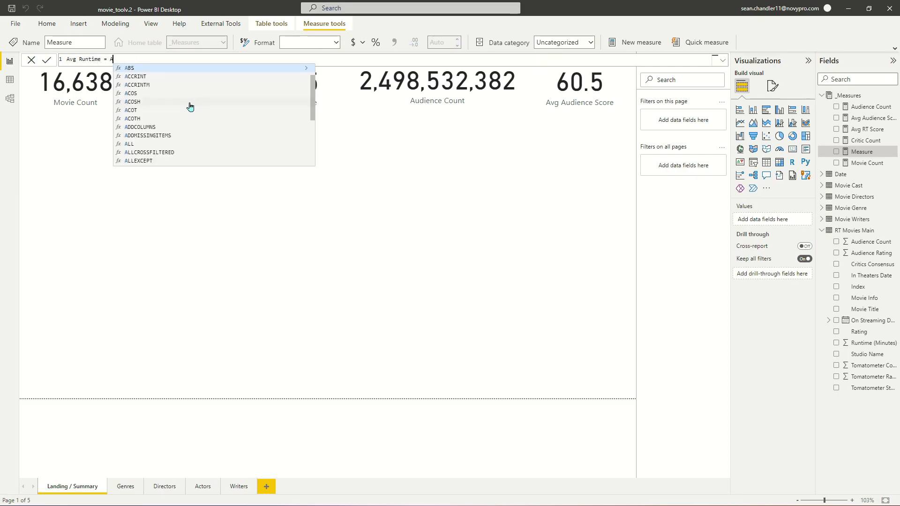
type("verage('RT Movies Main'[Runtime (Minutes)])")
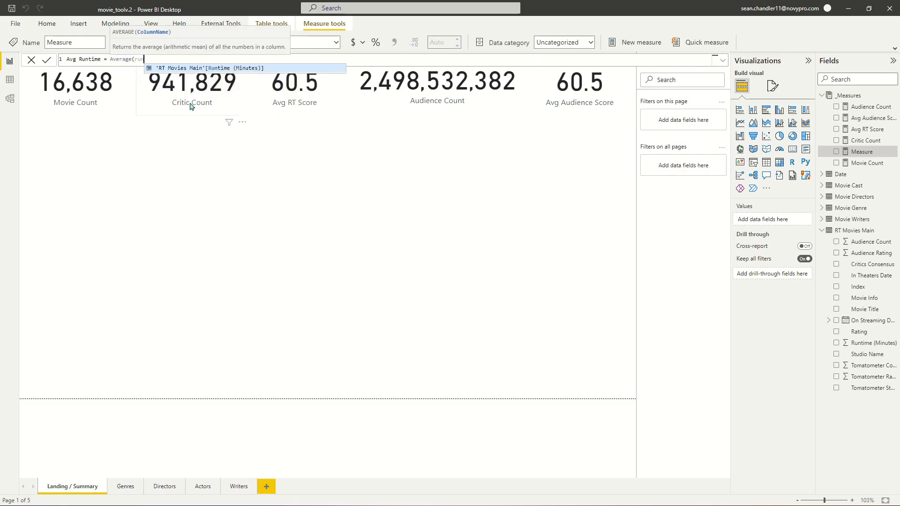
key("Return")
left_click(454, 183)
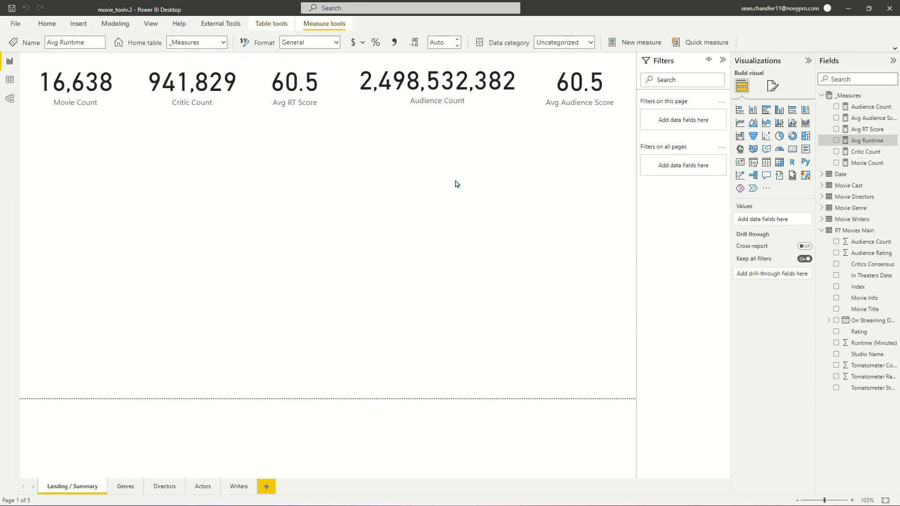
- Duplicate the Avg Audience Score card, place the copy directly beneath it and replace its field with Avg Runtime
left_click(581, 90)
key("ctrl+c")
key("ctrl+v")
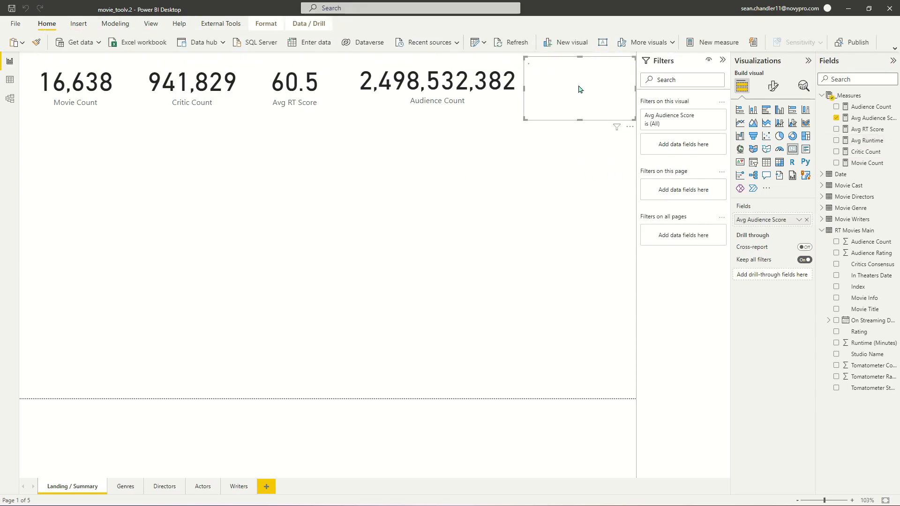
left_click_drag(579, 89, 581, 146)
left_click_drag(867, 140, 794, 227)
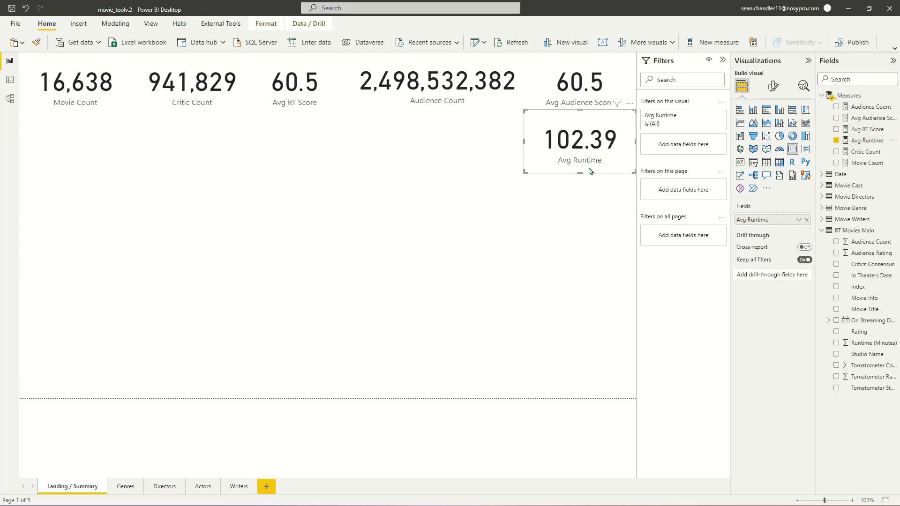
left_click_drag(595, 152, 598, 159)
left_click(617, 244)
left_click(605, 177)
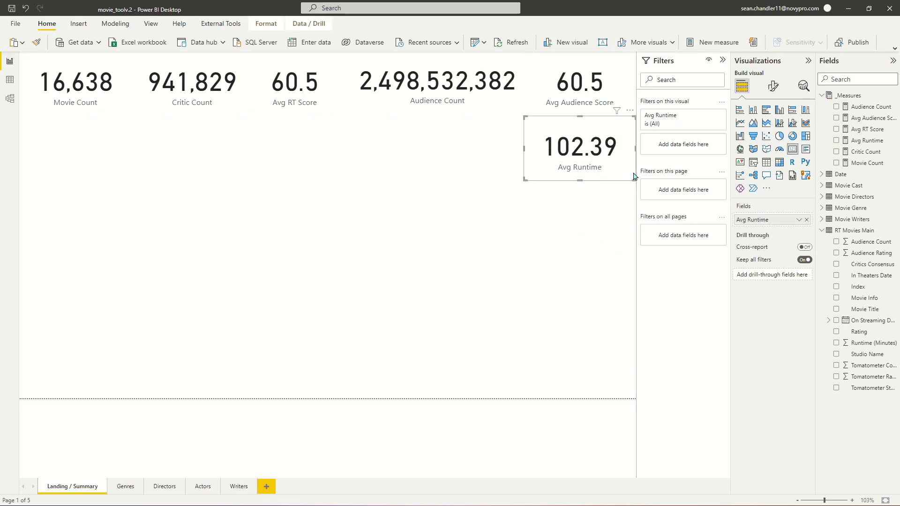
- Rename the field on the runtime card to Avg Runtime (Minutes) for this visual
double_click(776, 223)
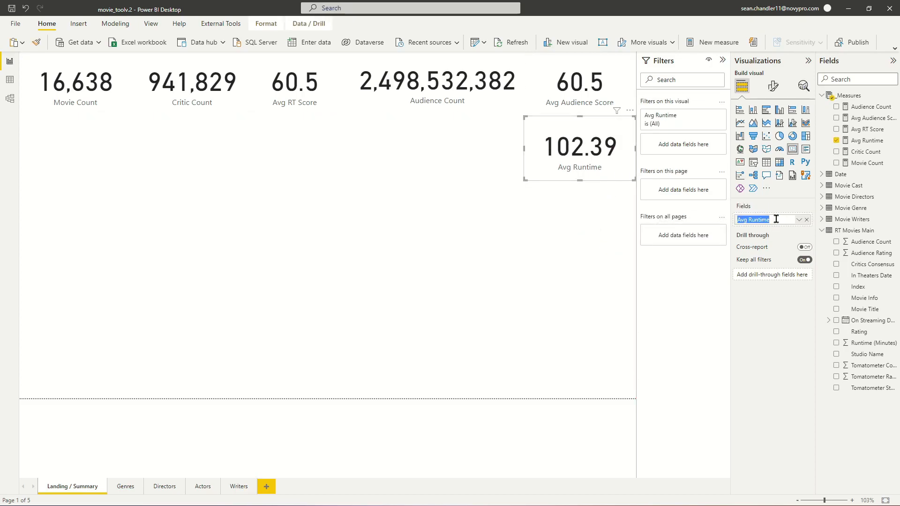
left_click(776, 219)
type("(Minutes")
key("Return")
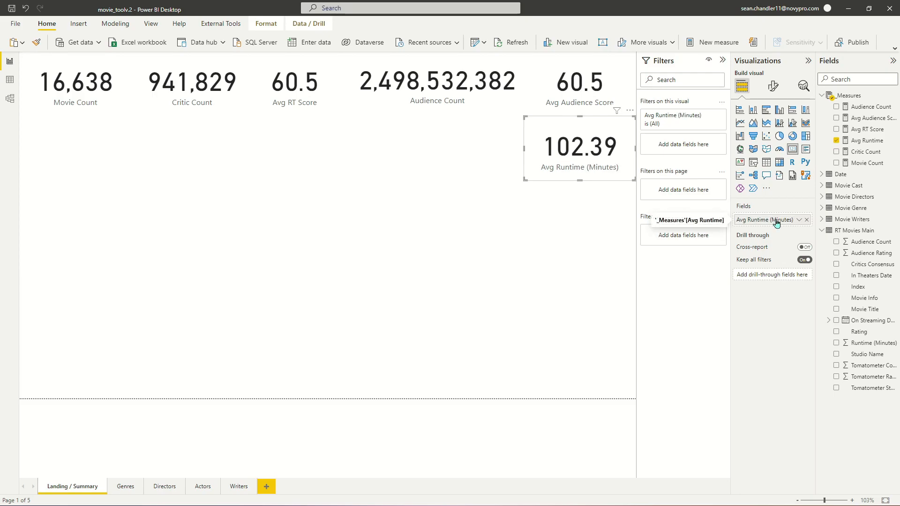
left_click(386, 223)
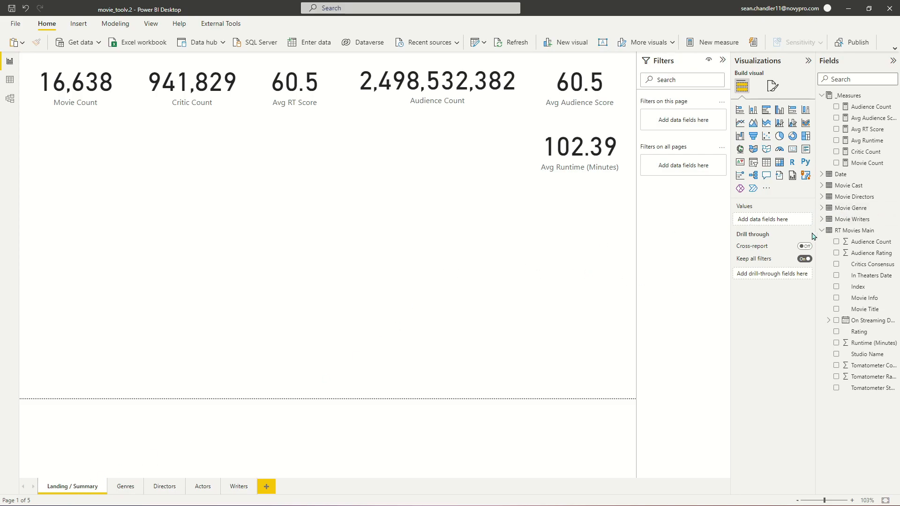
- Create a stacked bar chart below the KPI cards with Movie Title on the Y-axis and Avg RT Score on the X-axis
left_click_drag(871, 309, 485, 371)
left_click_drag(450, 343, 447, 322)
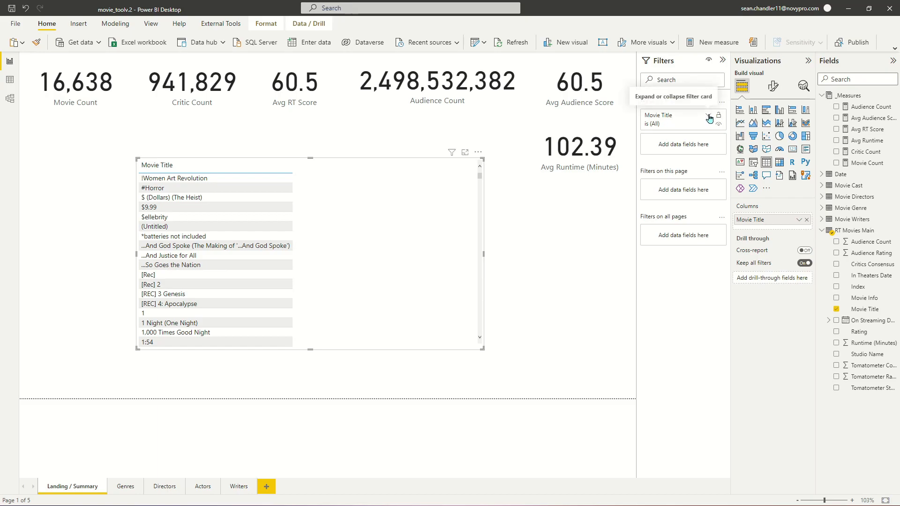
left_click(739, 110)
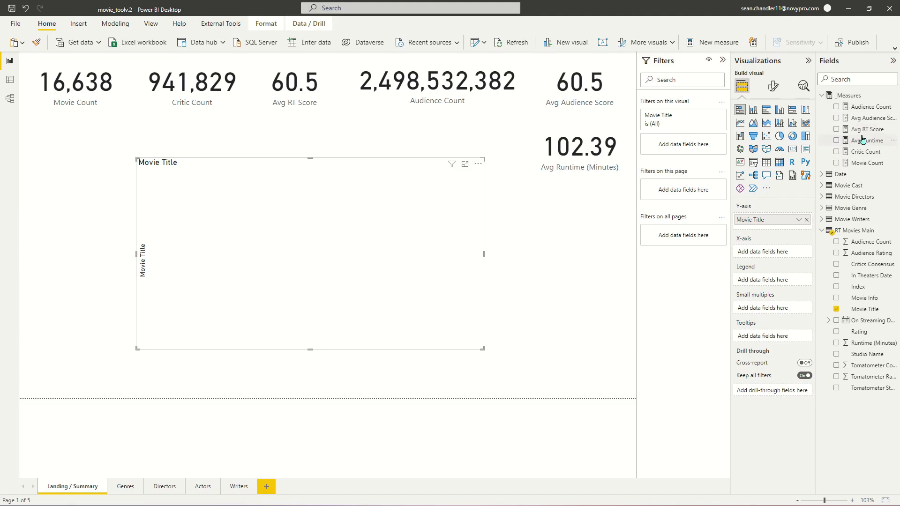
left_click_drag(863, 134, 771, 252)
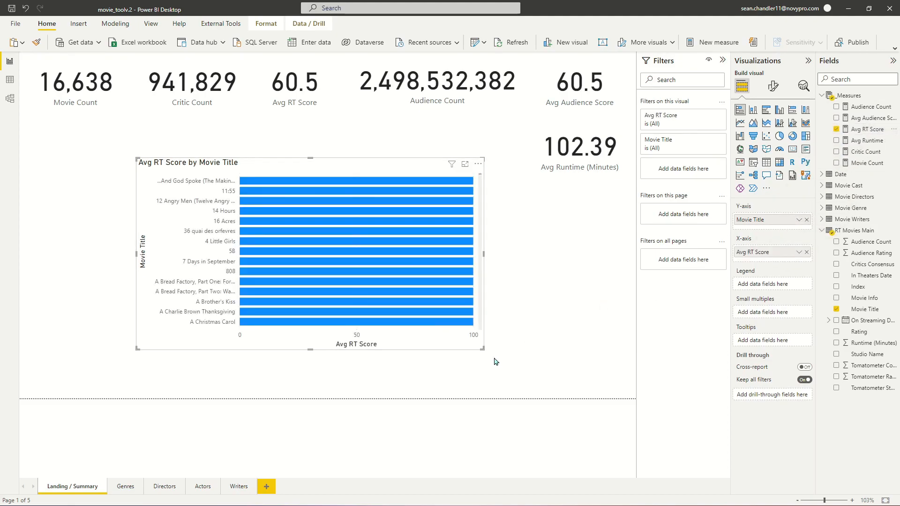
- Look through the movies in the bar chart to examine how their Avg RT Scores are distributed
scroll(478, 230, "down", 10)
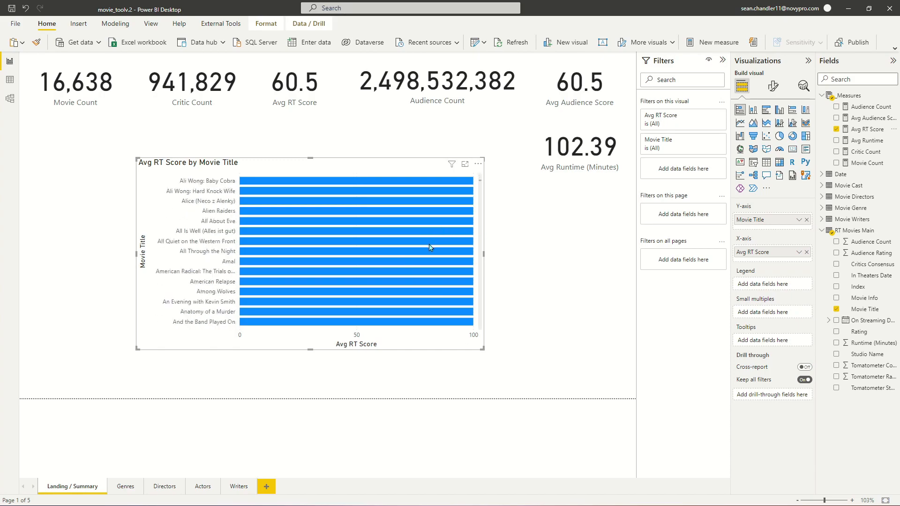
left_click_drag(480, 190, 477, 331)
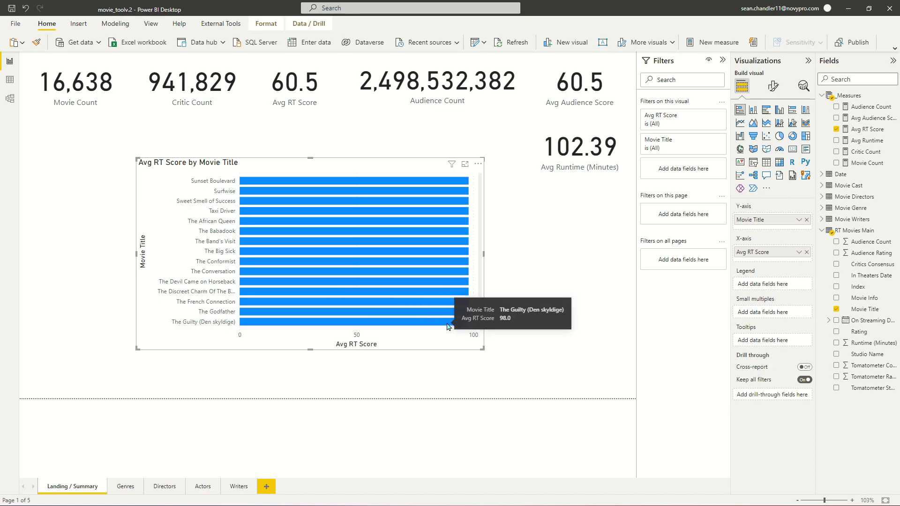
scroll(442, 304, "up", 10)
scroll(442, 294, "down", 3)
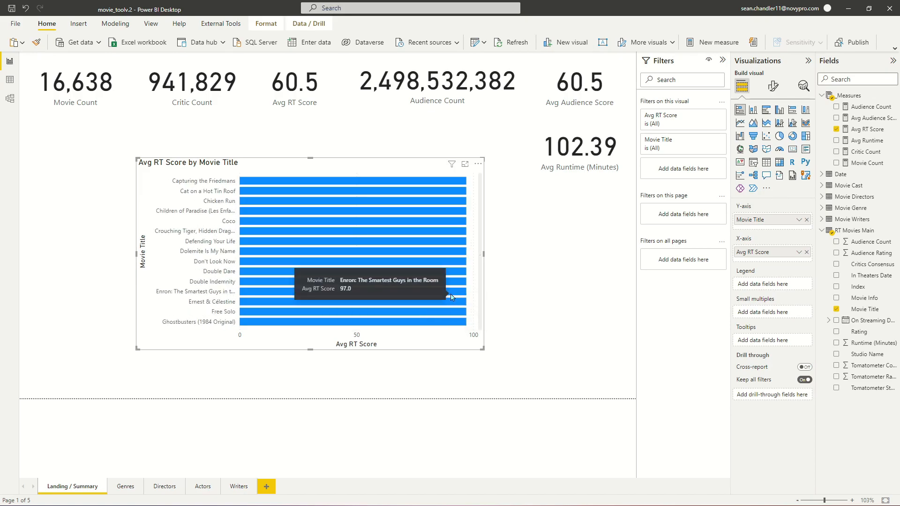
scroll(450, 298, "down", 2)
scroll(450, 298, "down", 2)
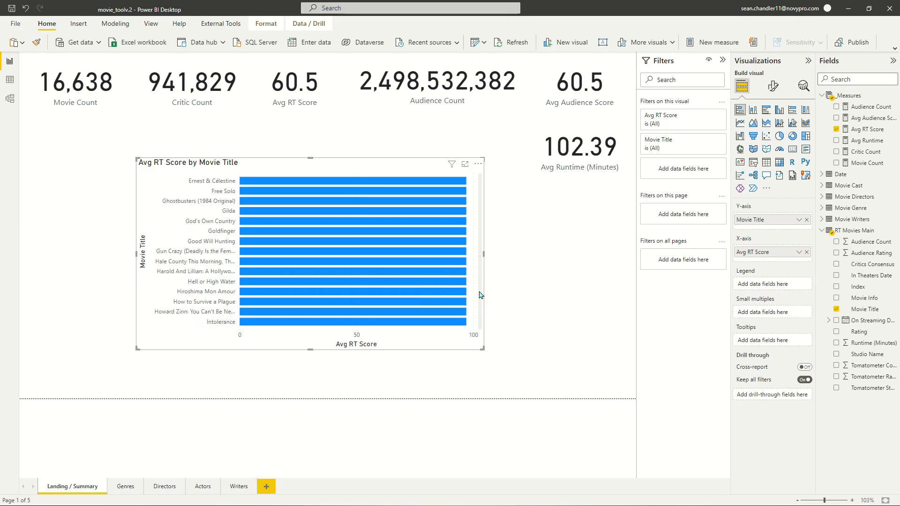
scroll(480, 307, "up", 3)
left_click(483, 218)
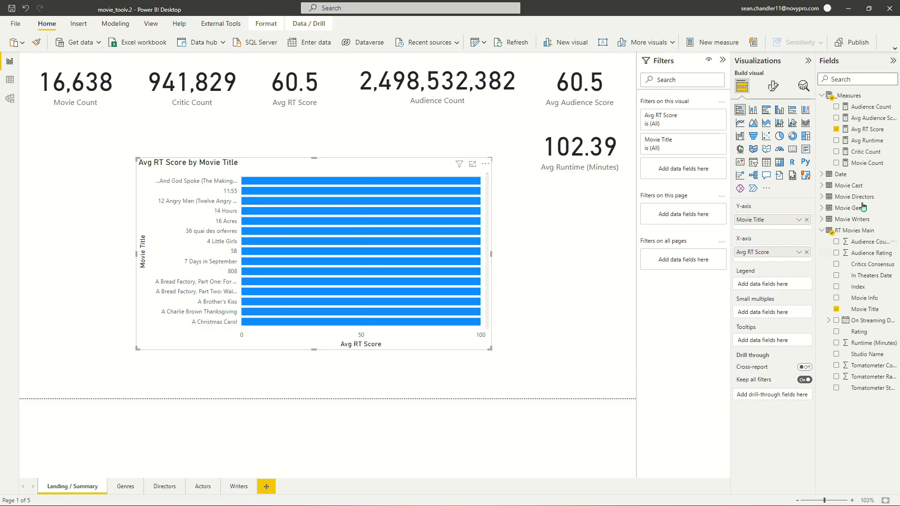
- Apply a Top N filter on Movie Title so the chart shows the top 50 by Audience Count
left_click(708, 140)
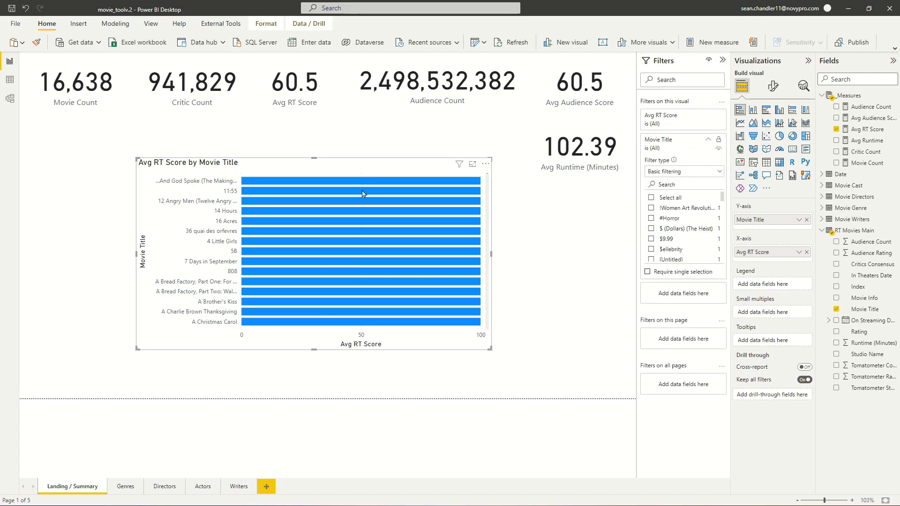
left_click(677, 171)
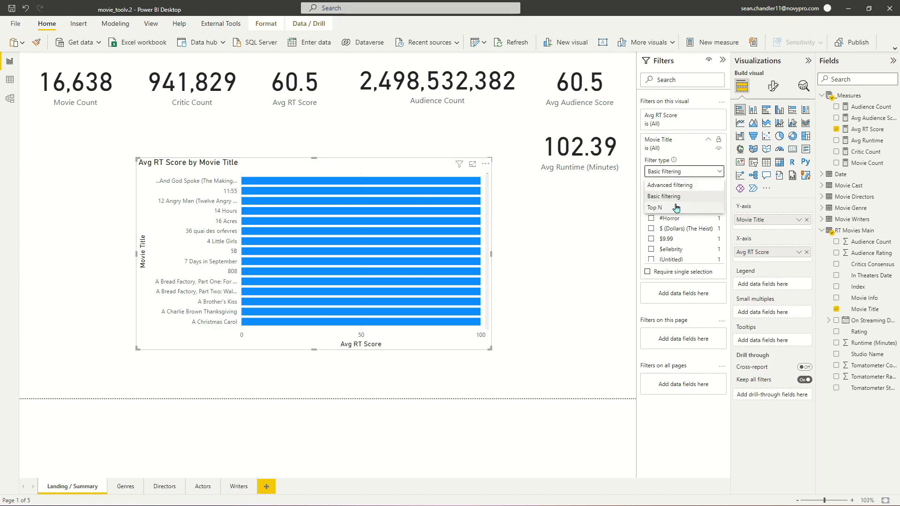
left_click(677, 209)
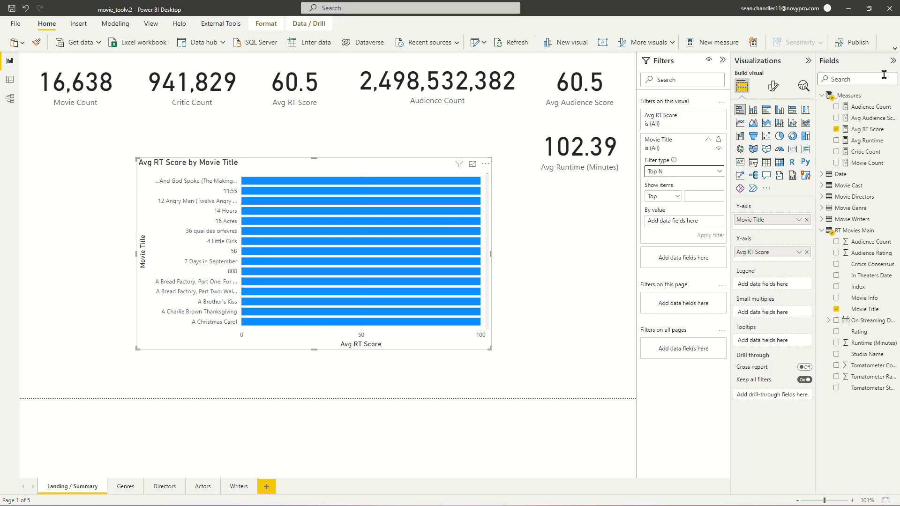
left_click_drag(874, 109, 704, 225)
left_click(715, 193)
type("50")
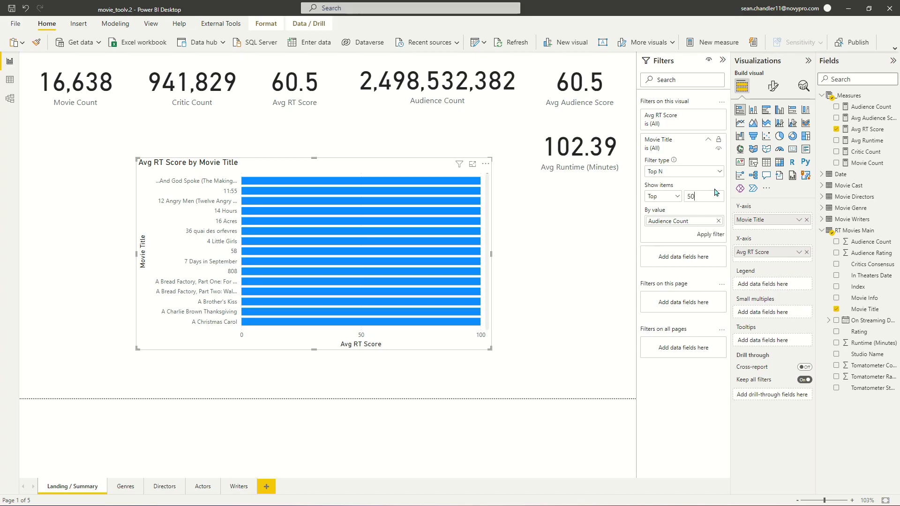
left_click(709, 239)
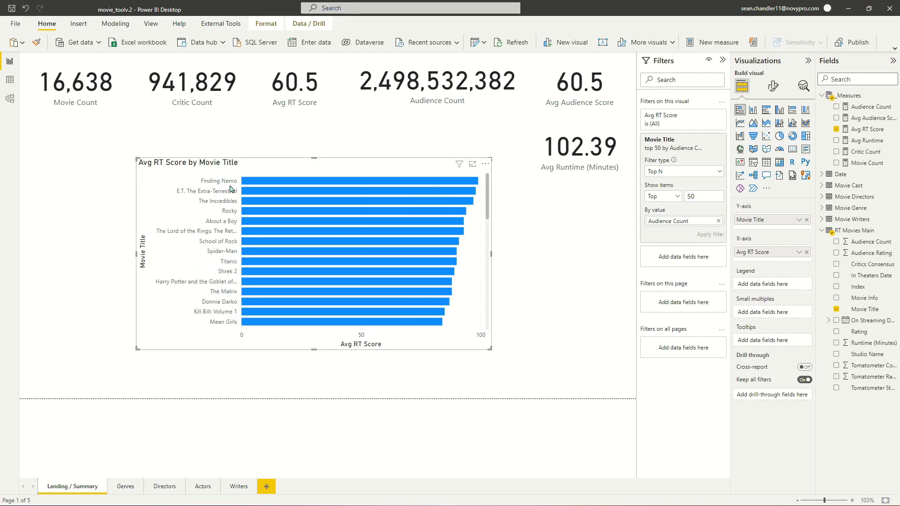
- Review the filtered movies, then make the bar chart narrower and taller and shift it left on the page
scroll(380, 232, "down", 5)
scroll(381, 234, "up", 5)
scroll(387, 275, "down", 5)
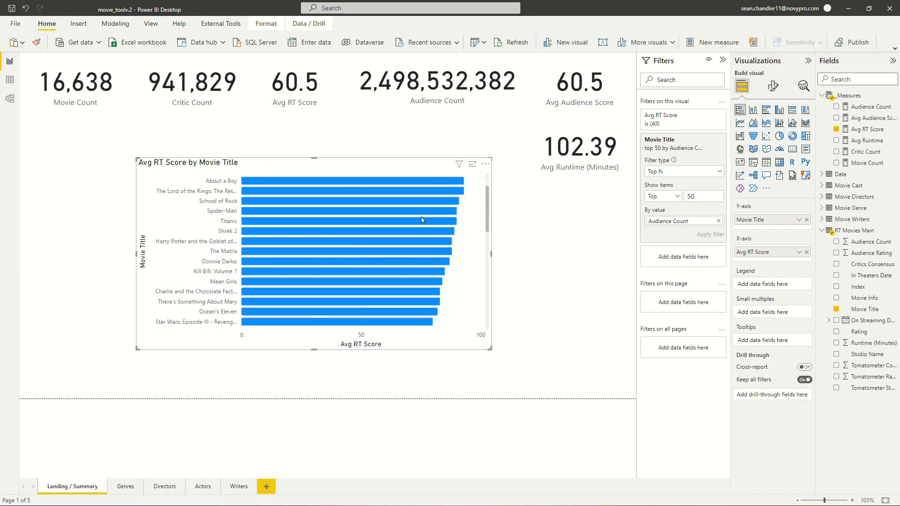
scroll(388, 285, "up", 5)
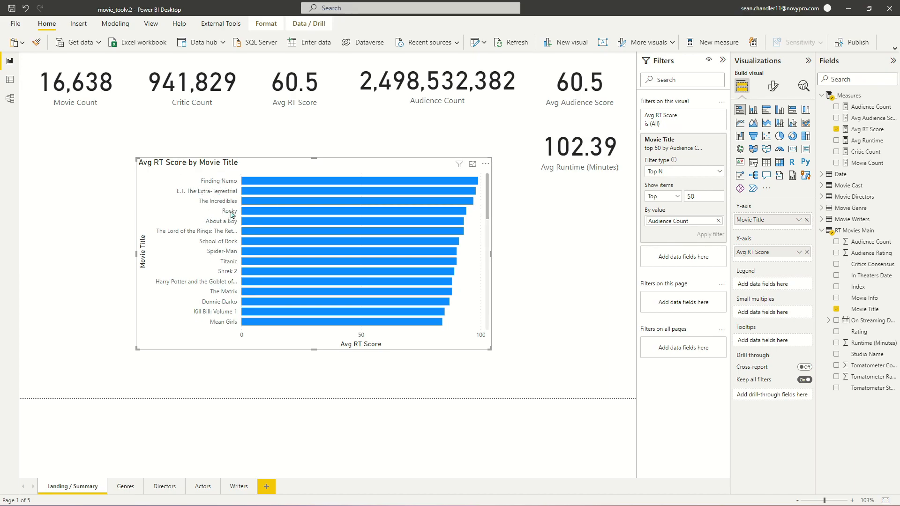
left_click_drag(350, 166, 335, 171)
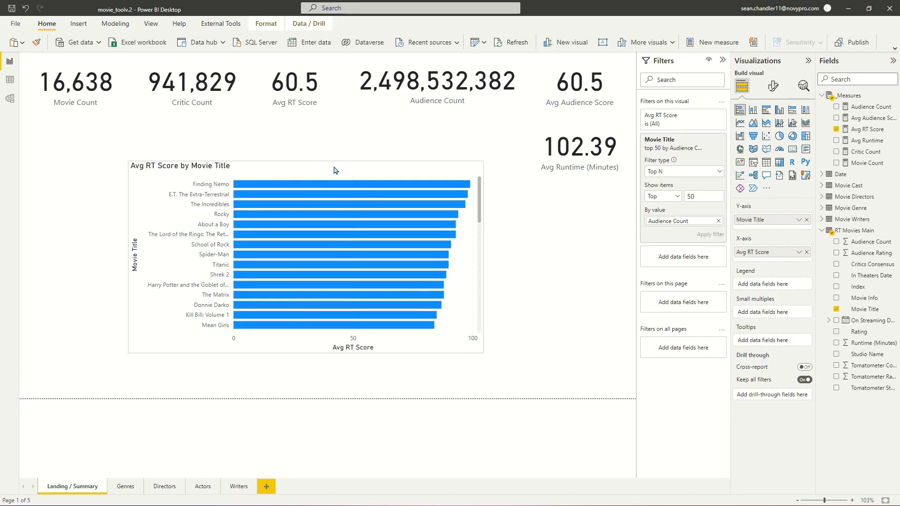
left_click_drag(474, 357, 425, 370)
left_click_drag(269, 177, 257, 175)
- Change the bar chart's title text to "Top 50 Movies Based on Audience"
left_click(772, 87)
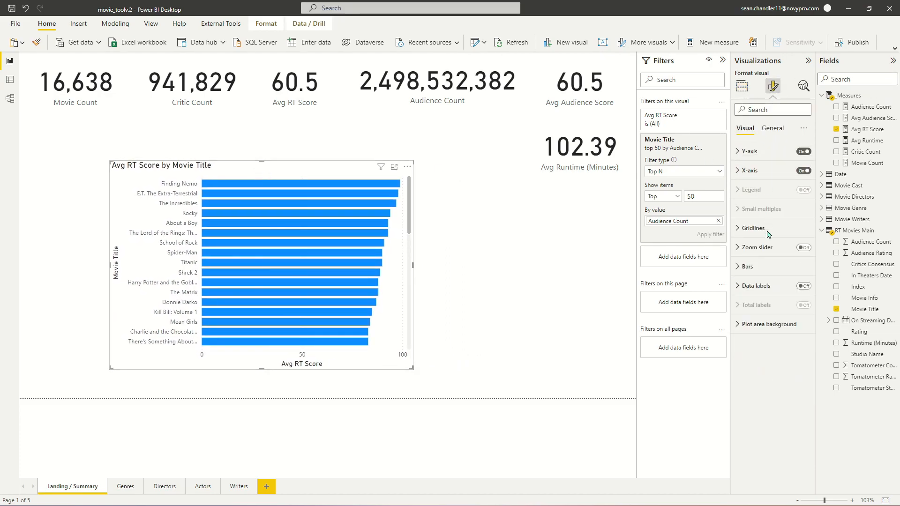
left_click(772, 128)
left_click(749, 170)
left_click(765, 196)
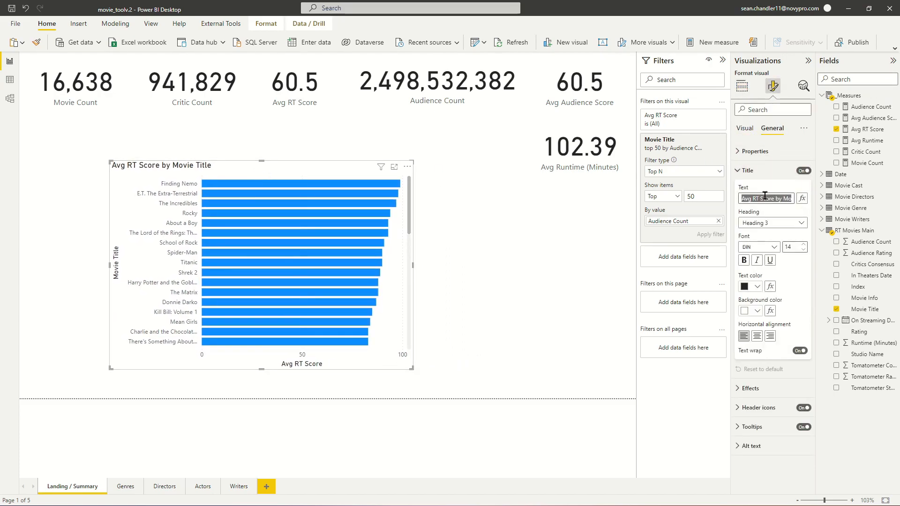
type("T")
type("op 50 Memb")
key("BackSpace")
key("BackSpace")
key("BackSpace")
type("ovies Based on Audience")
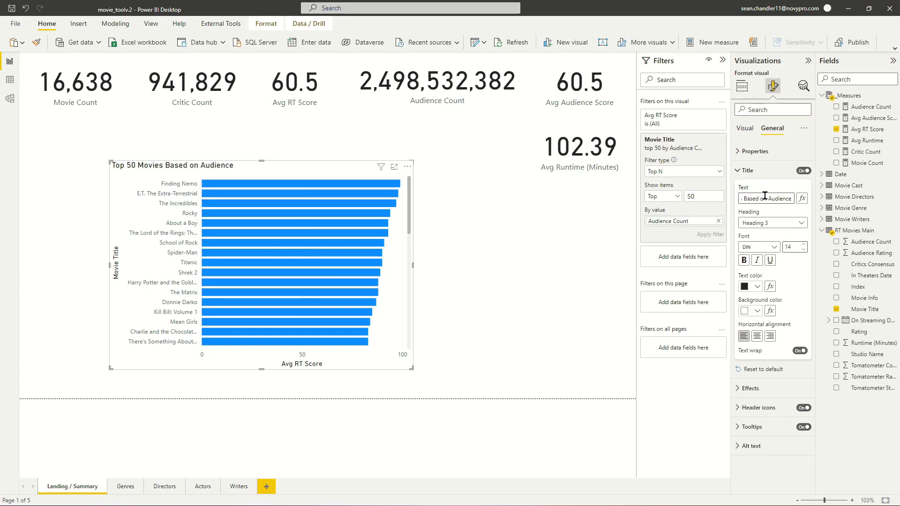
- Complete the bar chart's title as "Top 50 Movies Based on Audience Count" and move the chart slightly up and left
type(" R")
key("BackSpace")
type("Count")
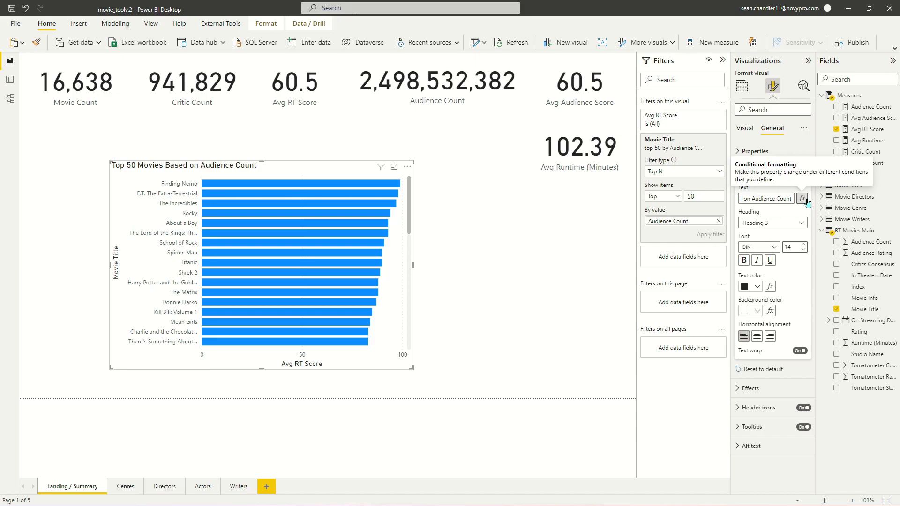
left_click(511, 285)
left_click_drag(254, 170, 238, 165)
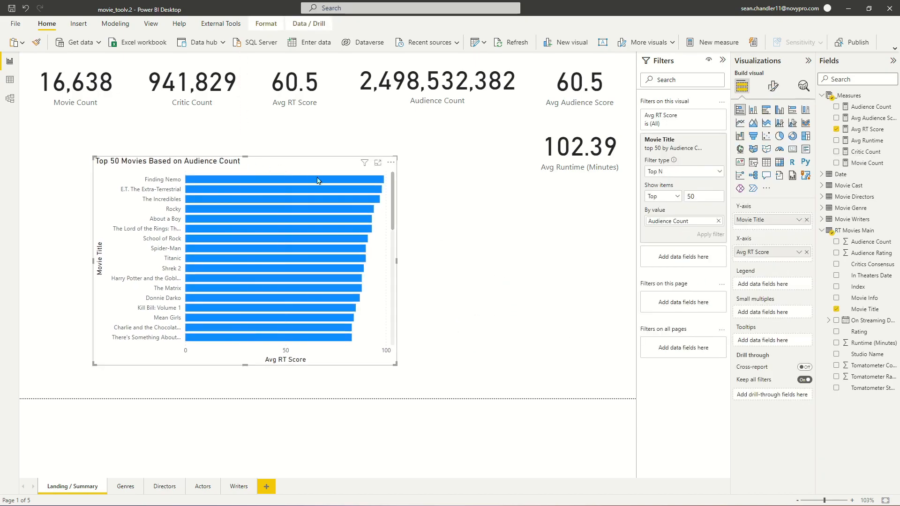
- Change the bar chart's title to "Avg RT Score of Top 50 Movies Based on Audience Count" and move the chart slightly up and right
left_click(773, 86)
left_click(773, 128)
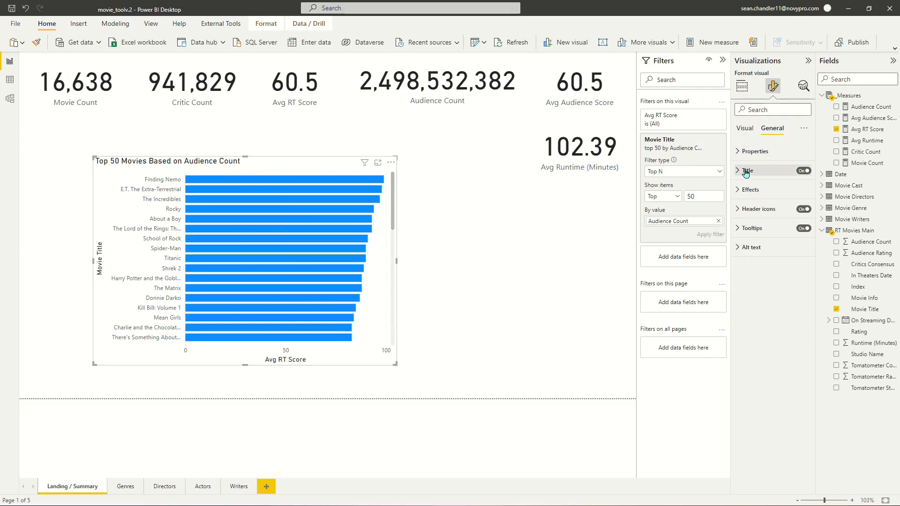
left_click(750, 170)
left_click(741, 202)
type("Avg RT")
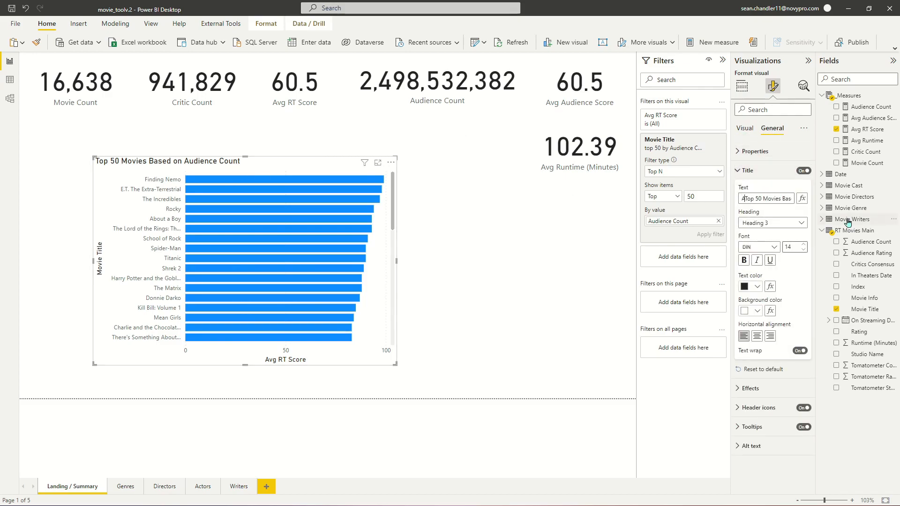
type(" Score of")
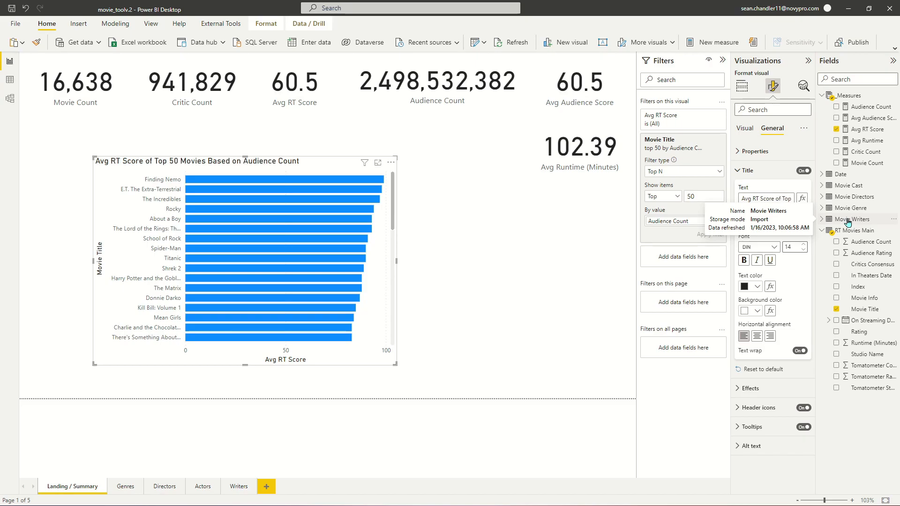
left_click(527, 207)
left_click_drag(257, 162, 277, 147)
left_click(569, 249)
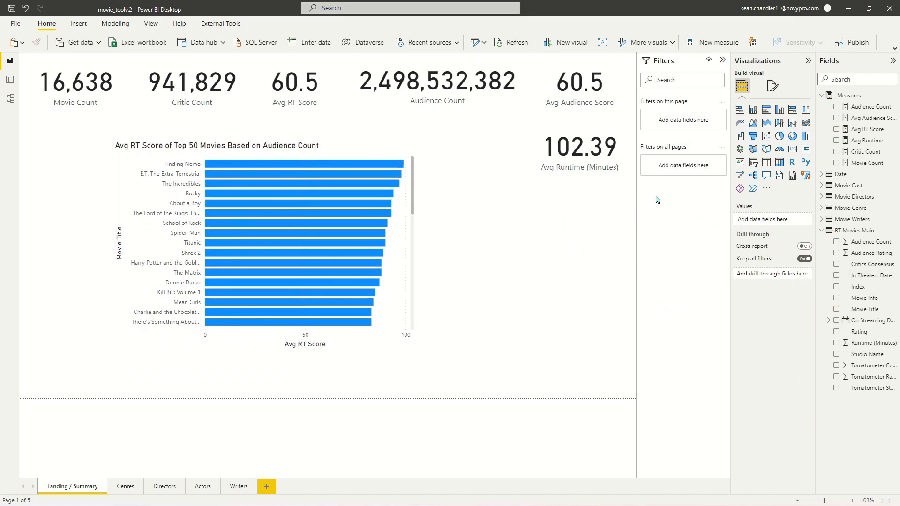
left_click(346, 152)
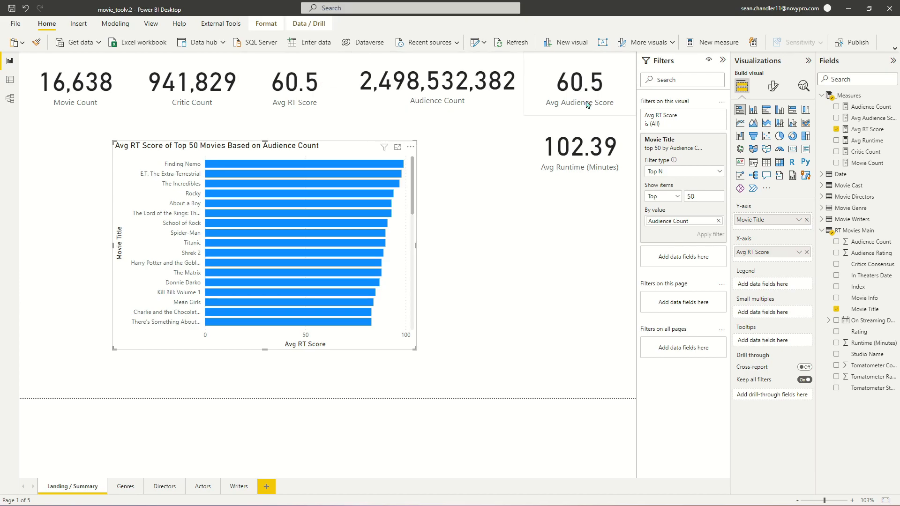
left_click(586, 264)
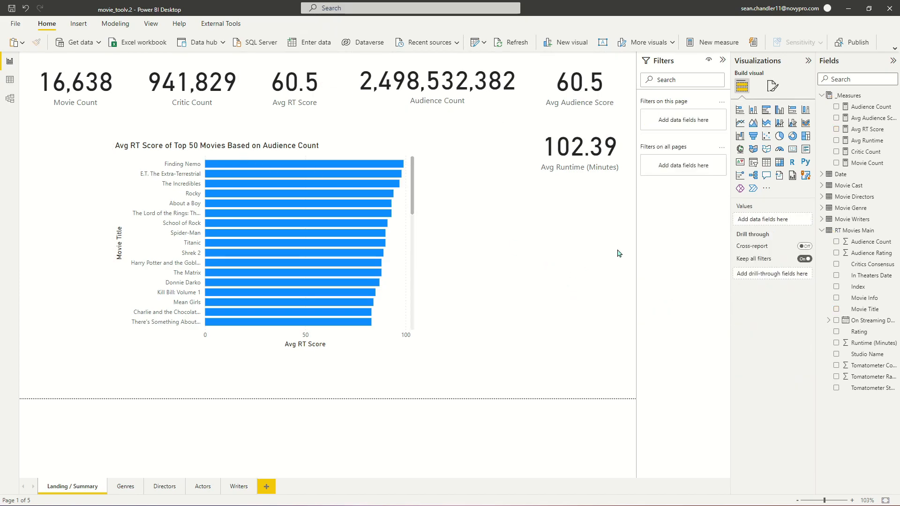
left_click(318, 145)
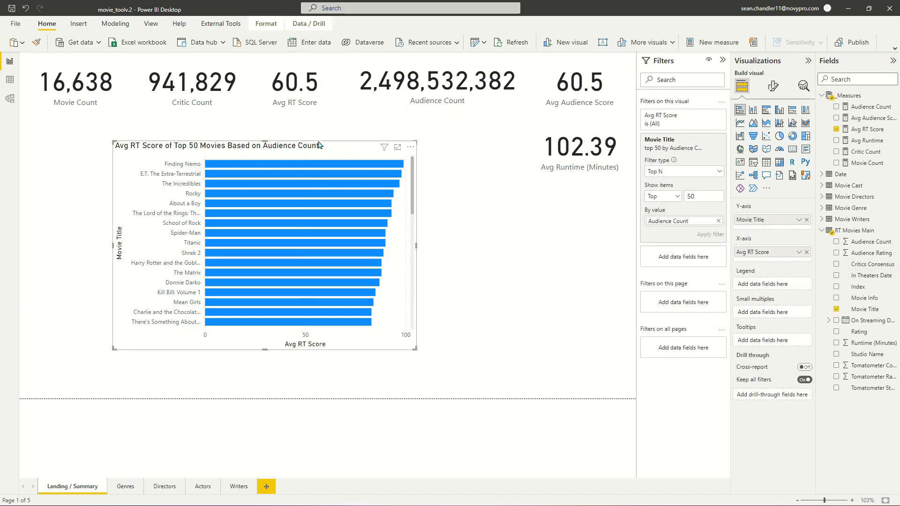
- Build a stacked column chart of the Movie Count measure by Rating in the empty area right of the bar chart
left_click(584, 320)
left_click_drag(874, 338, 550, 243)
left_click_drag(611, 291, 541, 304)
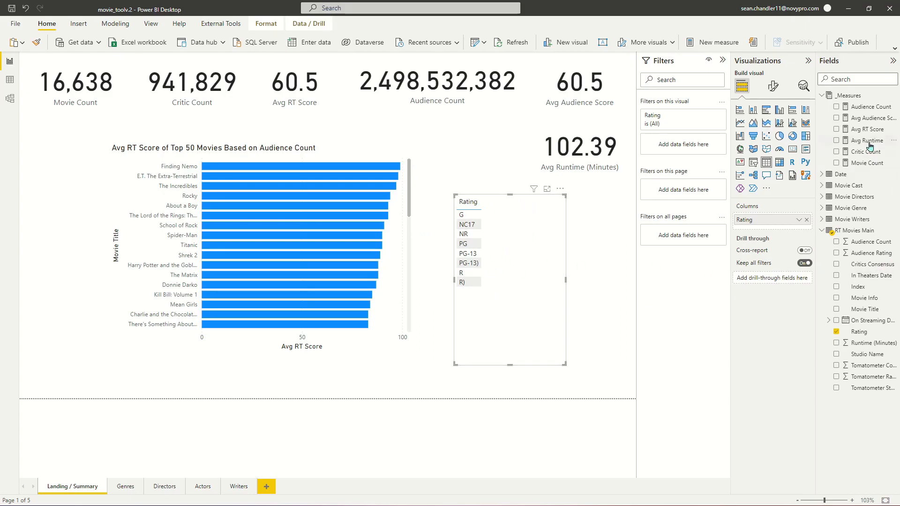
left_click_drag(863, 160, 471, 309)
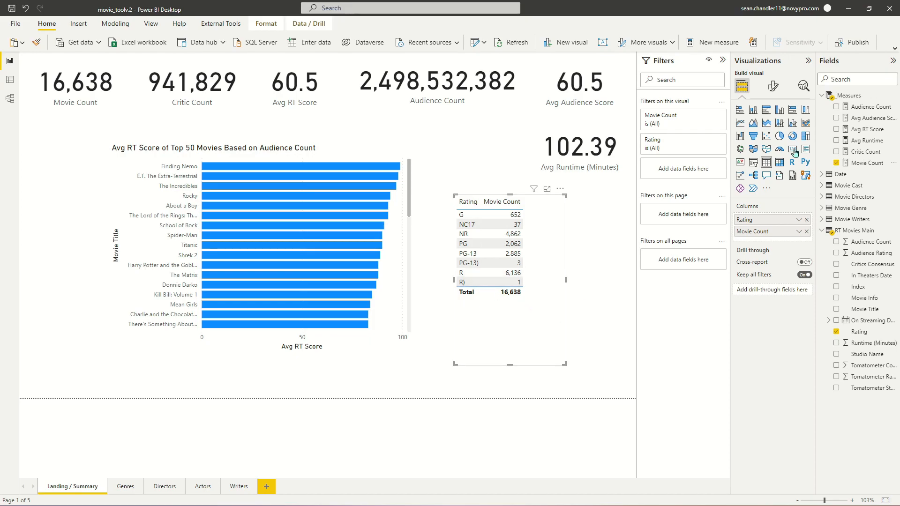
left_click(740, 109)
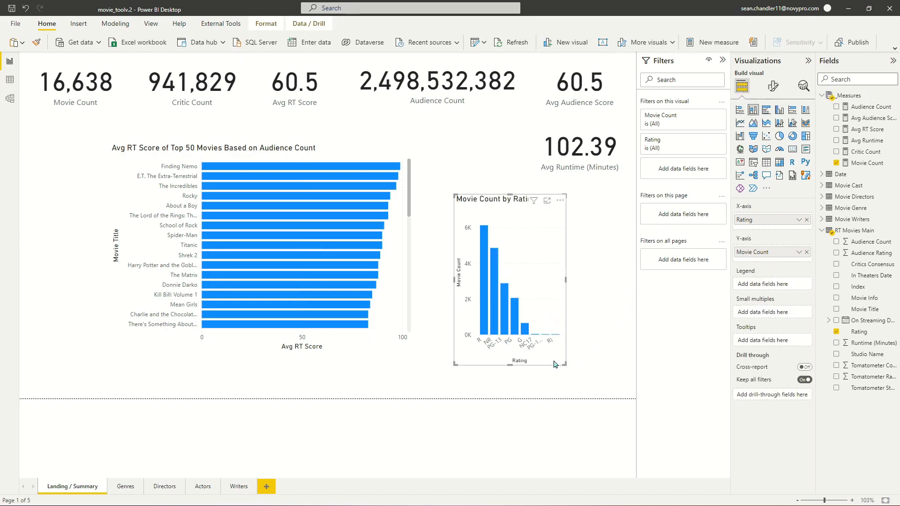
- Make the Movie Count by Rating chart wider and shorter so its full title and rating labels fit
left_click_drag(565, 364, 623, 322)
left_click_drag(560, 209, 558, 212)
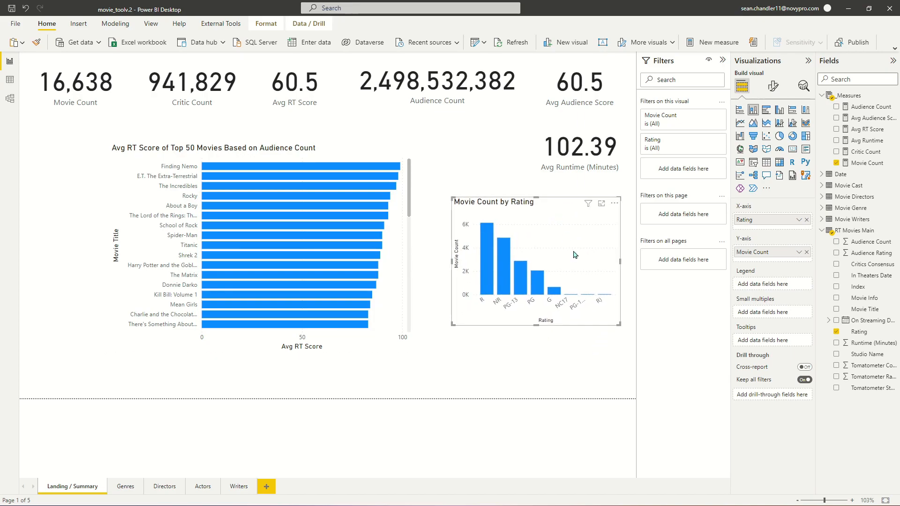
left_click(565, 361)
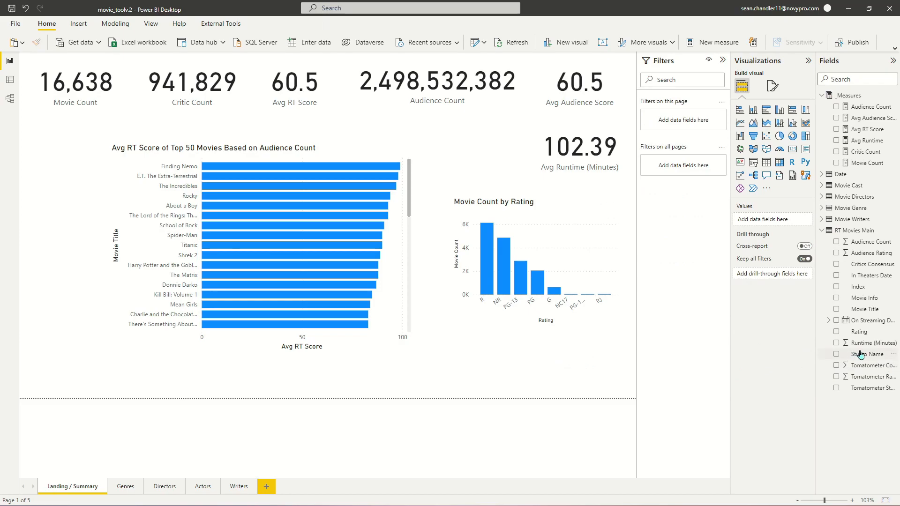
- List the Studio Name values in a new table below the rating chart, look through them, and delete the table
left_click_drag(861, 354, 511, 357)
scroll(595, 372, "down", 3)
scroll(595, 371, "down", 2)
scroll(596, 370, "up", 4)
key("Delete")
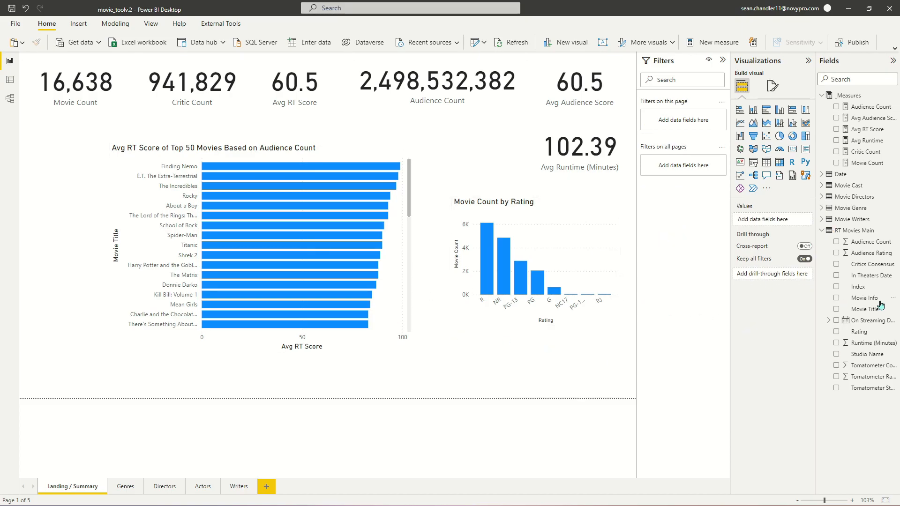
- Build a wide clustered column chart along the page's lower edge with the Date table's Year on the X-axis and Movie Count on the Y-axis
left_click(873, 276)
left_click(822, 175)
left_click_drag(857, 281, 456, 383)
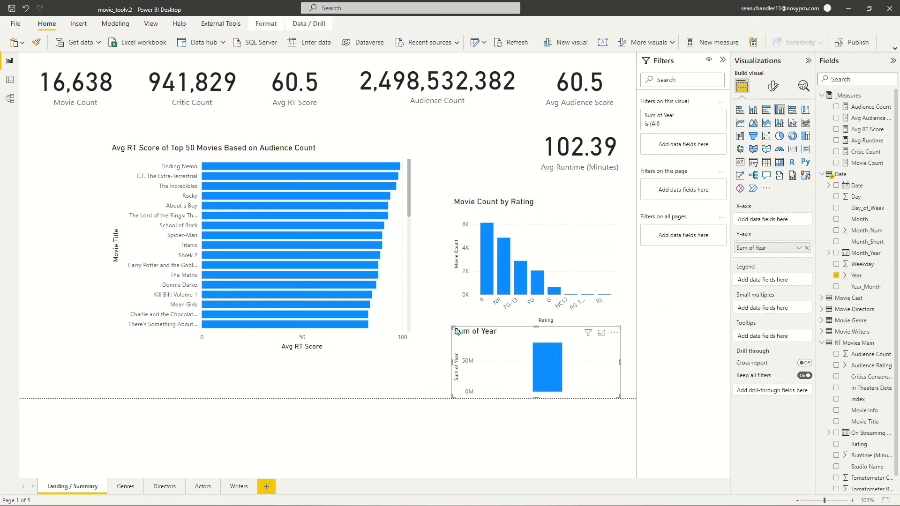
left_click_drag(457, 330, 117, 345)
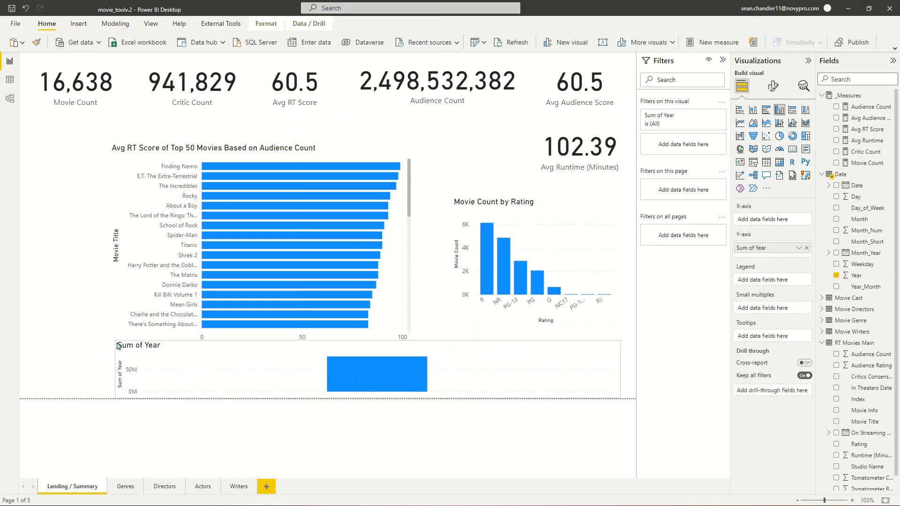
left_click_drag(769, 253, 776, 221)
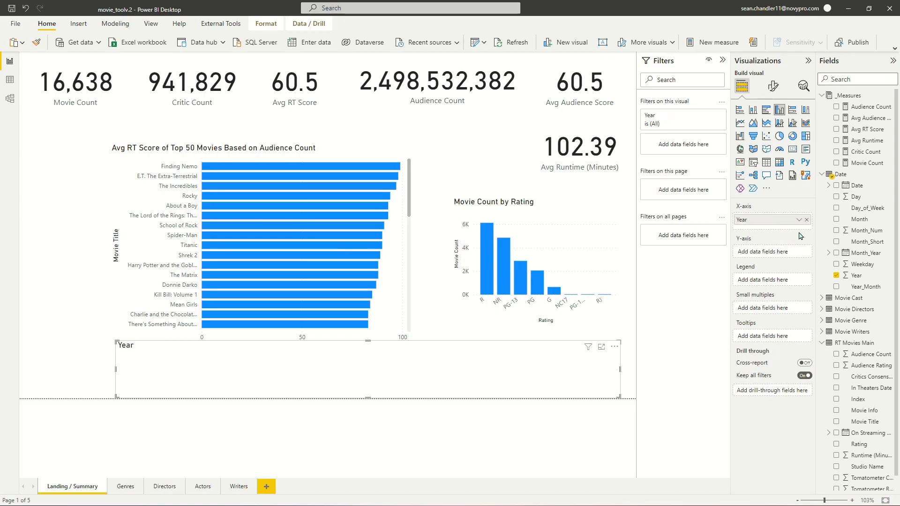
left_click_drag(867, 162, 792, 253)
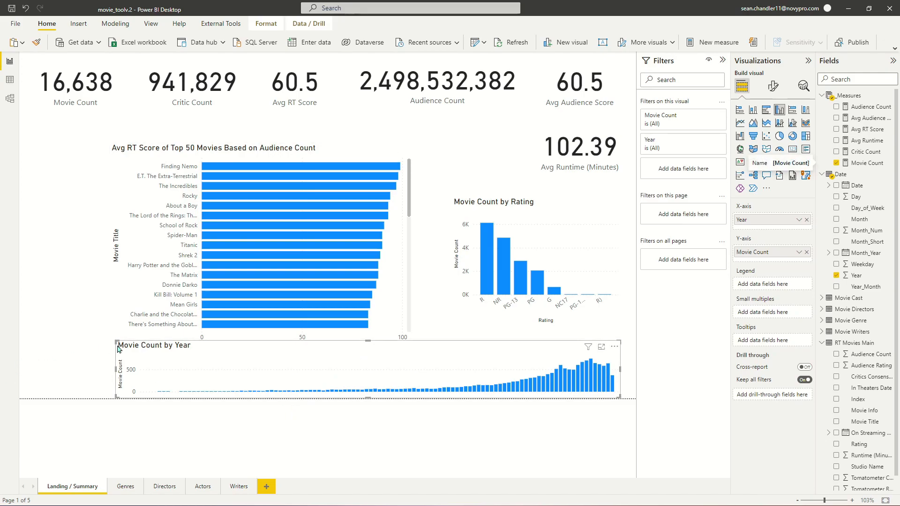
- Enlarge the Movie Count by Year chart upward and leftward, and raise and shorten the top 50 bar chart to make room
left_click_drag(116, 342, 106, 328)
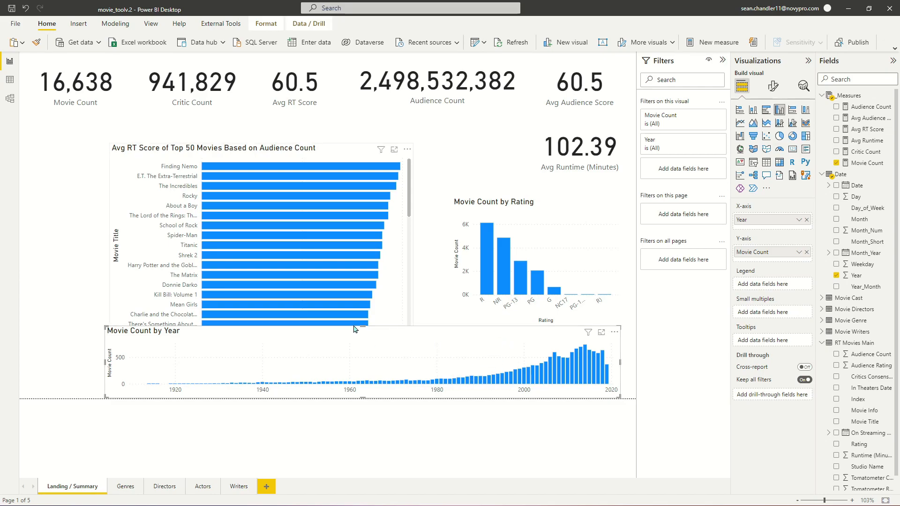
left_click_drag(363, 327, 403, 315)
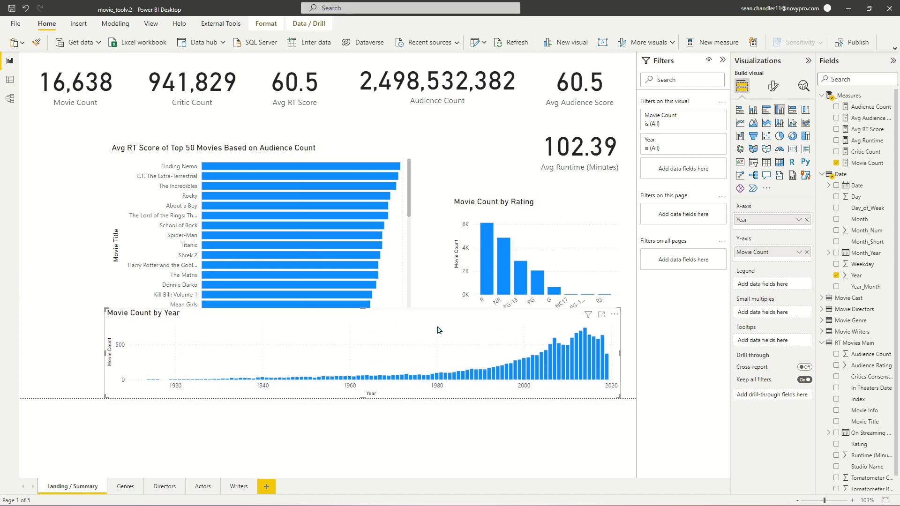
left_click_drag(299, 152, 300, 129)
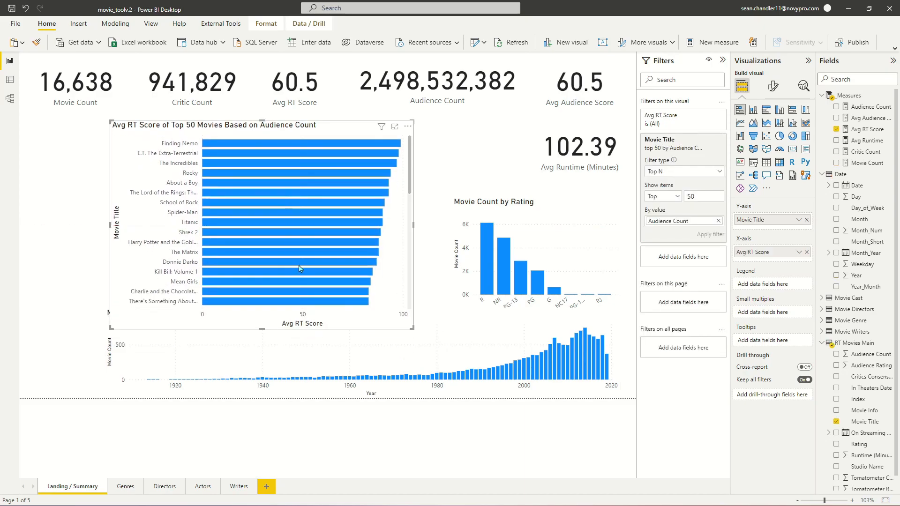
left_click_drag(257, 329, 258, 292)
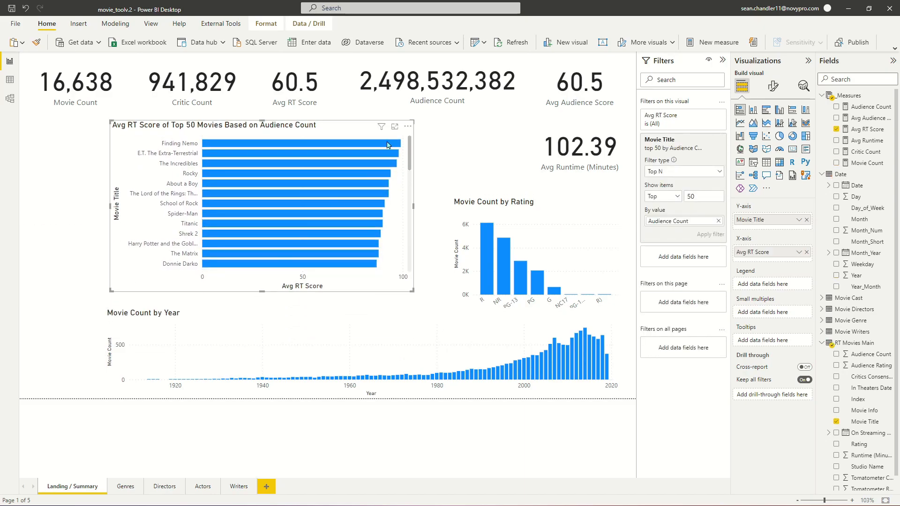
- Shift the top 50 bar chart left, and move the Movie Count by Rating chart up and left and widen it
left_click_drag(309, 136, 295, 141)
left_click_drag(496, 213, 513, 176)
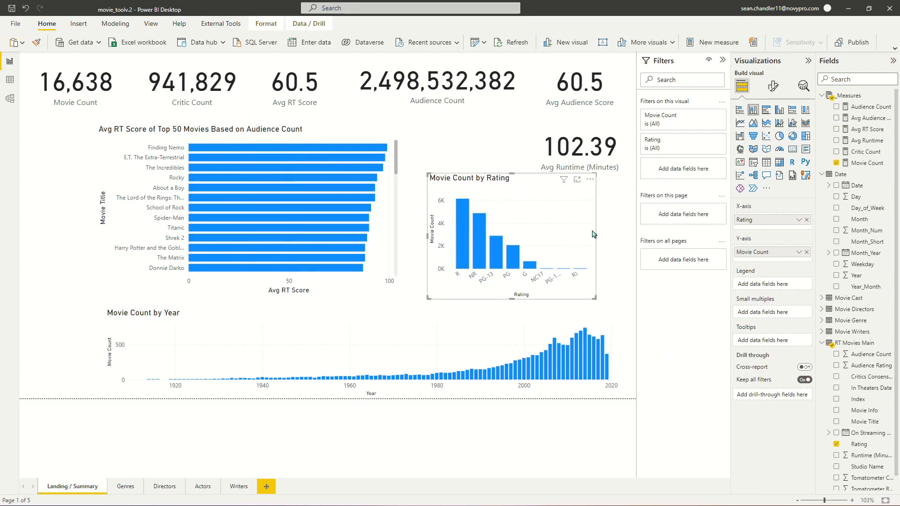
left_click_drag(596, 234, 620, 235)
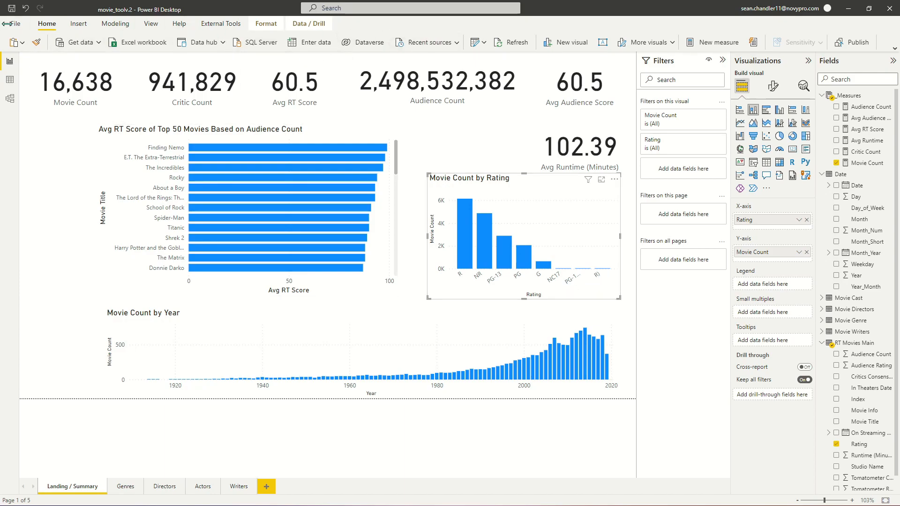
- Open the Power Query Editor and select the RT Movies Main query for cleaning its Rating column
left_click(475, 43)
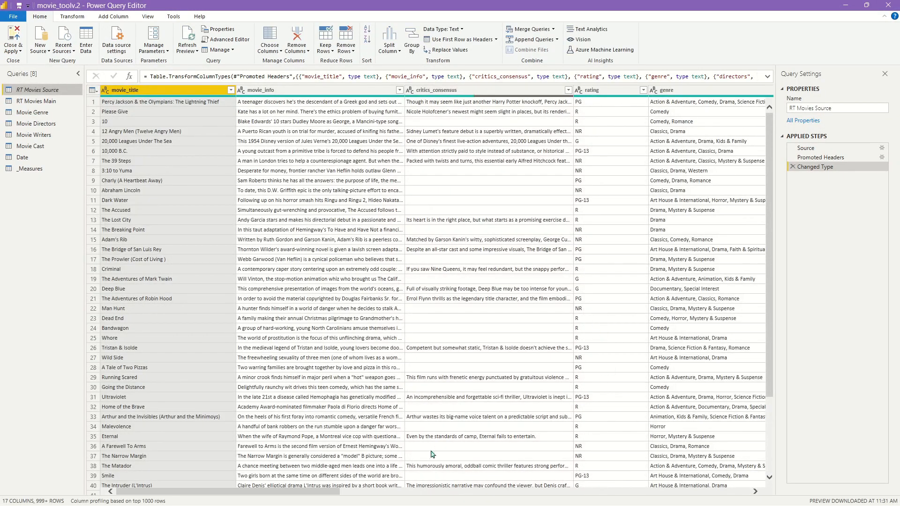
right_click(606, 151)
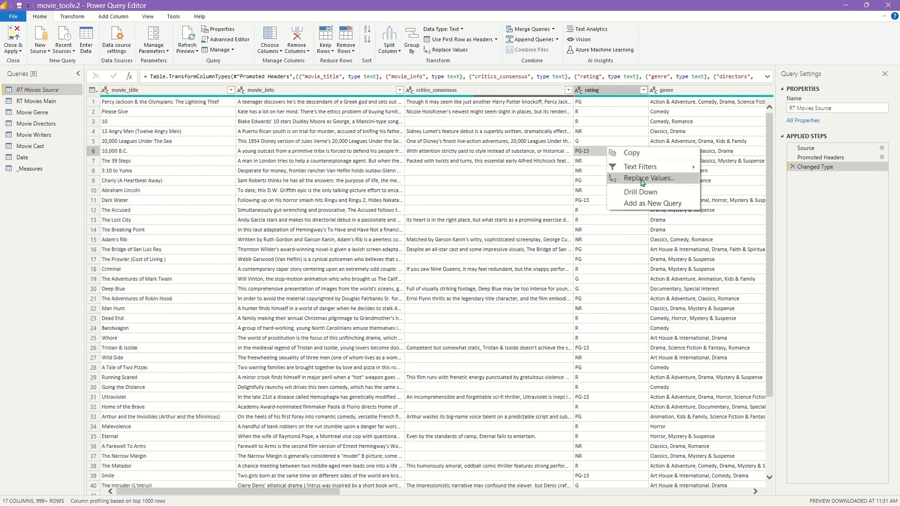
left_click(47, 102)
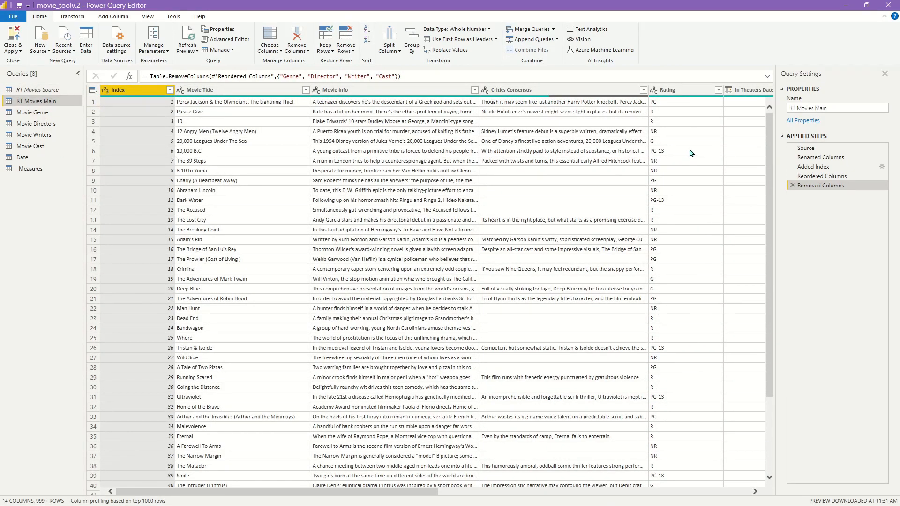
- Replace the value "PG-13)" with "PG-13" in the Rating column of RT Movies Main
right_click(690, 152)
left_click(720, 177)
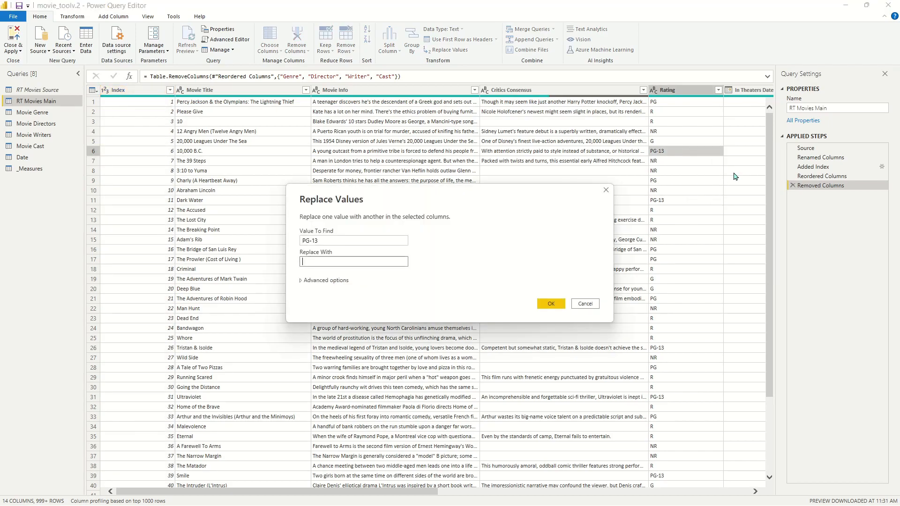
left_click(332, 241)
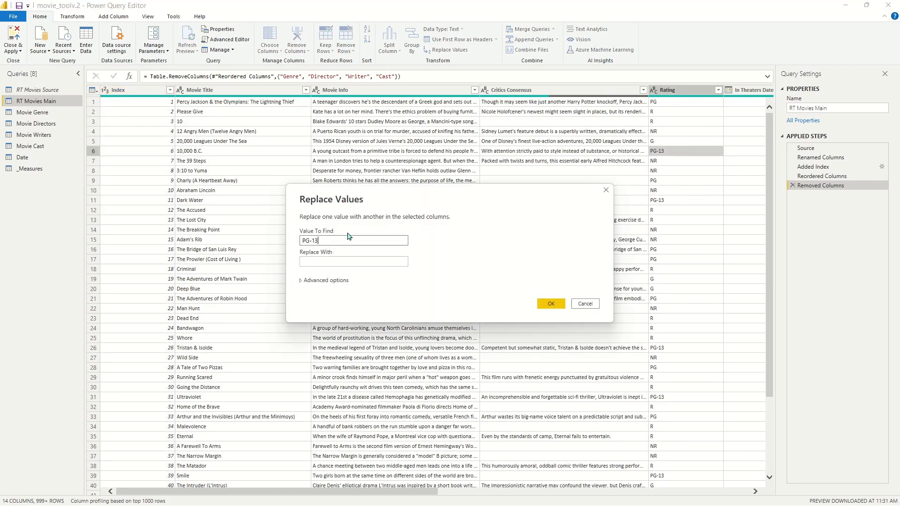
type(")")
left_click(324, 264)
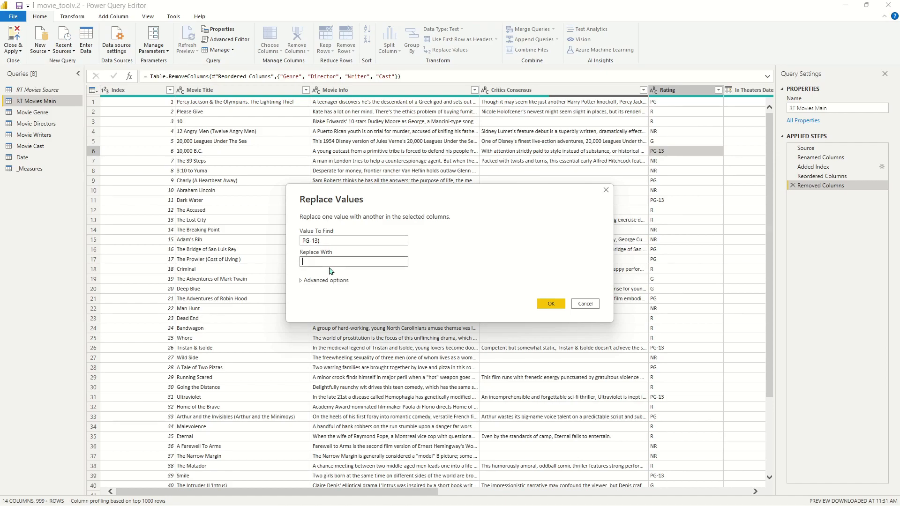
type("PG-13")
key("Return")
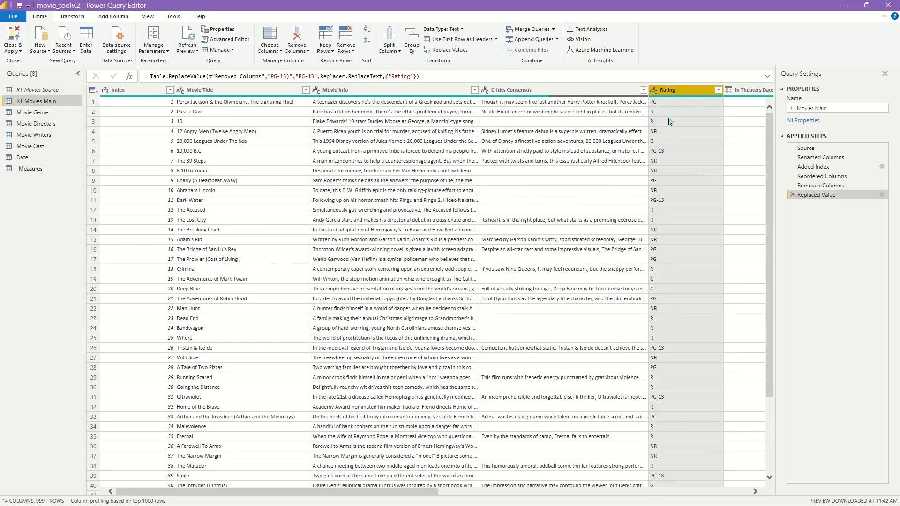
- Replace the value "R)" with "R" in the Rating column of RT Movies Main
right_click(669, 122)
left_click(693, 144)
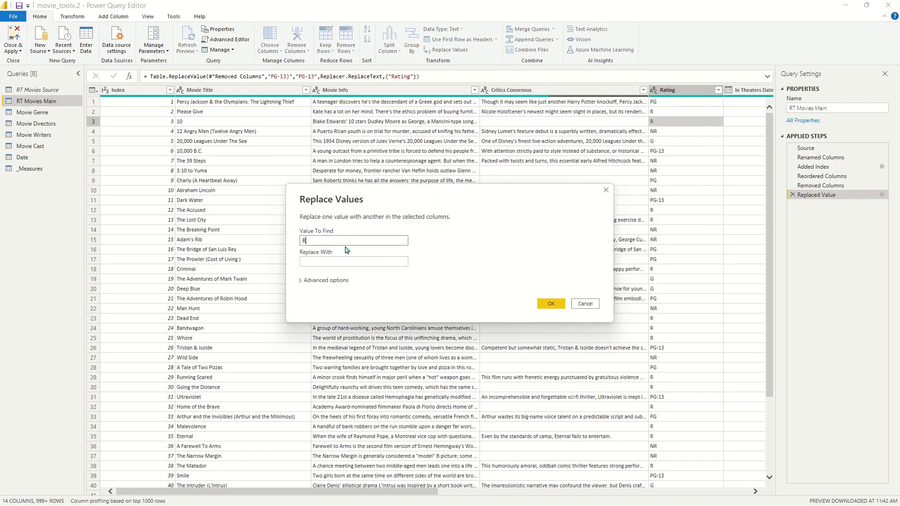
key("Tab")
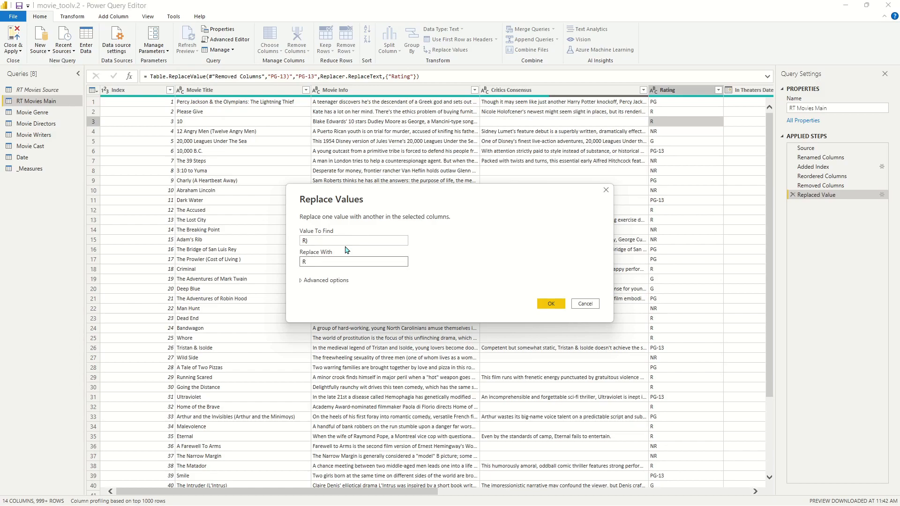
key("Return")
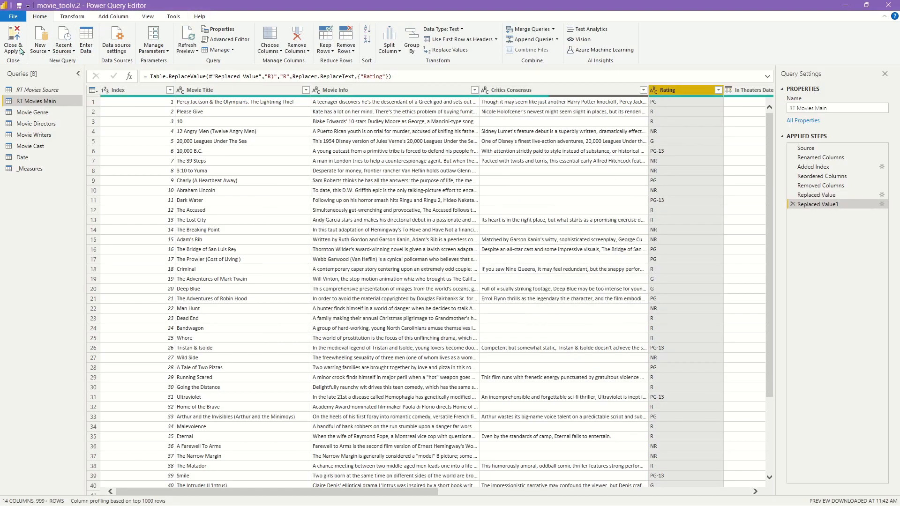
- Apply the Power Query changes, then nudge the Movie Count by Rating chart and the Avg Runtime (Minutes) card slightly upward
left_click(13, 38)
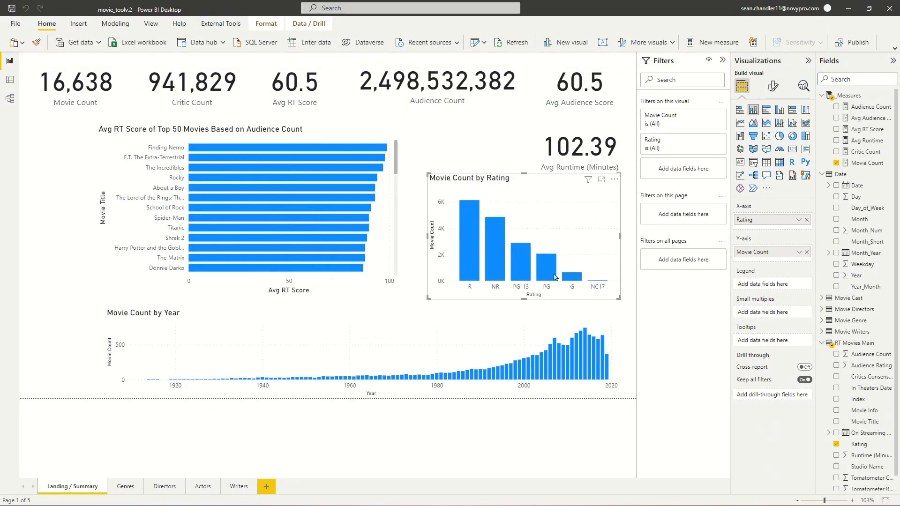
left_click_drag(532, 182, 533, 179)
left_click_drag(592, 152, 593, 140)
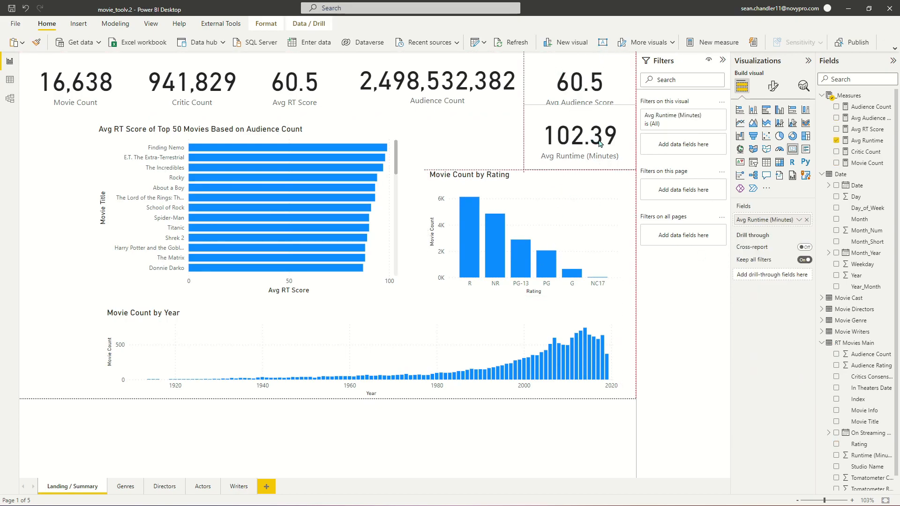
left_click(474, 143)
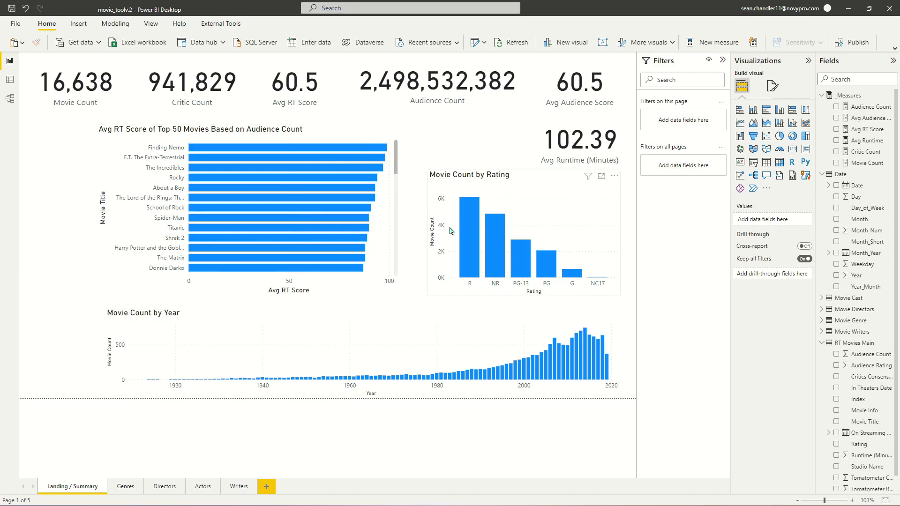
left_click_drag(605, 149, 620, 142)
left_click(581, 92)
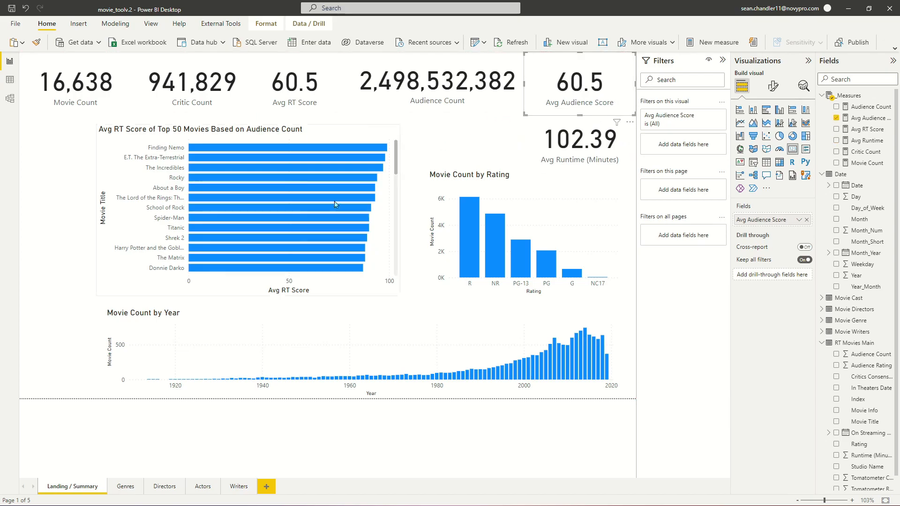
left_click(75, 224)
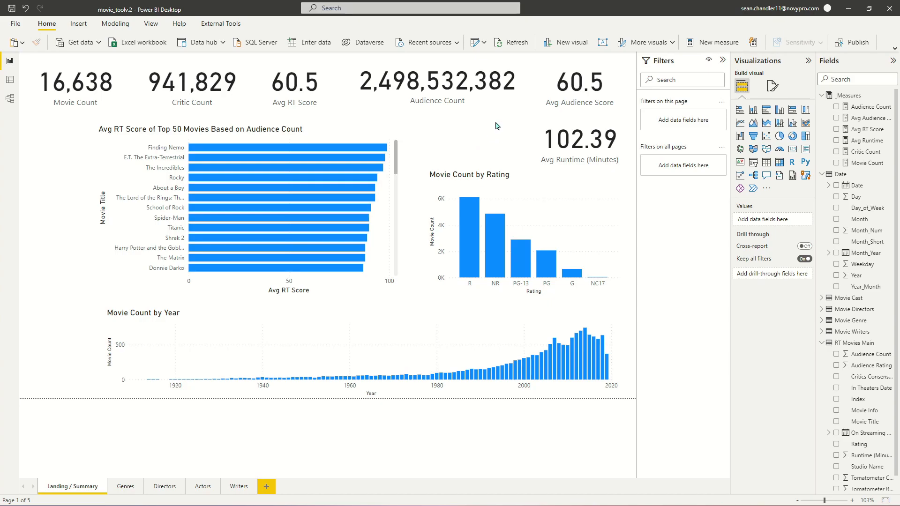
- Create a table of the Movie Genre table's Genre field on the Genres page, enlarge it and shift it up and left
left_click(122, 487)
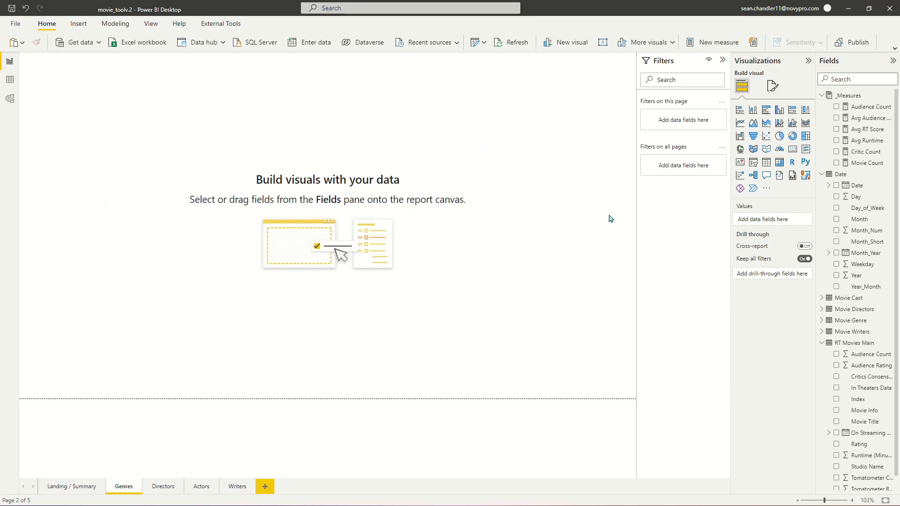
left_click(830, 321)
left_click_drag(870, 332, 487, 263)
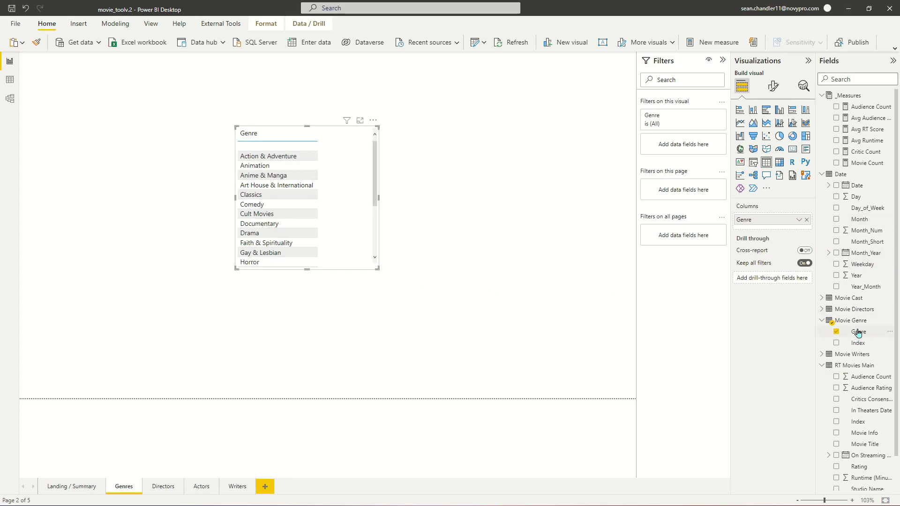
left_click_drag(384, 295, 438, 387)
left_click_drag(393, 347, 254, 311)
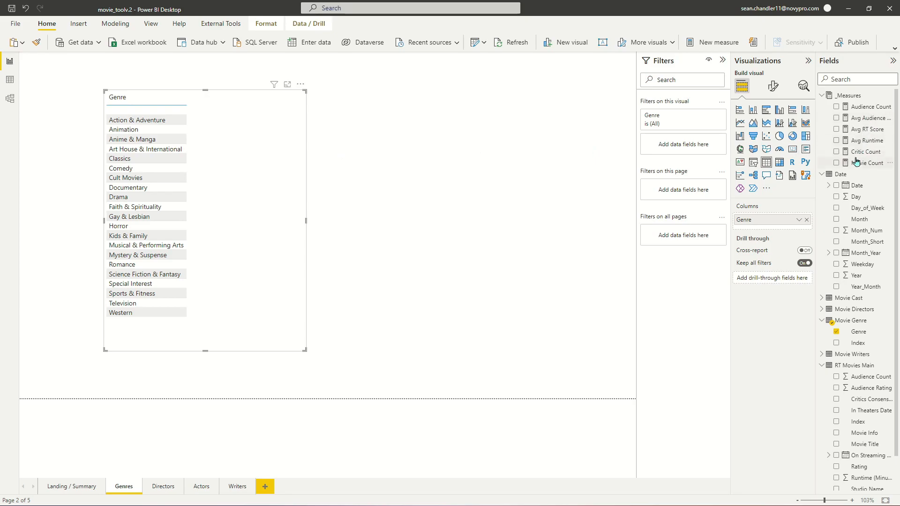
- Add the Movie Count measure to the genre table and reposition the table in the left part of the page
left_click_drag(861, 163, 280, 263)
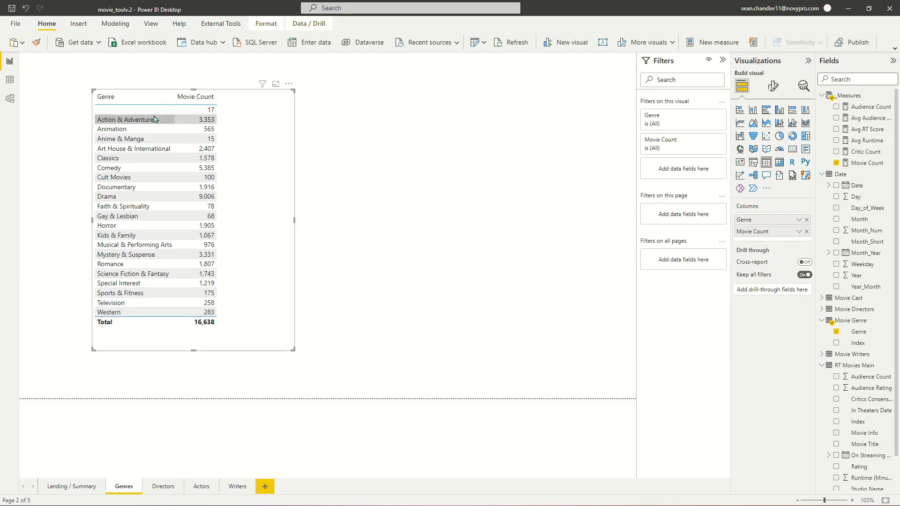
left_click_drag(279, 302, 286, 344)
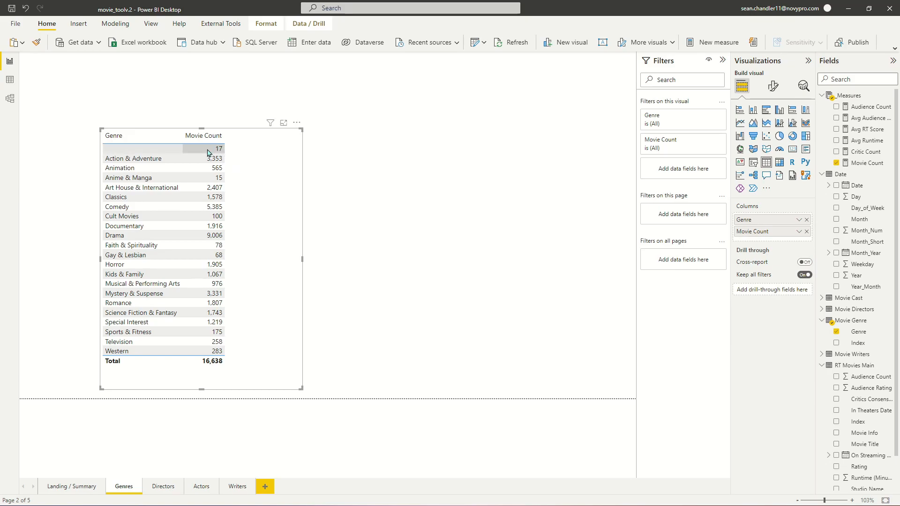
left_click_drag(269, 185, 262, 185)
left_click_drag(281, 306, 284, 299)
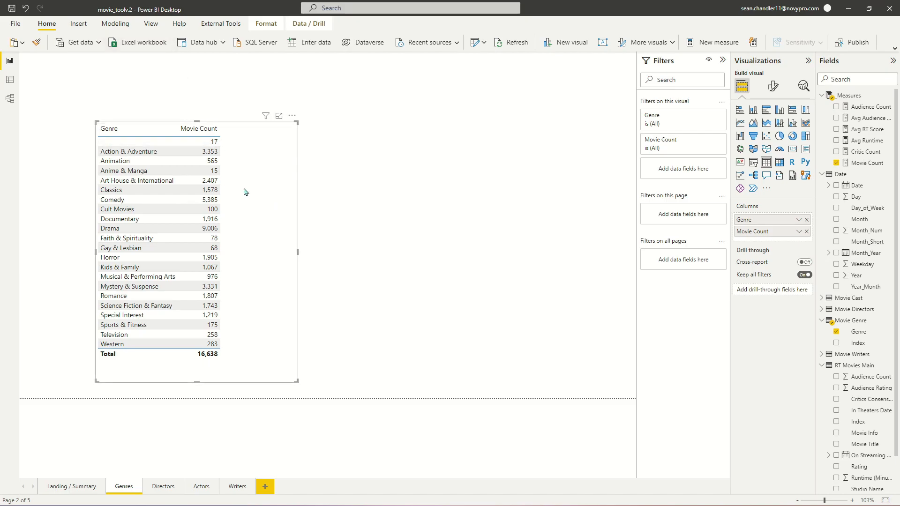
- Convert the genre table to a clustered bar chart, then widen it and move it up and left, tall enough for all genres
left_click(766, 111)
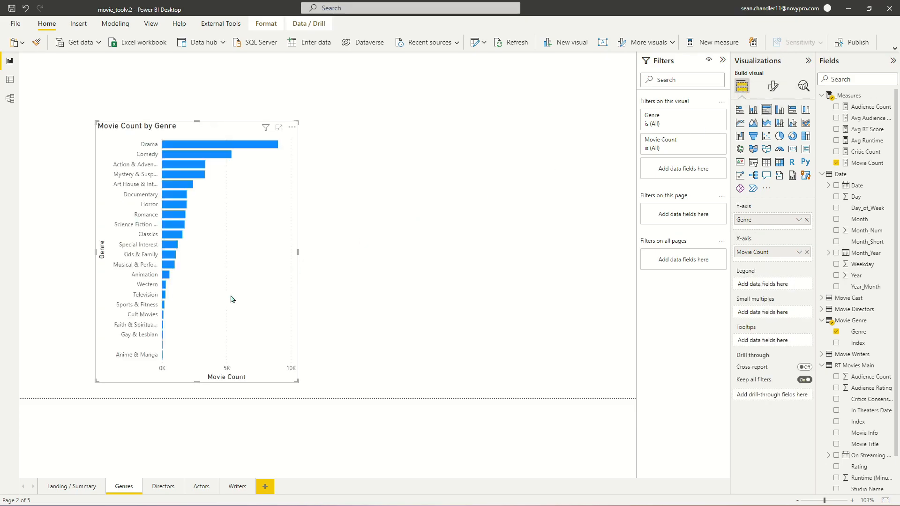
left_click_drag(294, 381, 343, 371)
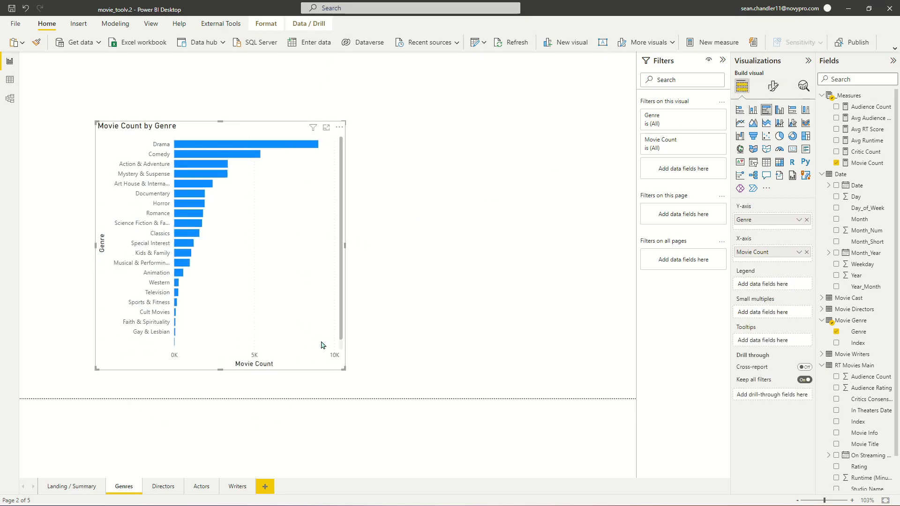
left_click_drag(204, 129, 199, 129)
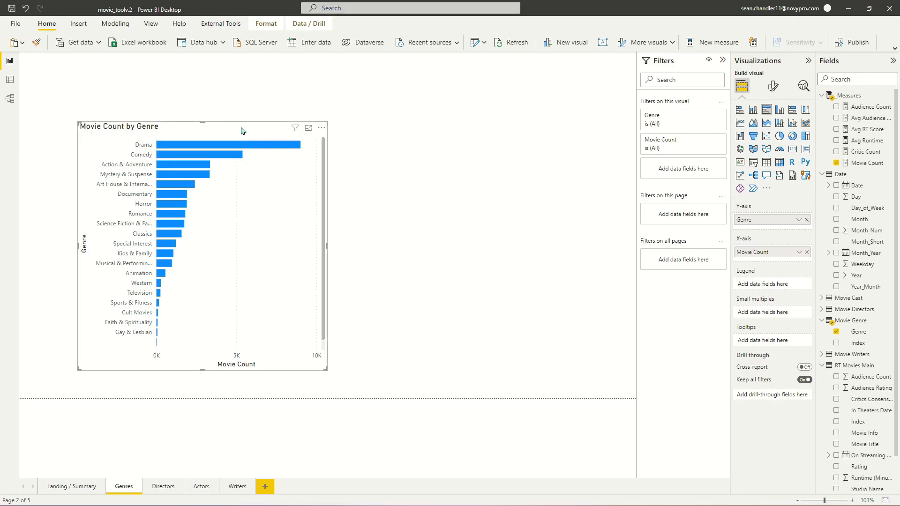
left_click(370, 155)
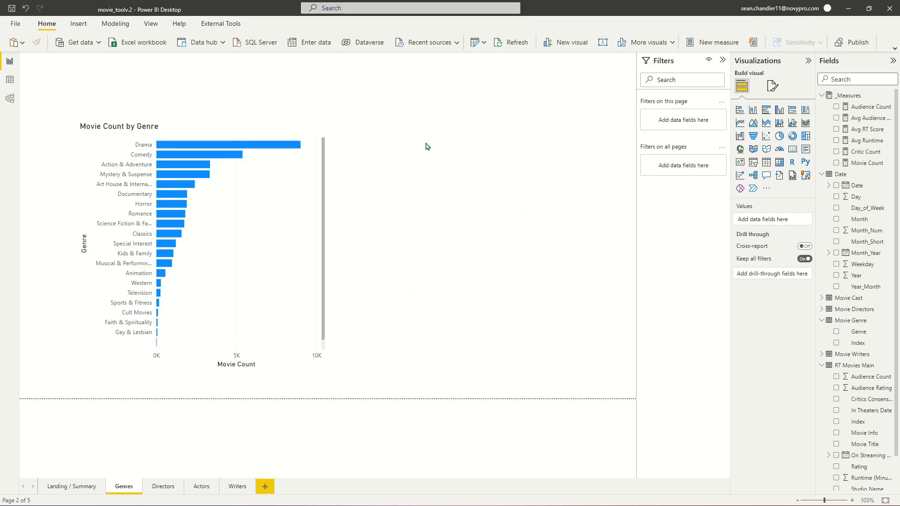
left_click(194, 131)
mouse_move(202, 123)
left_mouse_down()
mouse_move(203, 112)
mouse_move(209, 136)
left_mouse_up()
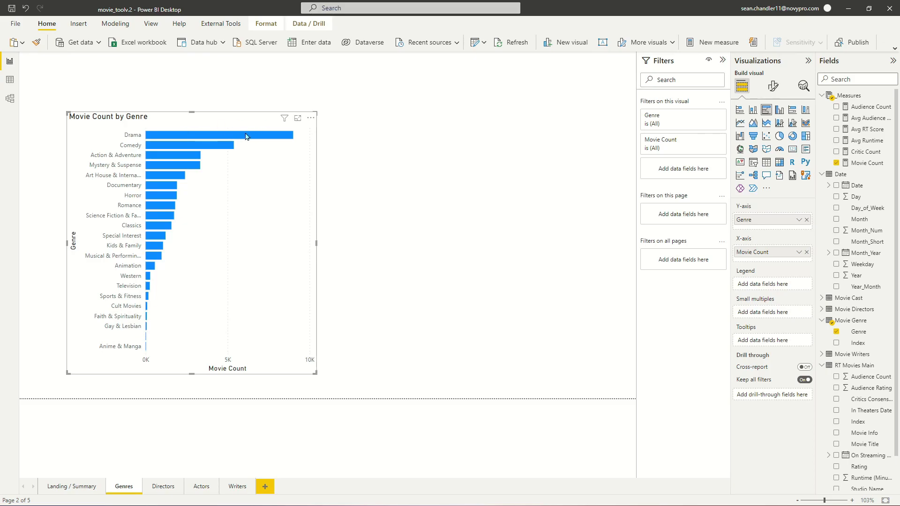
mouse_move(248, 140)
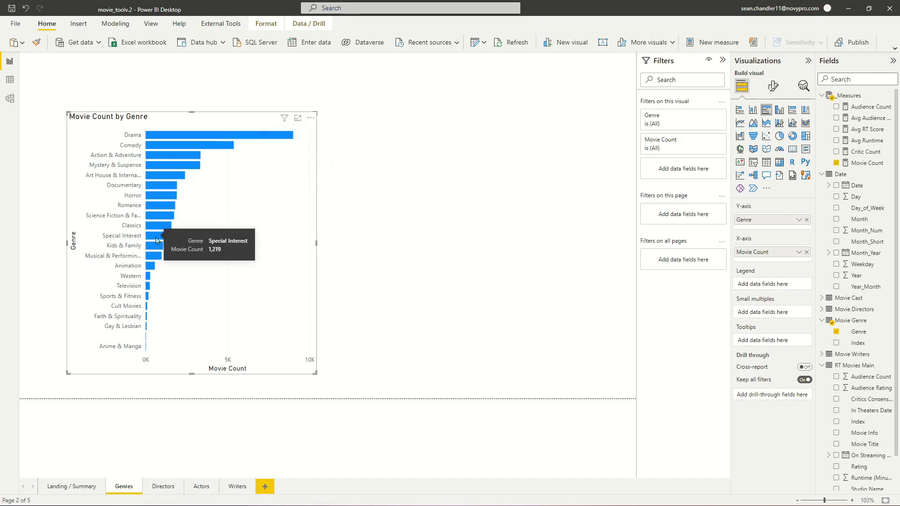
left_click(485, 194)
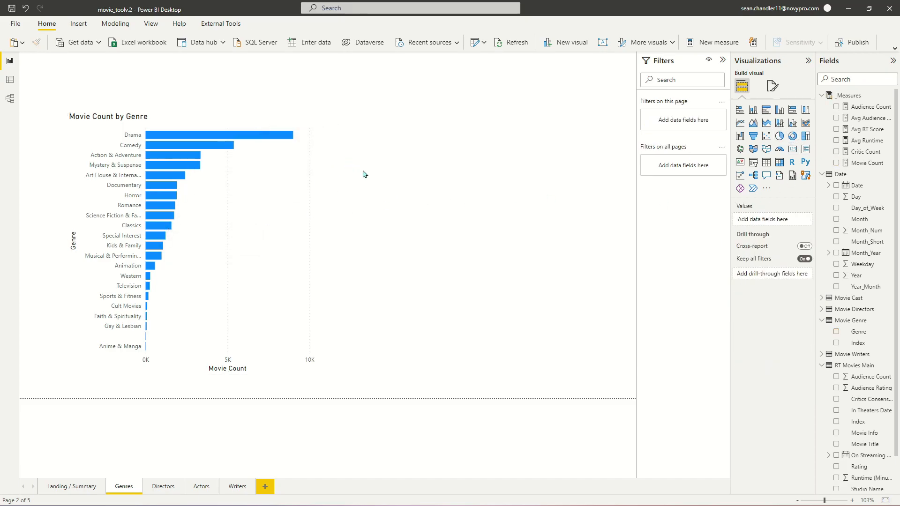
- Insert an empty donut chart beside the genre chart, shrink it, and place a duplicate to its right
left_click(792, 136)
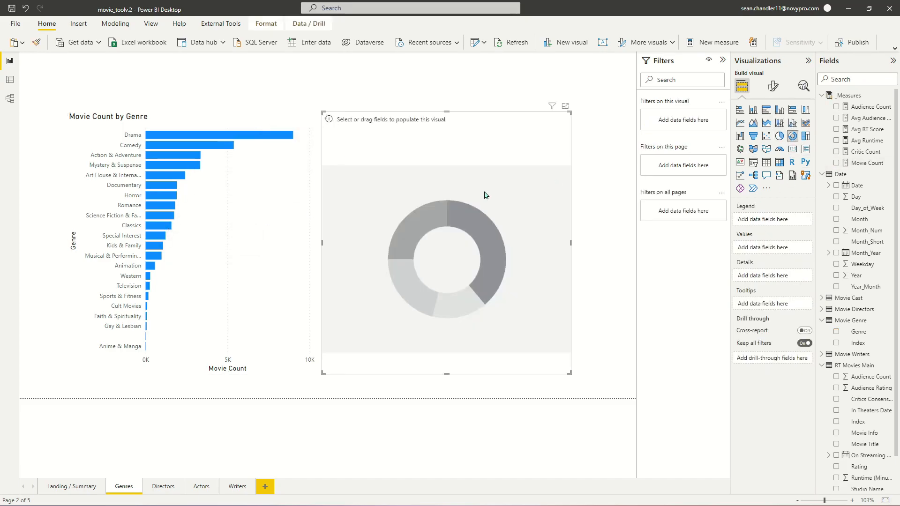
left_click_drag(569, 373, 471, 203)
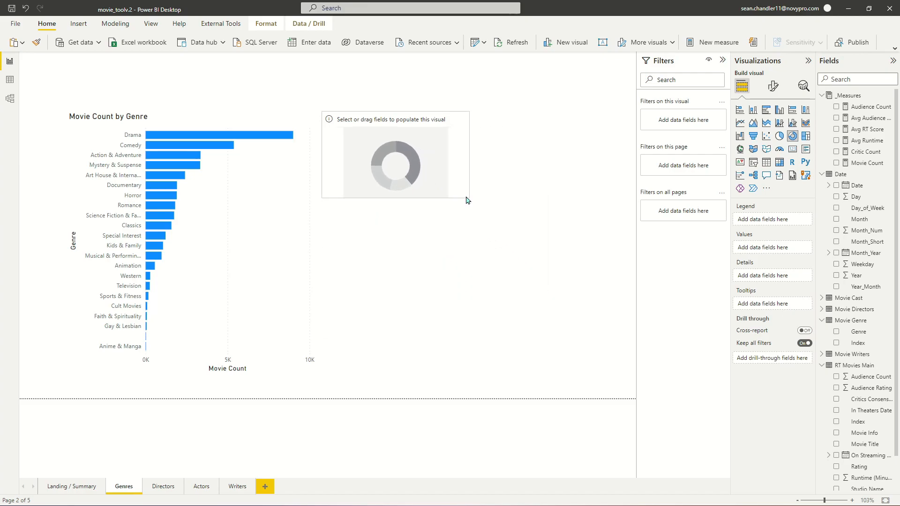
key("ctrl+v")
left_click_drag(417, 154, 589, 153)
left_click(336, 145)
left_click(510, 293)
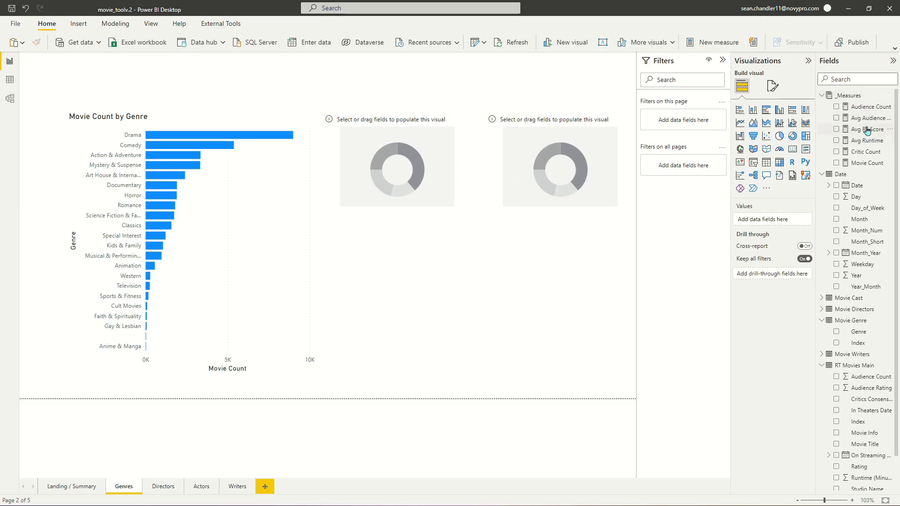
- Use the Avg RT Score measure as the values of the left donut chart
left_click(335, 171)
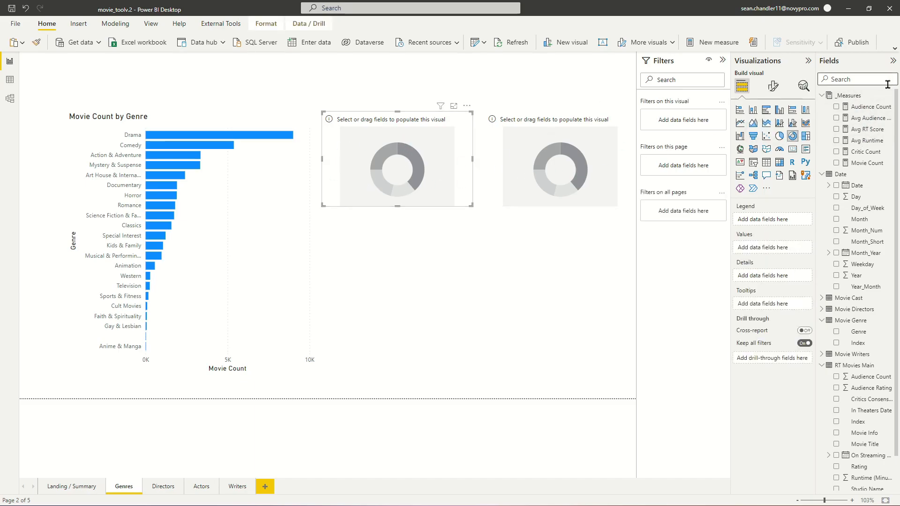
left_click_drag(859, 132, 778, 250)
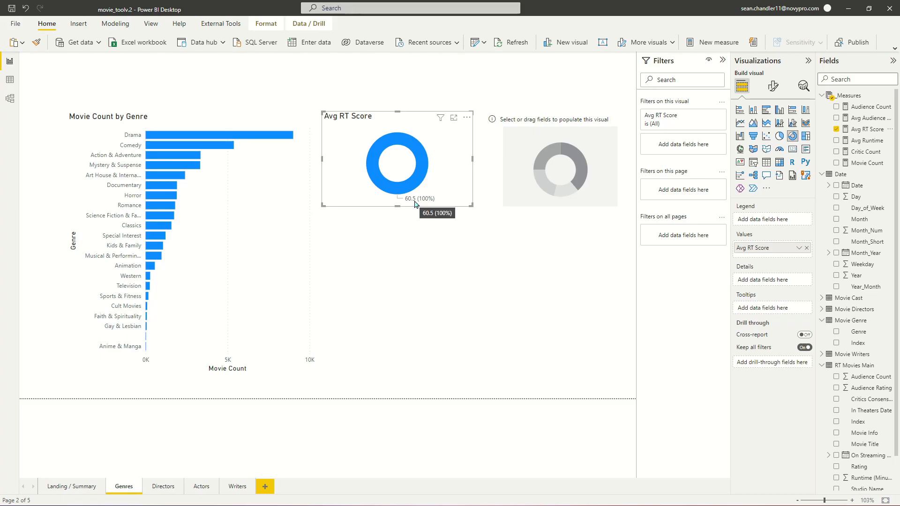
- Create the measure RT Score Remaining = 100 - [Avg RT Score] in the _Measures table
right_click(857, 128)
left_click(792, 141)
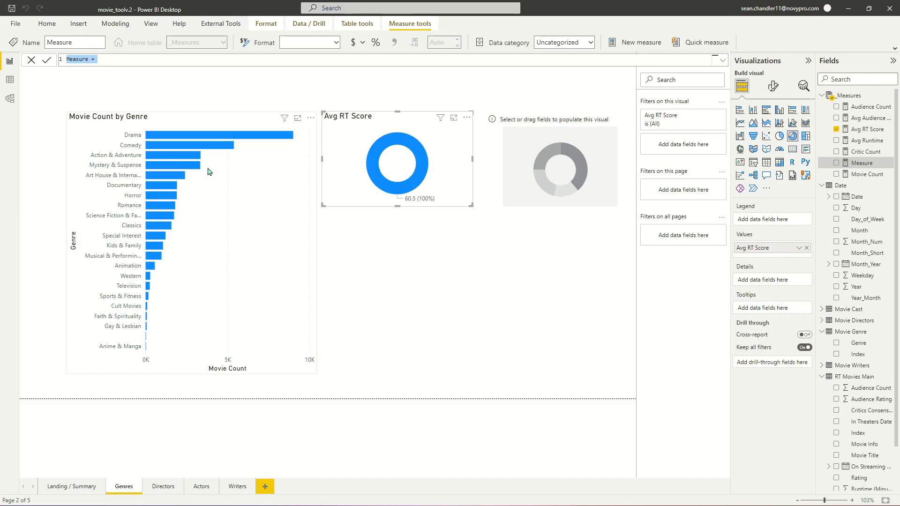
type("RT Score Remaining = 100 -")
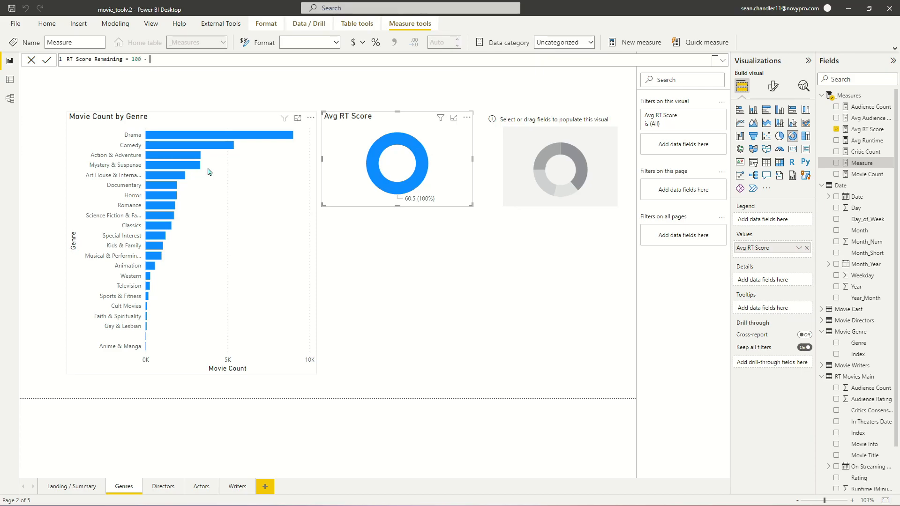
type("avg")
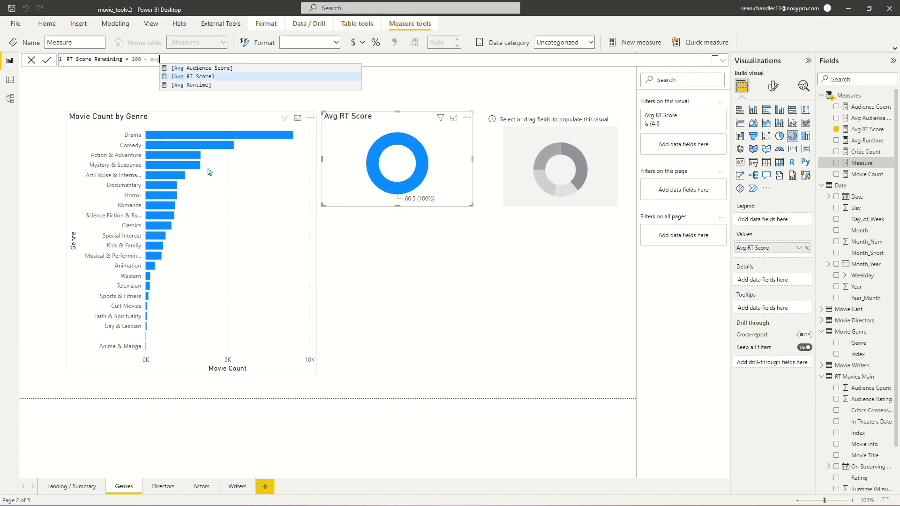
key("Tab")
key("Return")
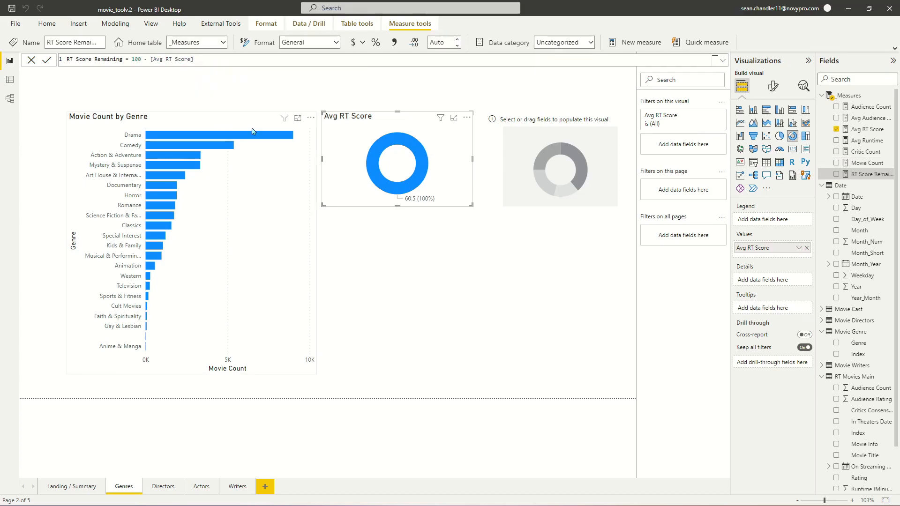
- Add RT Score Remaining above Avg RT Score in the left donut chart's values and color its slice light gray
left_click_drag(863, 174, 734, 248)
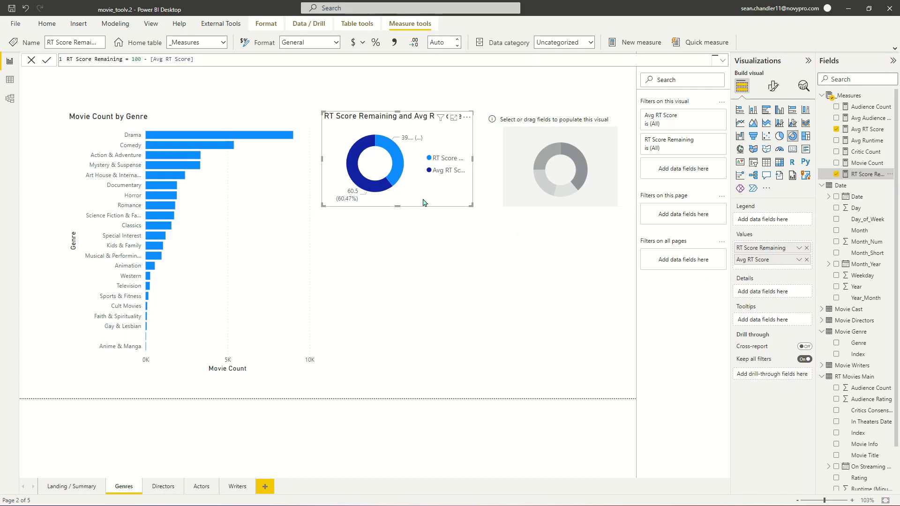
left_click(773, 86)
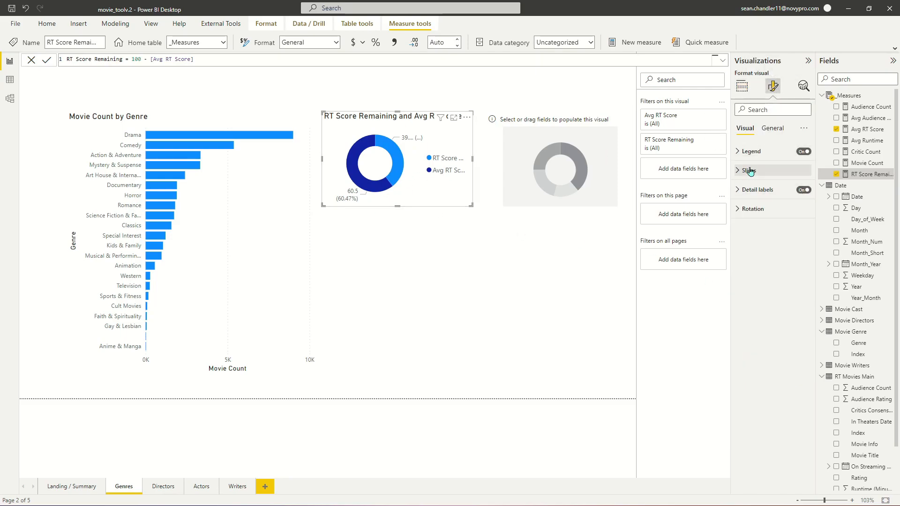
left_click(750, 172)
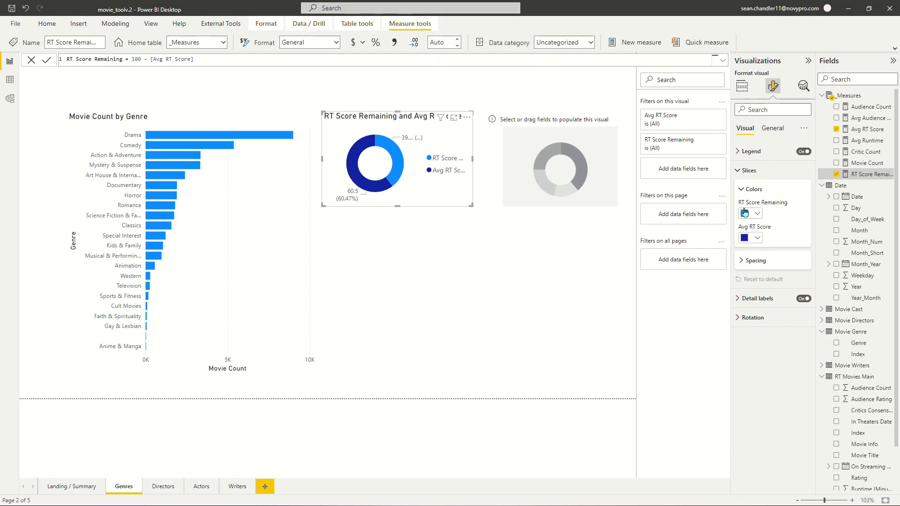
left_click(748, 214)
left_click(749, 268)
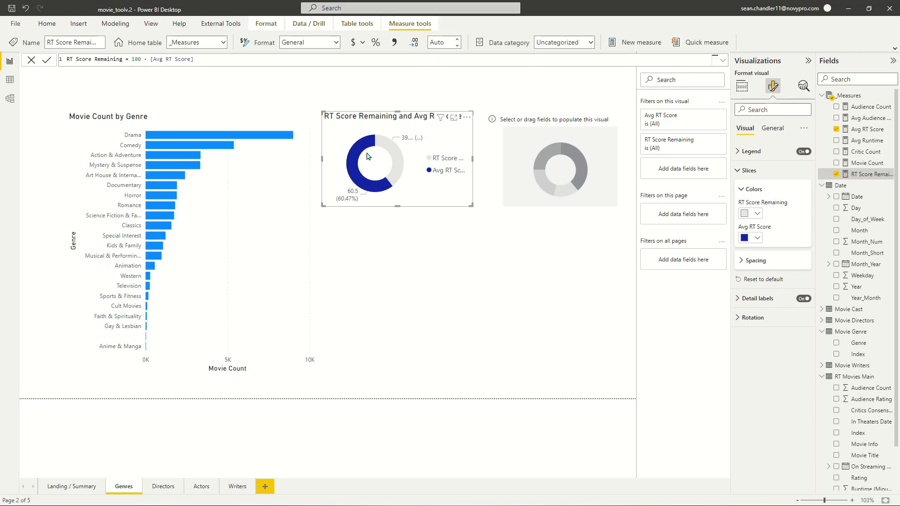
- Check how the score donut responds to selecting Drama, Comedy, and Action & Adventure in the genre chart
mouse_move(380, 188)
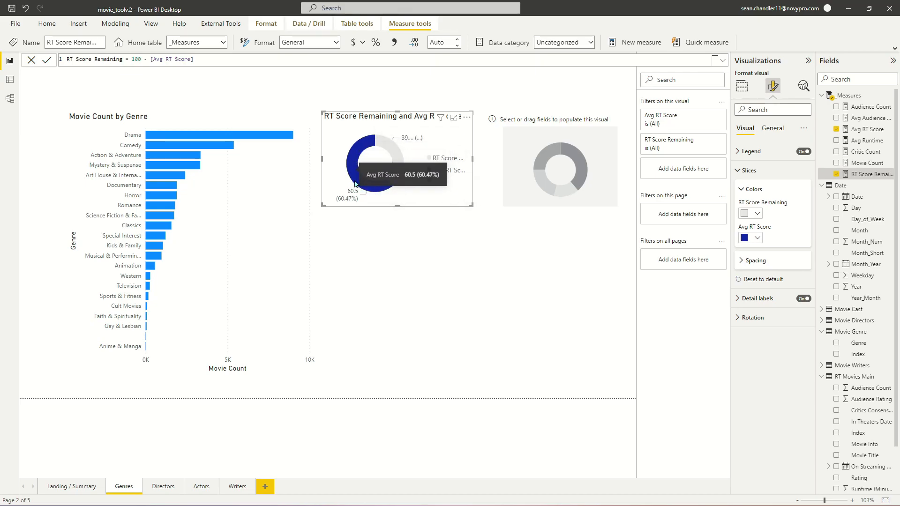
mouse_move(404, 155)
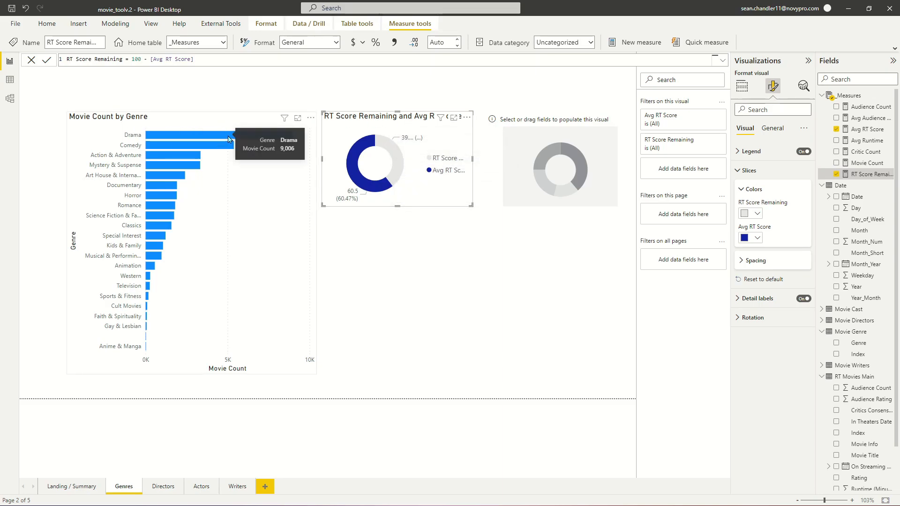
left_click(179, 137)
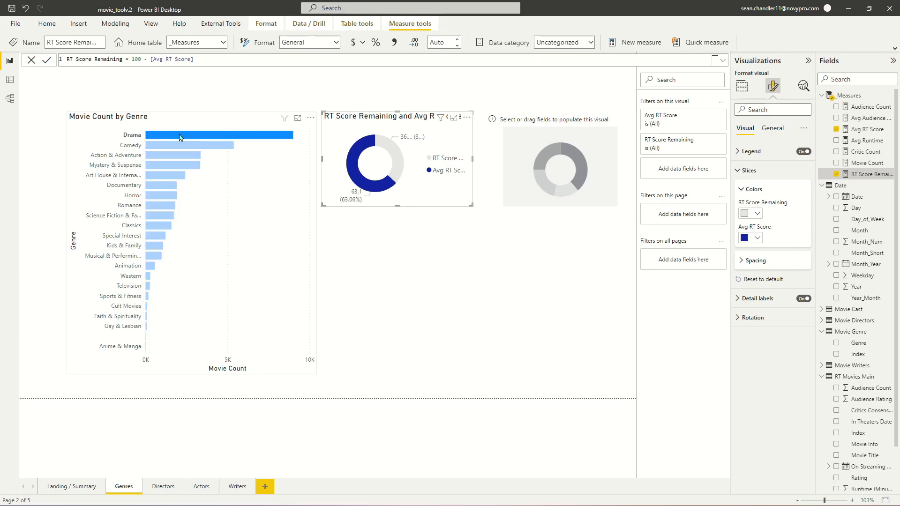
left_click(185, 146)
left_click(187, 158)
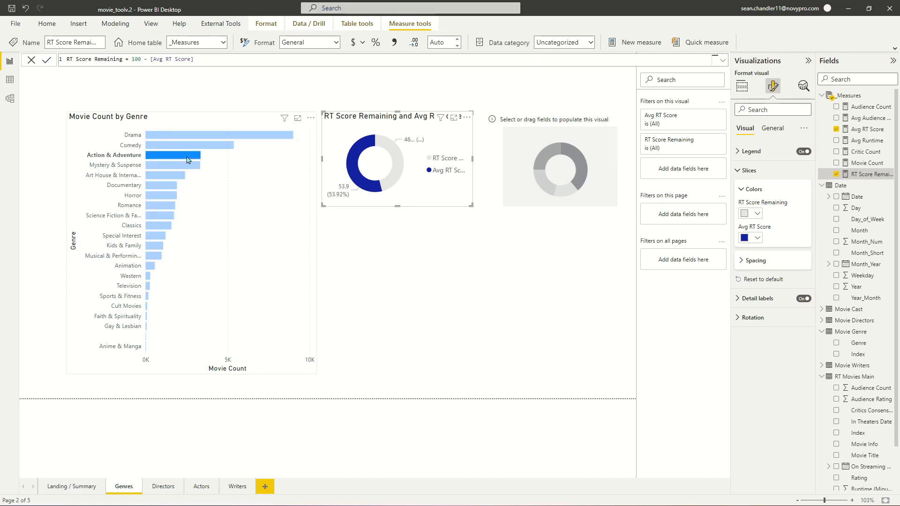
- Check how the score donut responds to genres from Mystery & Suspense through Romance, and clear the genre selection
left_click(187, 165)
left_click(168, 176)
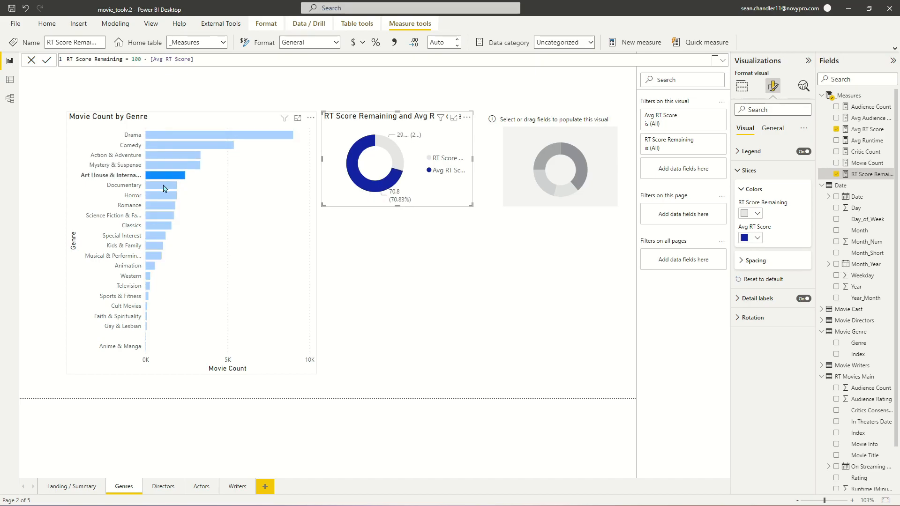
left_click(165, 187)
left_click(165, 198)
left_click(165, 211)
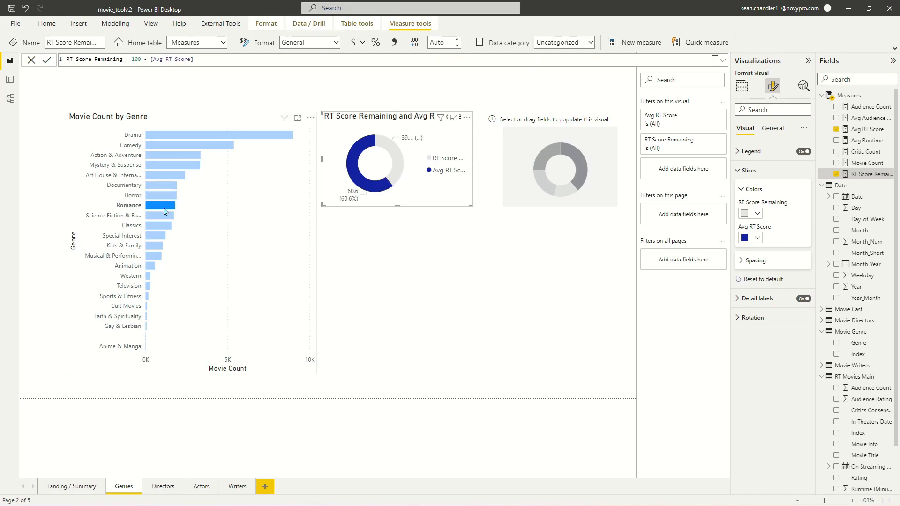
left_click(172, 196)
left_click(168, 201)
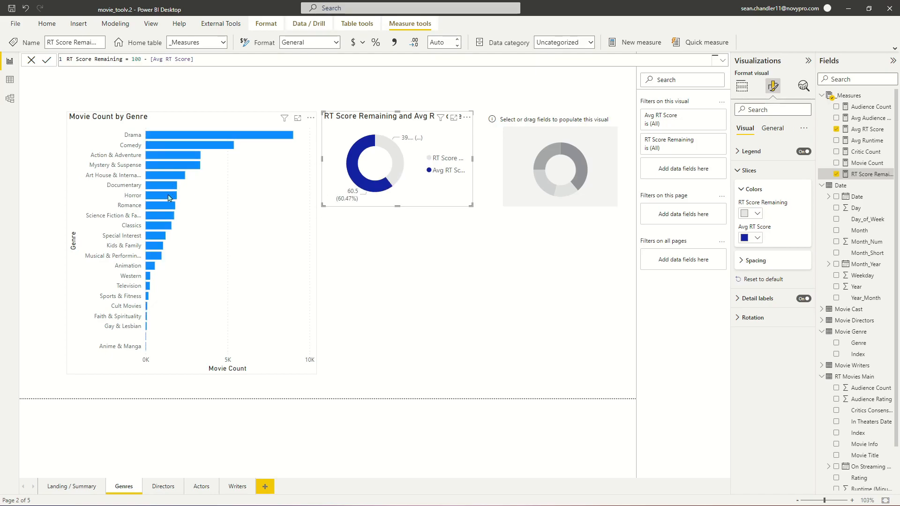
- Use the Avg Audience Score measure as the values of the empty donut chart
left_click(521, 124)
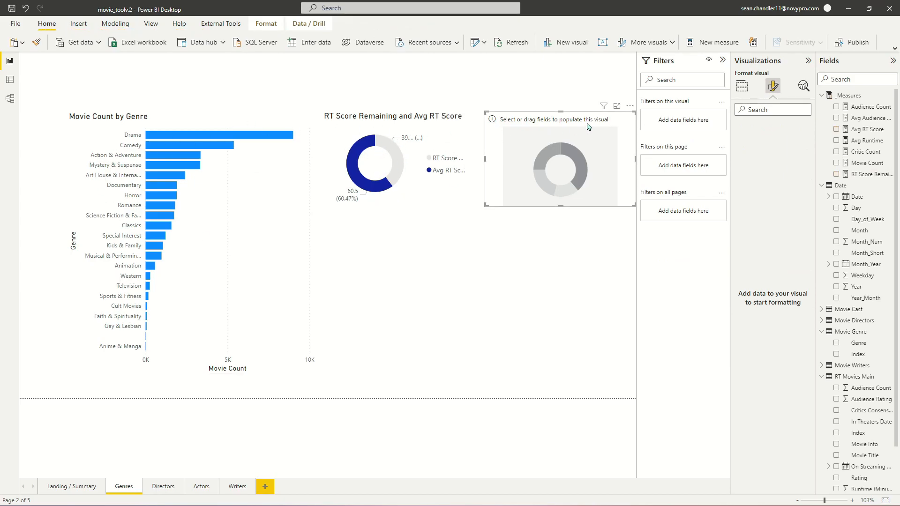
left_click(742, 86)
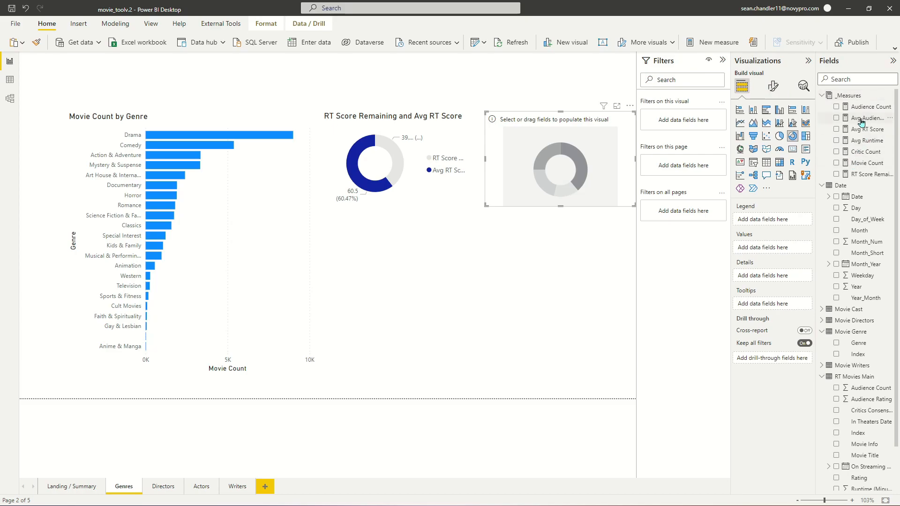
left_click_drag(861, 122, 780, 255)
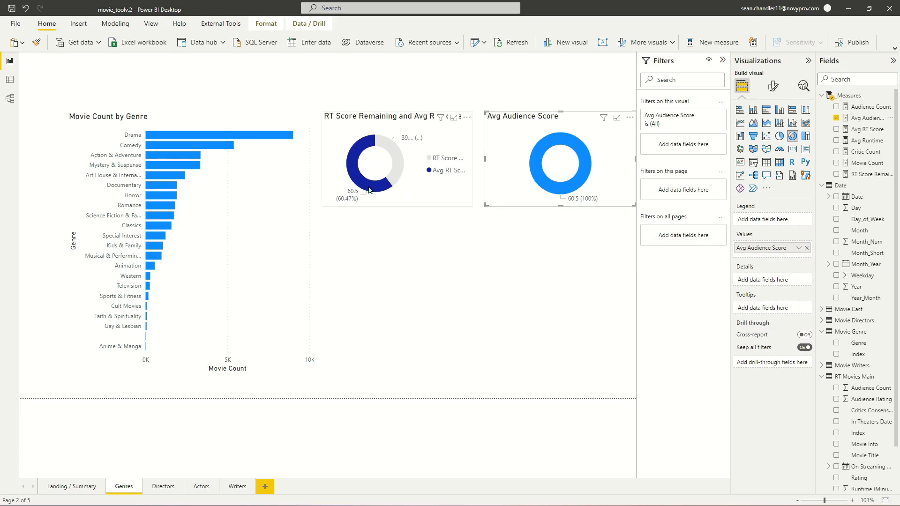
- Create the measure Audience Score Remaining = 100 - [Avg Audience Score] in the _Measures table
right_click(859, 116)
left_click(832, 134)
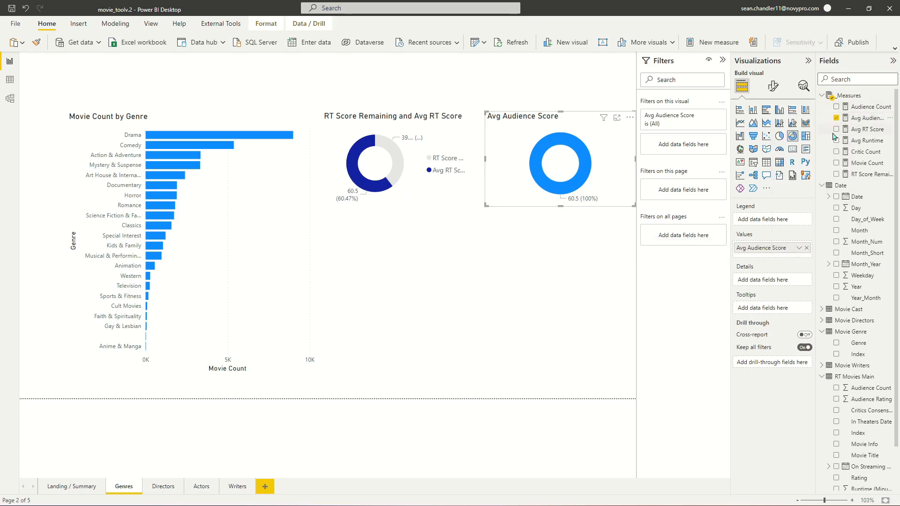
type("Audience Score Reami")
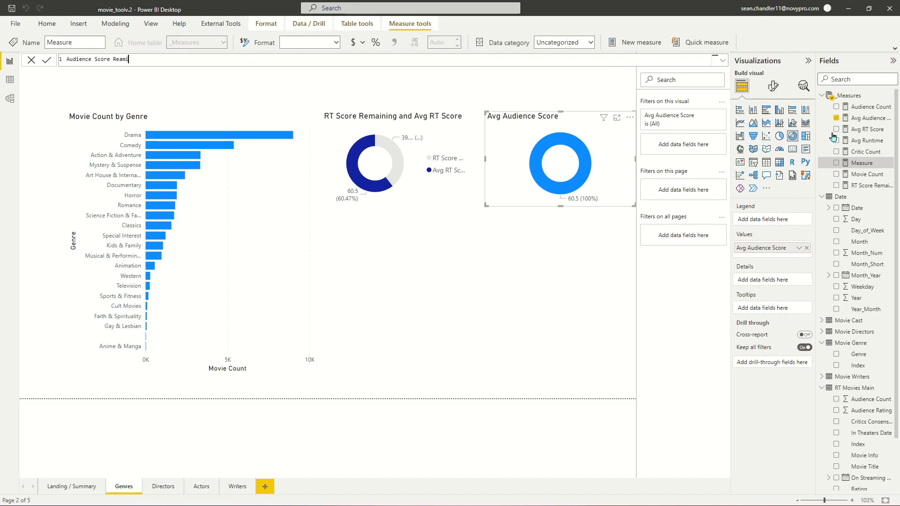
key("BackSpace")
key("BackSpace")
type("maining = 100 - [Avg Audience Score]")
key("Return")
- Add Audience Score Remaining above Avg Audience Score in the audience donut's values, coloring the remaining slice light gray and the score slice dark blue
left_click_drag(863, 124, 797, 259)
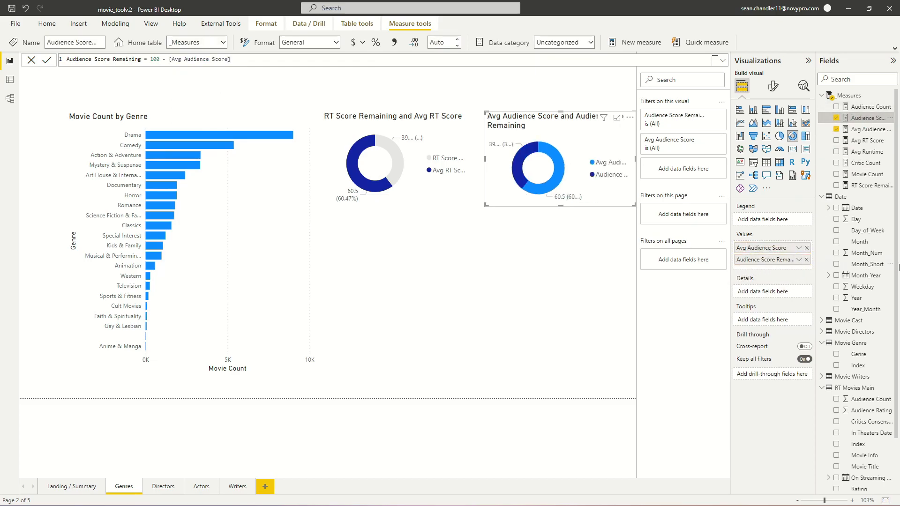
left_click(773, 86)
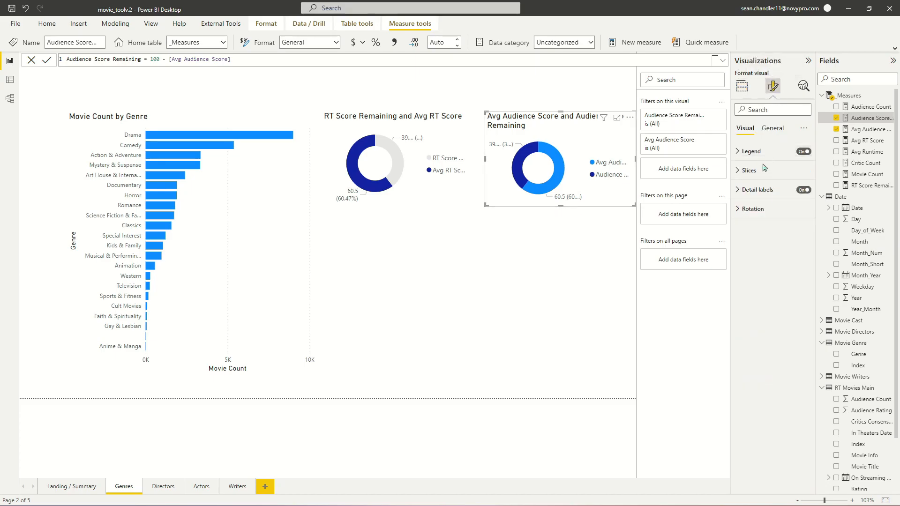
left_click(764, 170)
left_click(750, 238)
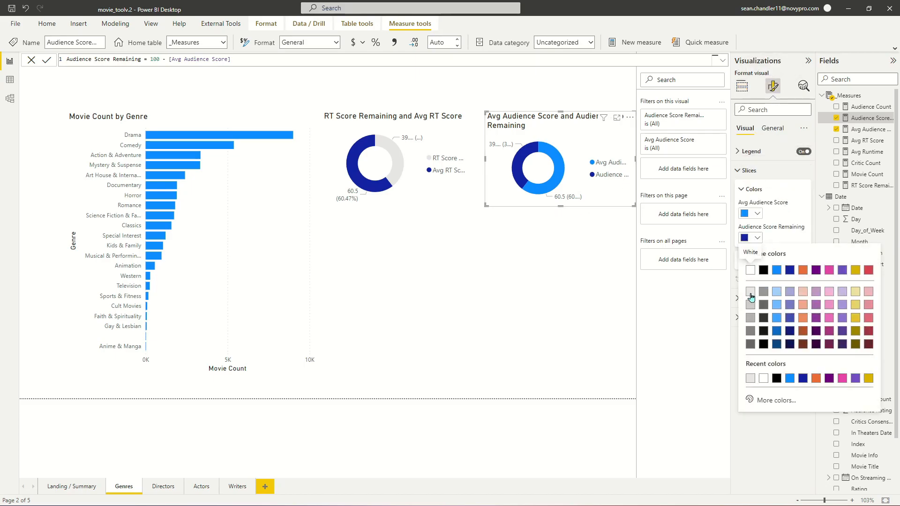
left_click(751, 292)
left_click(750, 214)
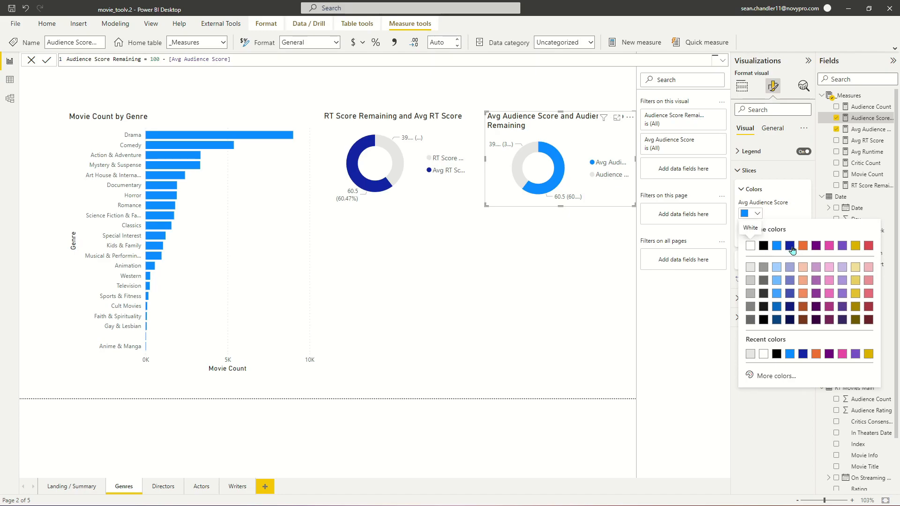
left_click(791, 246)
key("Escape")
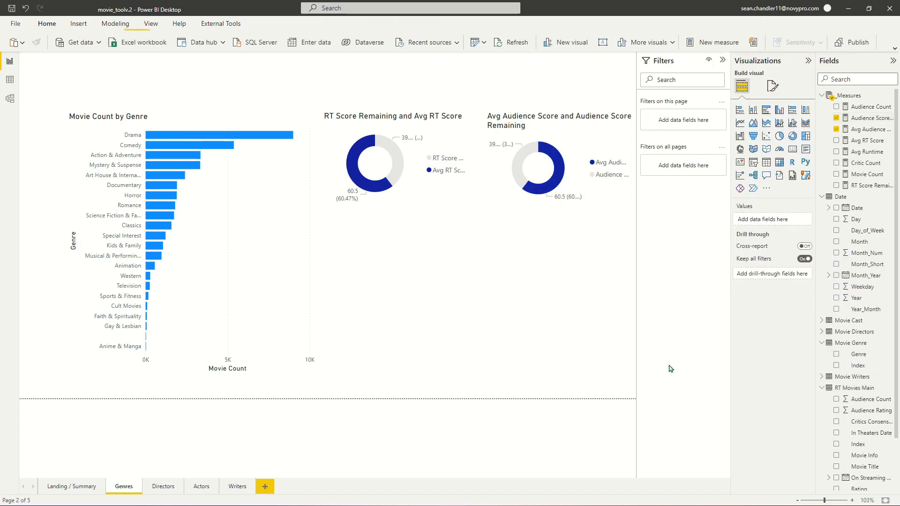
left_click_drag(745, 247, 774, 248)
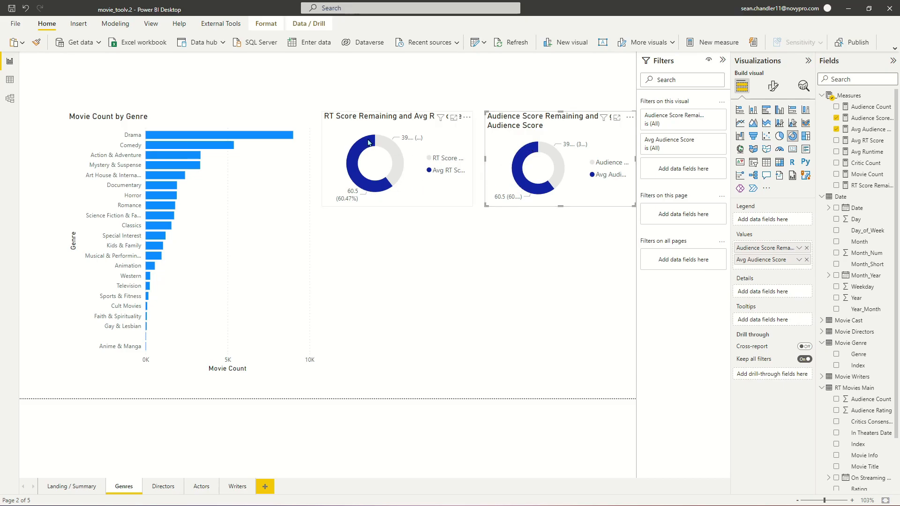
- Shift the RT score donut chart slightly to the right, with its top level with the audience score donut
left_click_drag(372, 141, 370, 184)
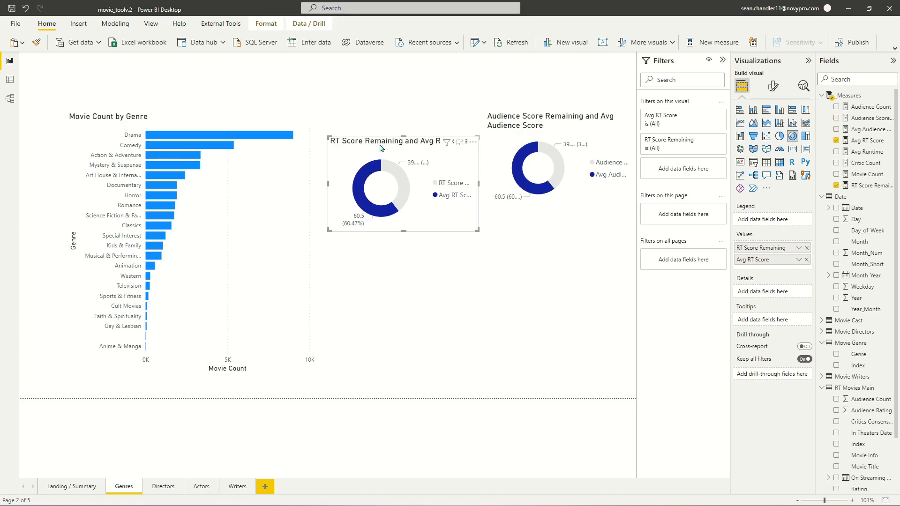
key("ctrl+z")
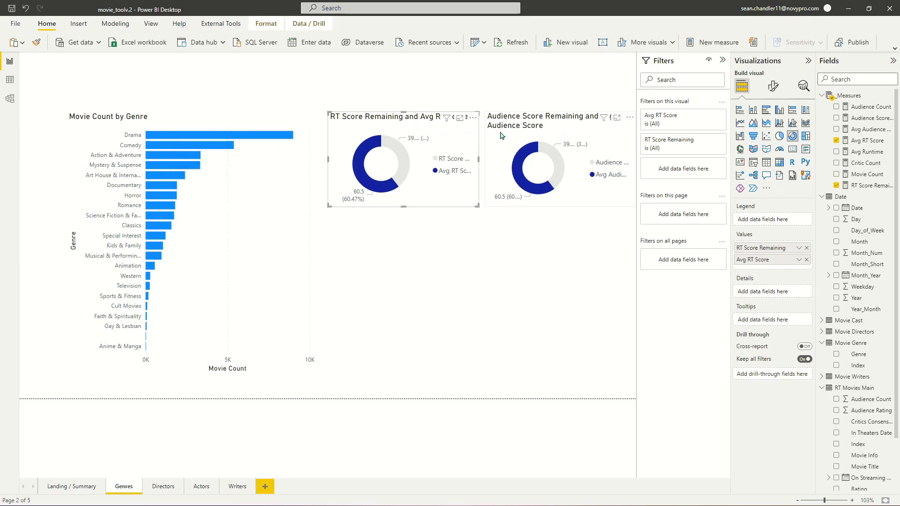
- Compare the RT and audience score donuts for each genre from Drama through Horror, and clear the genre selection
left_click(169, 136)
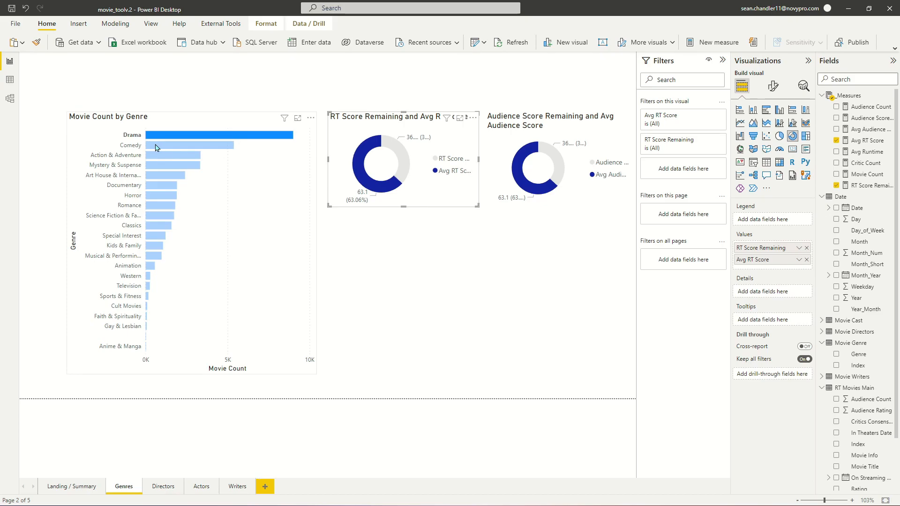
left_click(158, 146)
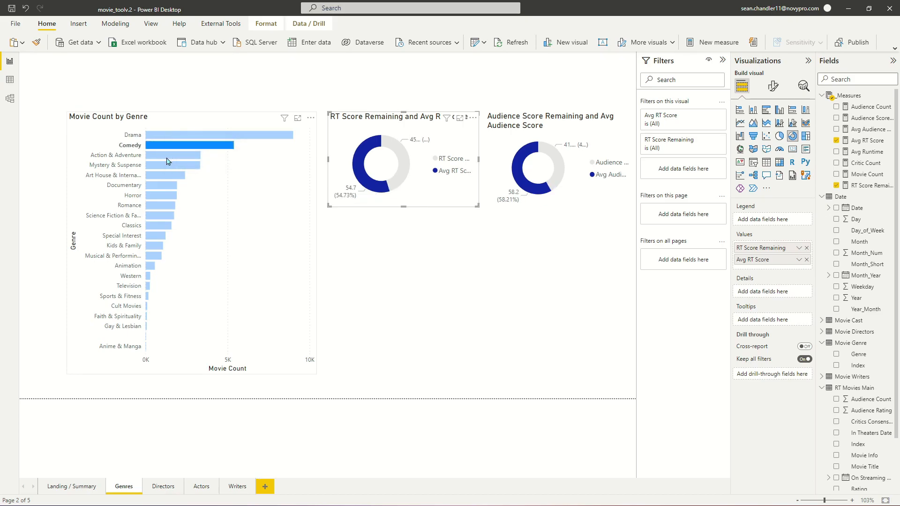
left_click(170, 155)
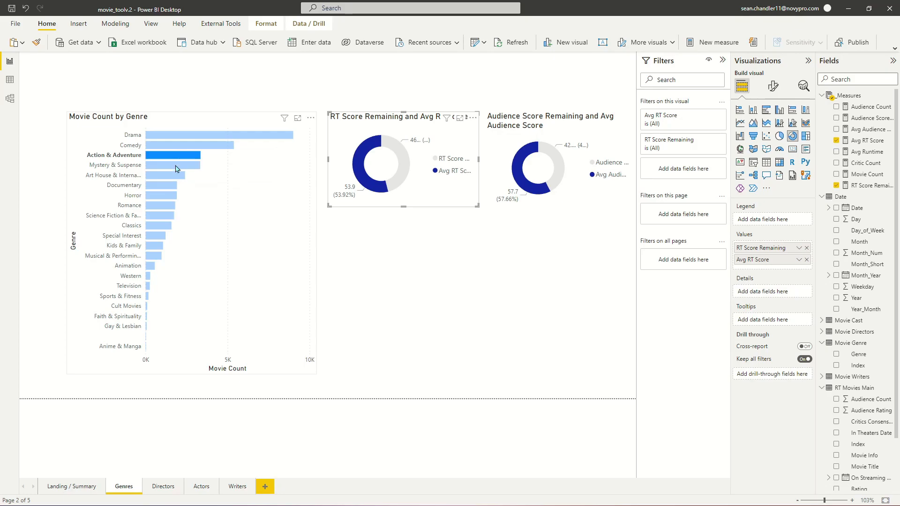
left_click(176, 165)
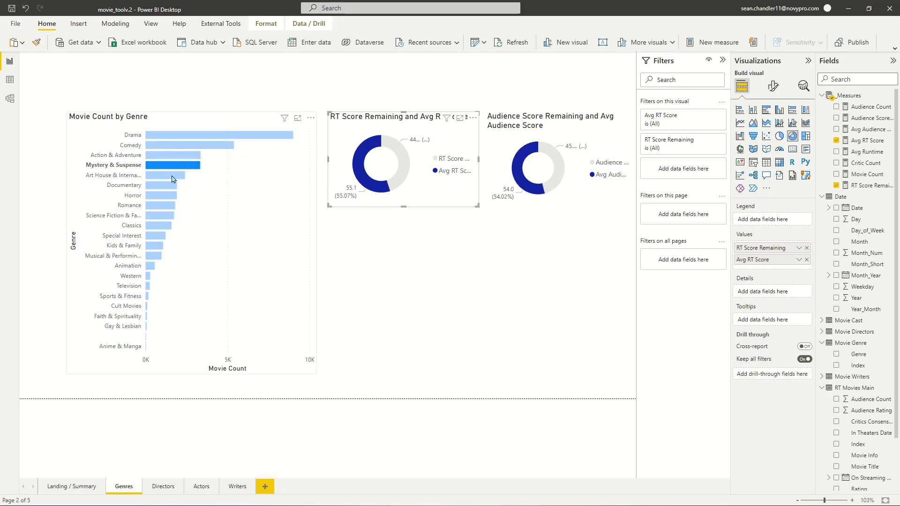
mouse_move(171, 178)
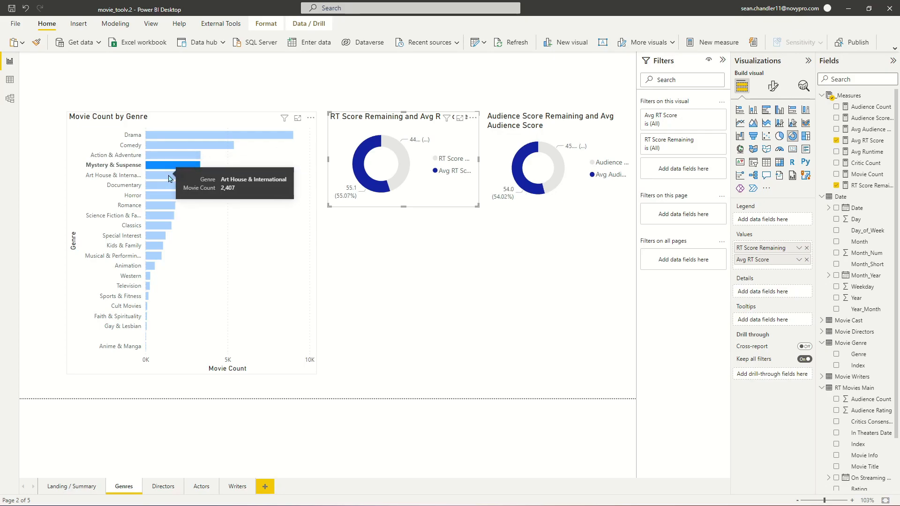
left_click(169, 179)
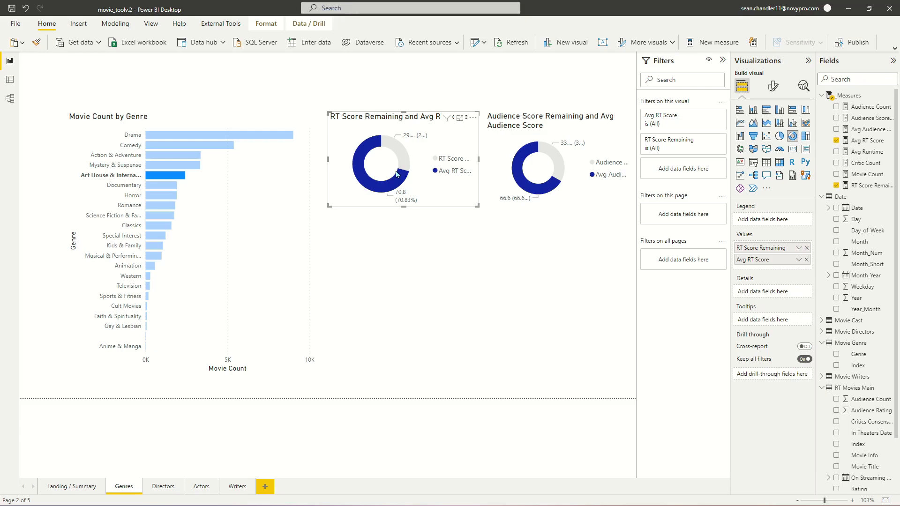
mouse_move(405, 182)
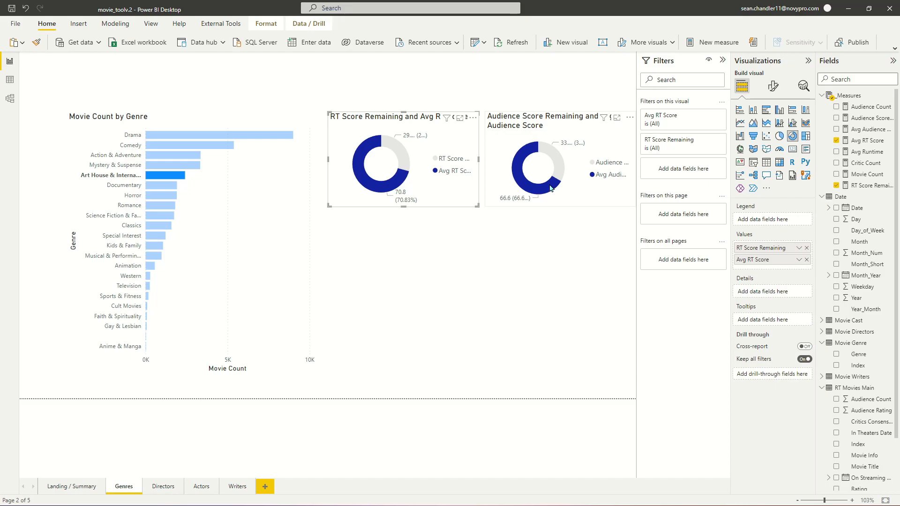
left_click(168, 188)
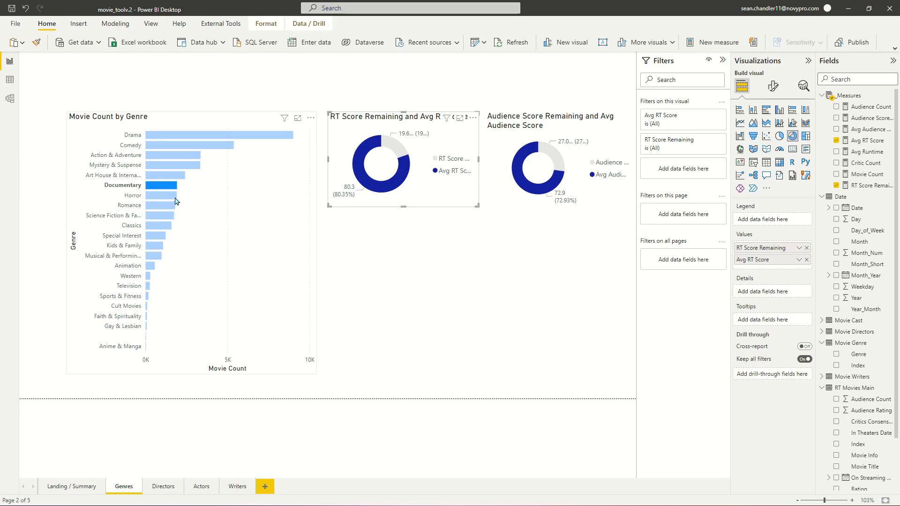
left_click(174, 197)
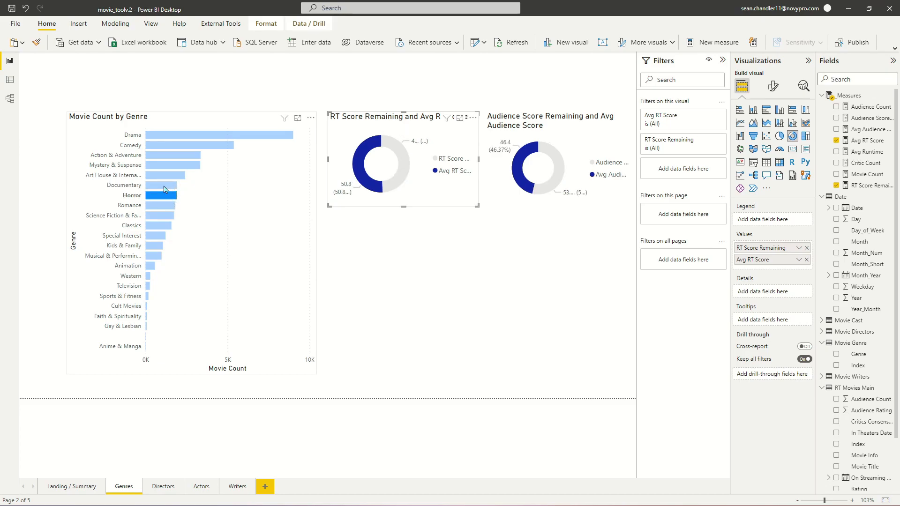
left_click(172, 195)
left_click(360, 355)
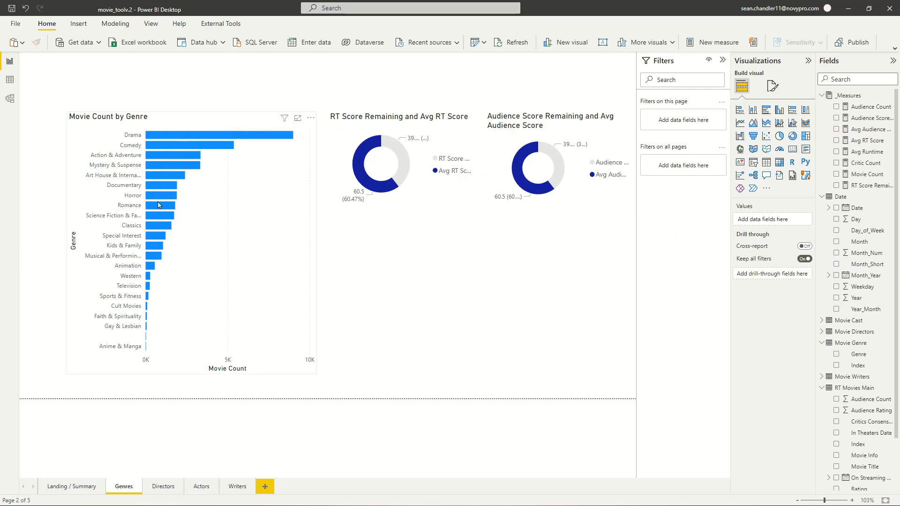
- Insert a table below the donut charts, widen it to span both, and add Movie Title as its column
left_click(767, 162)
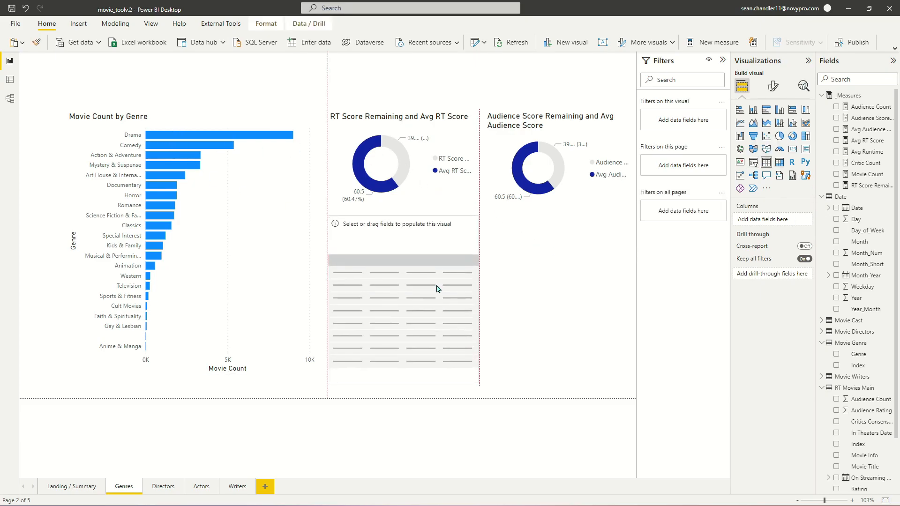
left_click_drag(475, 382, 631, 382)
left_click_drag(567, 304, 567, 305)
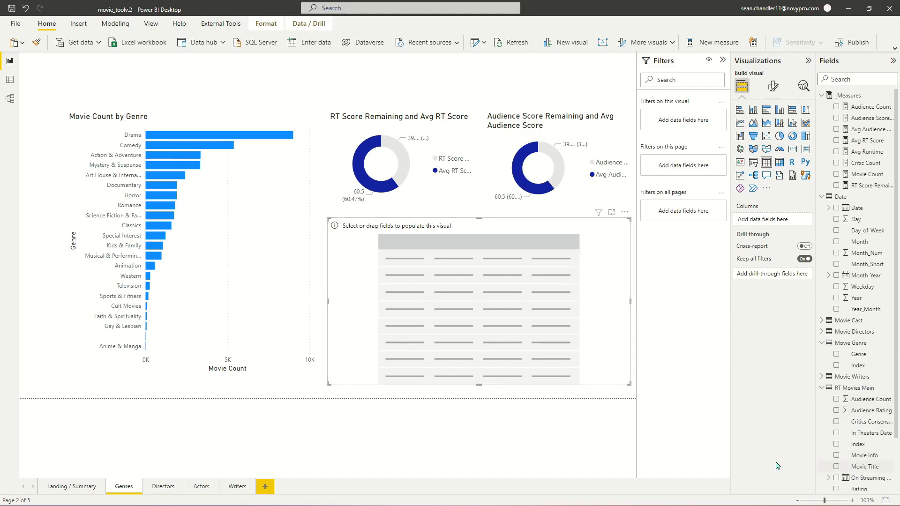
left_click_drag(873, 468, 393, 253)
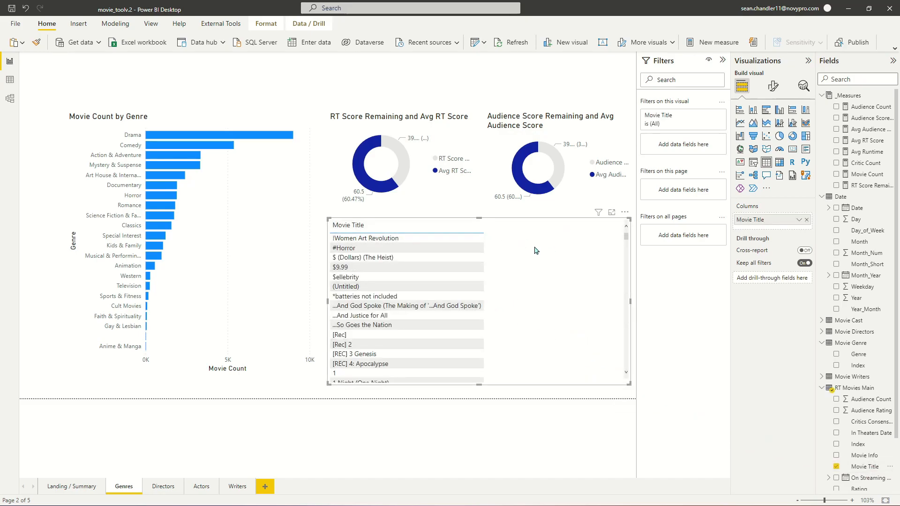
- Check how the movie title table responds to selecting Drama, Comedy, Action & Adventure, Art House & International and Horror, and clear the selection
left_click(206, 135)
left_click(170, 148)
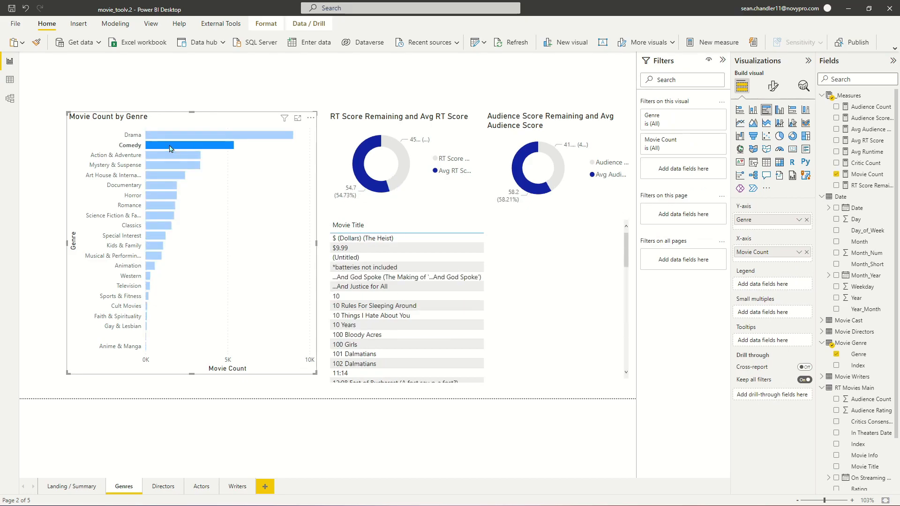
left_click(165, 160)
left_click(163, 176)
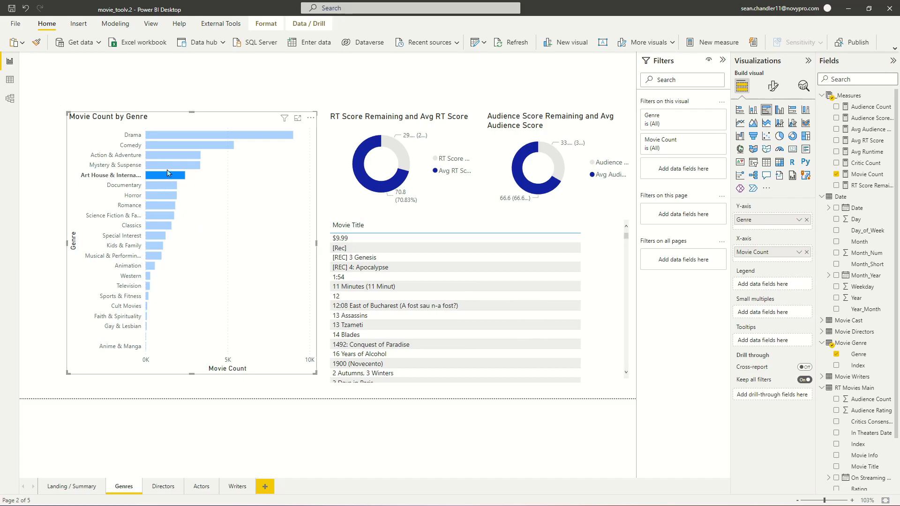
left_click(165, 195)
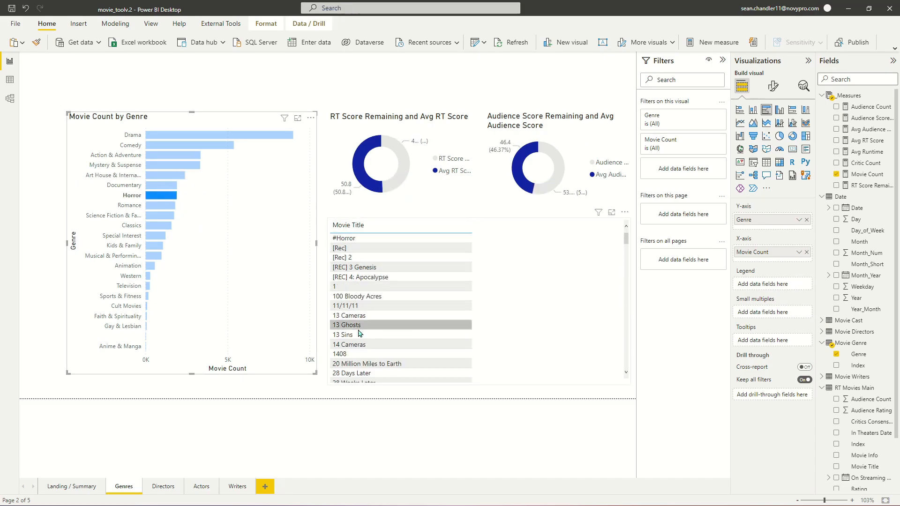
left_click(165, 197)
- Try Movie Count as a second column in the movie title table and remove it again
left_click(586, 291)
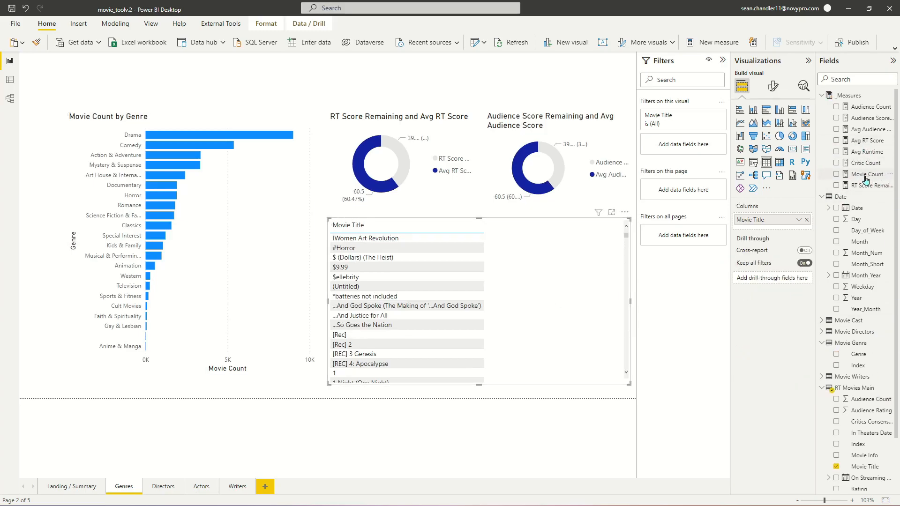
left_click_drag(866, 177, 508, 255)
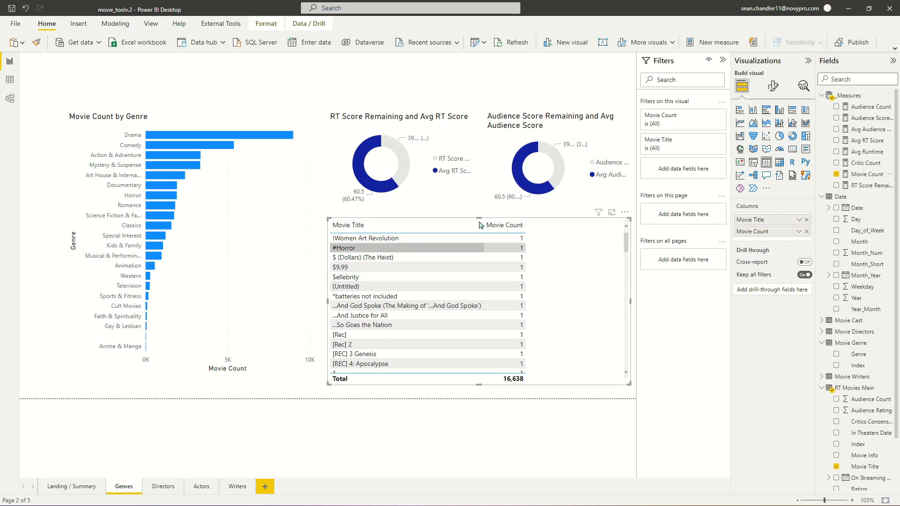
left_click(807, 232)
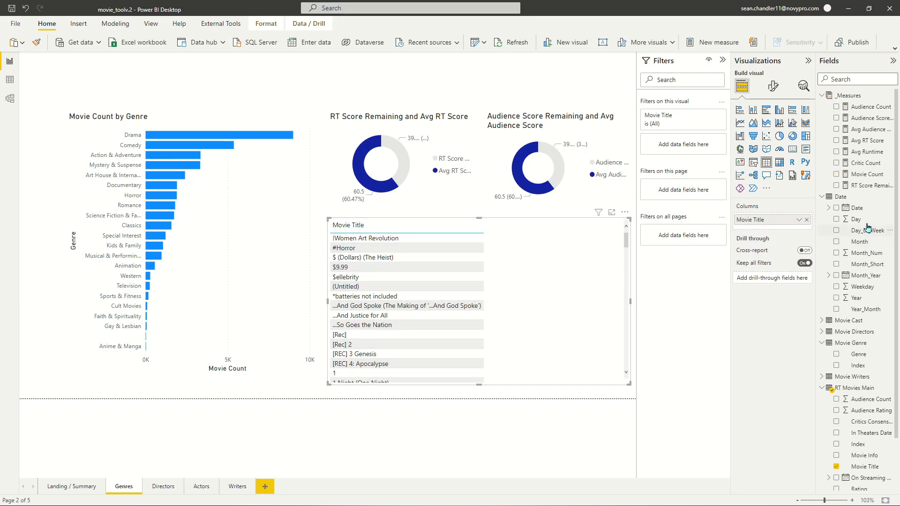
- Add Avg Runtime, Avg RT Score and Avg Audience Score after Movie Title in the table, and widen the table to fit them
left_click(864, 153)
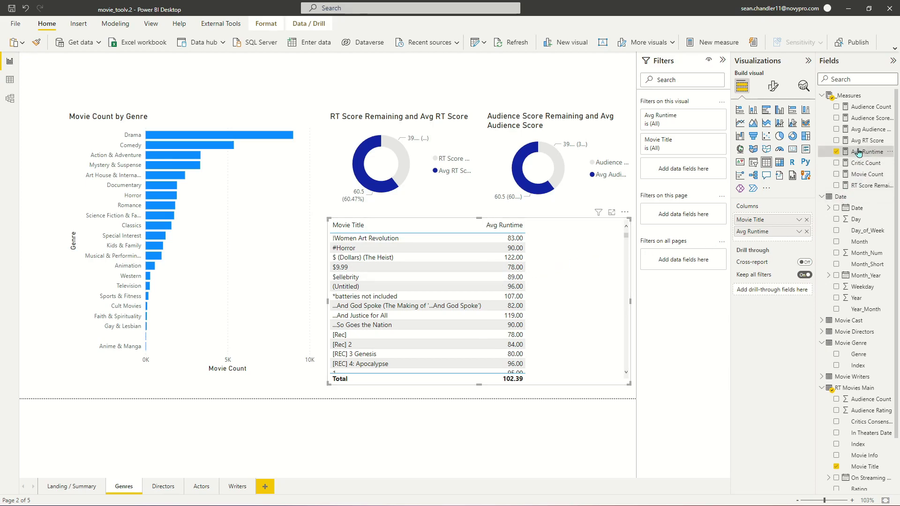
left_click_drag(862, 132, 764, 246)
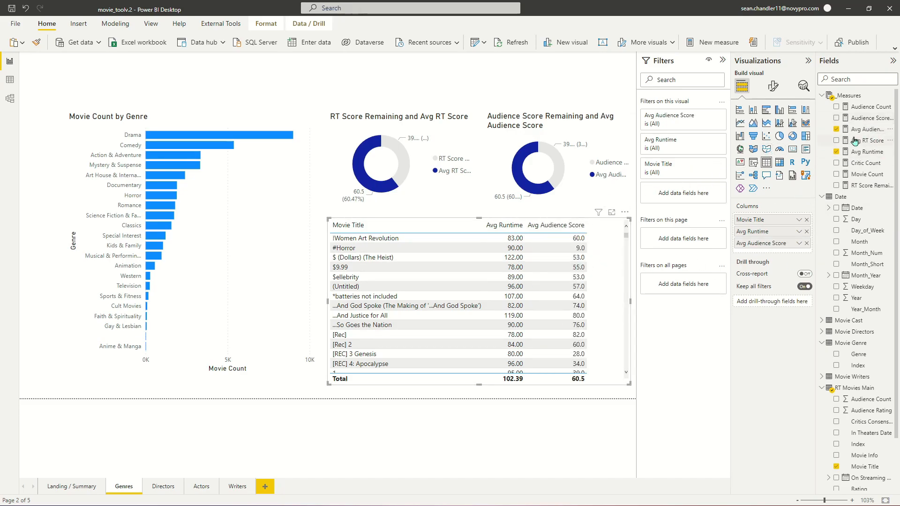
left_click_drag(867, 141, 802, 242)
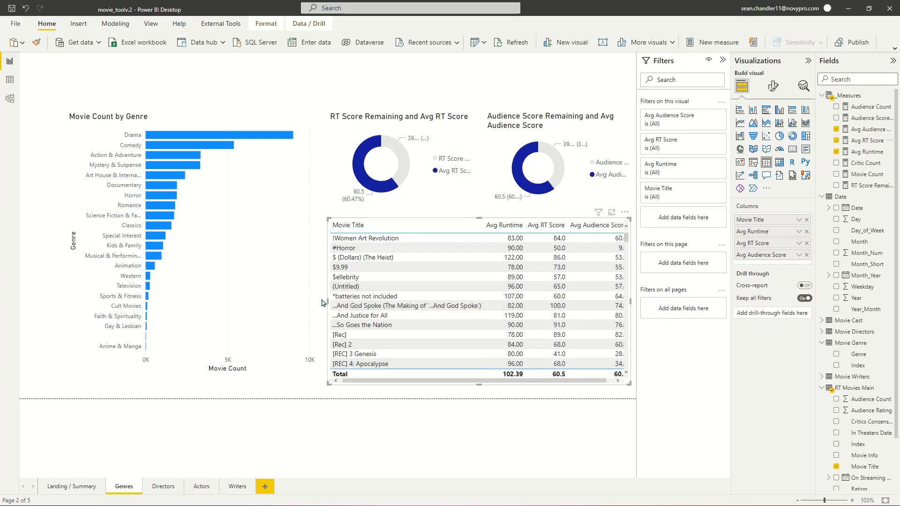
left_click_drag(329, 300, 318, 300)
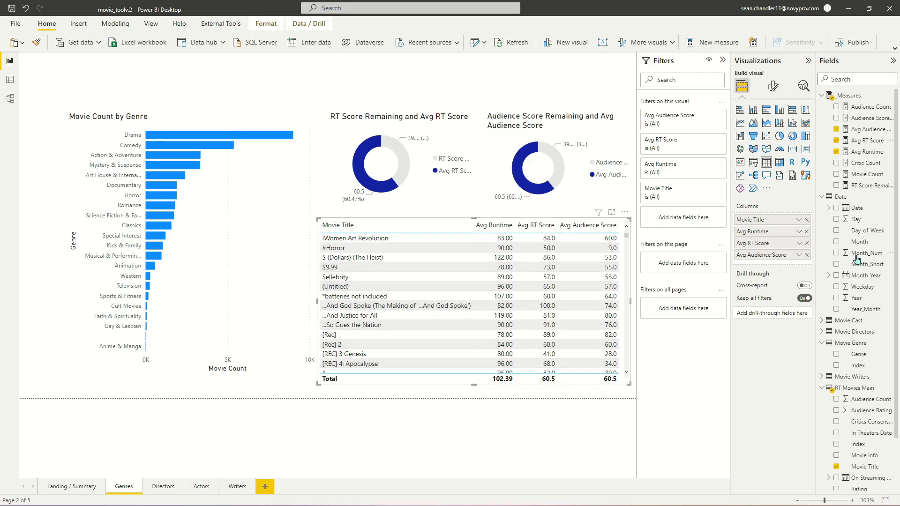
- Add Audience Count as the movie table's last column and sort the table by it in descending order
left_click_drag(854, 115, 789, 263)
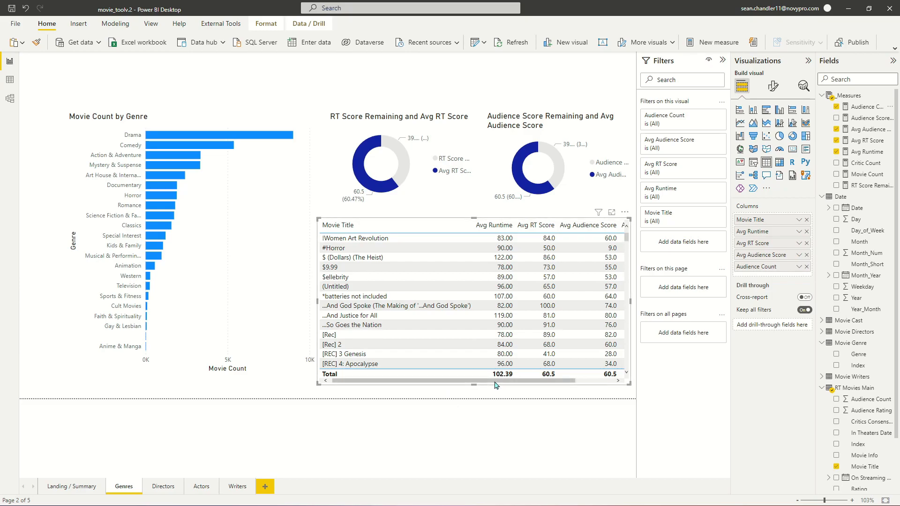
left_click_drag(497, 380, 654, 379)
left_click(612, 225)
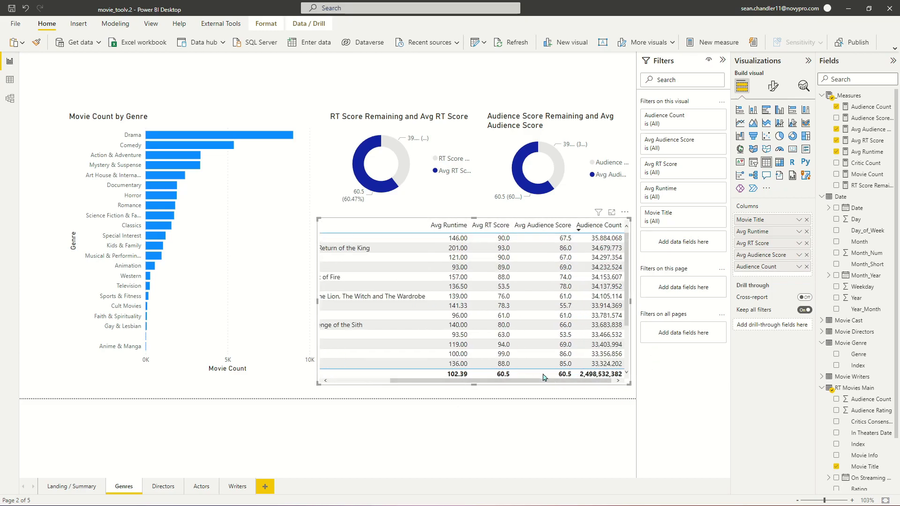
left_click_drag(551, 382, 475, 389)
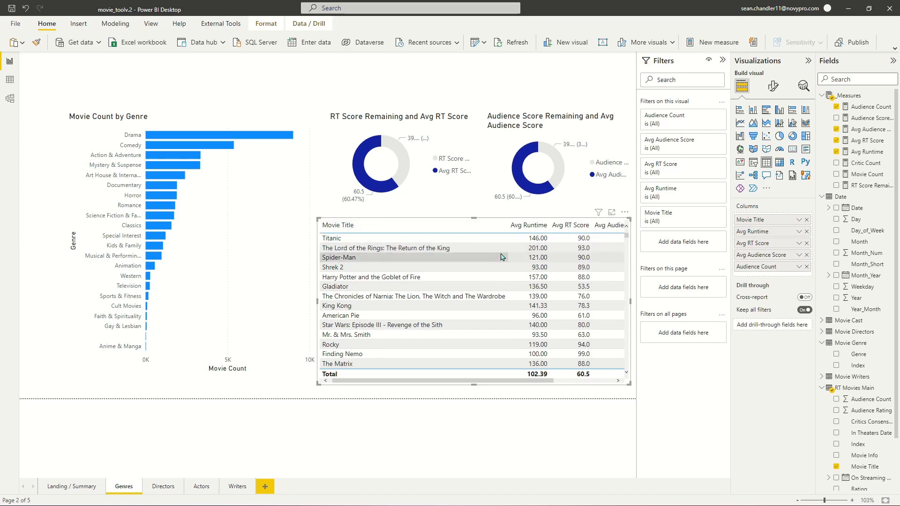
- Check the movie table and donuts for Drama, Comedy, Action & Adventure and Mystery & Suspense, and clear the genre selection
left_click(237, 140)
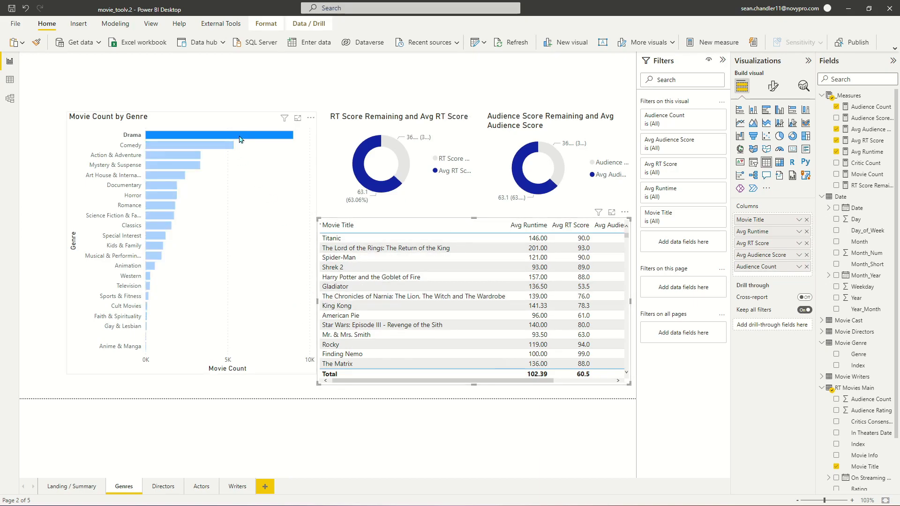
left_click(208, 146)
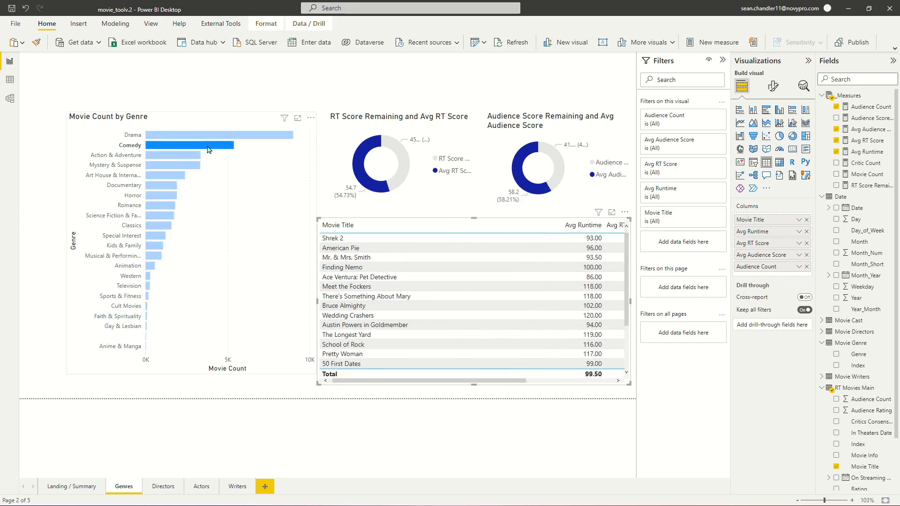
left_click(185, 159)
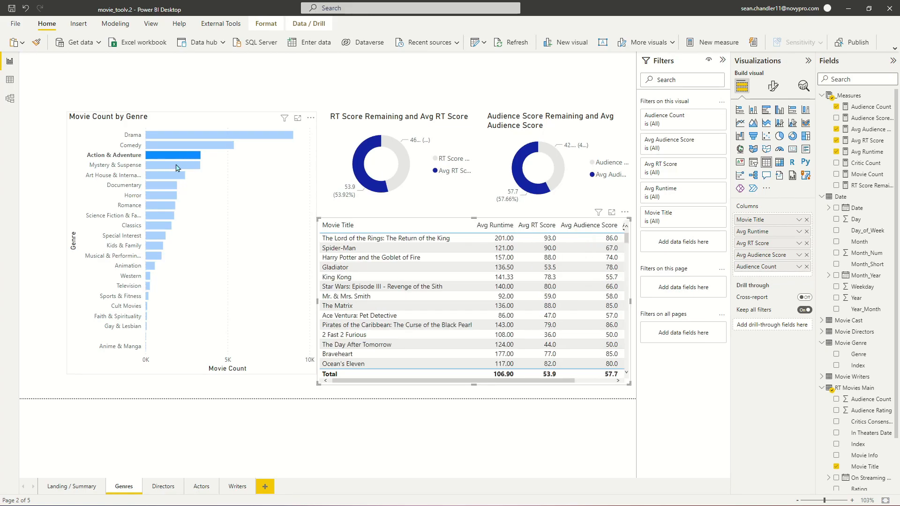
left_click(178, 165)
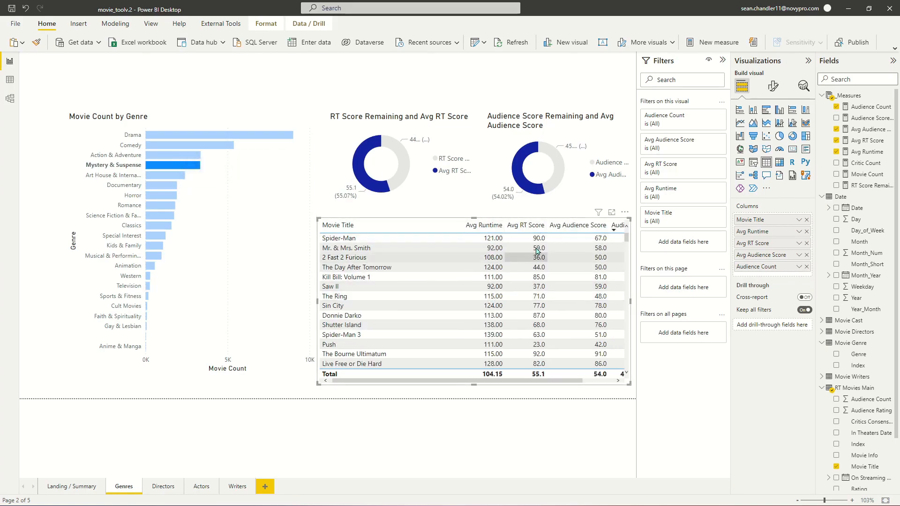
left_click(170, 167)
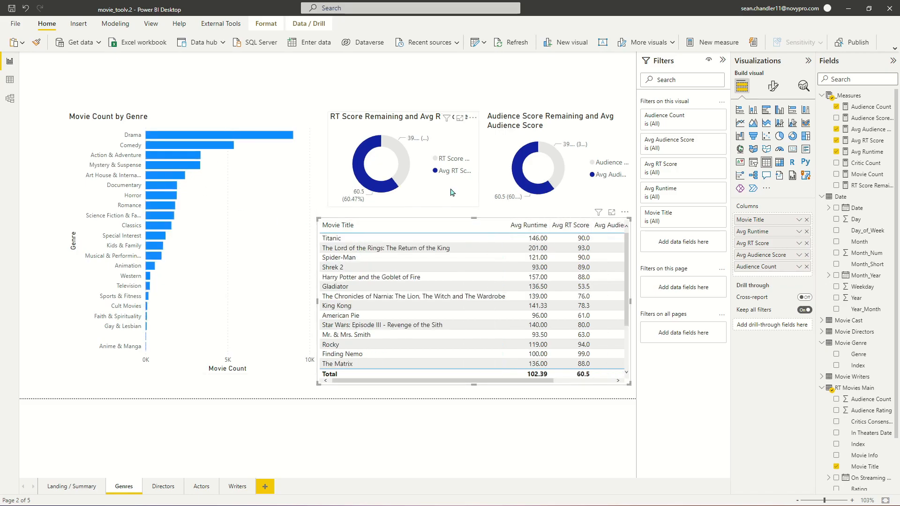
- Narrow the movie table's Movie Title column and shift the Movie Count by Genre chart slightly away from the table
left_click_drag(512, 227, 474, 224)
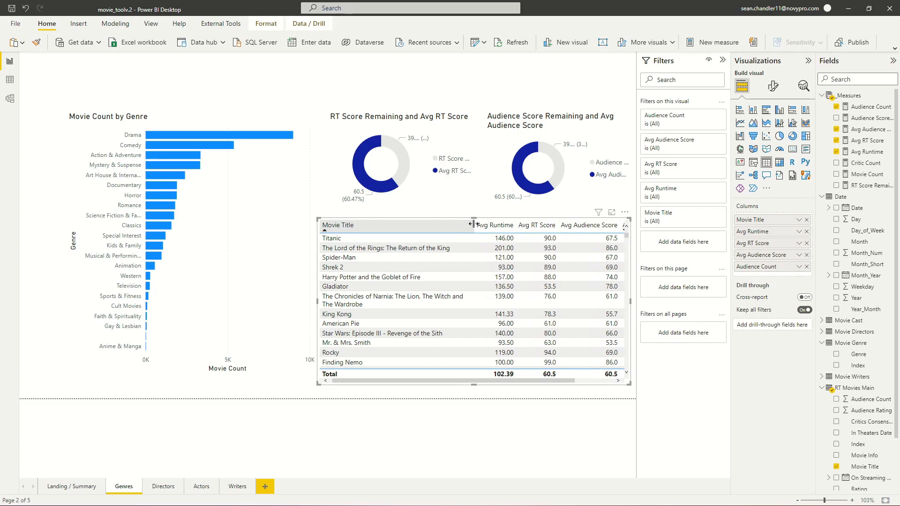
left_click(458, 97)
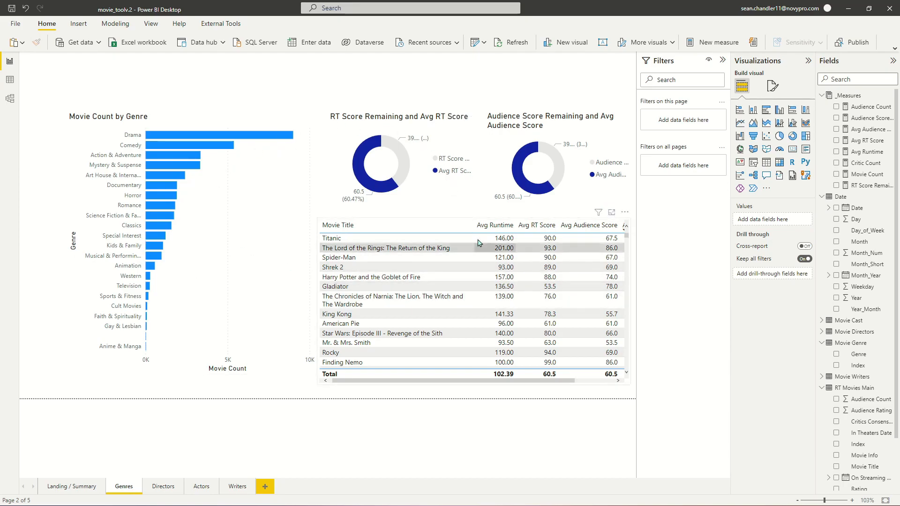
left_click(167, 126)
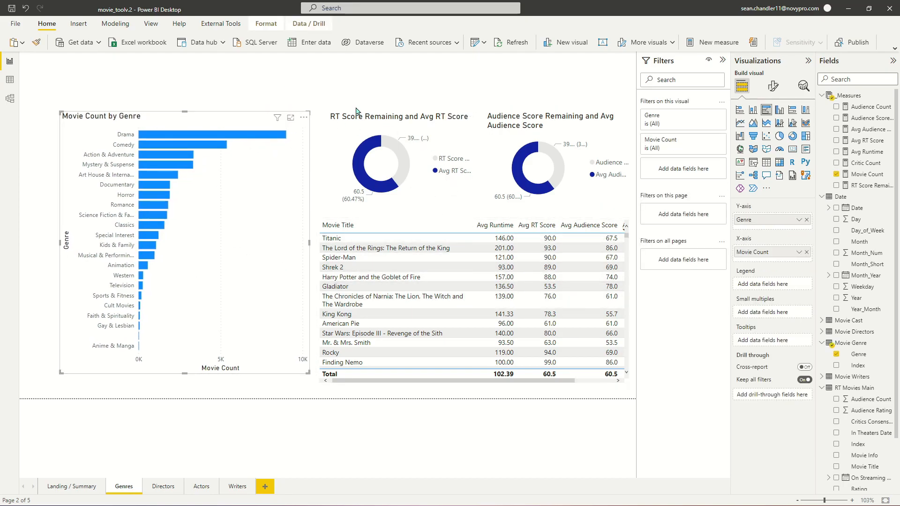
- Nudge the two donut charts slightly left and the movie table slightly down on the Genres page
left_click(376, 117)
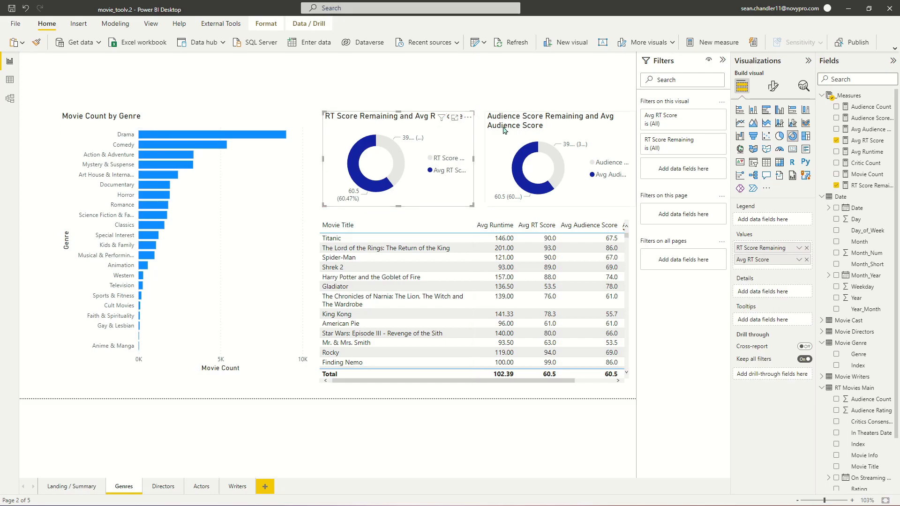
left_click(535, 122)
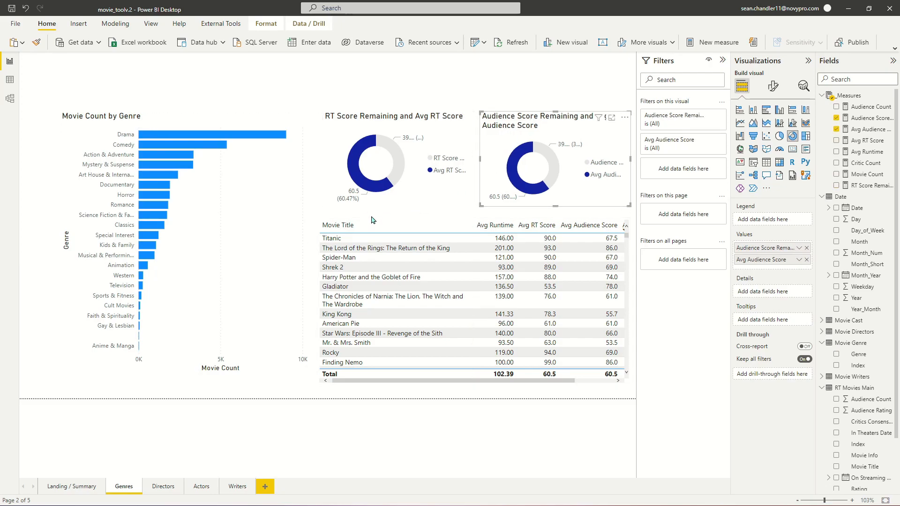
left_click_drag(370, 220, 371, 223)
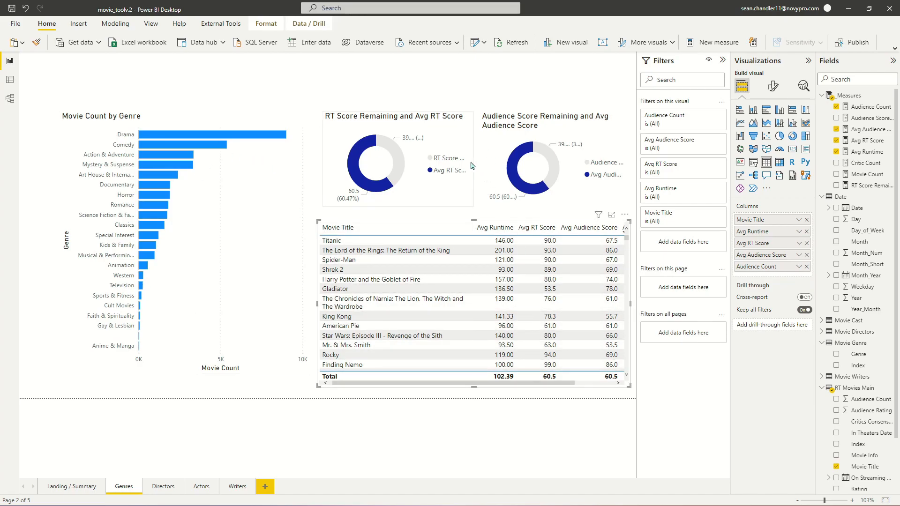
left_click(349, 88)
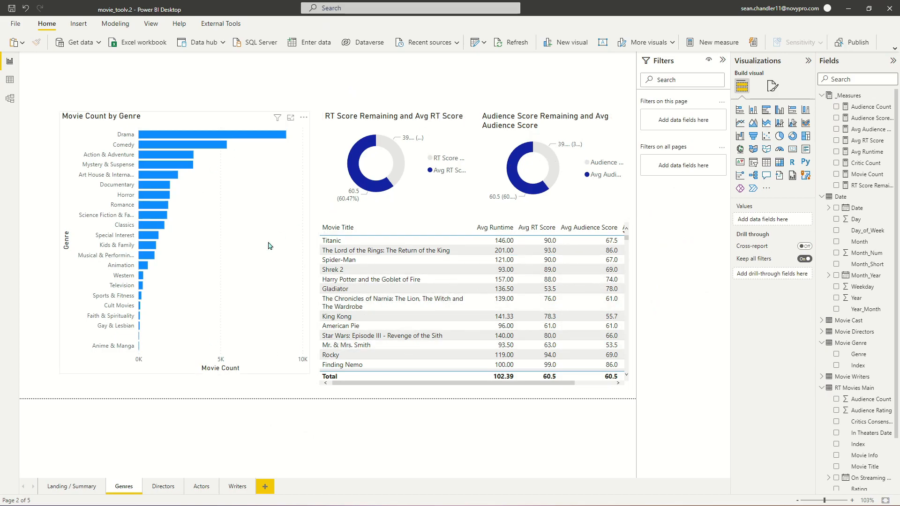
- Add a clustered bar chart to the Directors page, enlarged and placed in the left part of the canvas
left_click(163, 488)
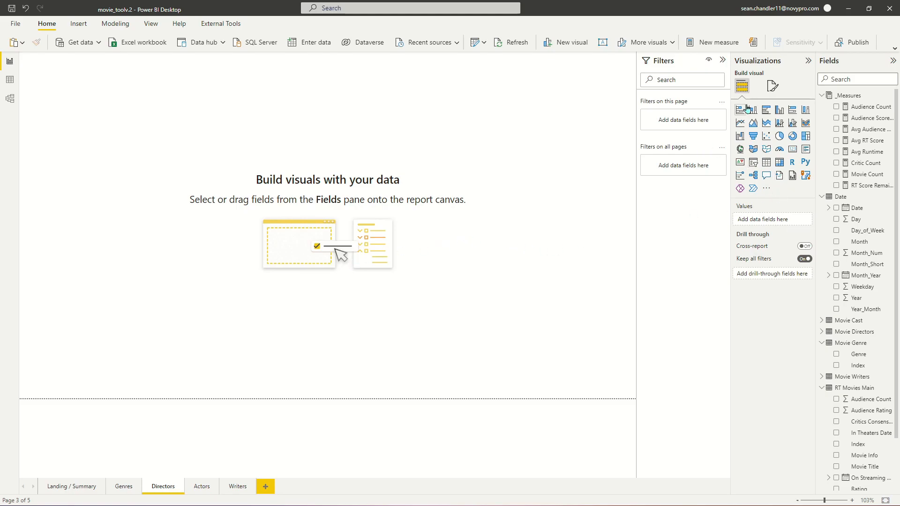
left_click(768, 111)
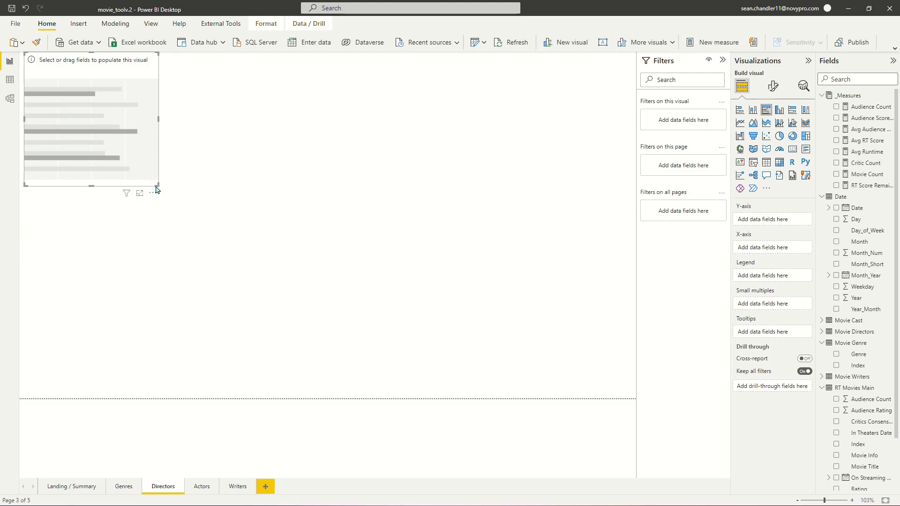
left_click_drag(157, 185, 195, 252)
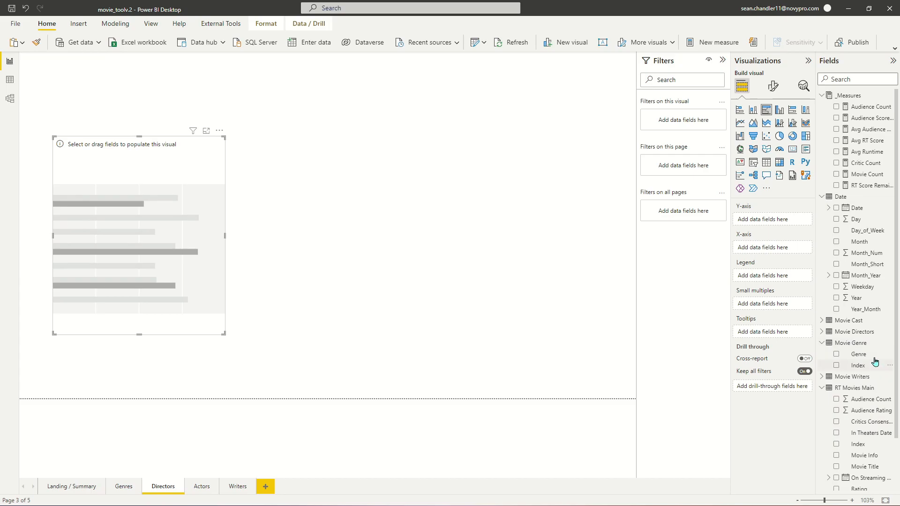
- Plot Movie Count on the X-axis by Director on the Y-axis in the bar chart, and enlarge the chart
left_click(822, 332)
left_click_drag(863, 343, 769, 219)
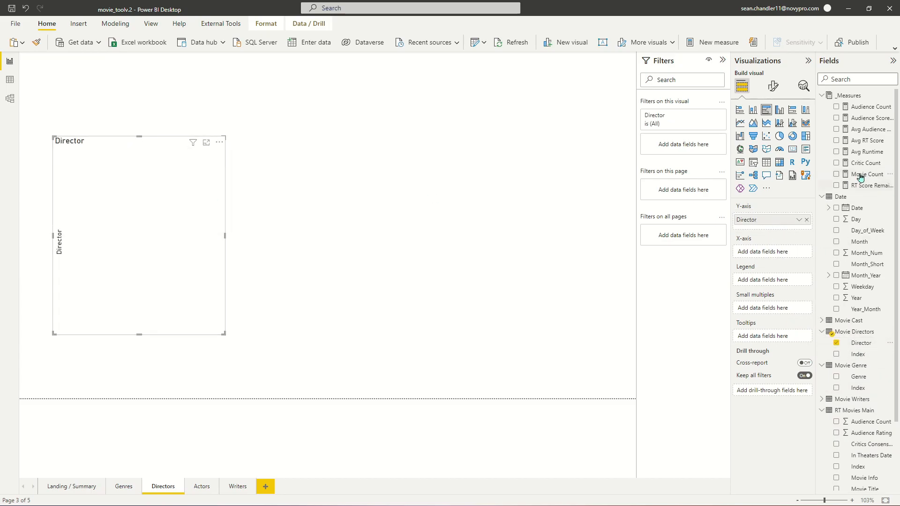
left_click_drag(862, 175, 783, 255)
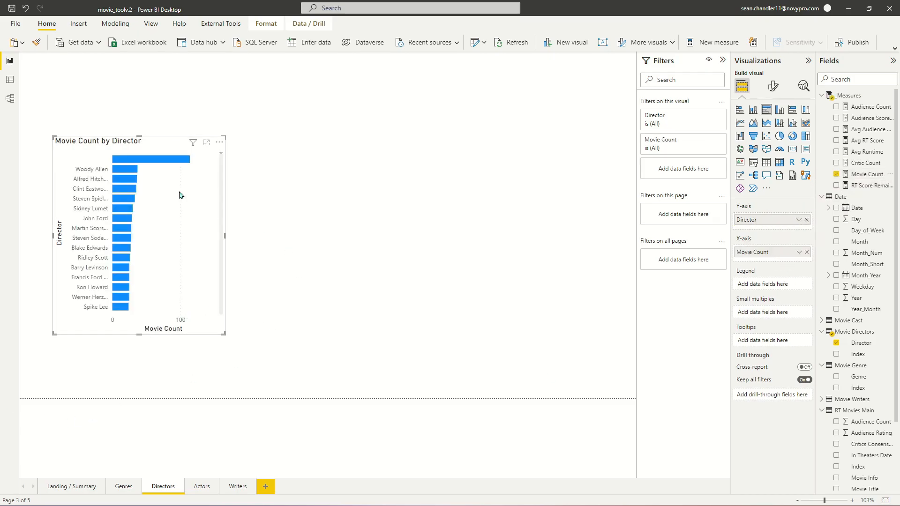
left_click_drag(221, 333, 279, 362)
mouse_move(203, 163)
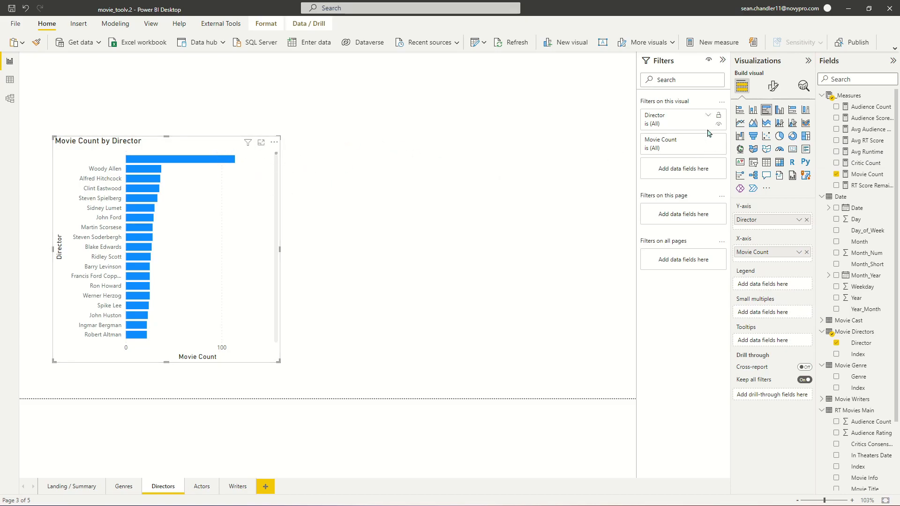
- Filter the bar chart to include all directors except the blank entry
left_click(707, 115)
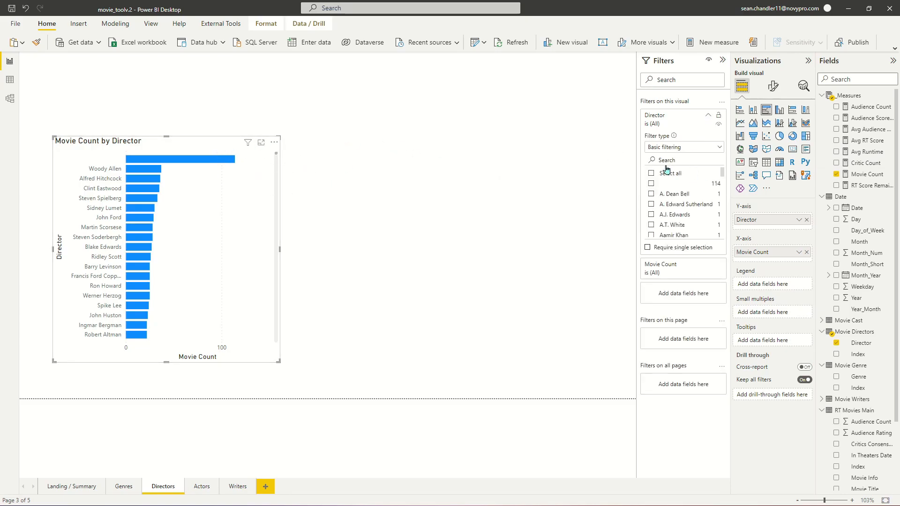
left_click(651, 174)
left_click(651, 184)
- Adjust the director bar chart's size and position in the left part of the page, and collapse its Director filter
left_click_drag(281, 360, 282, 358)
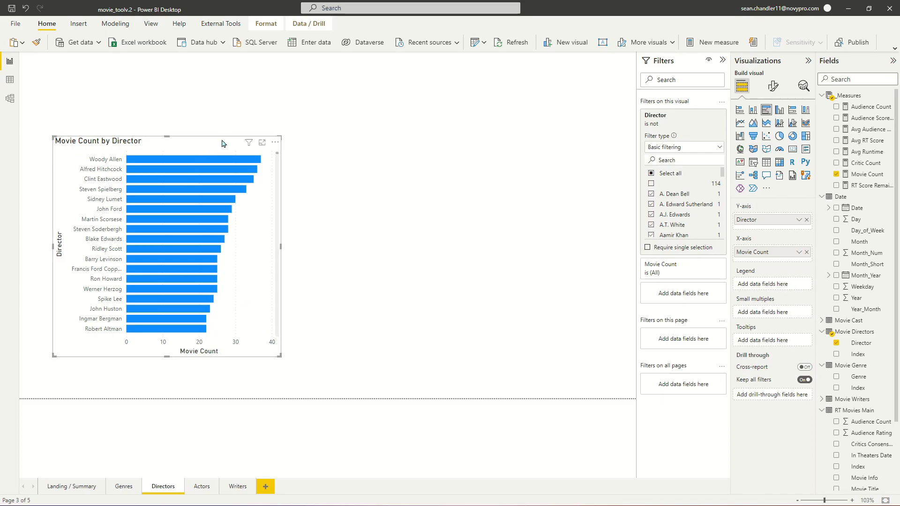
left_click_drag(198, 148, 204, 164)
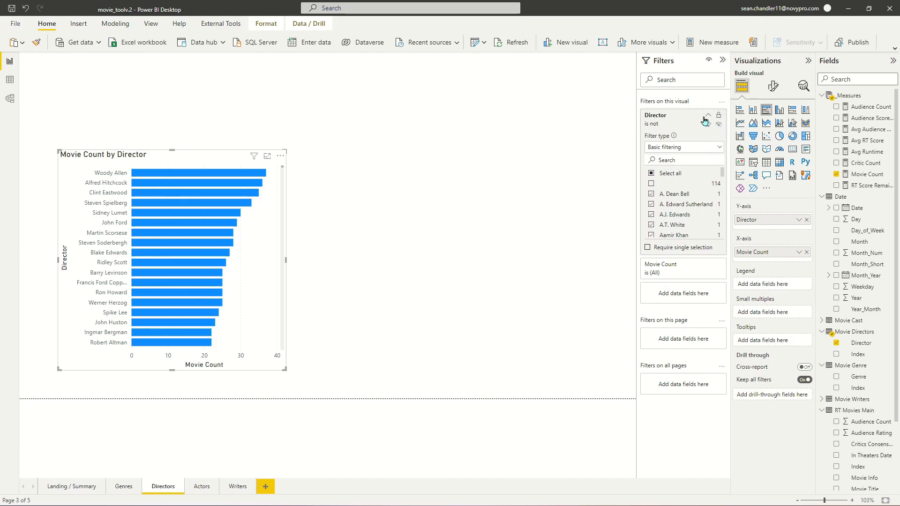
left_click(707, 116)
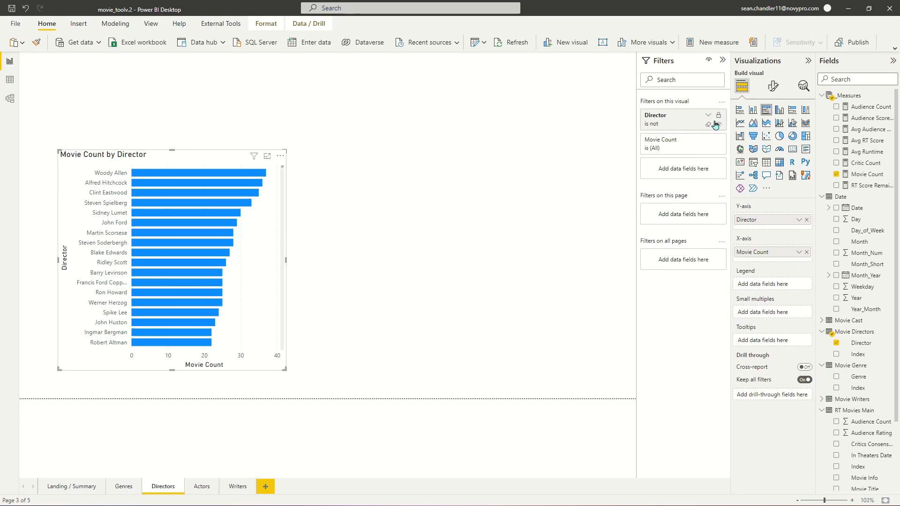
left_click_drag(205, 155, 163, 145)
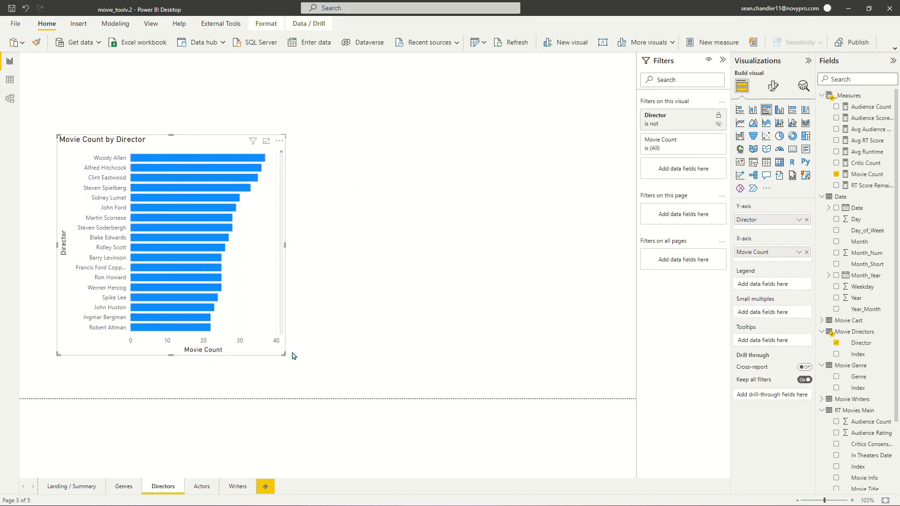
left_click_drag(283, 354, 282, 359)
- Duplicate the director bar chart beside the original as a clustered column chart, widened to nearly fill the rest of the page
left_click_drag(184, 145, 412, 145)
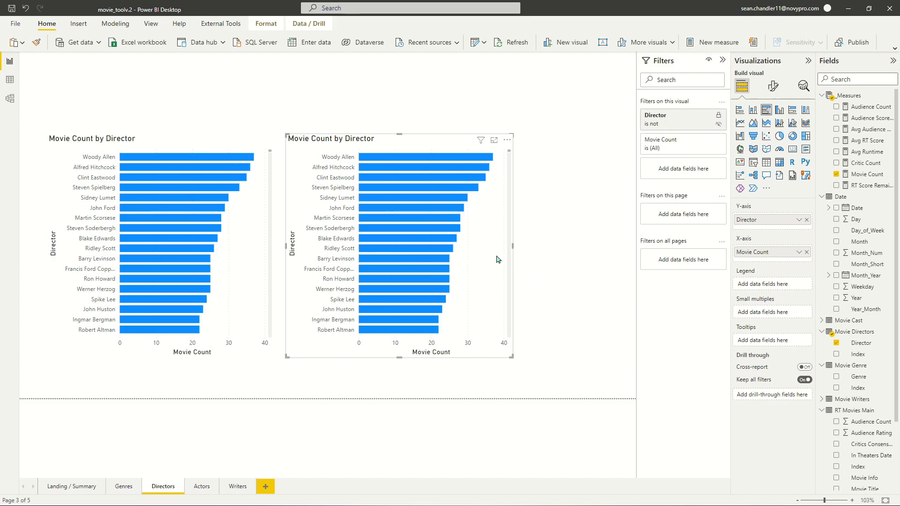
left_click(779, 110)
left_click(513, 360)
left_click(512, 356)
left_click(513, 360)
left_click_drag(512, 359, 623, 355)
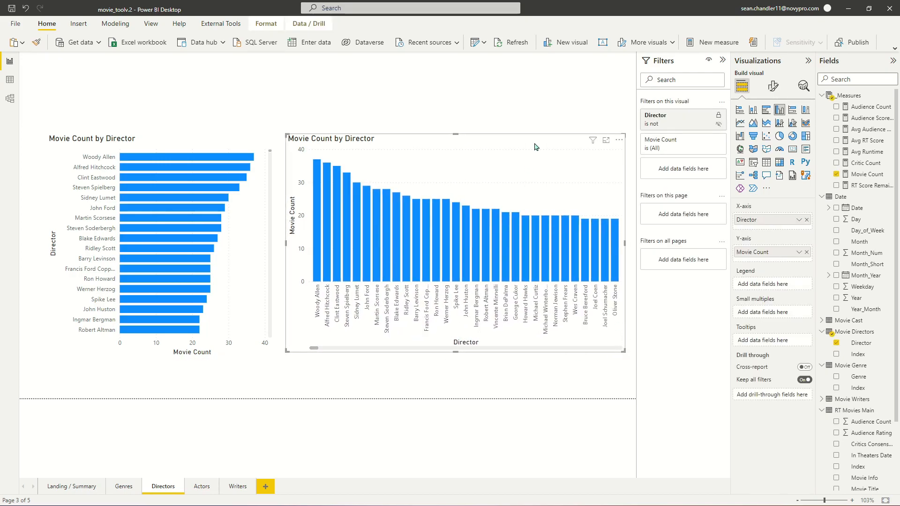
- Nudge the director column chart slightly closer to the bar chart and make it slightly taller
left_click(161, 145)
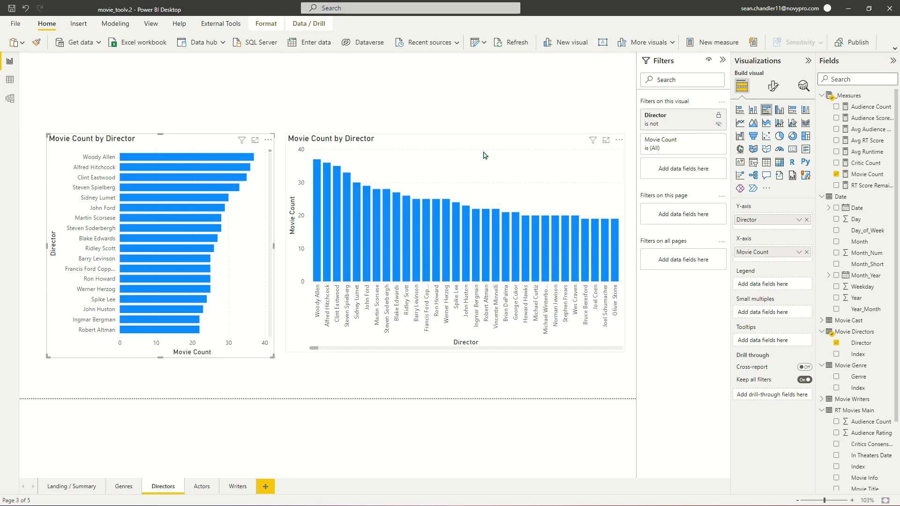
left_click_drag(483, 154, 480, 153)
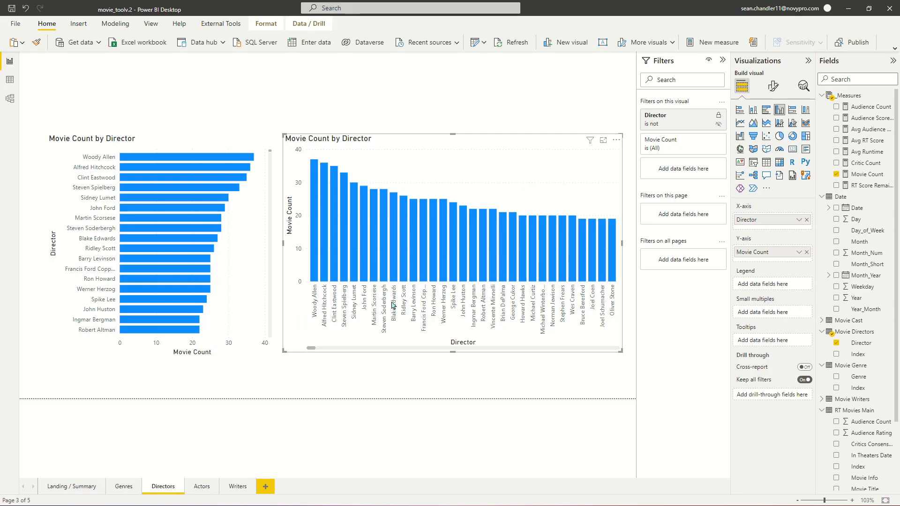
left_click(158, 147)
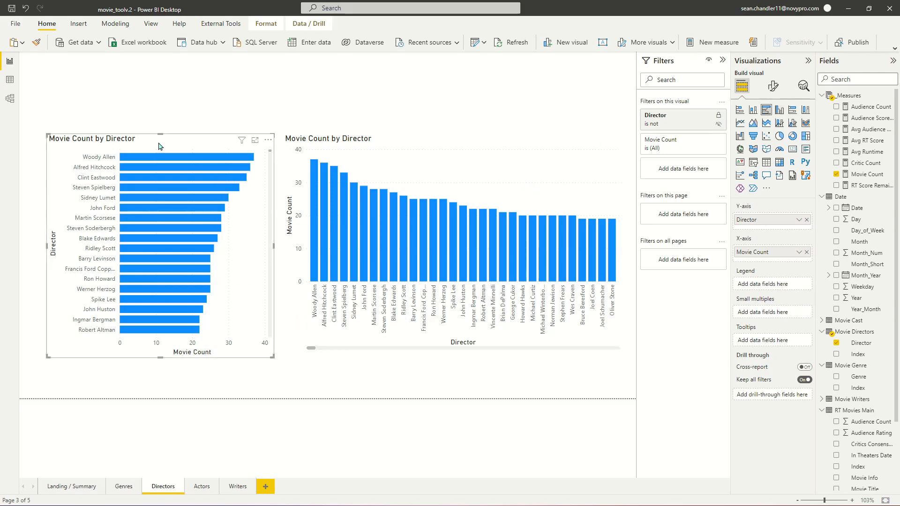
left_click(411, 143)
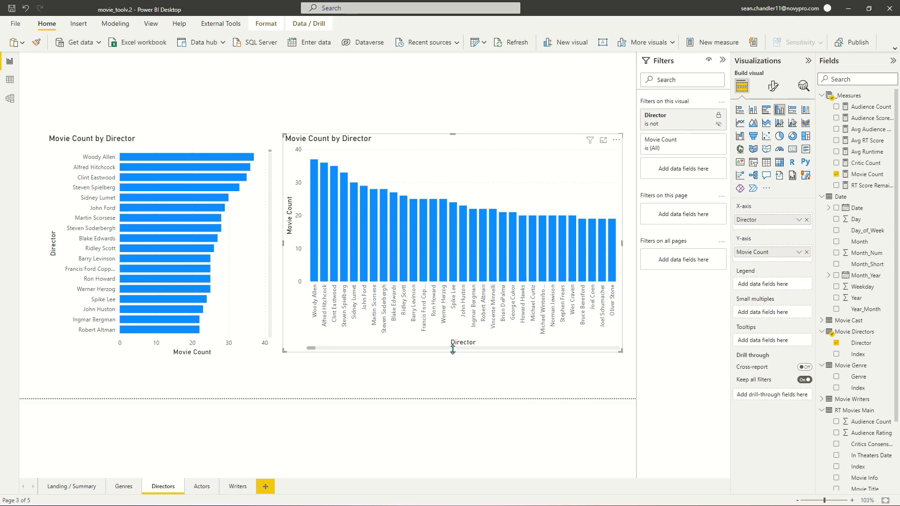
left_click_drag(453, 352, 492, 355)
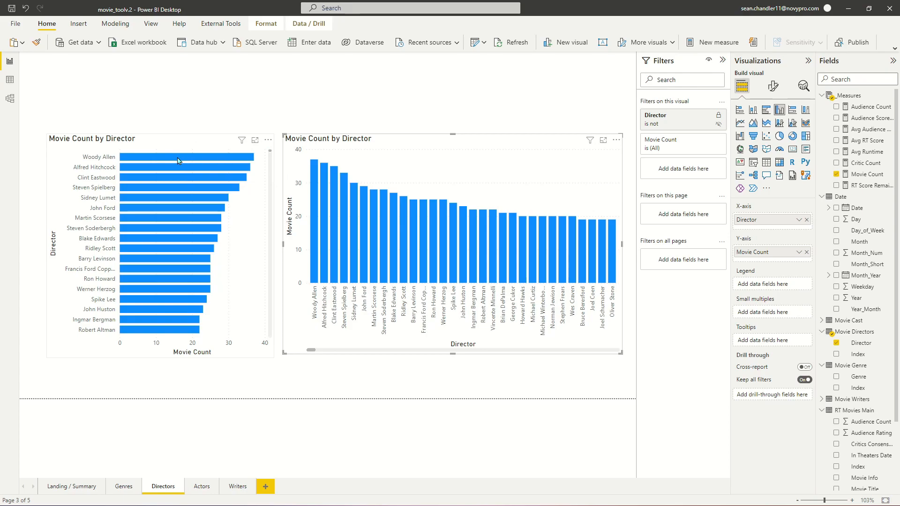
left_click(184, 145)
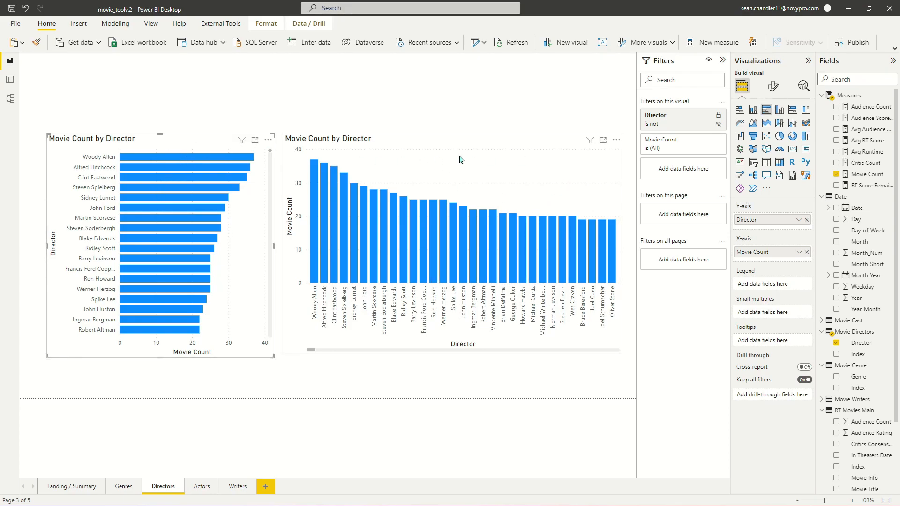
- Convert the column chart to a line and clustered column chart with Avg RT Score and Avg Audience Score on the line y-axis
left_click(416, 143)
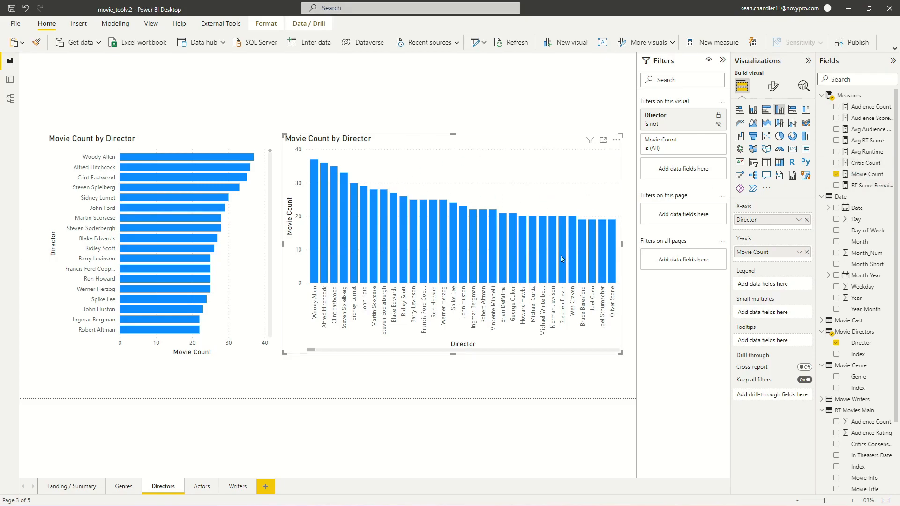
mouse_move(562, 255)
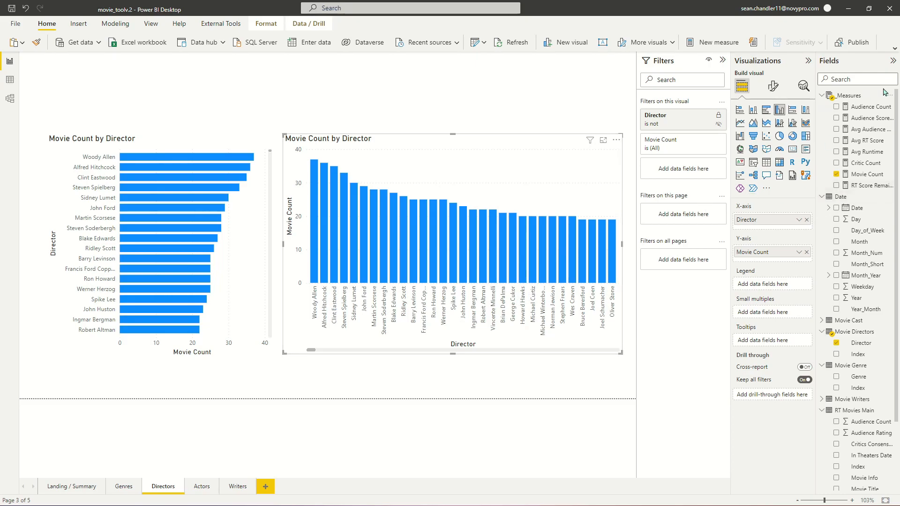
left_click(792, 124)
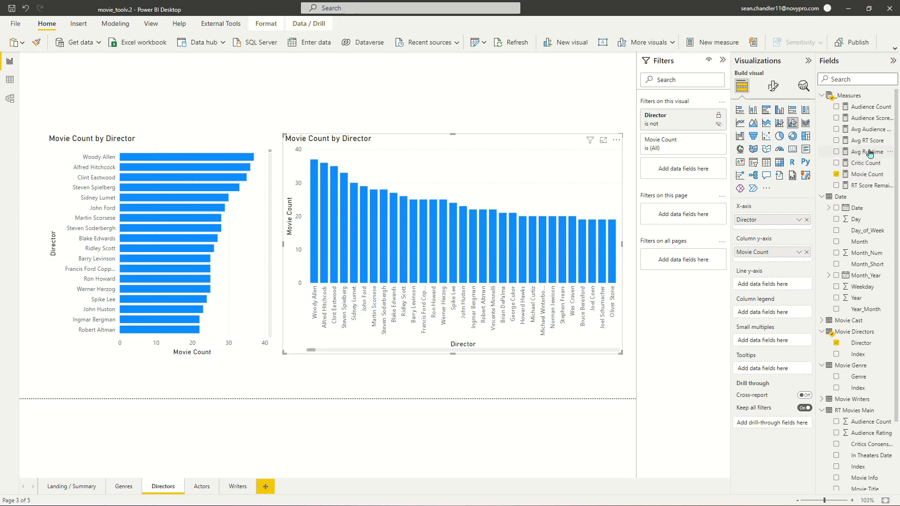
left_click_drag(858, 145, 778, 287)
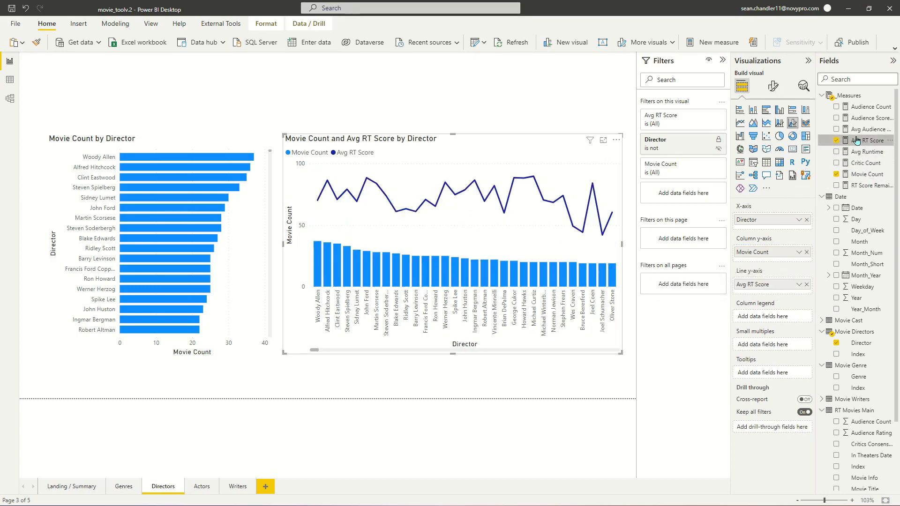
left_click_drag(865, 130, 807, 296)
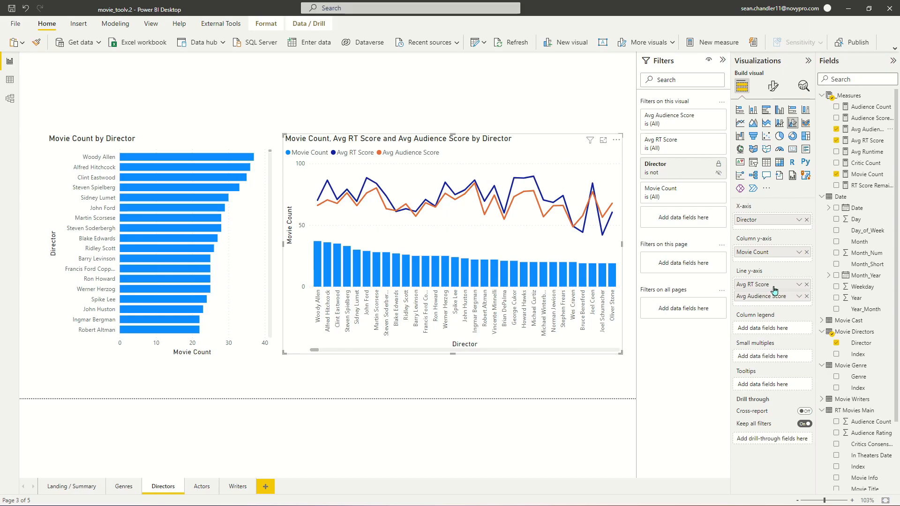
- Turn on the combo chart's secondary y-axis and shift both director charts slightly left and down
left_click(775, 84)
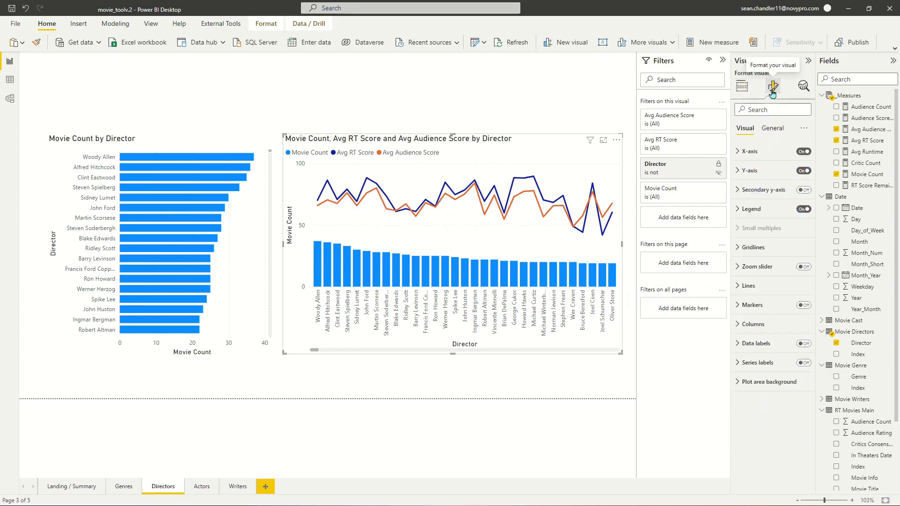
left_click(802, 189)
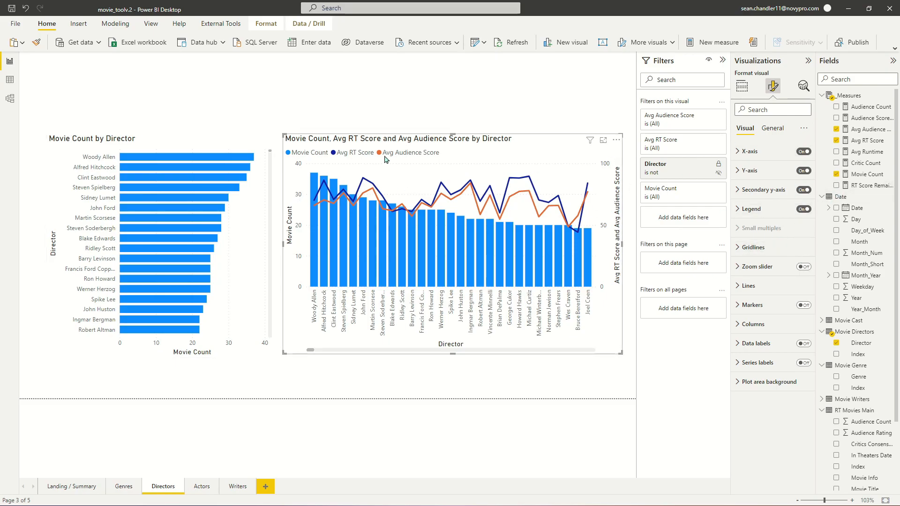
left_click(136, 146)
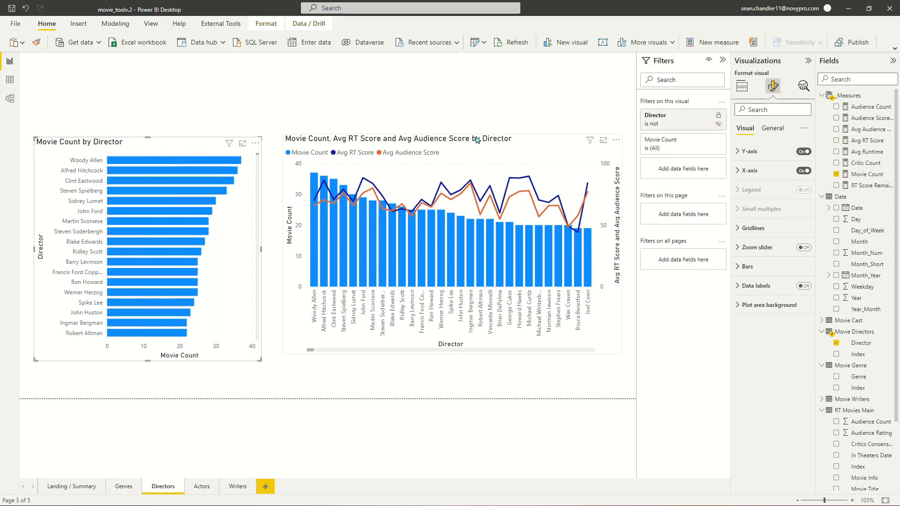
left_click(477, 140)
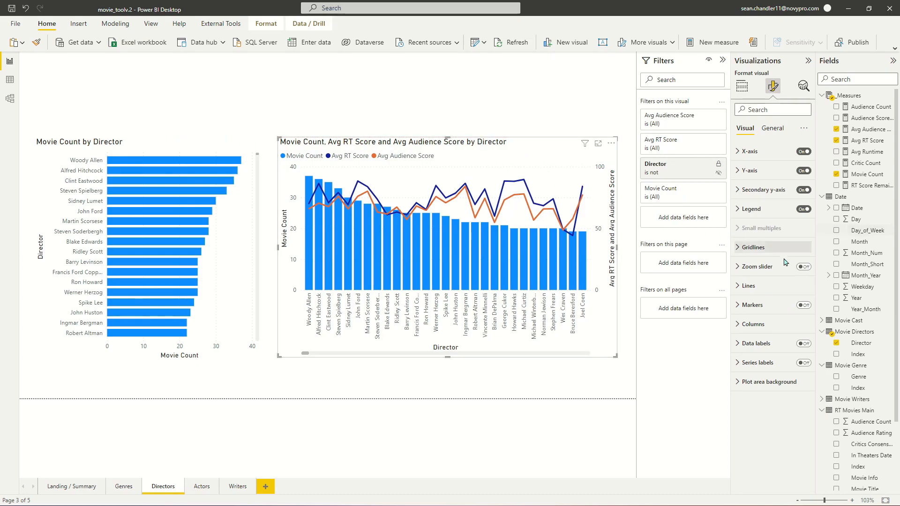
- Set the Avg RT Score line color to light gray in the combo chart
left_click(750, 287)
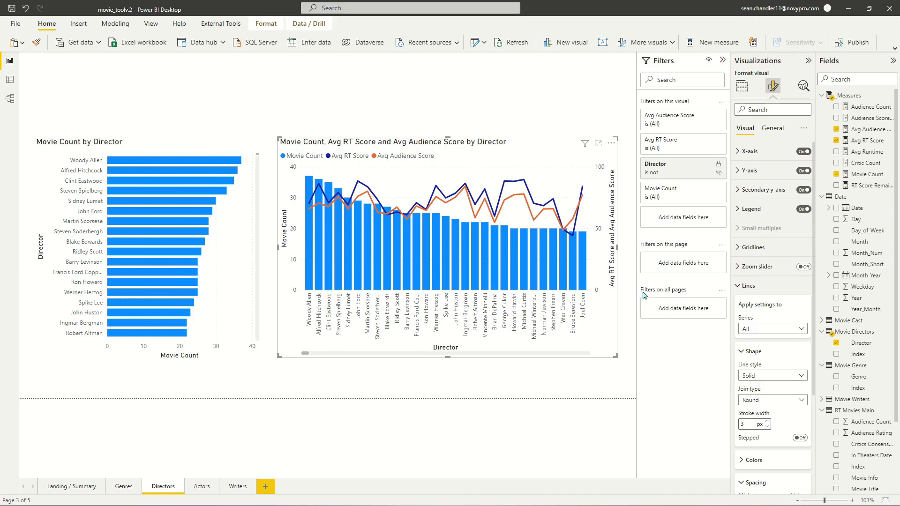
scroll(777, 357, "down", 3)
left_click(752, 323)
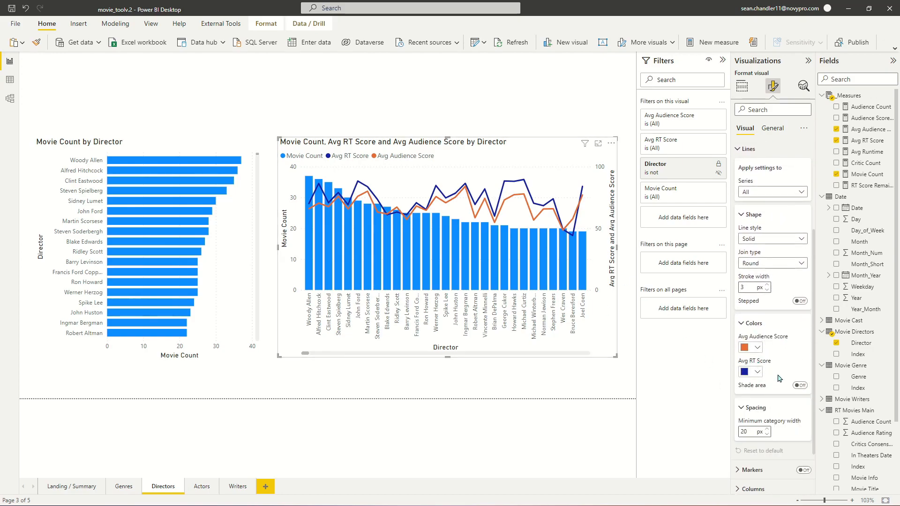
left_click(750, 372)
left_click(749, 250)
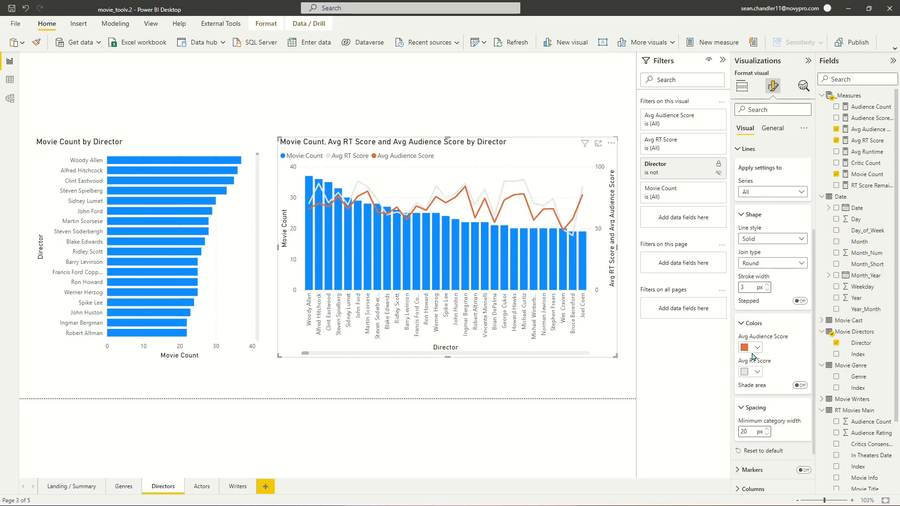
- Set the Avg Audience Score line color to the same light gray as the Avg RT Score line
left_click(756, 349)
left_click(754, 236)
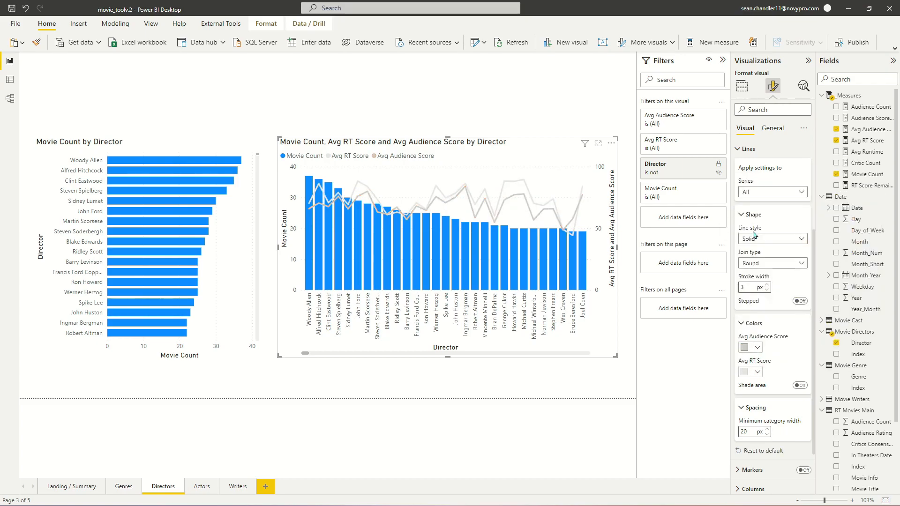
left_click(758, 345)
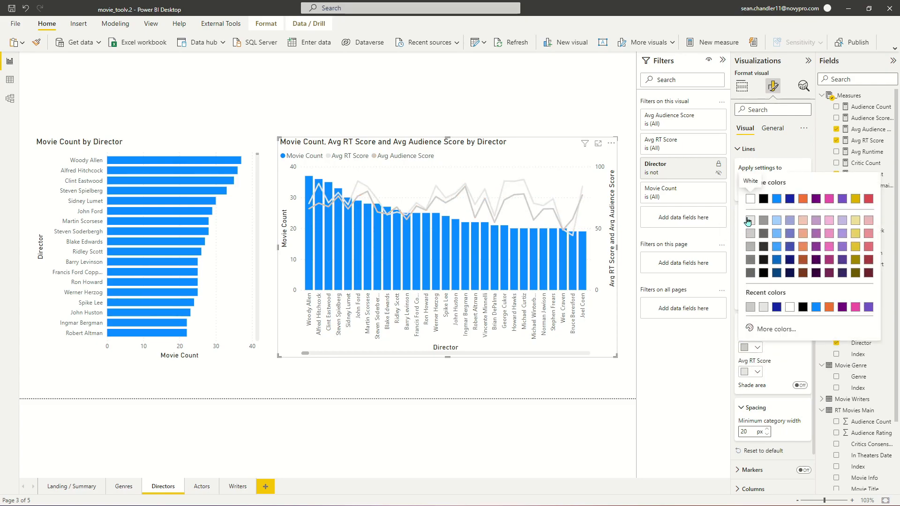
left_click(749, 220)
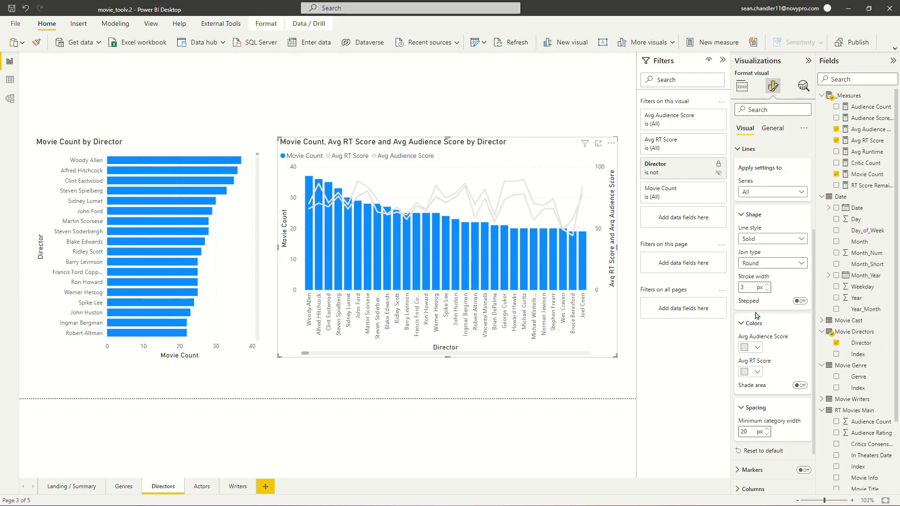
left_click(748, 148)
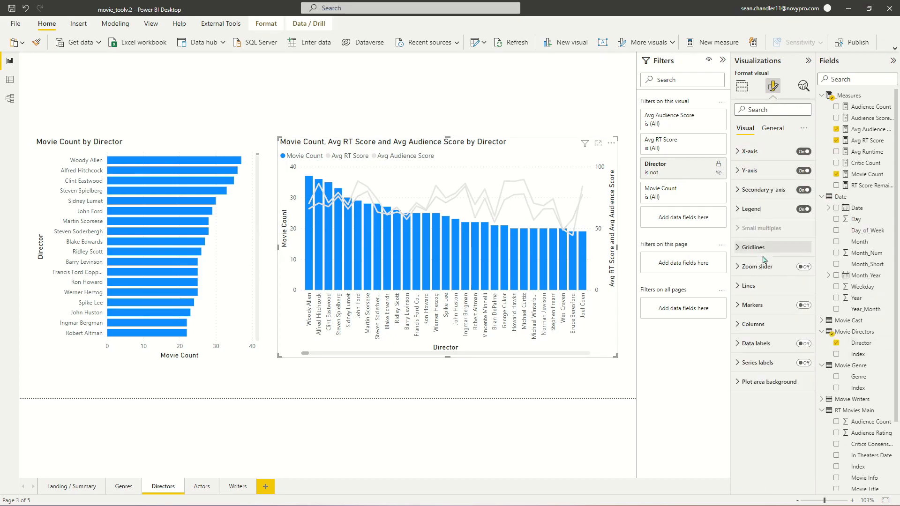
- Set the default column color of the combo chart to the lightest gray
left_click(753, 325)
left_click(750, 368)
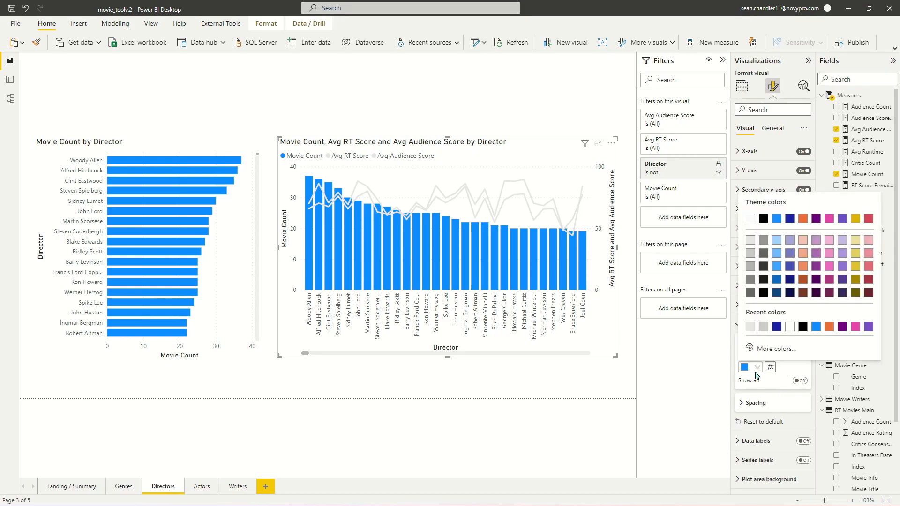
left_click(753, 268)
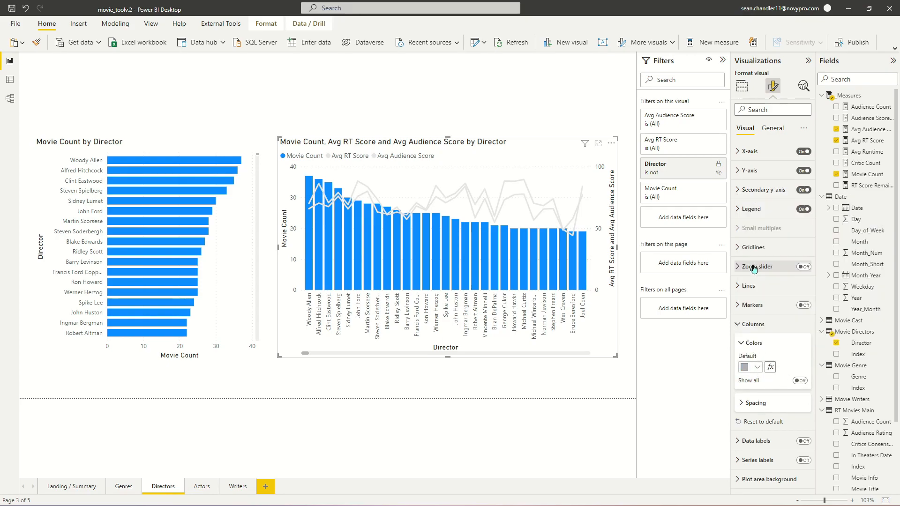
left_click(753, 372)
left_click(747, 239)
left_click(746, 367)
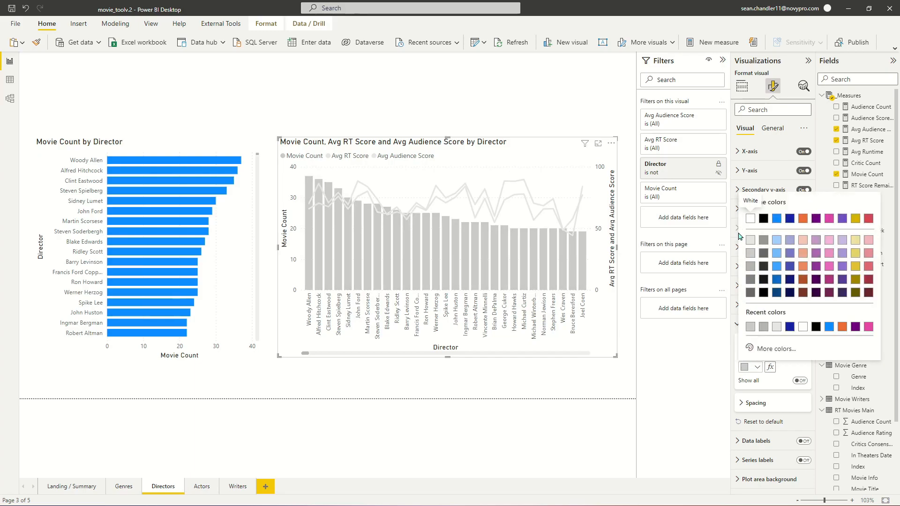
left_click(747, 243)
- Increase the inner padding between the combo chart's columns to 50 px
left_click(754, 401)
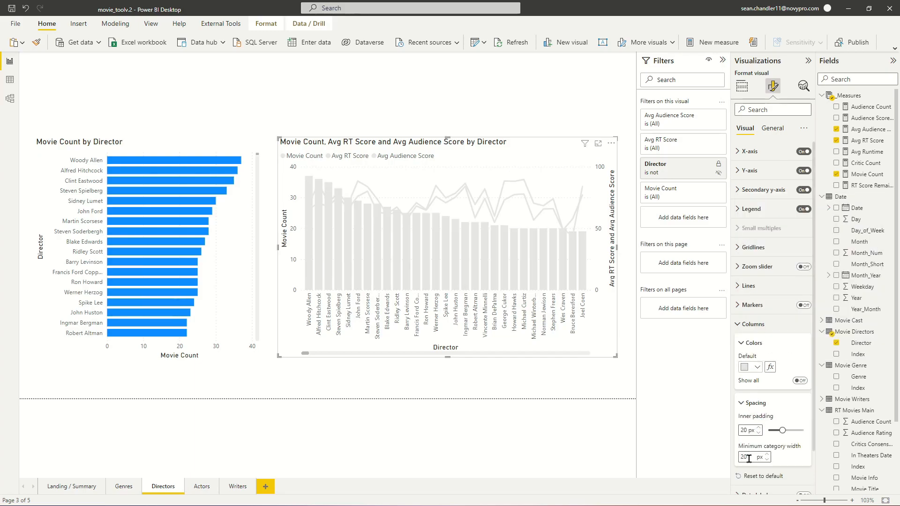
left_click_drag(783, 427, 803, 430)
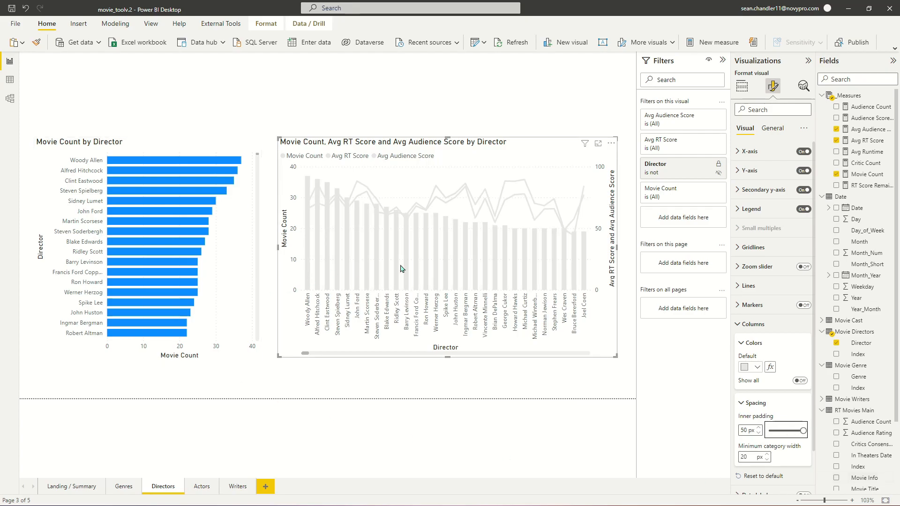
left_click(752, 324)
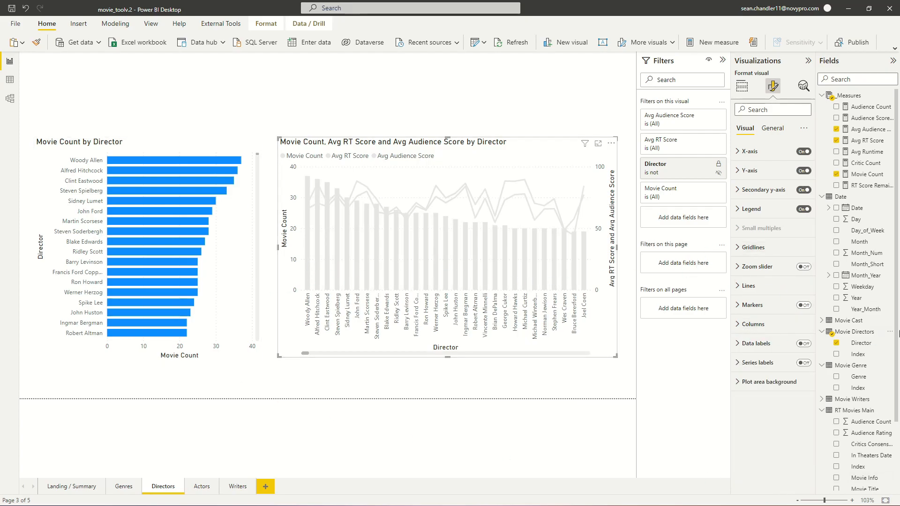
- Turn on markers in the combo chart and give the Avg RT Score series bright blue markers of size 6 px
left_click(803, 305)
left_click(751, 306)
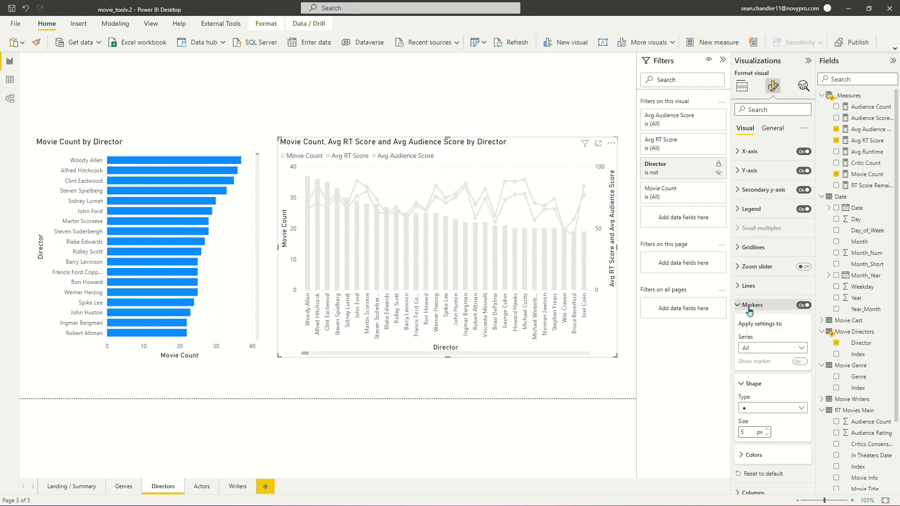
left_click(769, 348)
left_click(771, 370)
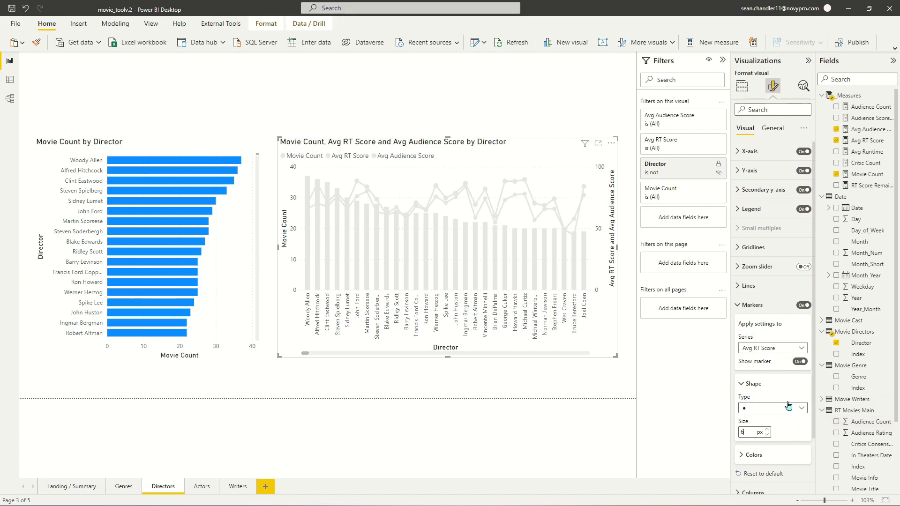
scroll(773, 408, "down", 3)
left_click(742, 389)
left_click(756, 414)
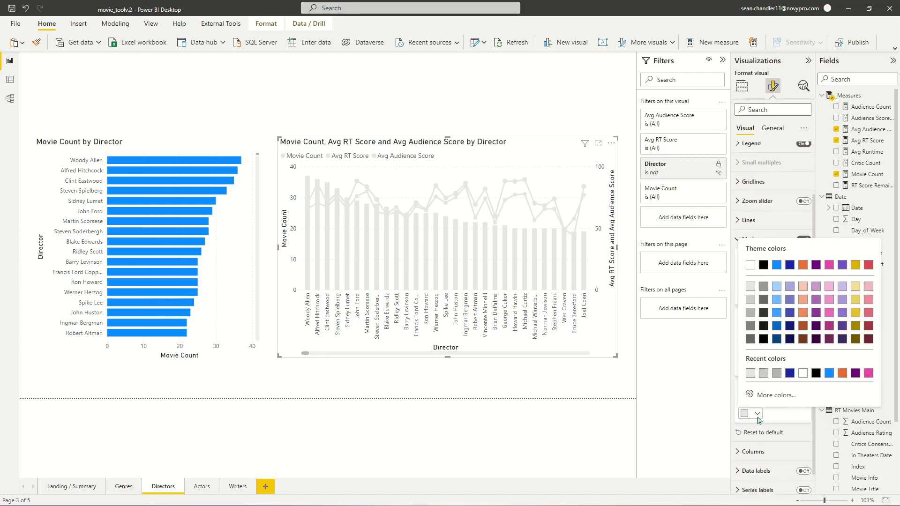
left_click(777, 265)
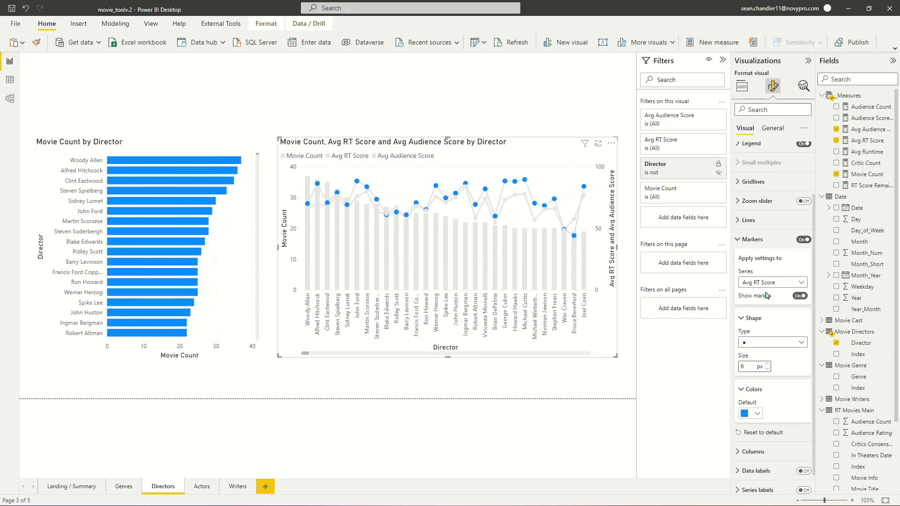
- Set the Avg Audience Score markers to size 6 px and color them orange
left_click(771, 283)
left_click(774, 316)
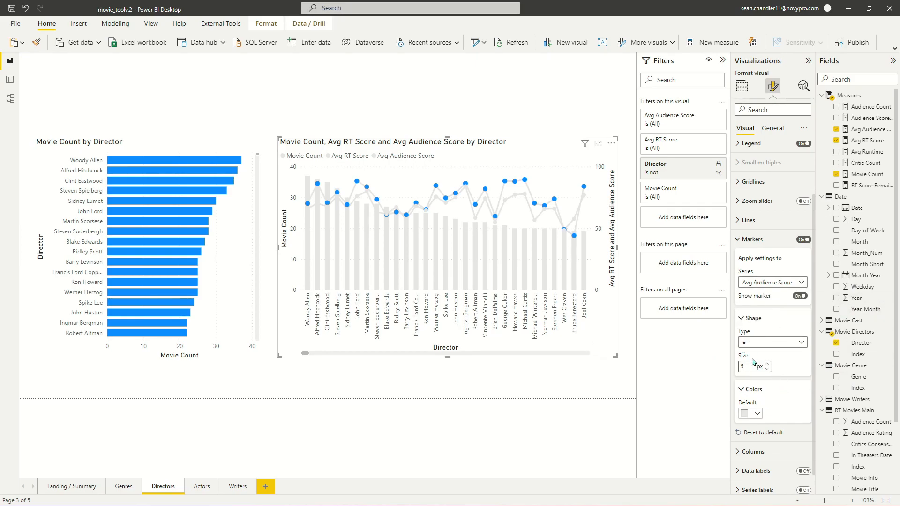
left_click(767, 365)
left_click(757, 412)
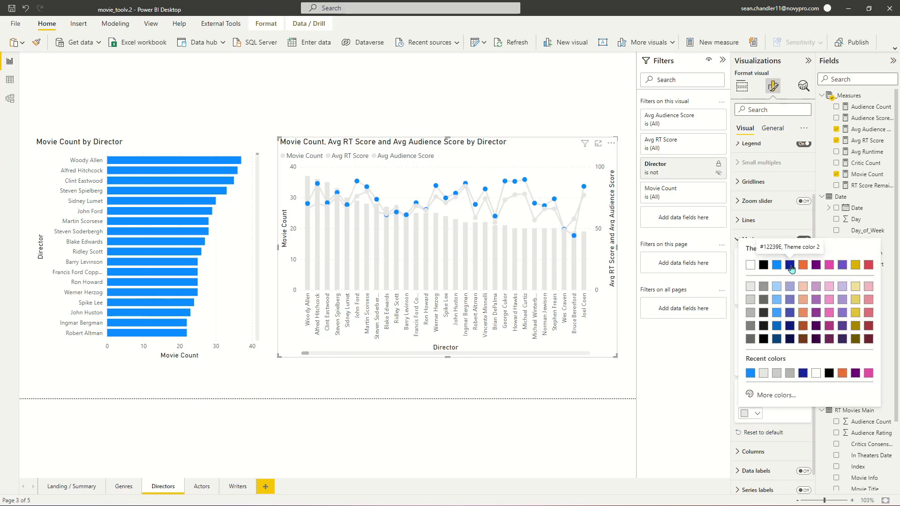
left_click(790, 266)
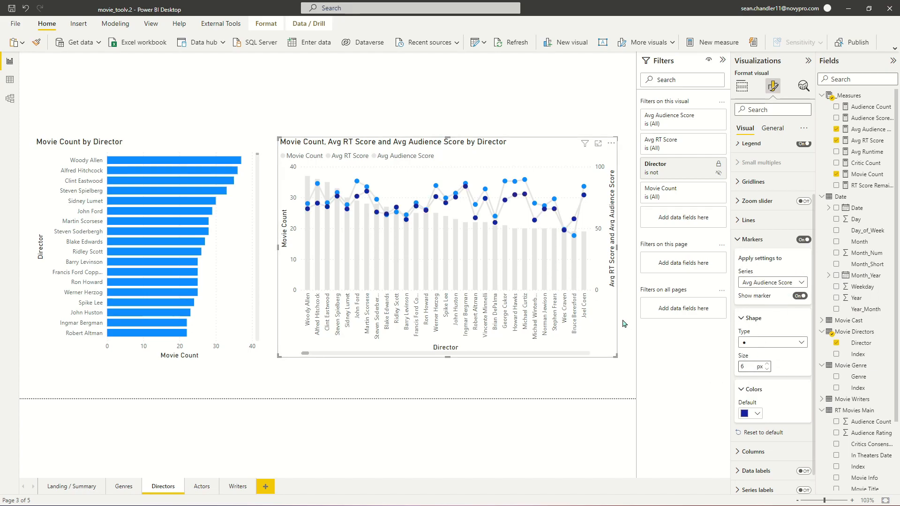
left_click(753, 414)
left_click(806, 265)
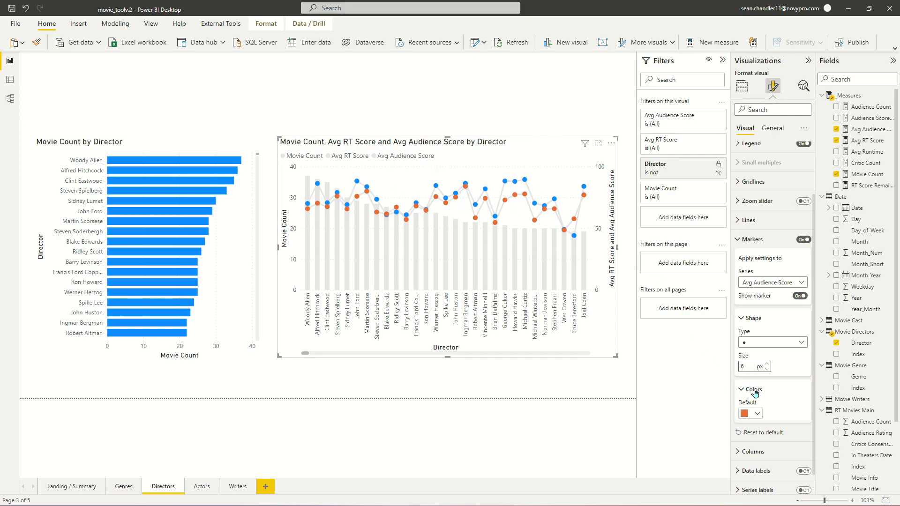
- Change the line style of all series in the combo chart to Dotted
left_click(748, 219)
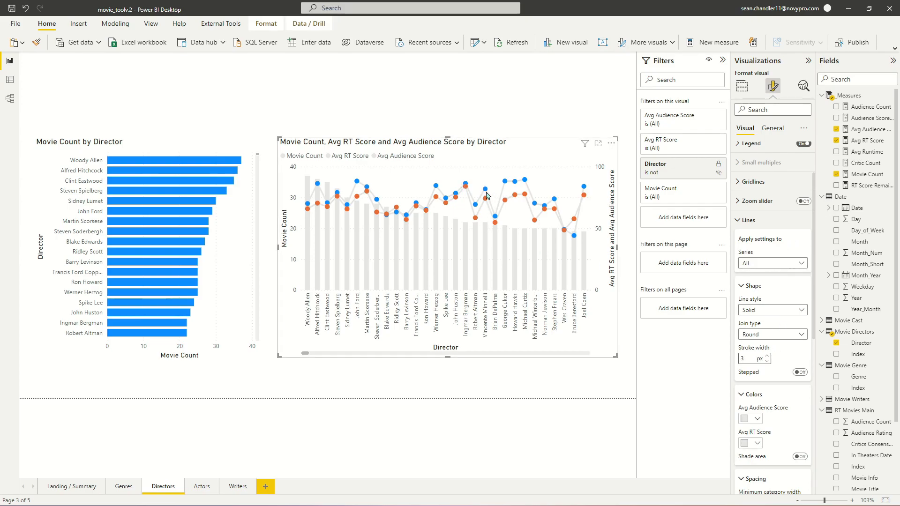
left_click(786, 310)
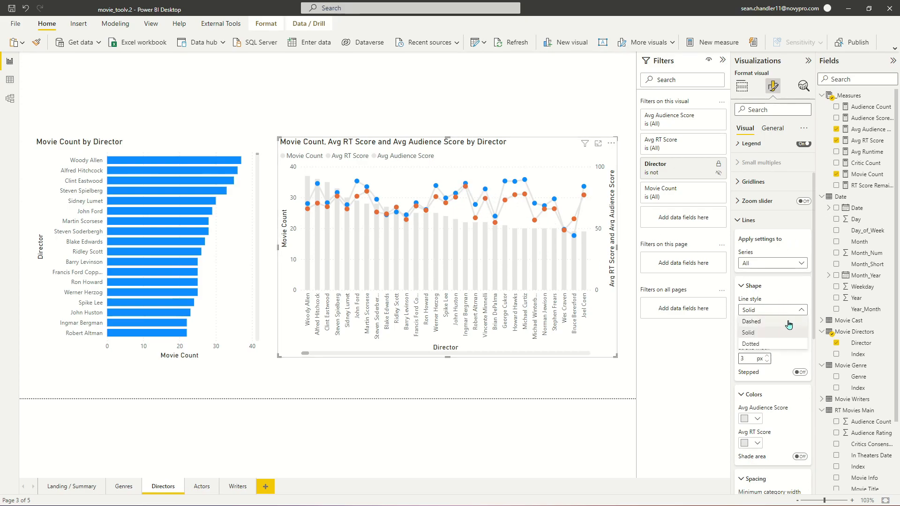
left_click(782, 344)
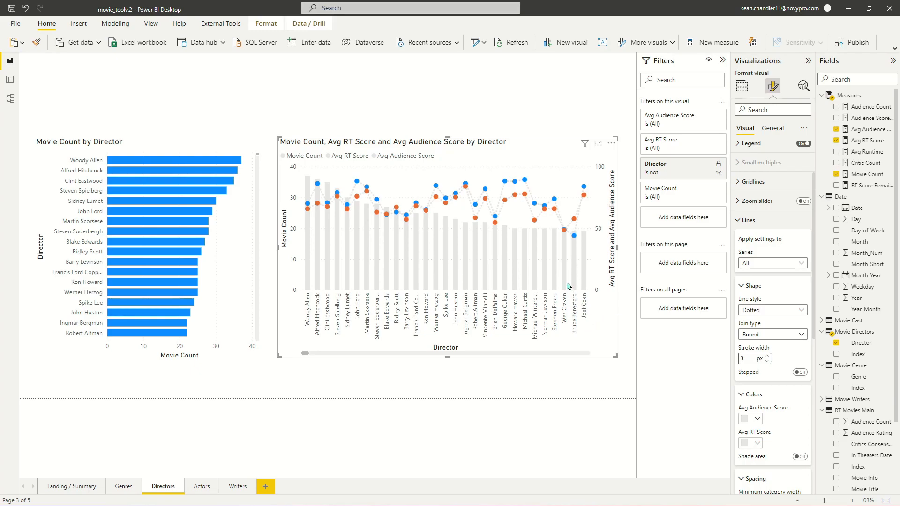
mouse_move(564, 287)
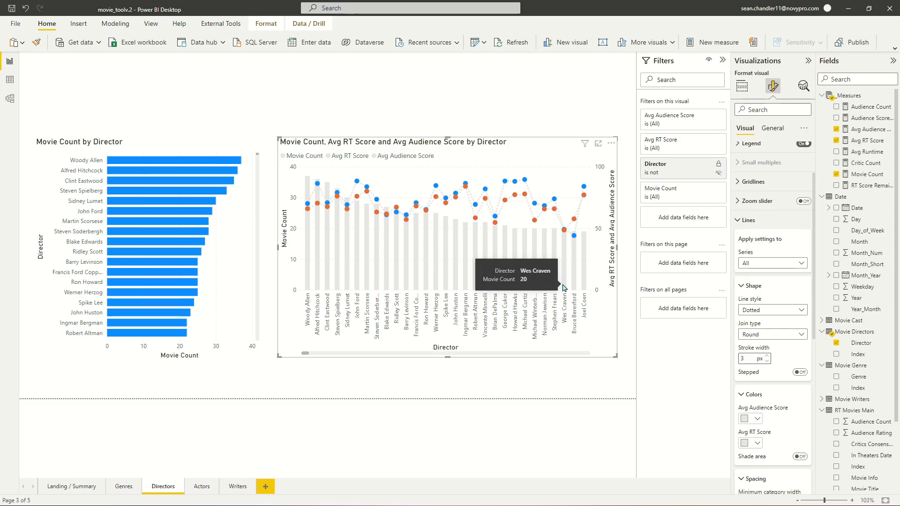
mouse_move(565, 232)
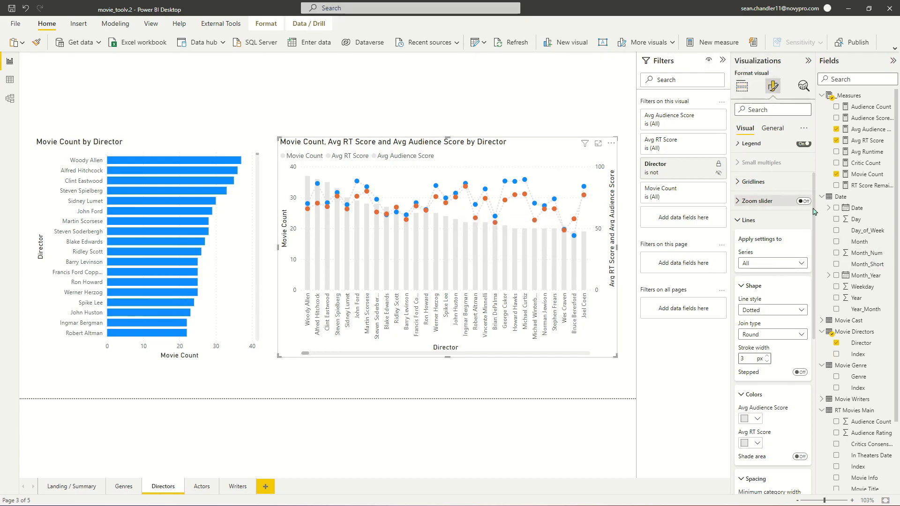
scroll(796, 206, "up", 3)
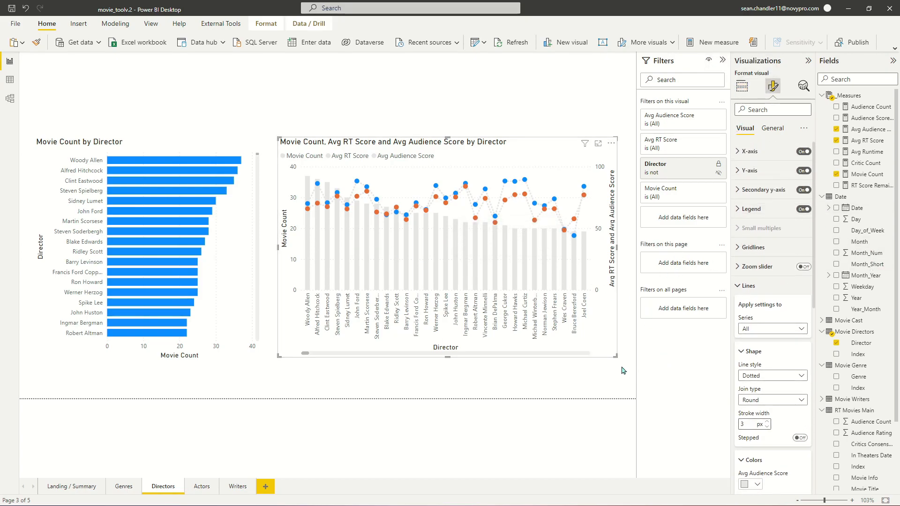
- Create the measure Fresh Rating = 60 in the _Measures table and add it to the combo chart's line y-axis
left_click(743, 87)
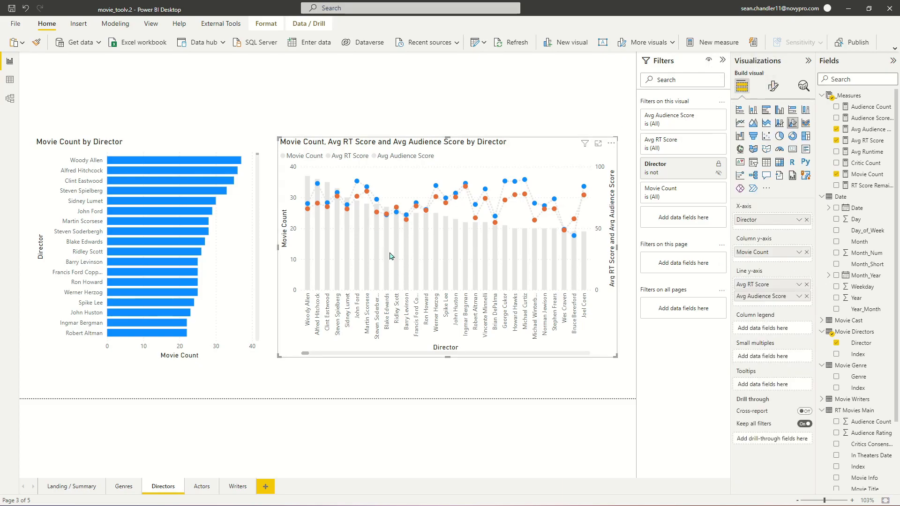
left_click_drag(305, 354, 277, 355)
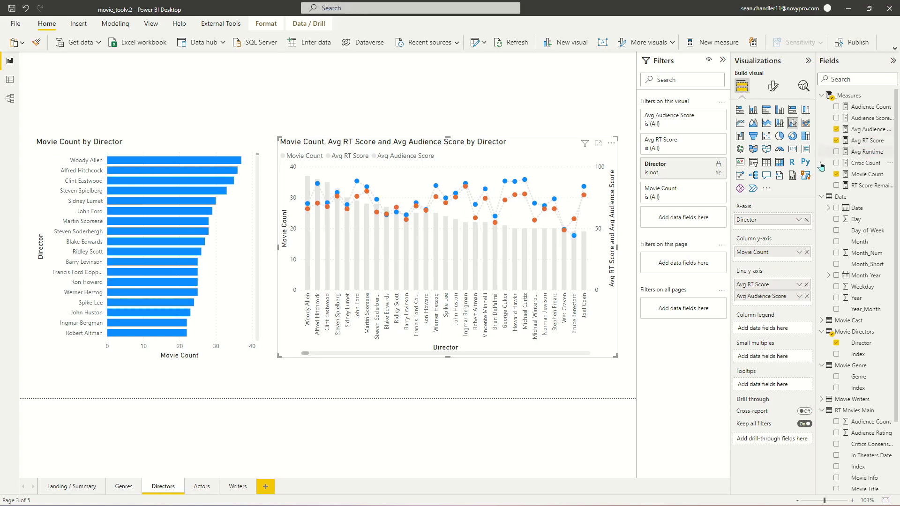
right_click(866, 140)
left_click(842, 161)
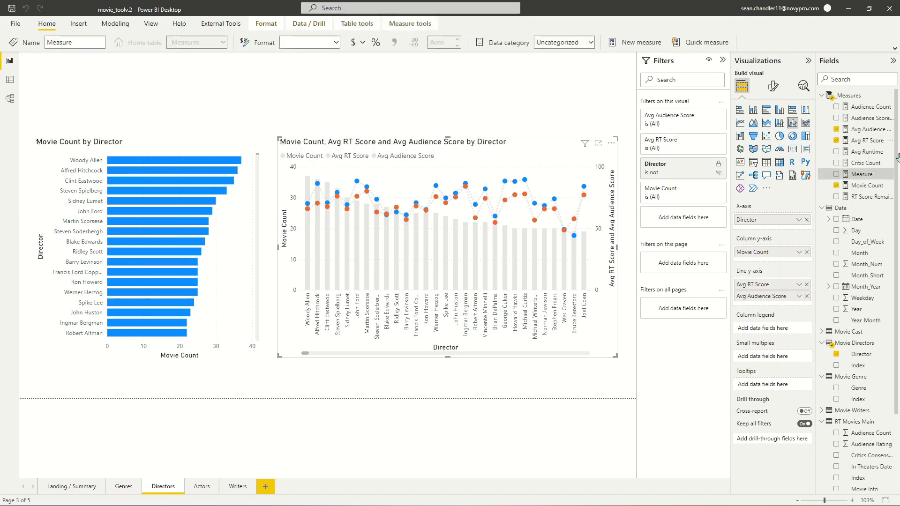
type("RT")
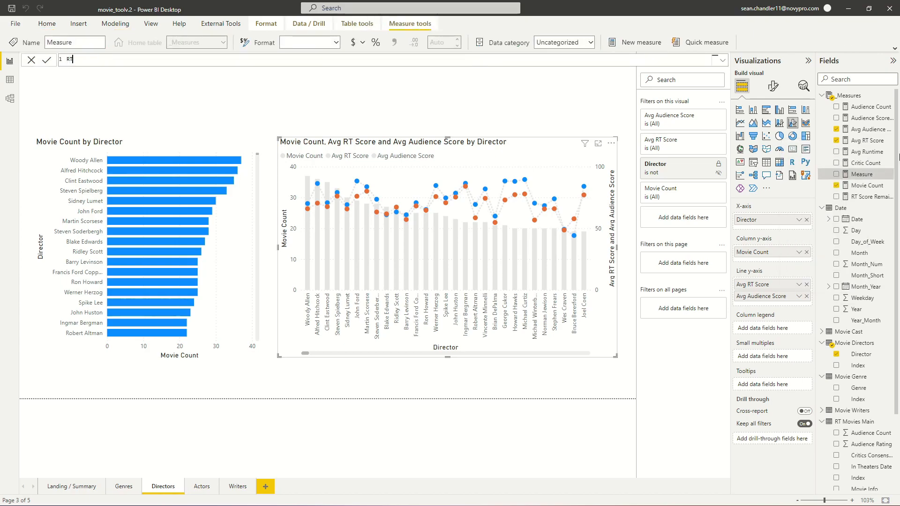
type("Fresh Rating = 60")
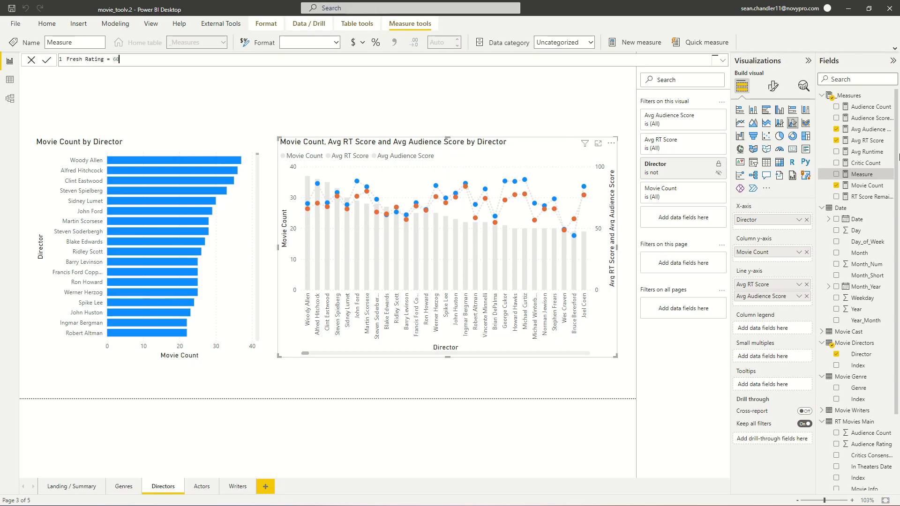
key("Return")
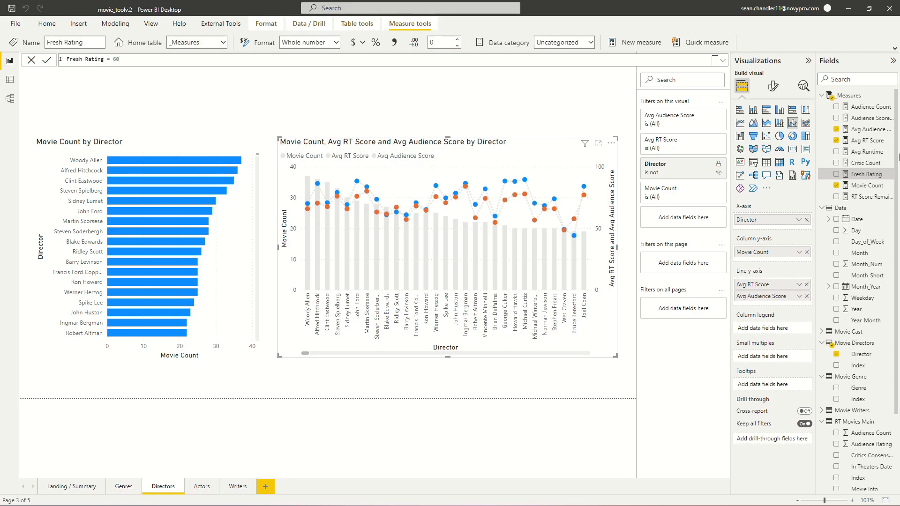
left_click_drag(871, 174, 778, 305)
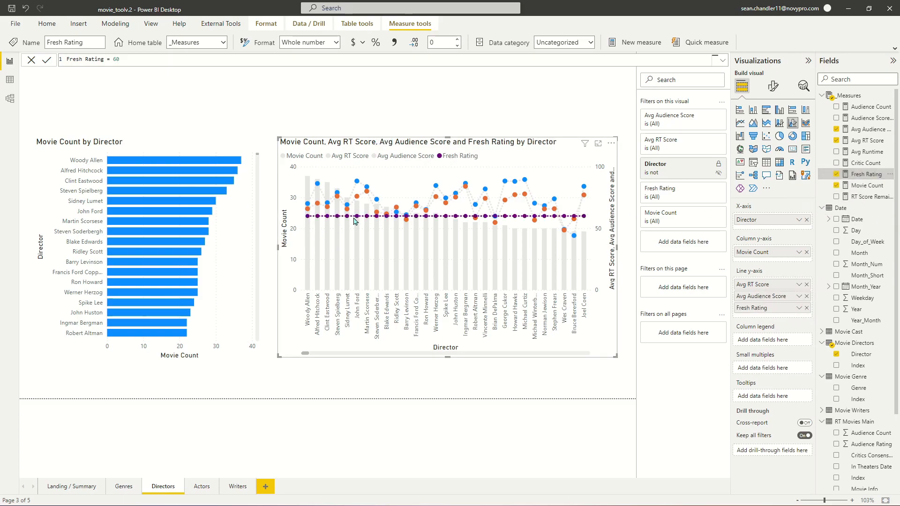
- Set the Fresh Rating line color to a near-black dark gray
left_click(773, 86)
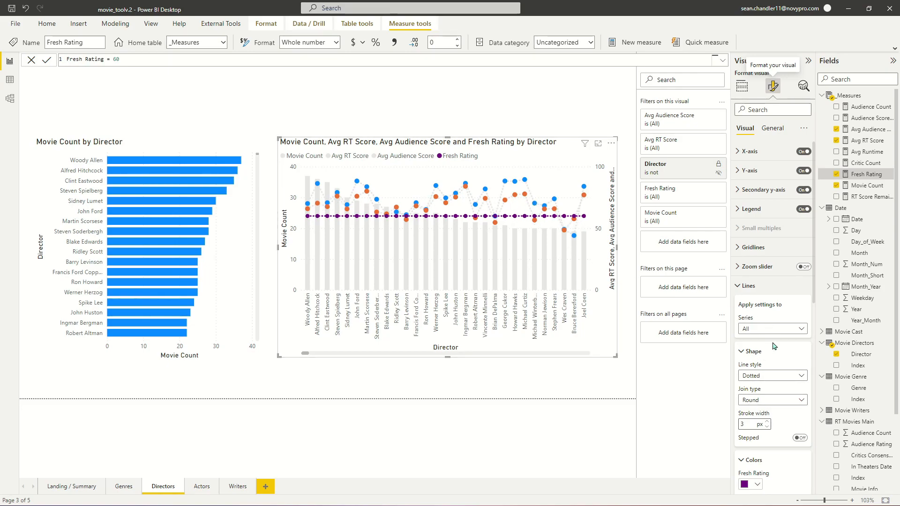
scroll(795, 343, "down", 4)
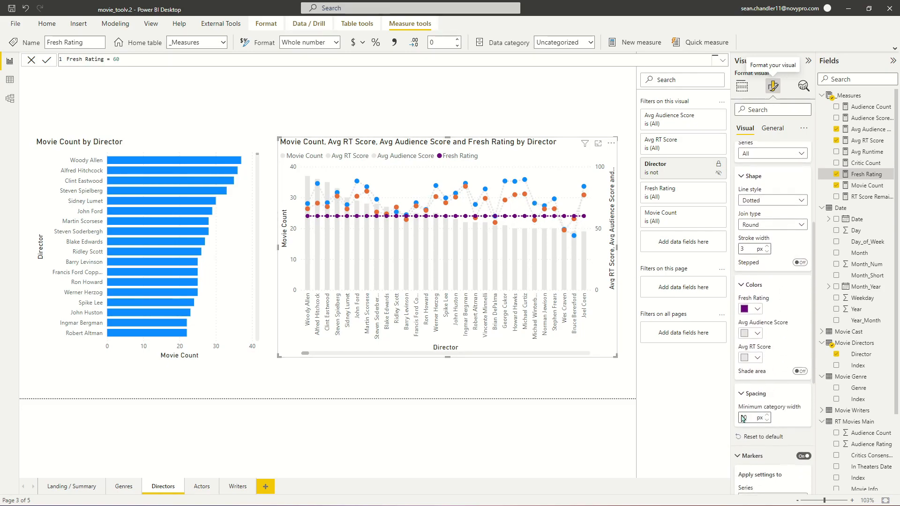
left_click(758, 315)
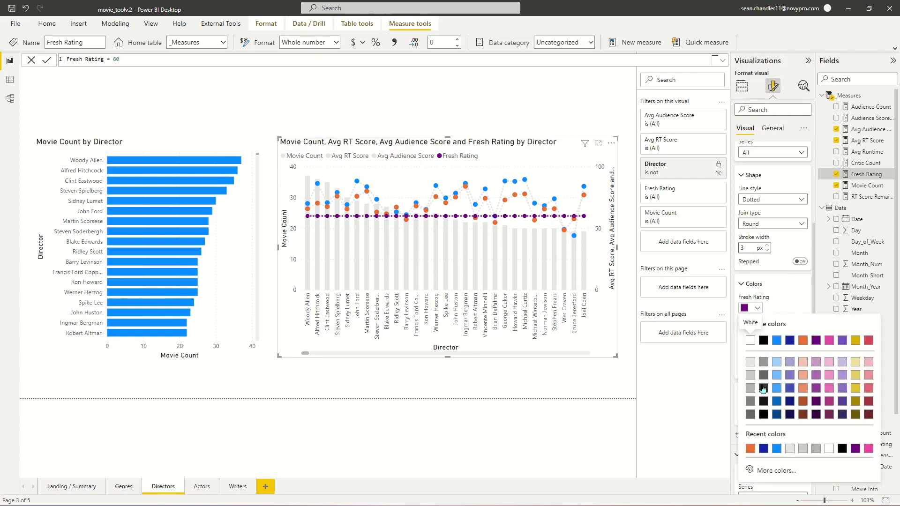
left_click(760, 389)
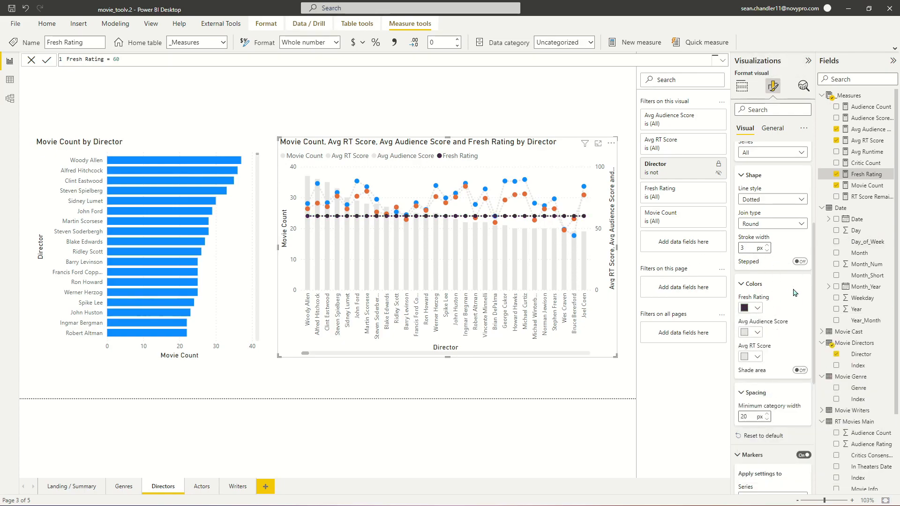
- Turn off the markers for the Fresh Rating series in the combo chart
scroll(774, 440, "down", 4)
left_click(770, 323)
left_click(771, 367)
left_click(801, 336)
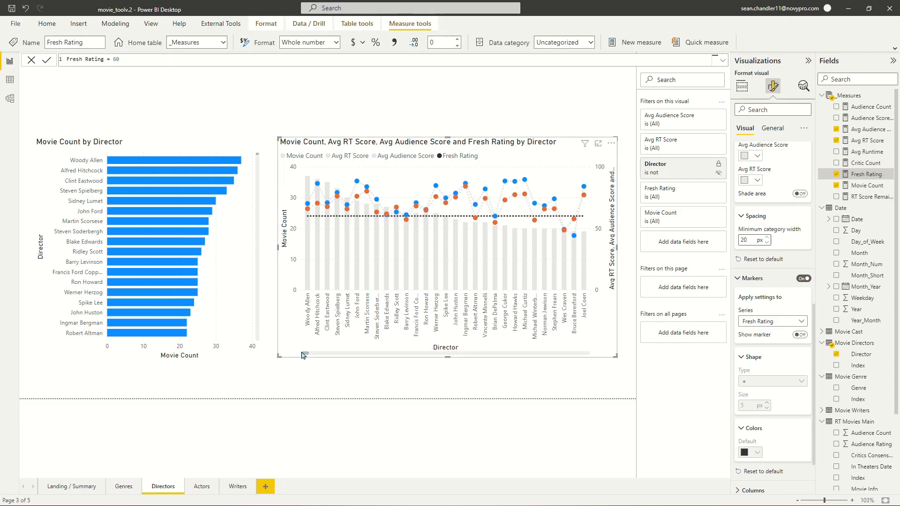
- Examine the combo chart's directors with fewer movies and compare Garry Marshall's Avg RT Score and Avg Audience Score
left_click_drag(302, 355, 322, 366)
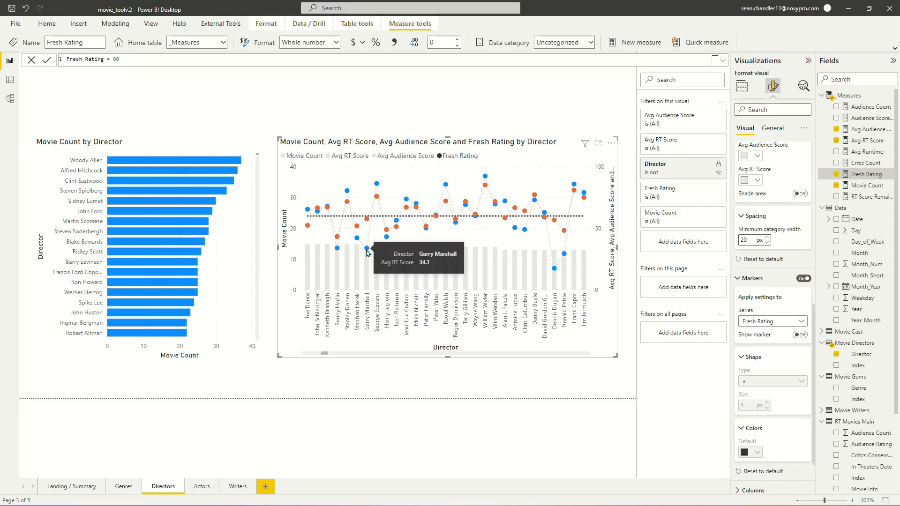
mouse_move(368, 222)
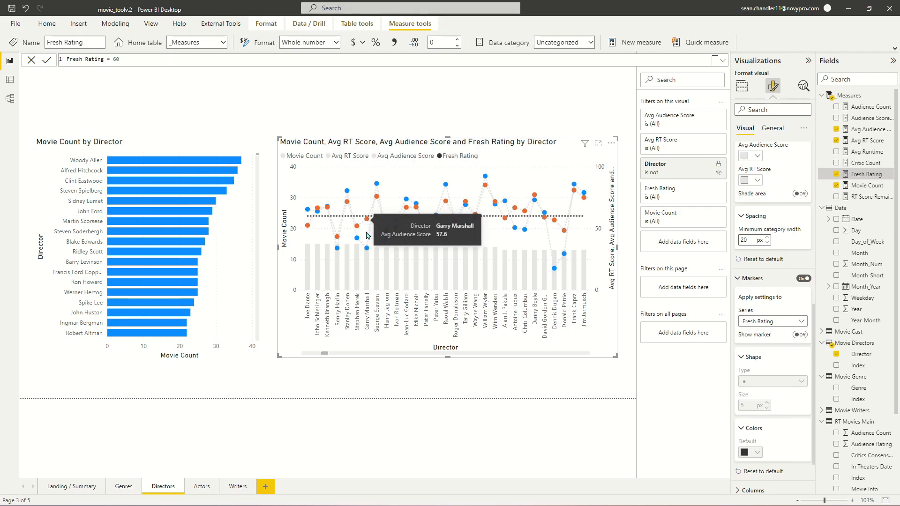
mouse_move(367, 250)
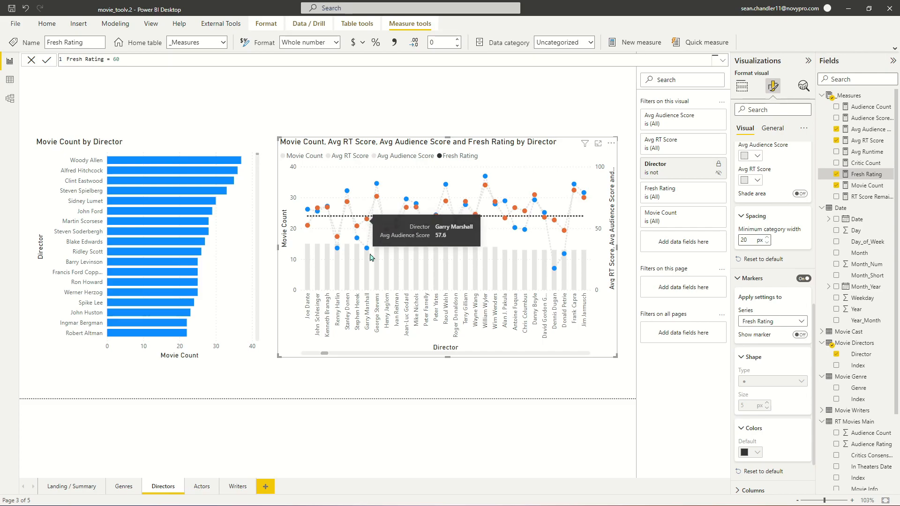
left_click_drag(322, 355, 300, 349)
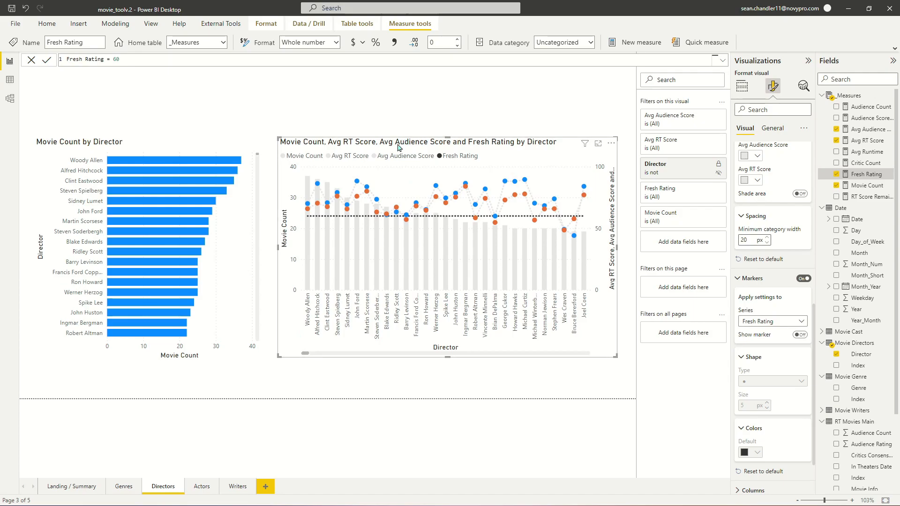
- Shift the combo chart up on the page and delete the Movie Count by Director bar chart
left_click_drag(404, 139, 407, 104)
mouse_move(163, 148)
left_mouse_down()
mouse_move(182, 106)
mouse_move(179, 145)
left_mouse_up()
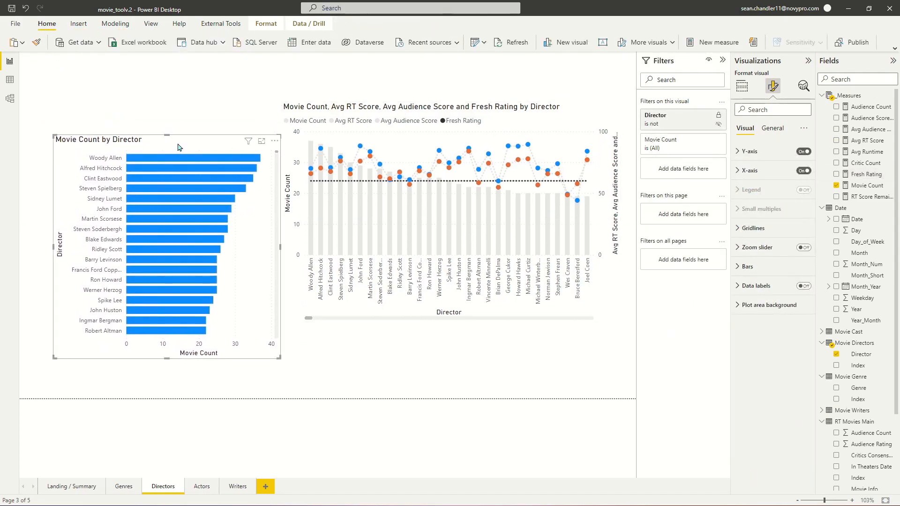
key("Delete")
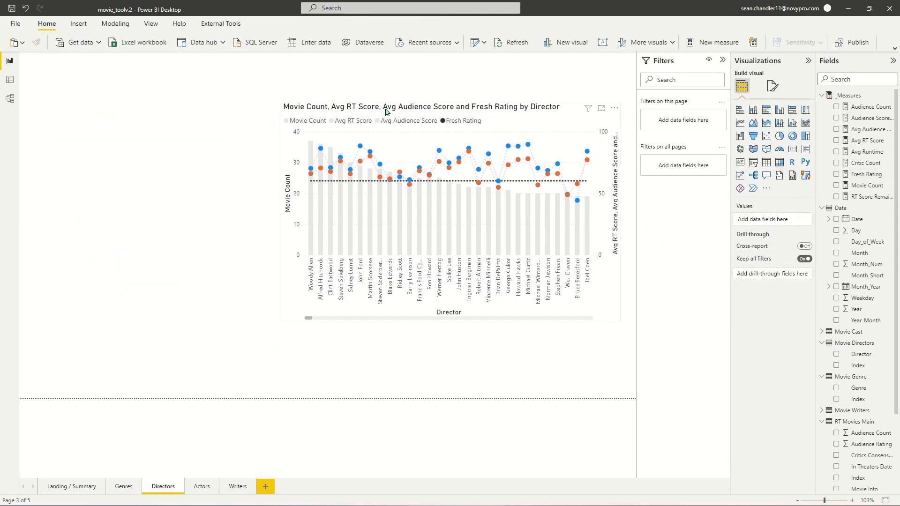
- Move the combo chart to the left part of the page and make it taller, reaching close to the page's lower edge
left_click_drag(384, 112, 250, 104)
left_click_drag(486, 314, 604, 300)
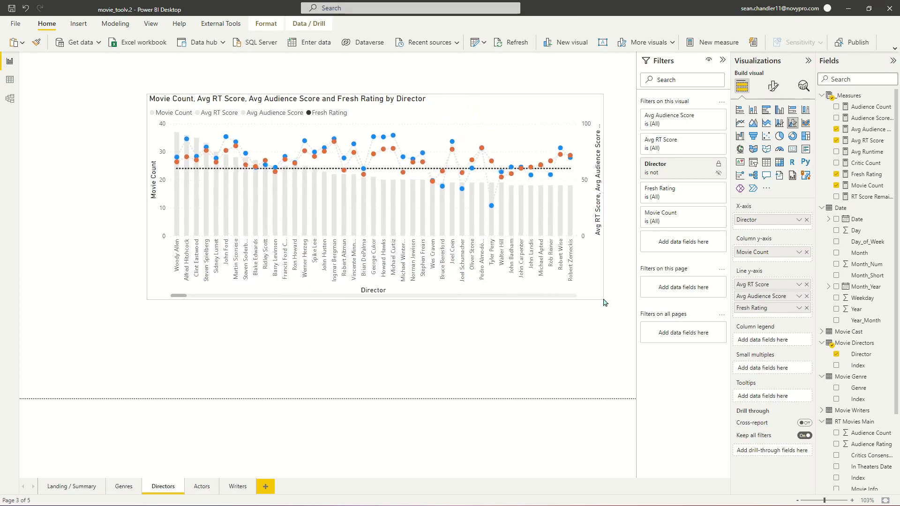
mouse_move(503, 120)
left_mouse_down()
mouse_move(476, 114)
mouse_move(479, 125)
mouse_move(474, 117)
mouse_move(490, 113)
left_mouse_up()
left_click(529, 345)
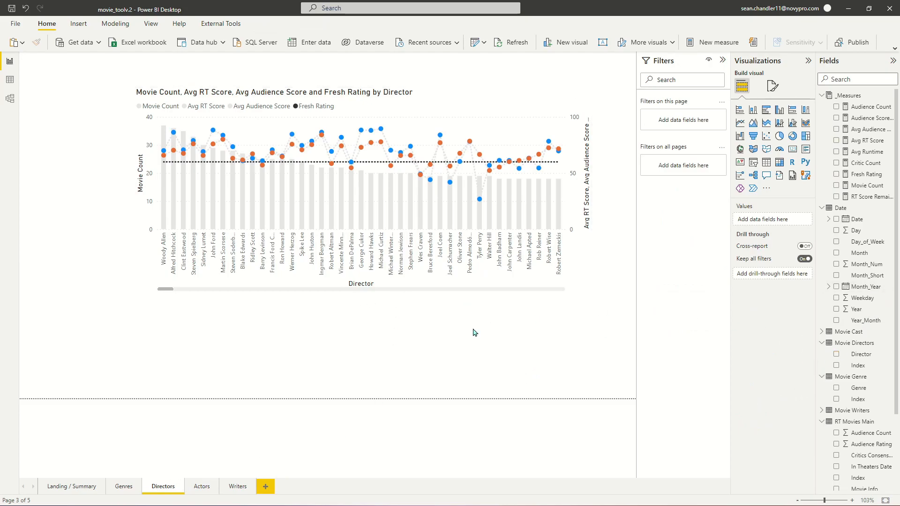
left_click_drag(432, 95, 415, 118)
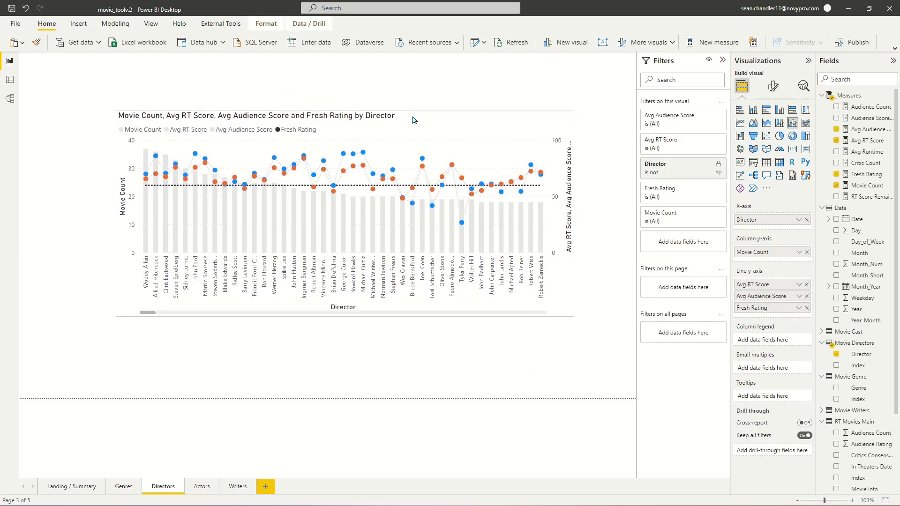
left_click_drag(573, 316, 430, 331)
left_click_drag(285, 128, 255, 141)
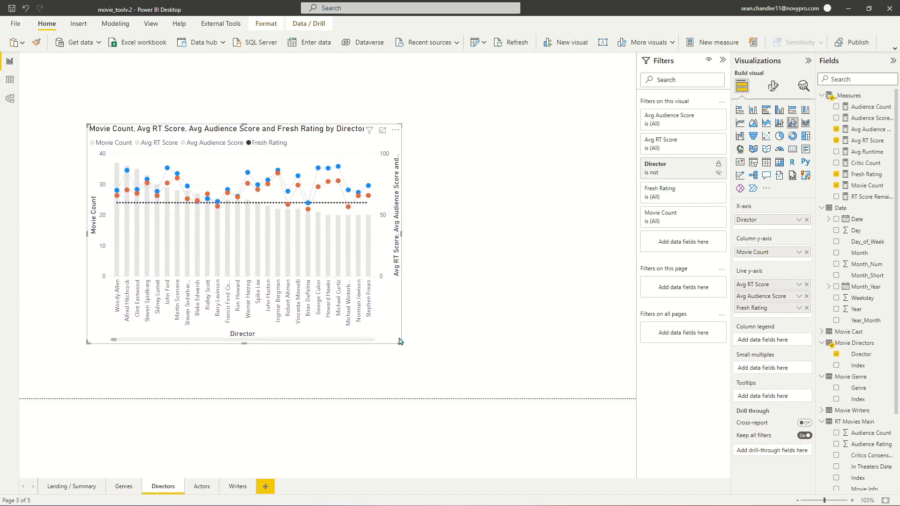
left_click_drag(401, 344, 430, 390)
left_click(488, 342)
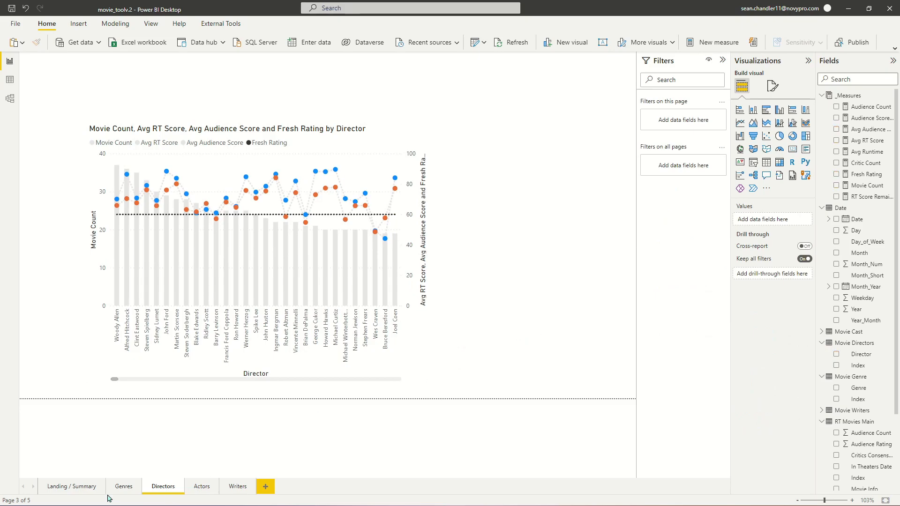
- Copy the movie details table from the Genres page to the Directors page and shift the combo chart slightly left
left_click(124, 487)
left_click(433, 224)
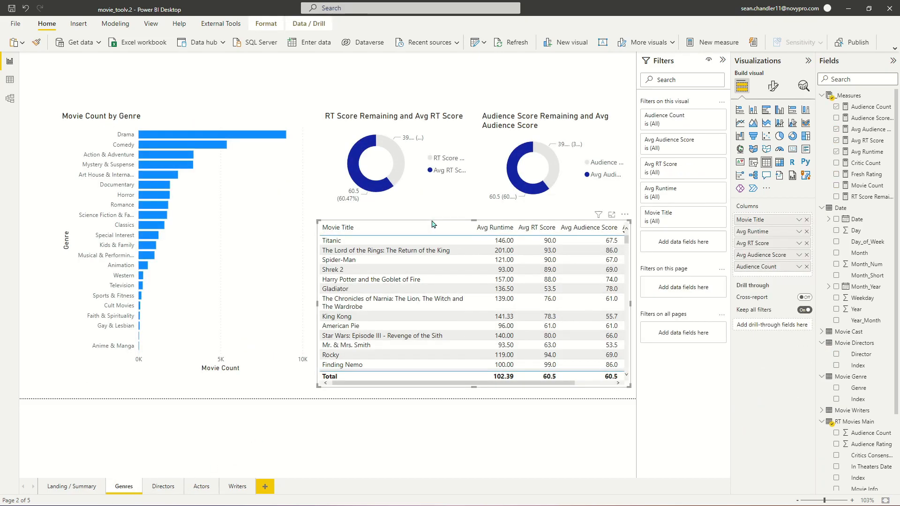
left_click(161, 487)
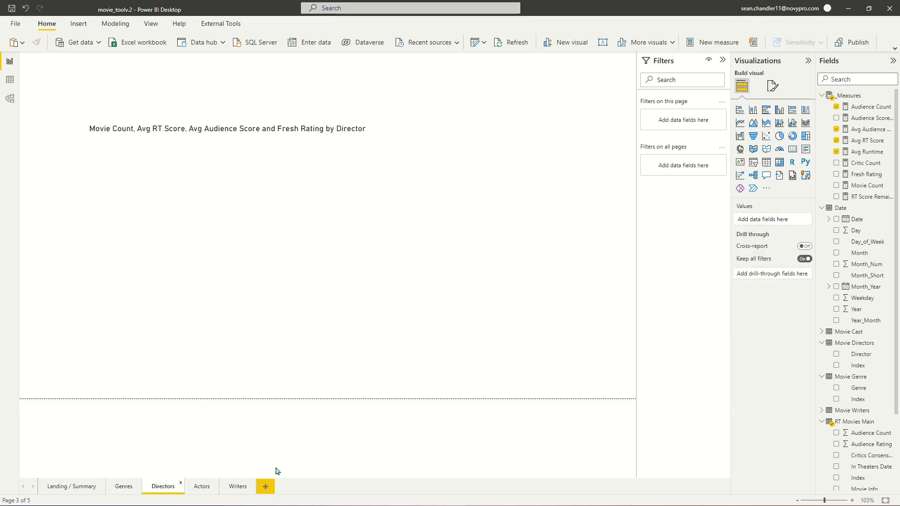
key("ctrl+v")
left_click_drag(290, 127, 266, 122)
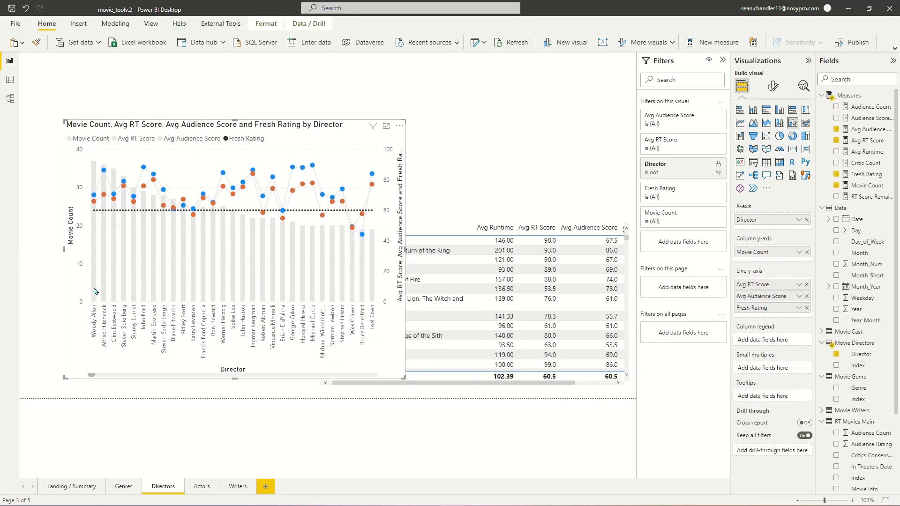
- Cross-filter the page by Woody Allen and enlarge the movie table upward and leftward to about the height of the combo chart
left_click(94, 291)
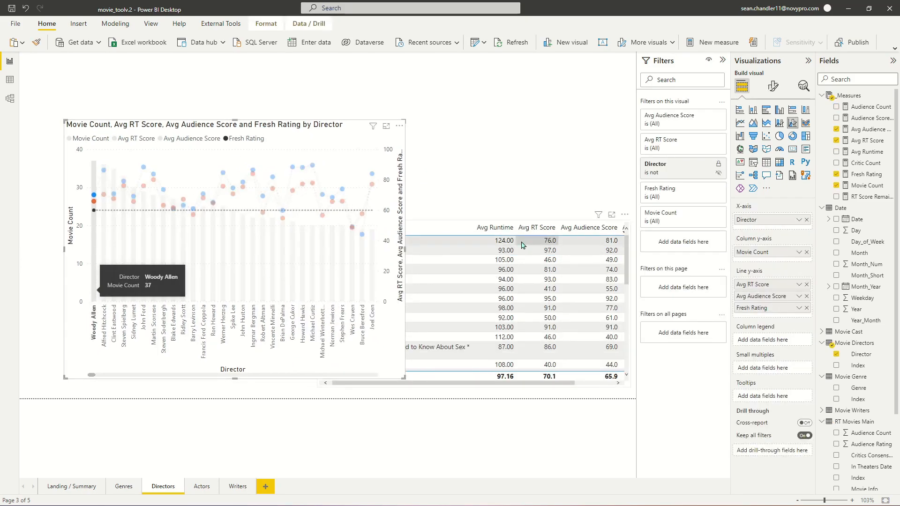
left_click(495, 225)
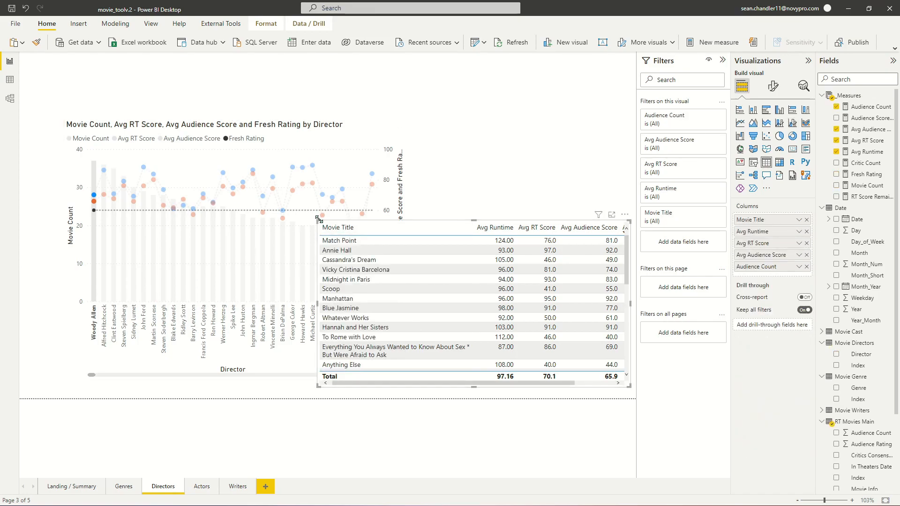
left_click_drag(319, 209, 289, 114)
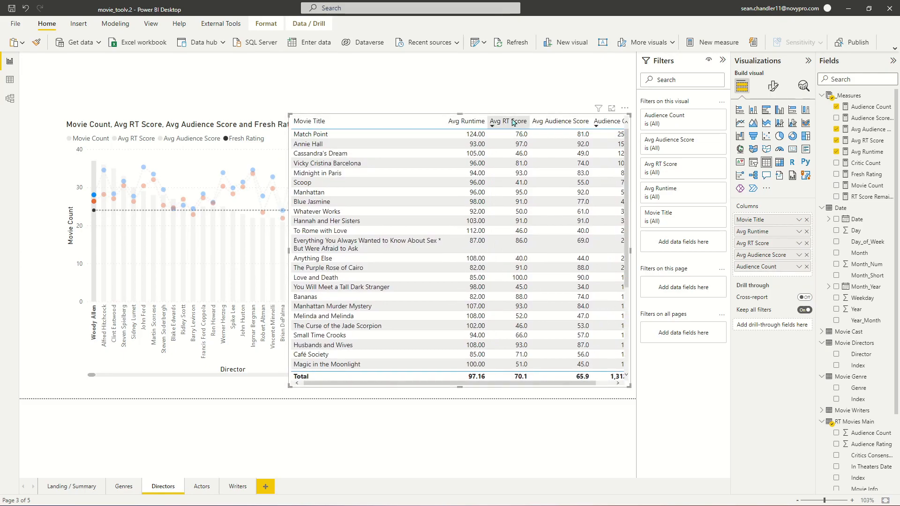
- Try sorting the filtered movie table by Avg RT Score, Avg Audience Score, Movie Title, Avg Runtime and finally Audience Count
left_click(509, 121)
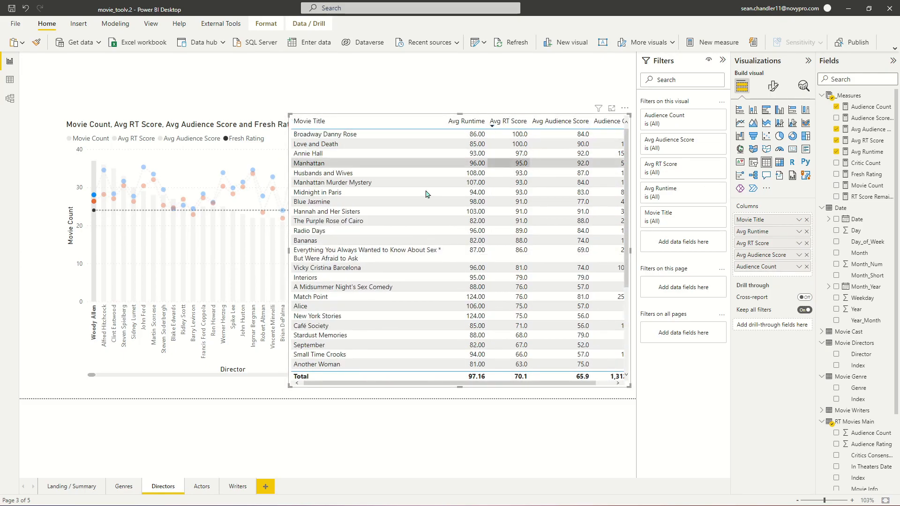
left_click(561, 121)
left_click(199, 123)
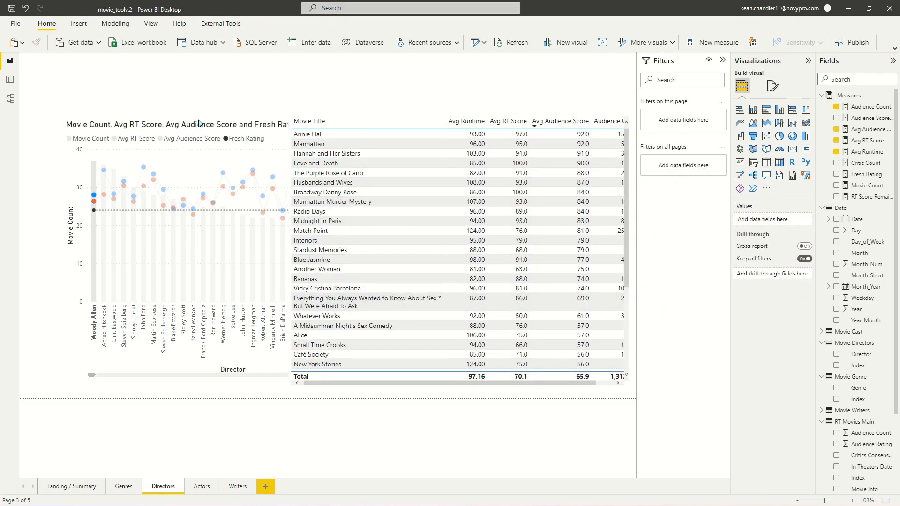
left_click(361, 126)
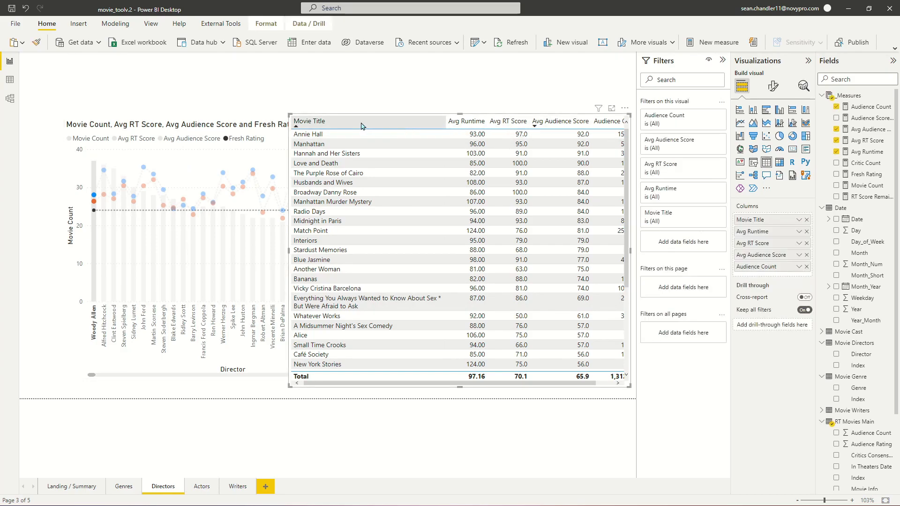
left_click(361, 125)
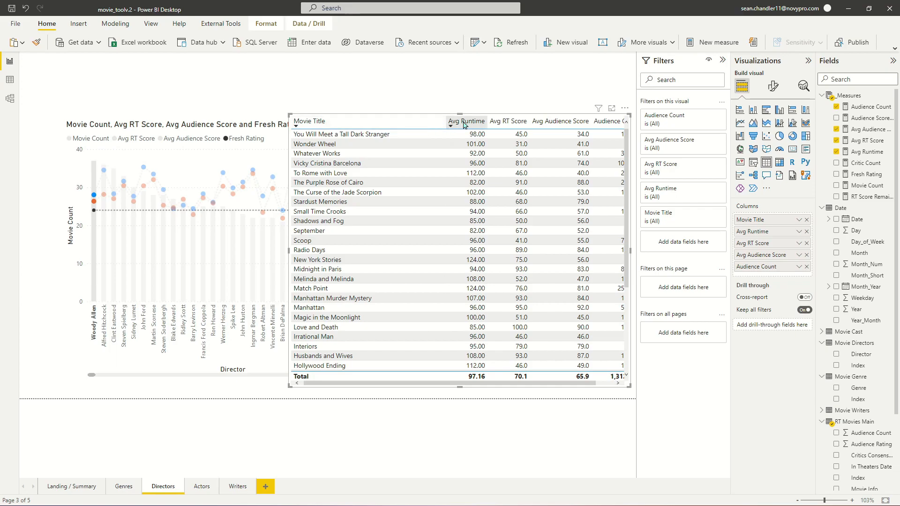
left_click(465, 123)
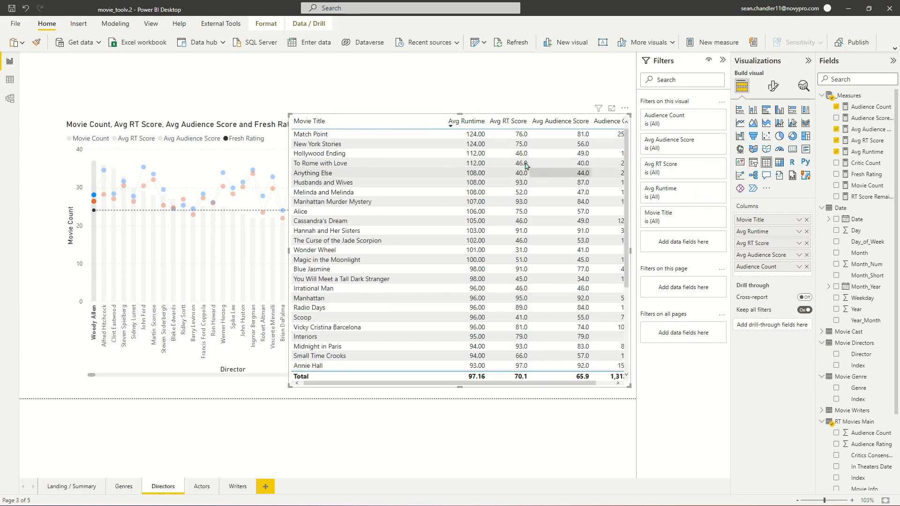
left_click(93, 211)
left_click(597, 123)
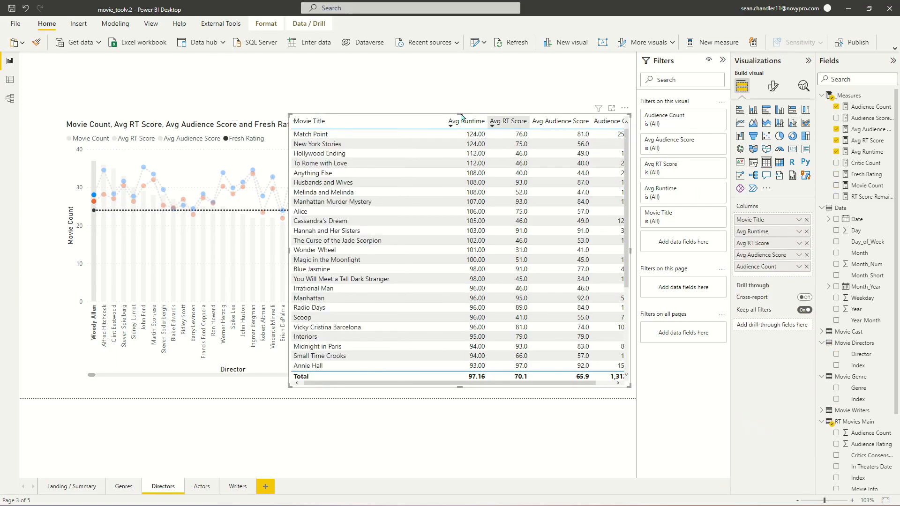
- Clear the Woody Allen cross-filter, then move the combo chart left and narrow it so it no longer overlaps the movie table
left_click(368, 83)
left_click(131, 142)
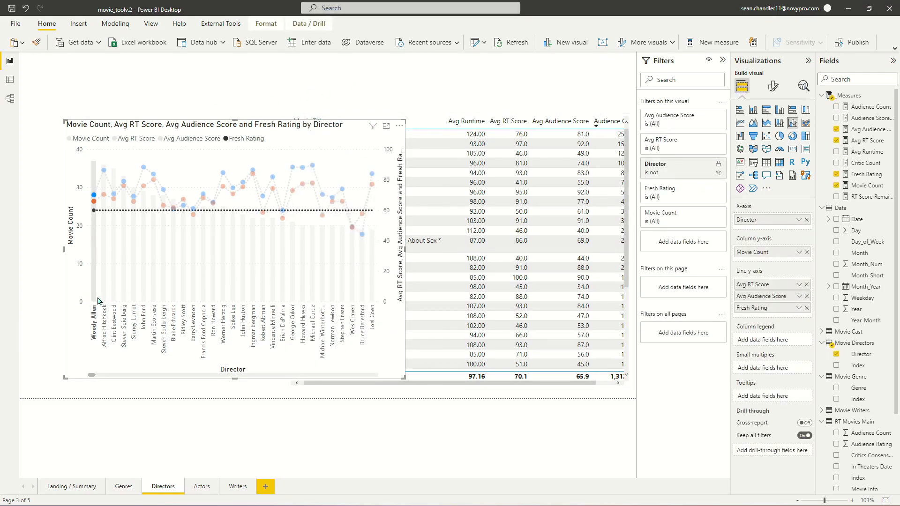
left_click(94, 175)
left_click(352, 111)
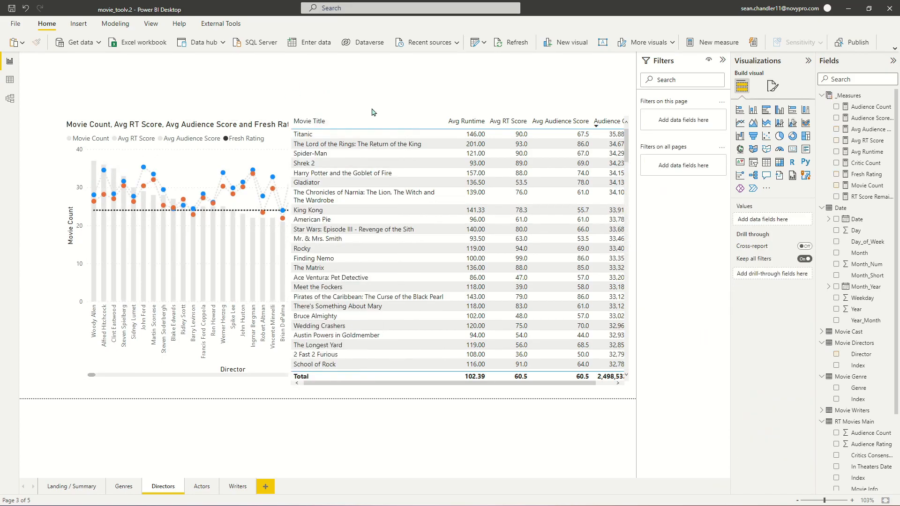
left_click_drag(222, 130, 200, 131)
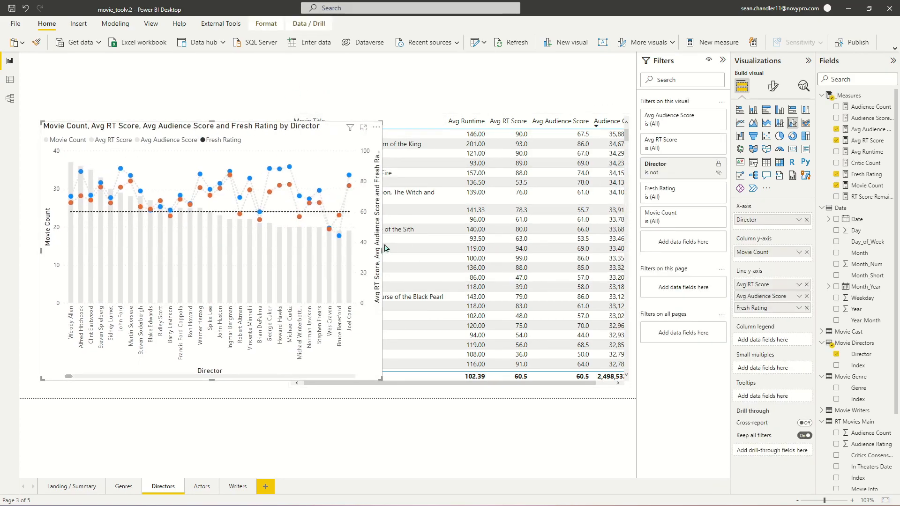
left_click_drag(383, 254, 273, 253)
left_click(478, 92)
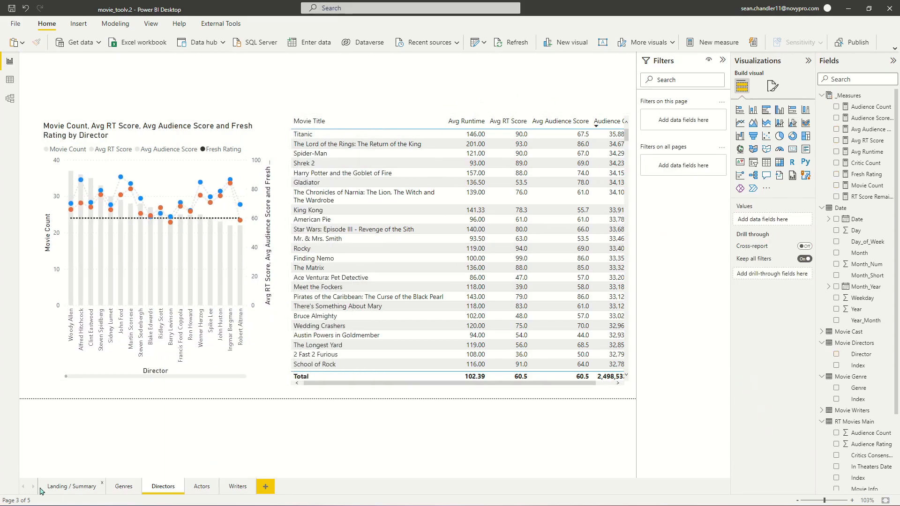
- Copy the RT Score and Audience Score donut charts from the Genres page to the Directors page and place them near its upper edge
left_click(124, 486)
left_click(422, 121)
left_click(551, 117, "ctrl")
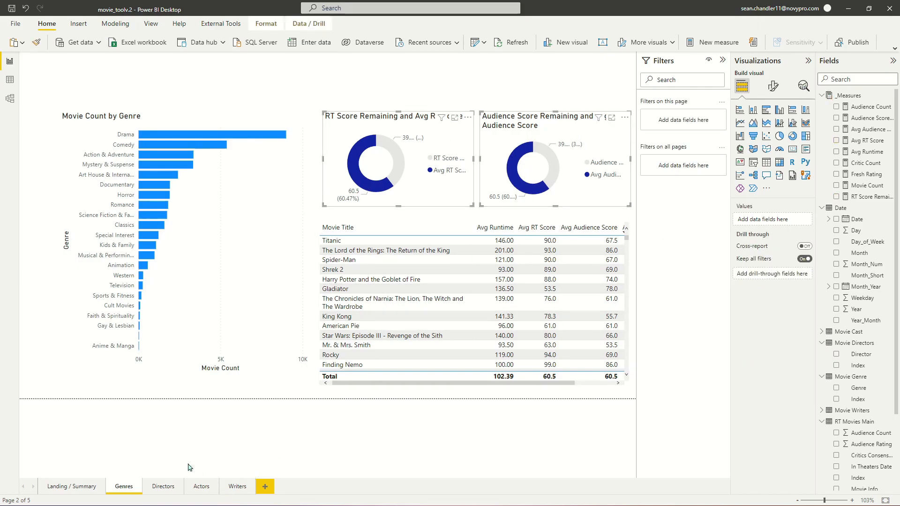
left_click(163, 486)
key("ctrl+v")
left_click_drag(521, 116, 503, 70)
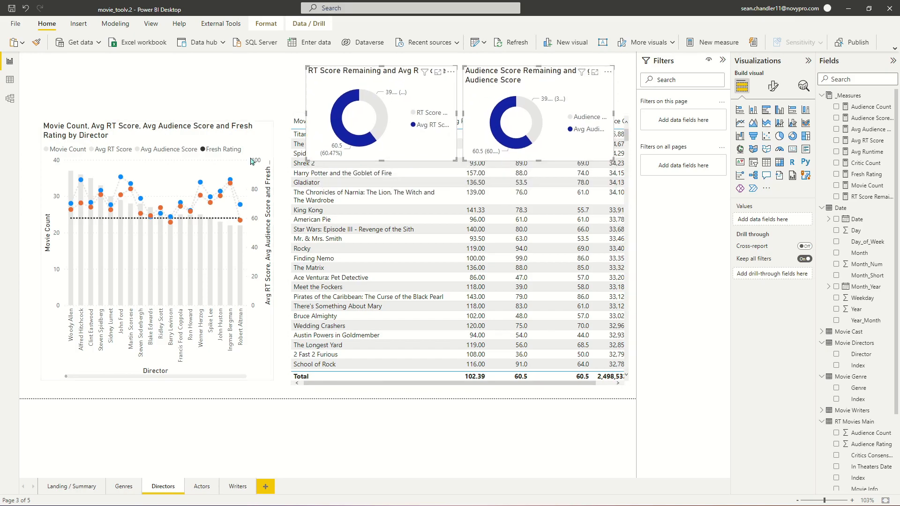
- Shorten the movie table from its upper edge to make room for the donut charts and nudge both donuts slightly down and left
left_click(294, 119)
left_click_drag(472, 114, 497, 179)
left_click(411, 80)
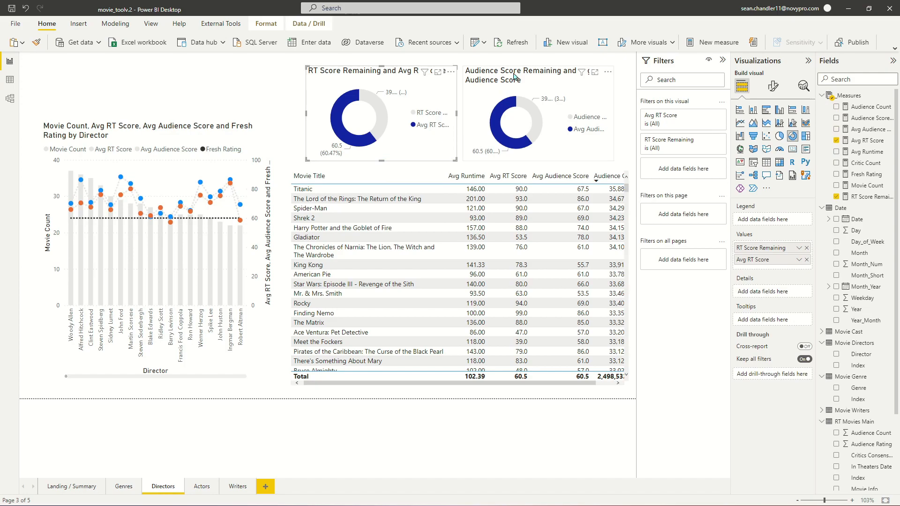
left_click(514, 76, "ctrl")
left_click_drag(514, 76, 512, 79)
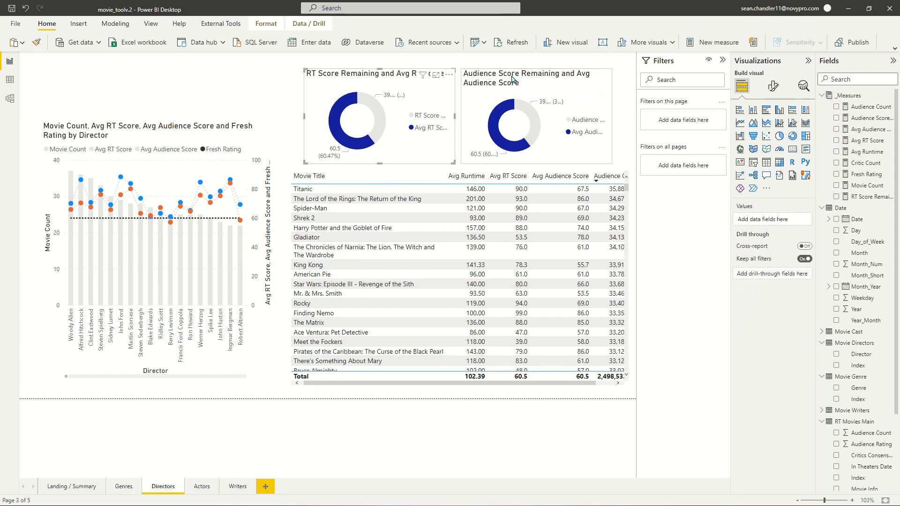
- Check the cross-filtering of the donuts and movie table for the combo chart's first directors in turn, and clear the selection
left_click(71, 295)
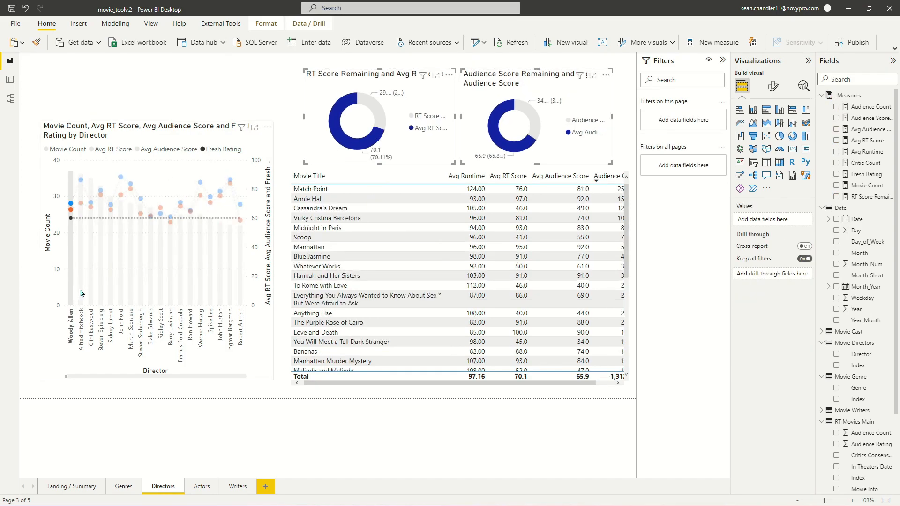
left_click(81, 293)
left_click(91, 294)
left_click(101, 293)
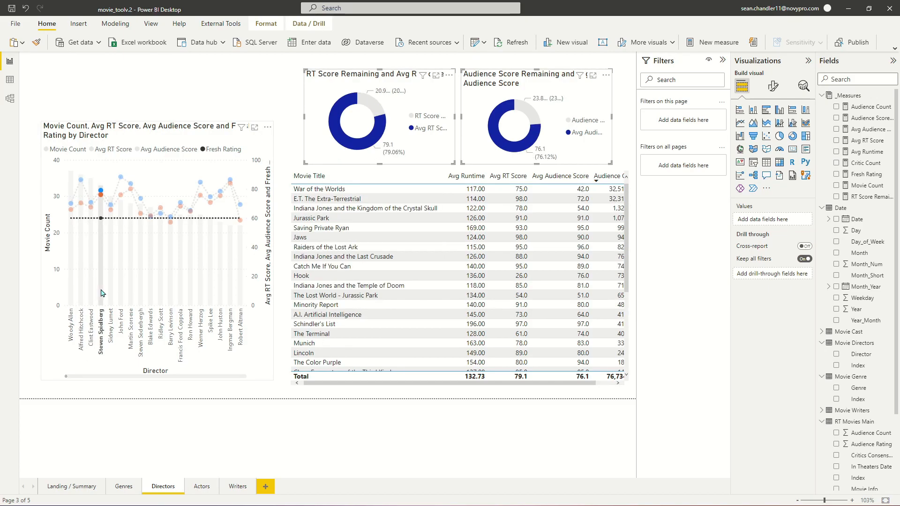
left_click(111, 294)
left_click(118, 298)
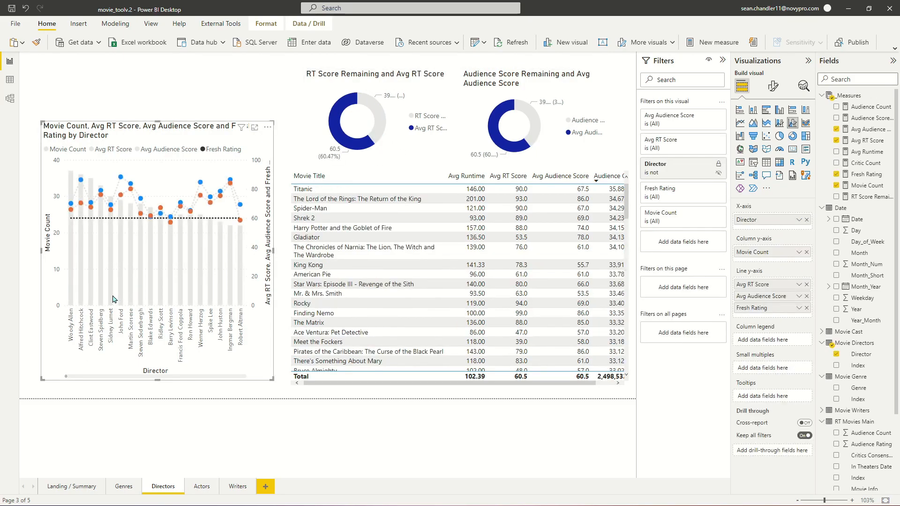
left_click(159, 289)
left_click(160, 288)
left_click(216, 117)
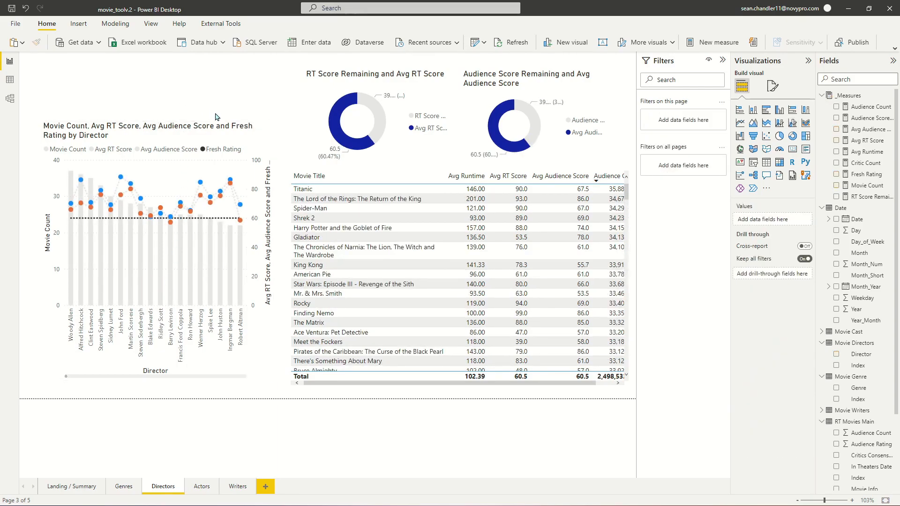
left_click(191, 132)
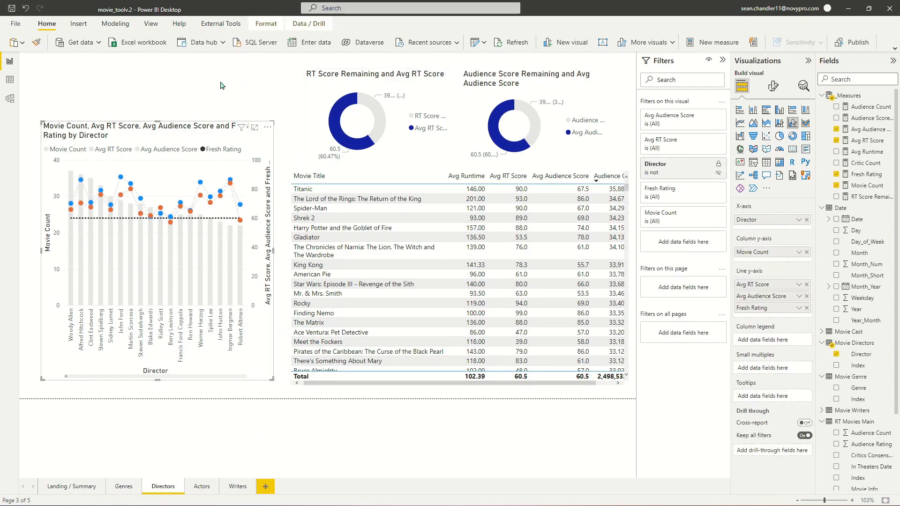
left_click(222, 86)
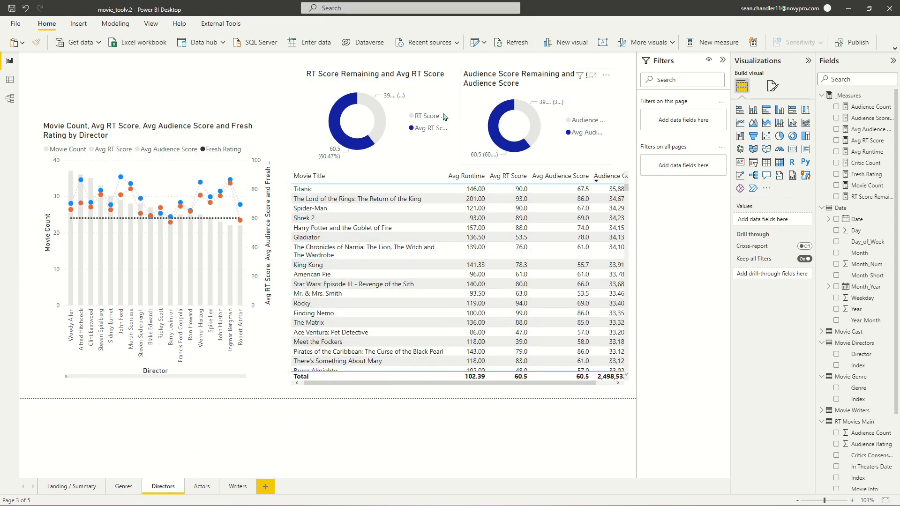
left_click(42, 125)
left_click(190, 94)
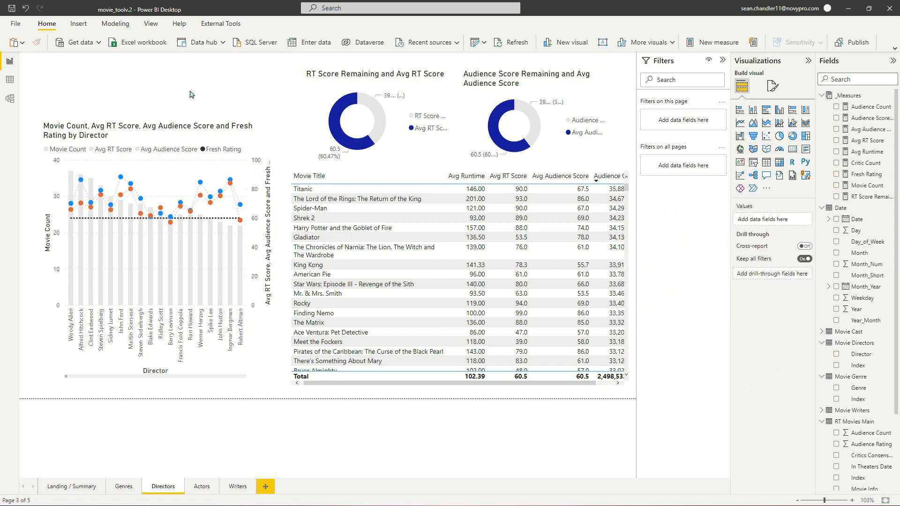
- Copy the combo chart from the Directors page to the Actors page
left_click(198, 135)
left_click(210, 486)
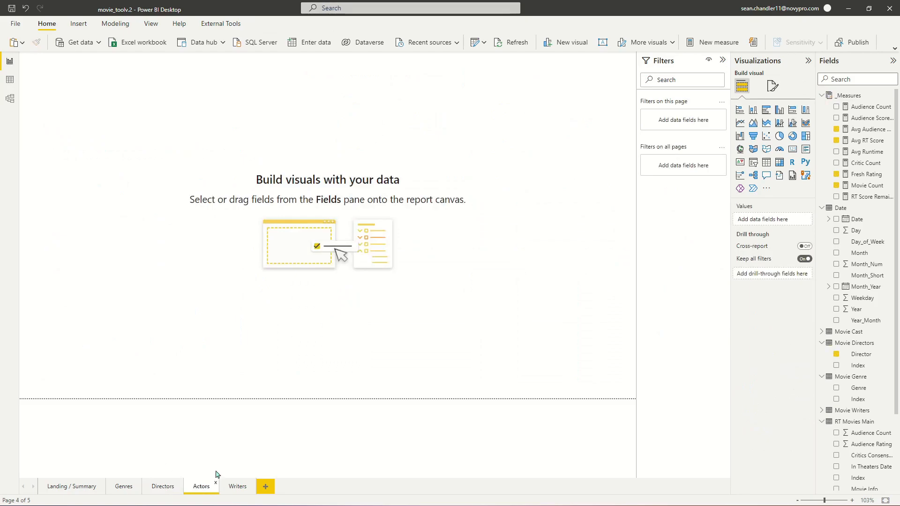
left_click(158, 487)
left_click(162, 127)
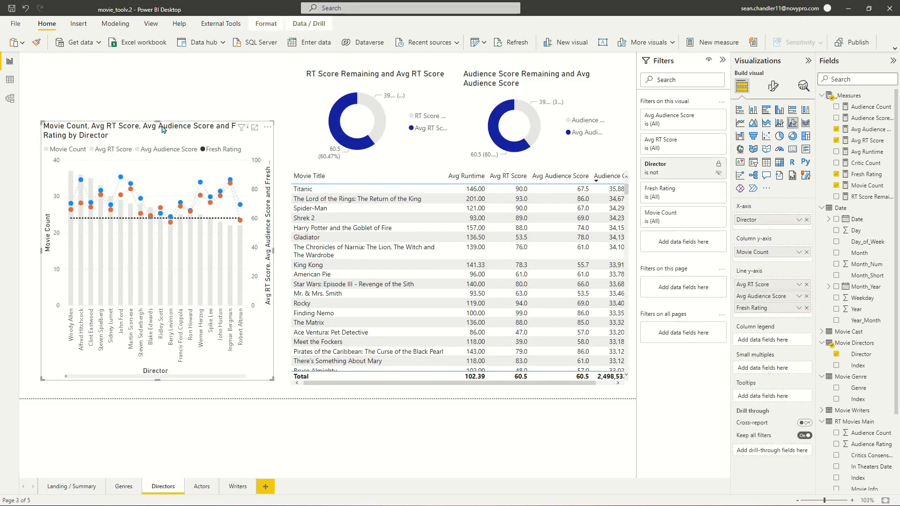
left_click(202, 487)
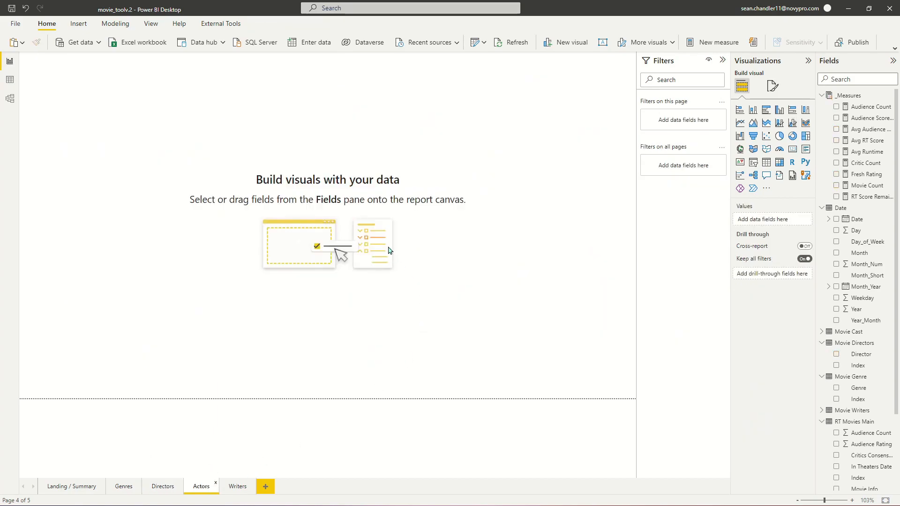
left_click(17, 41)
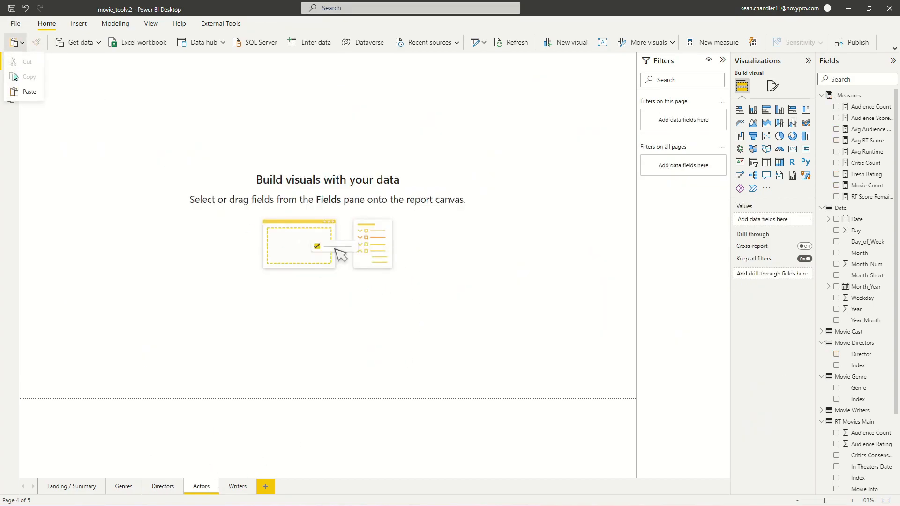
left_click(24, 91)
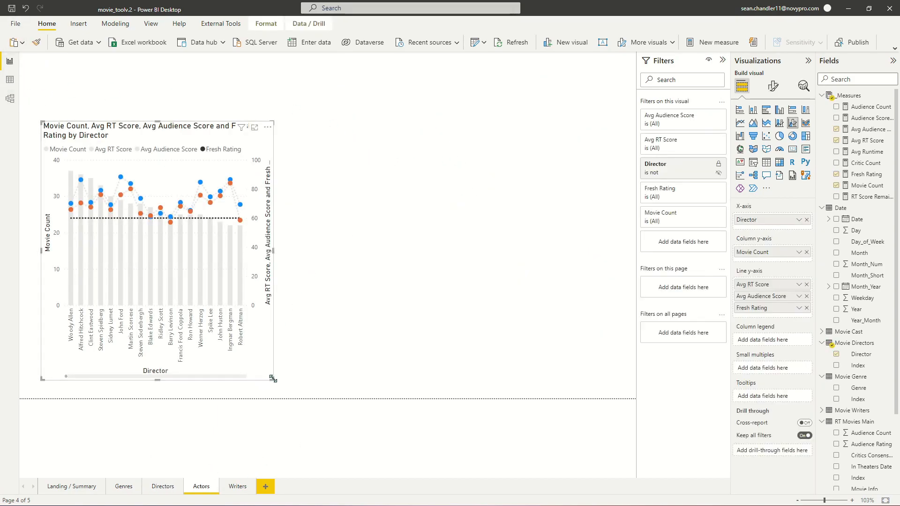
- Replace Director with Actor from Movie Cast on the copied chart's X-axis and exclude the blank actor in its basic filter
left_click(804, 220)
left_click(822, 332)
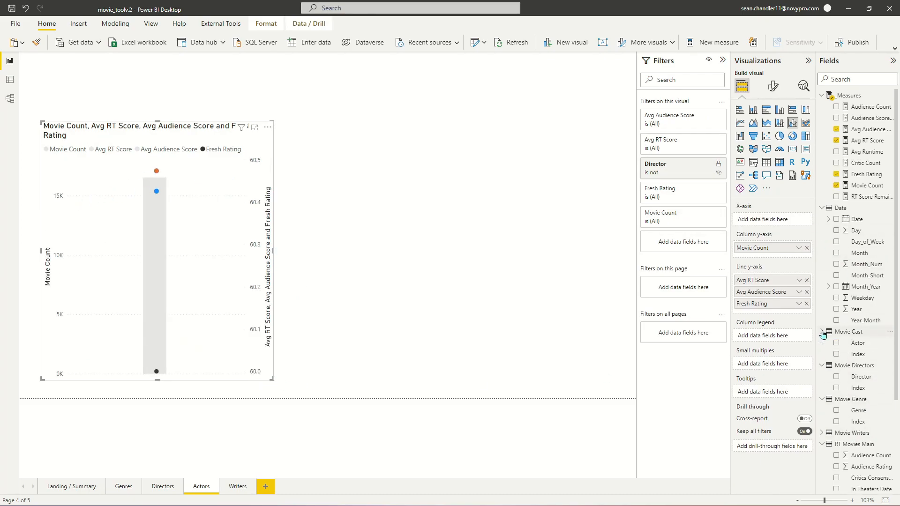
left_click_drag(859, 347, 762, 220)
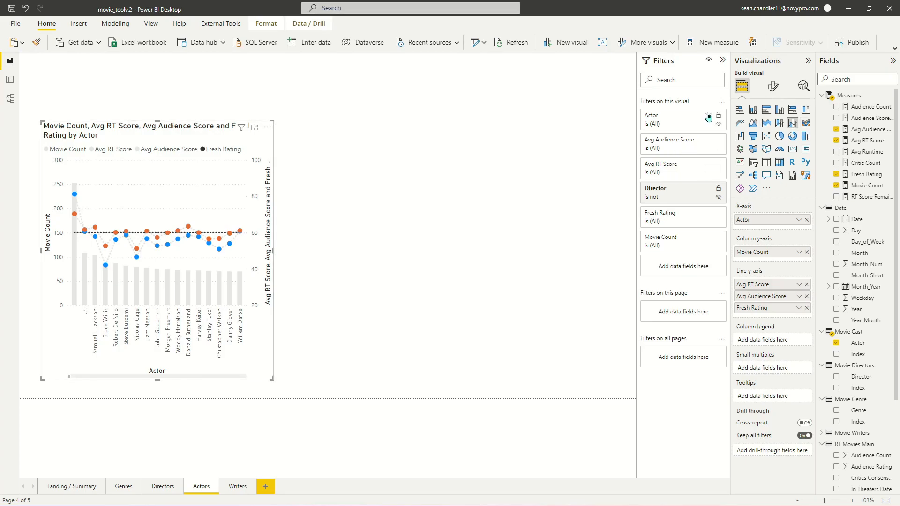
left_click(708, 117)
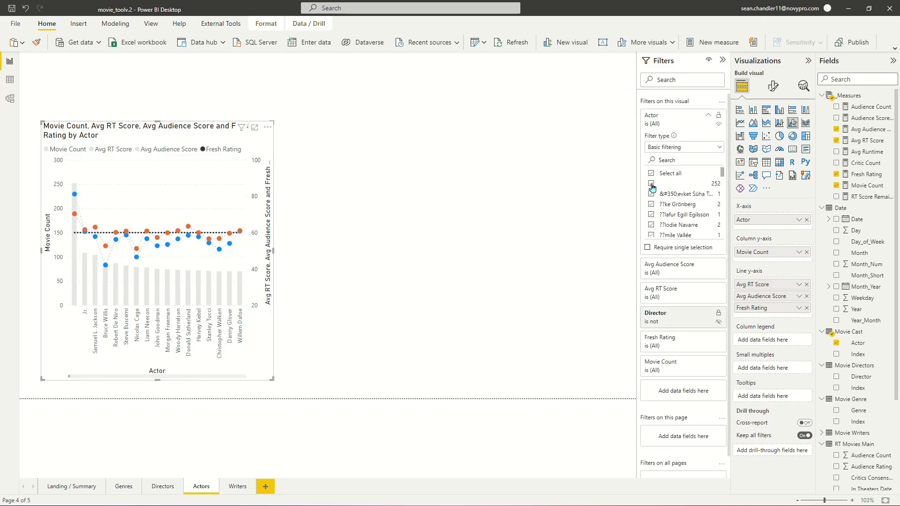
left_click(651, 184)
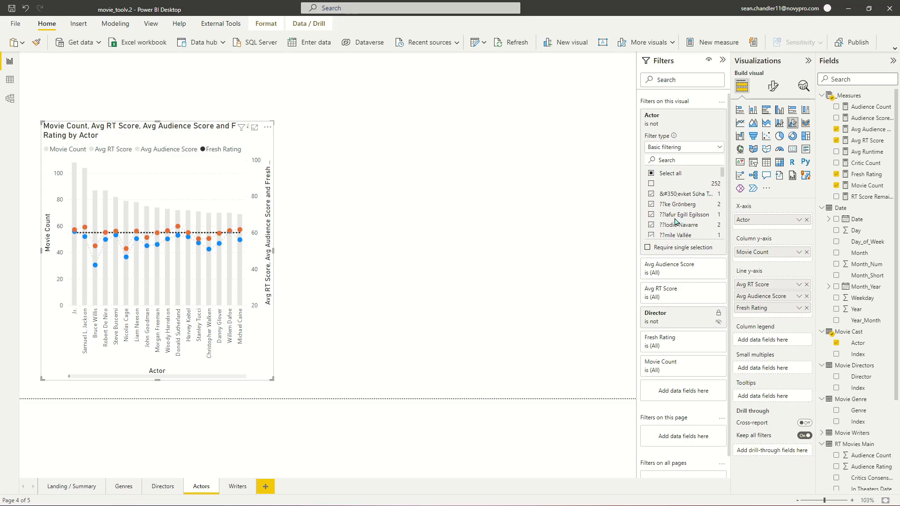
- Switch the chart's Actor filter to advanced filtering and apply the conditions "is not blank" and "is not" Jr
scroll(705, 171, "down", 2)
left_click(698, 148)
left_click(698, 161)
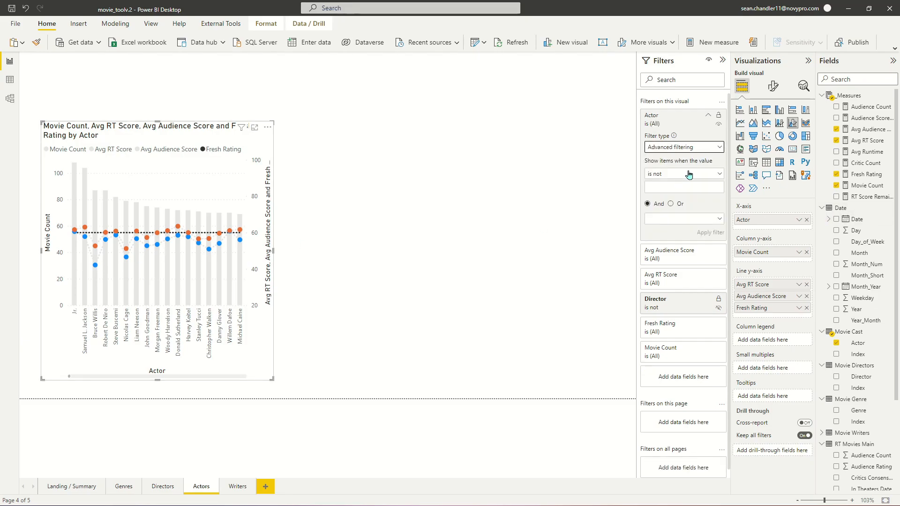
left_click(684, 174)
left_click(698, 175)
left_click(695, 177)
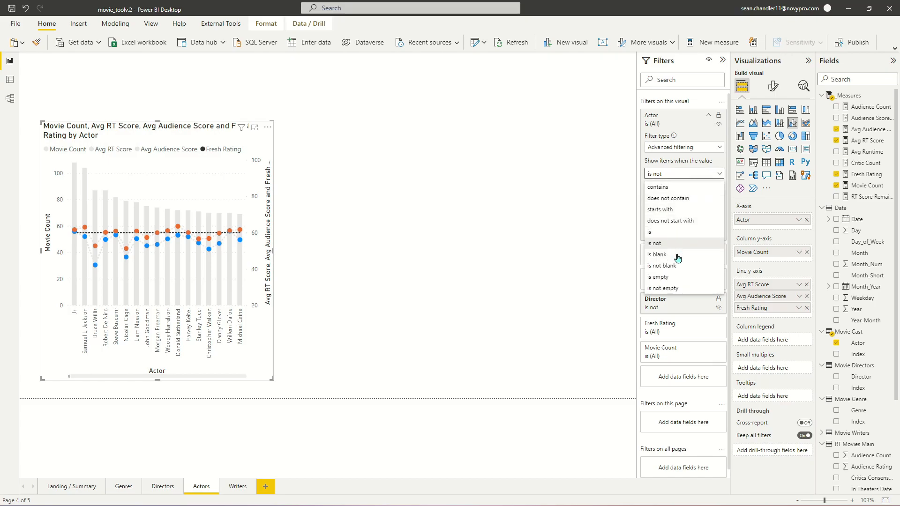
left_click(681, 266)
left_click(672, 206)
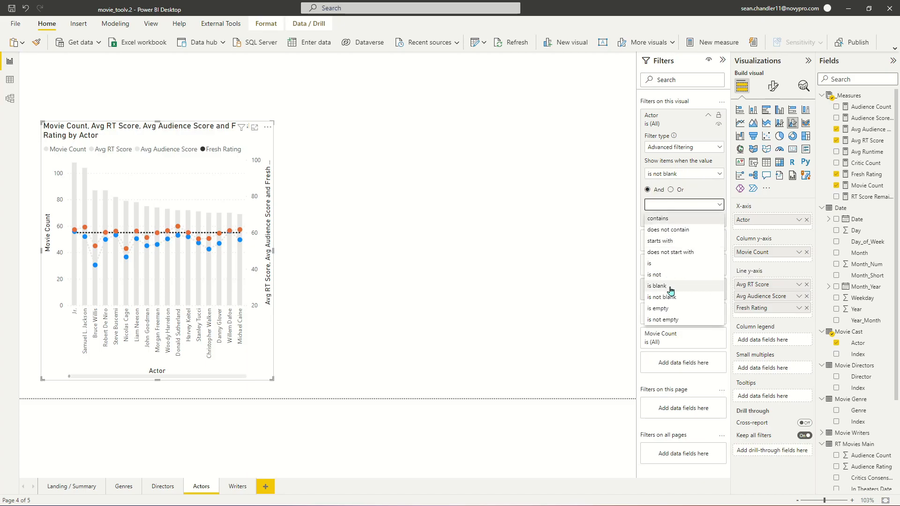
left_click(671, 275)
left_click(687, 219)
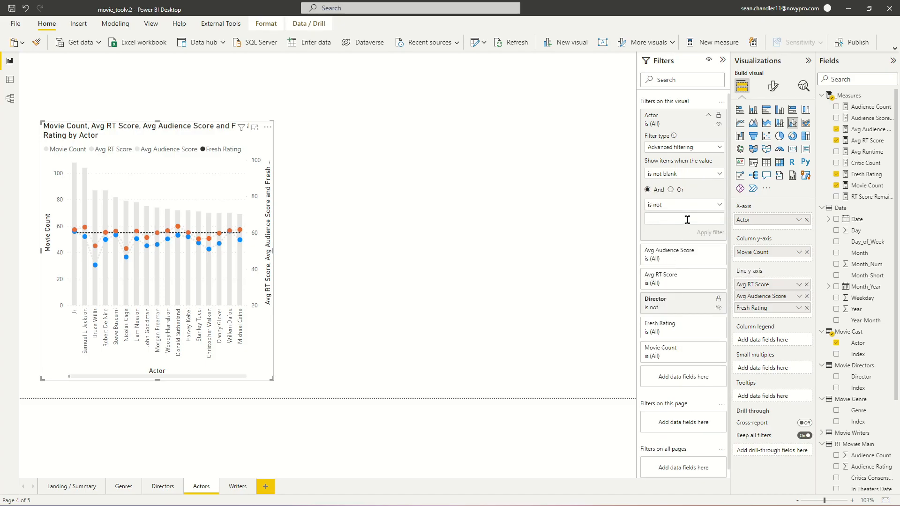
left_click(707, 233)
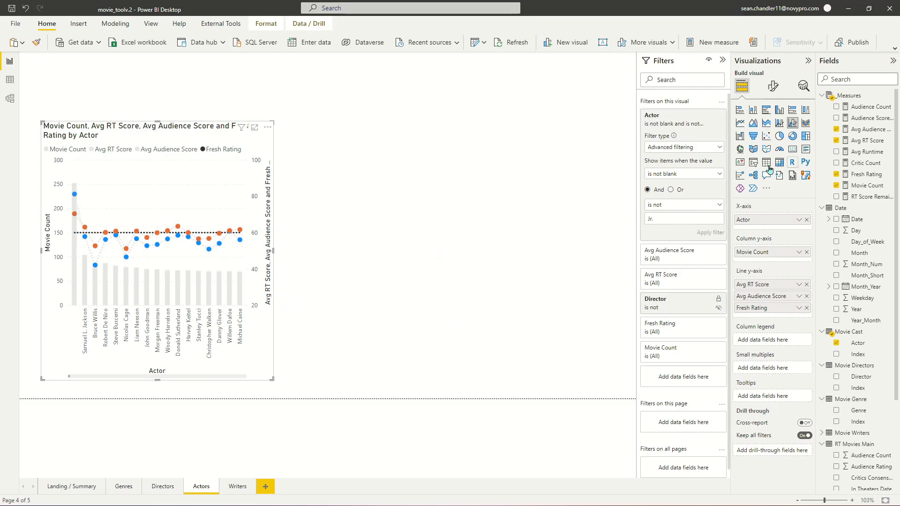
left_click(682, 174)
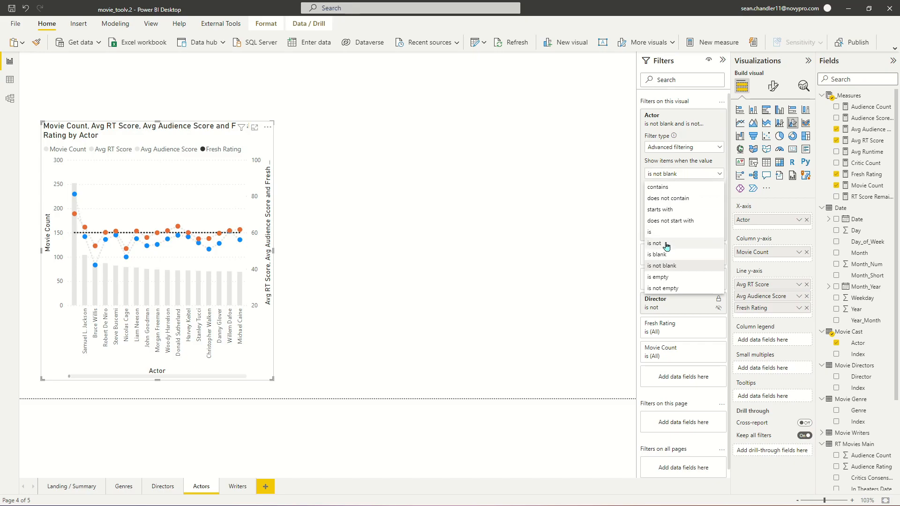
left_click(670, 243)
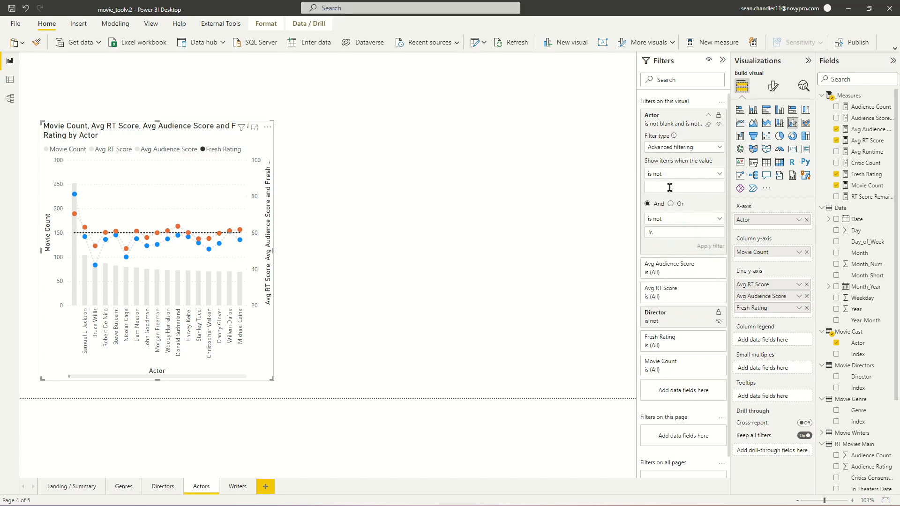
left_click(716, 176)
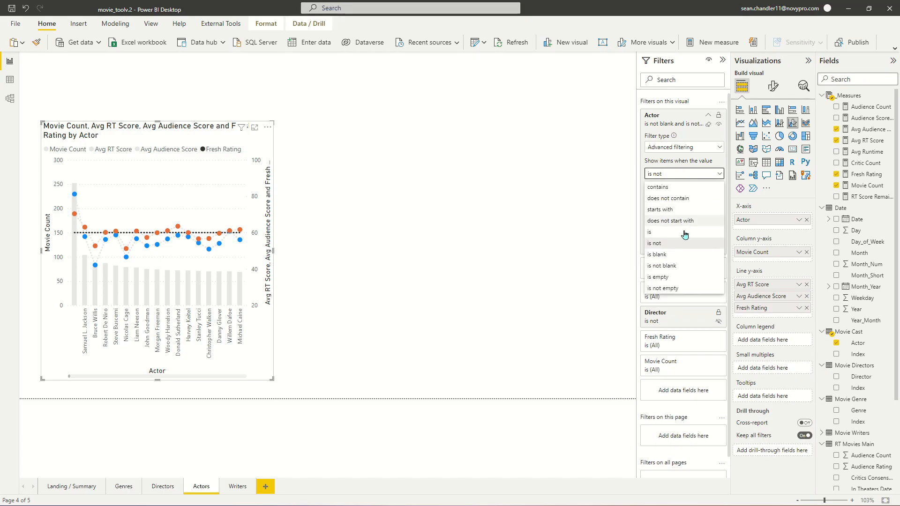
left_click(680, 266)
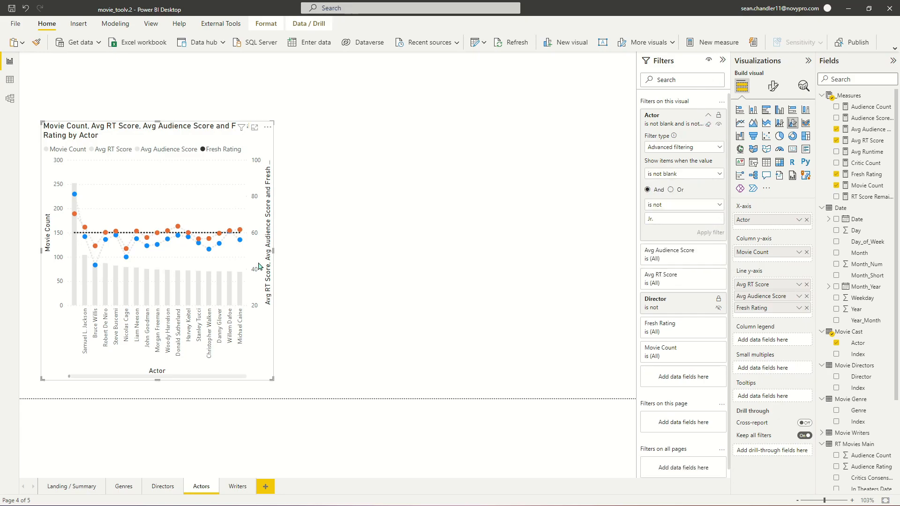
- Add a second Actor filter to the combo chart that excludes the blank actor, and widen the chart to the right
left_click(708, 115)
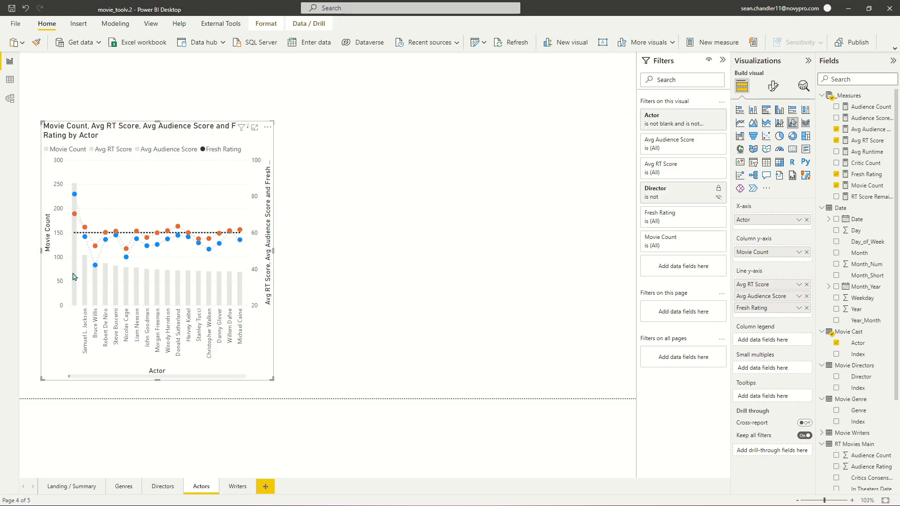
mouse_move(74, 274)
left_click_drag(858, 343, 685, 274)
left_click(668, 198)
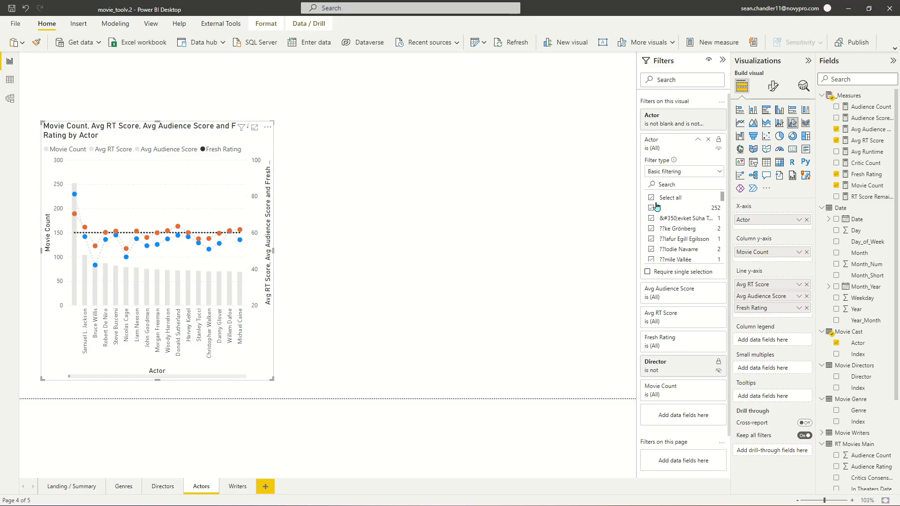
left_click(651, 208)
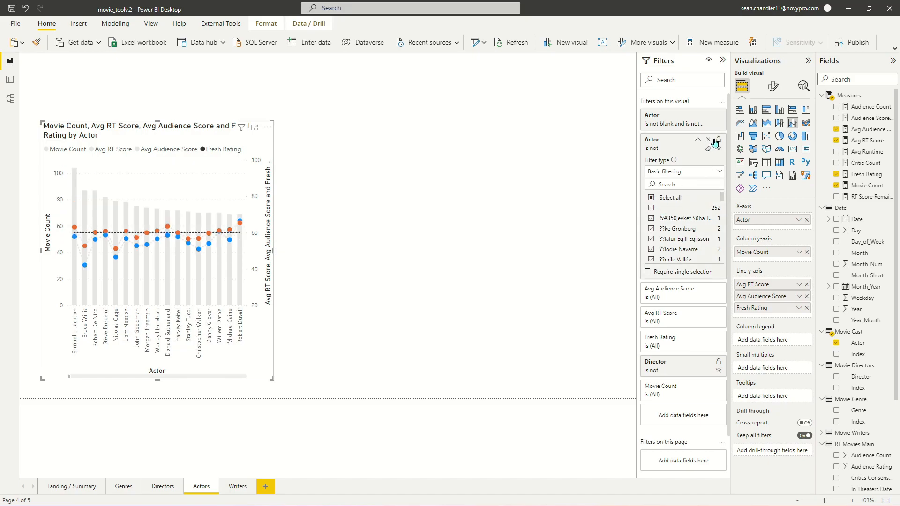
left_click(698, 140)
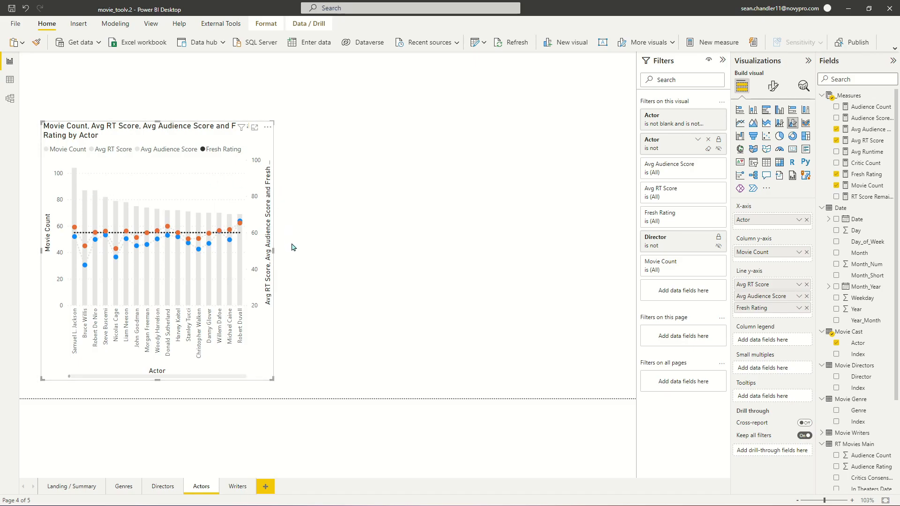
left_click_drag(272, 379, 346, 377)
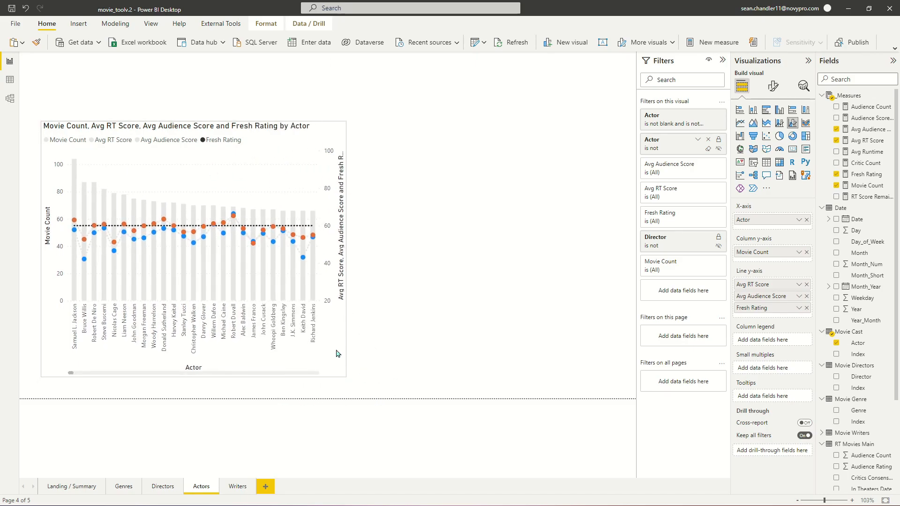
left_click(430, 186)
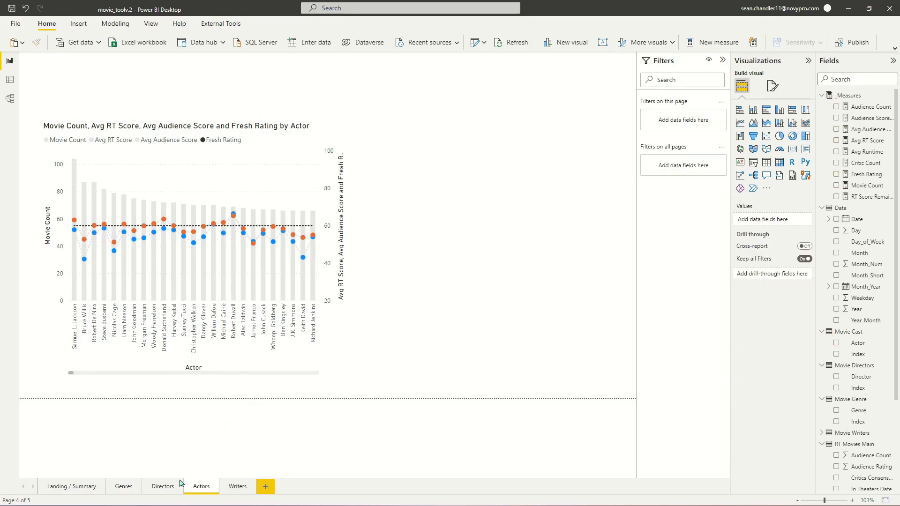
- Copy the movie table and both score donut charts from the Directors page to the Actors page
left_click(167, 488)
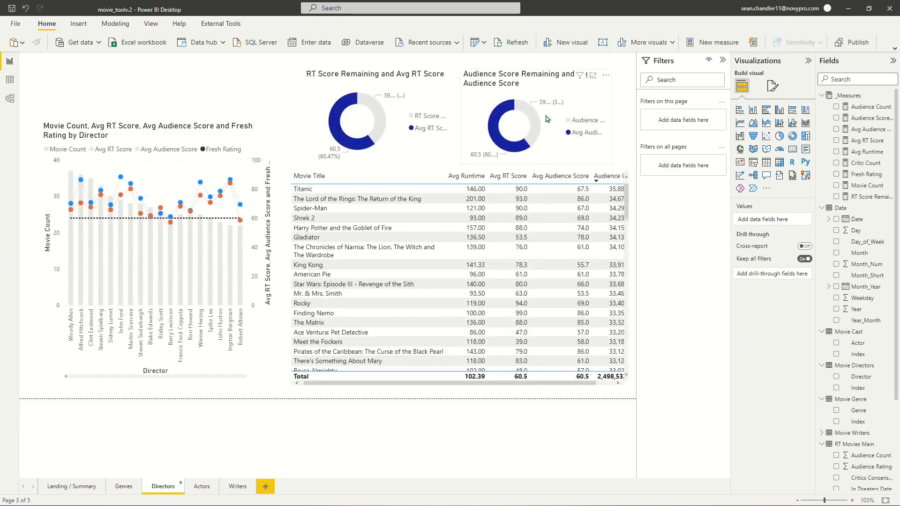
left_click(307, 173)
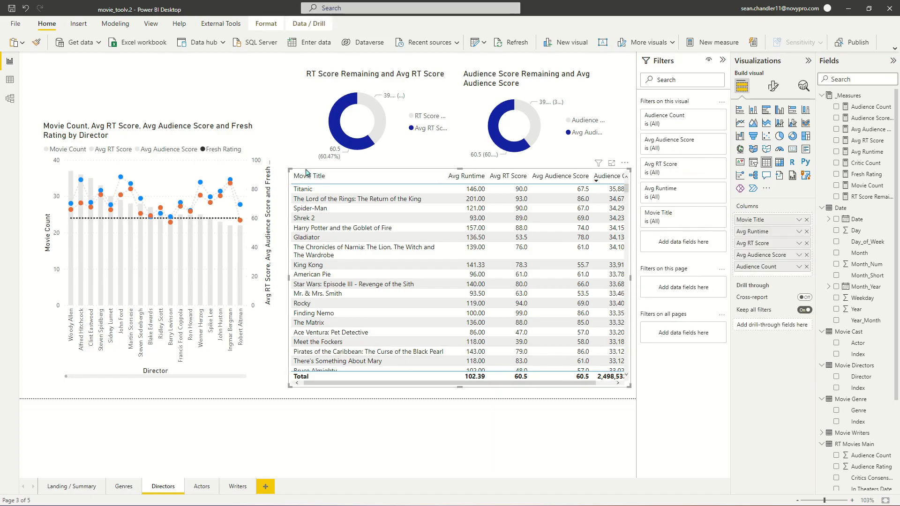
left_click(387, 75, "ctrl")
left_click(502, 78, "ctrl")
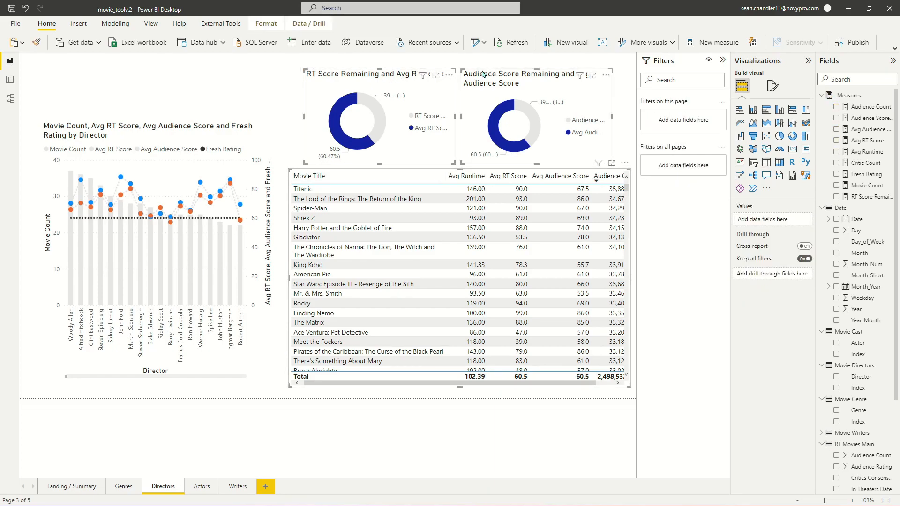
left_click(199, 488)
key("ctrl+v")
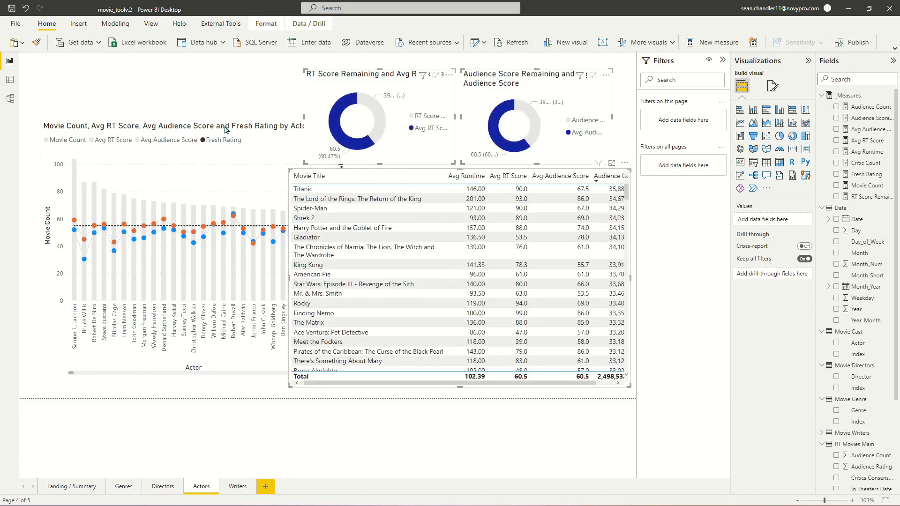
- Narrow the Actors combo chart so it clears the movie table and move it slightly left and down
left_click(336, 271)
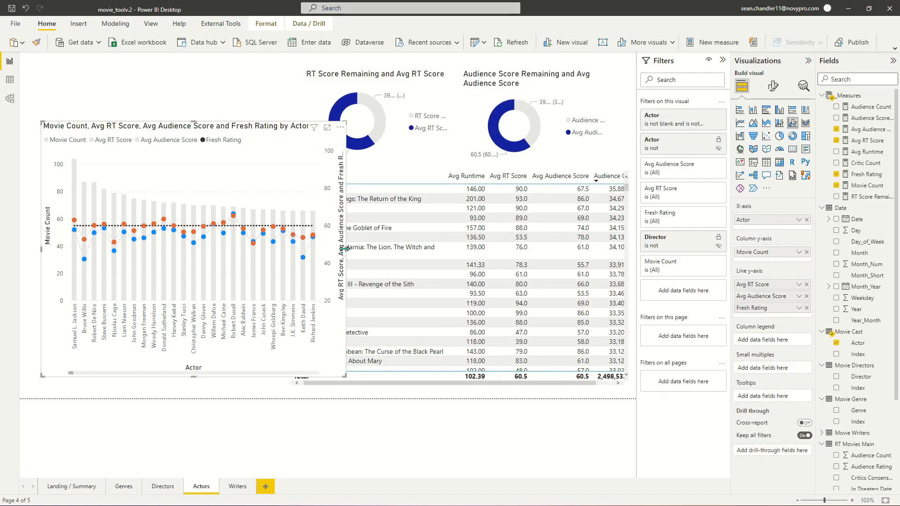
left_click_drag(345, 248, 289, 249)
left_click_drag(202, 130, 192, 140)
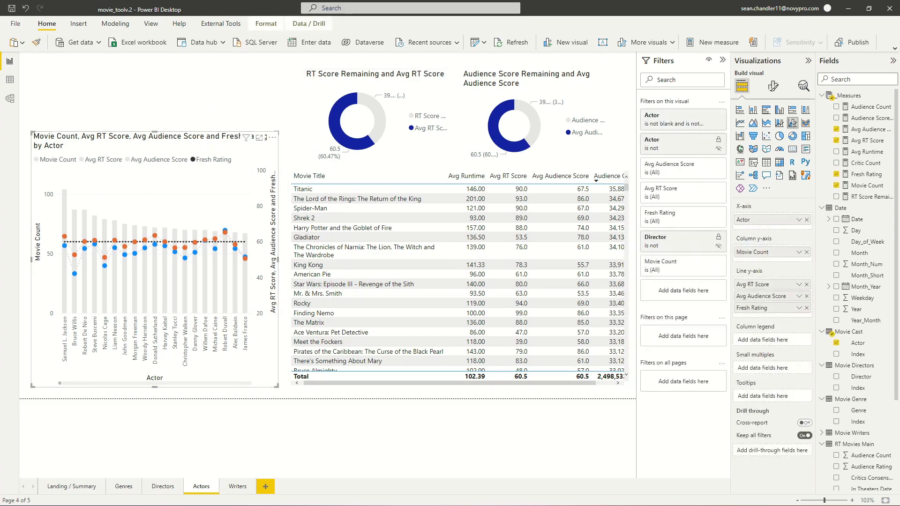
- Copy the combo chart, both score donut charts and the movie table from the Actors page to the Writers page
left_click(364, 76)
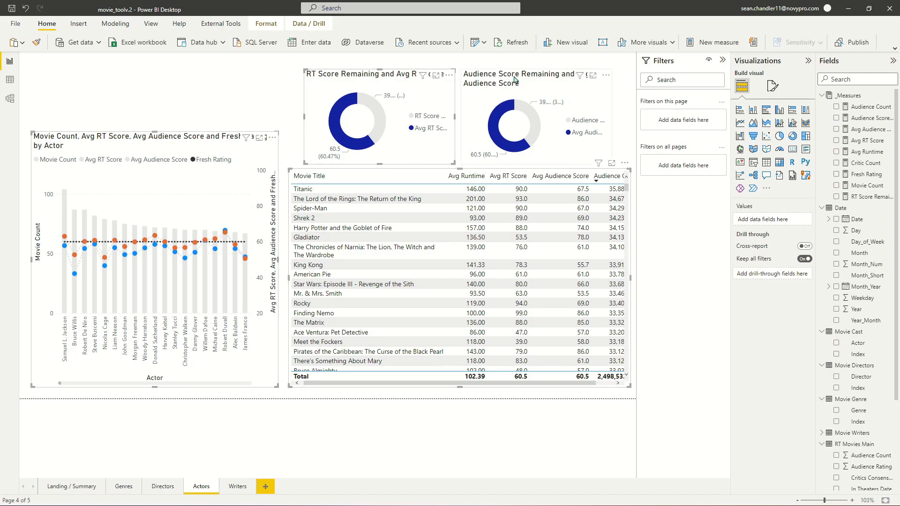
left_click(238, 486)
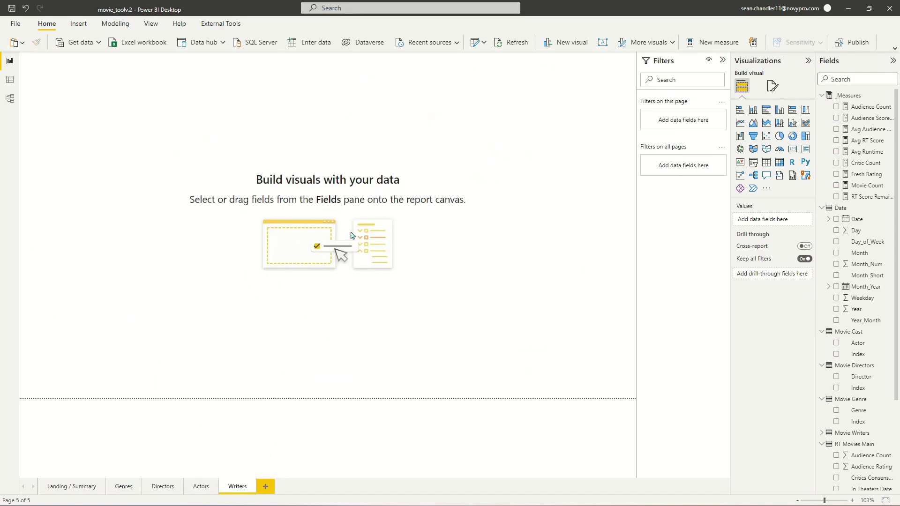
left_click(22, 43)
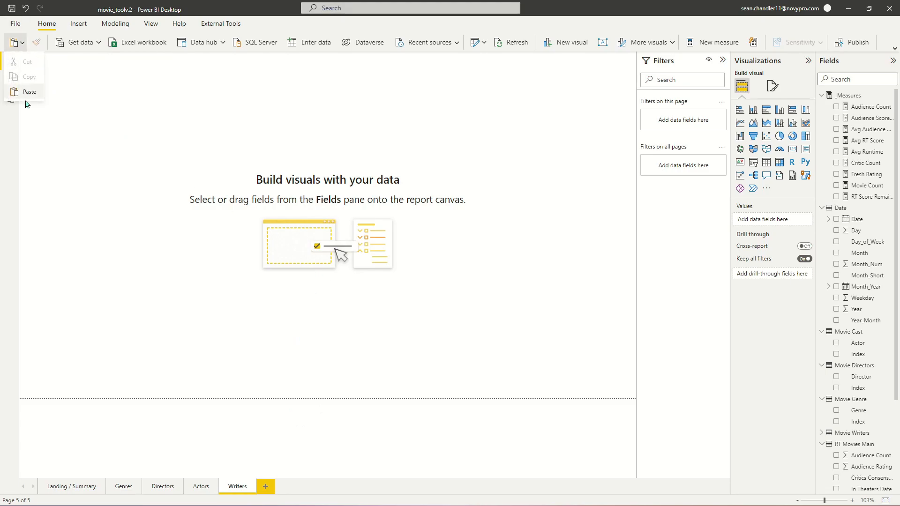
left_click(26, 94)
- Replace Actor with the Writer field from Movie Writers on the X-axis of the Writers page's combo chart
left_click(240, 149)
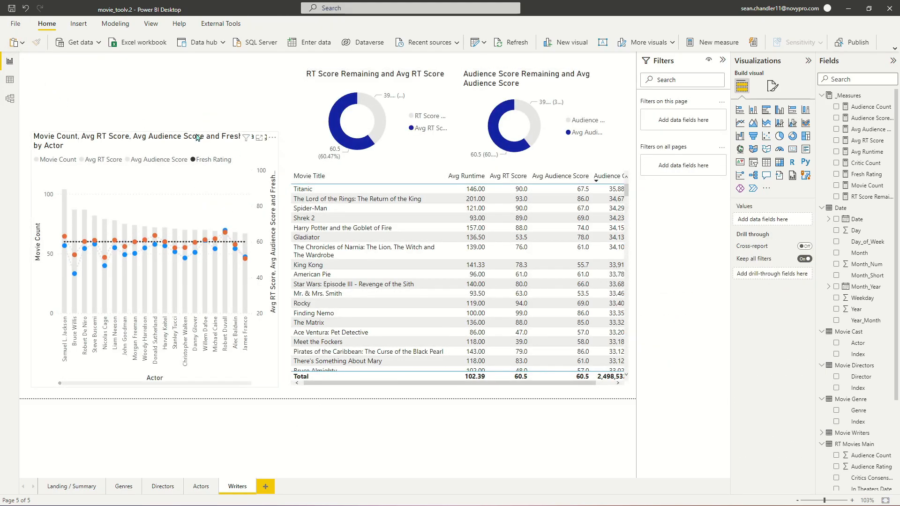
left_click(807, 220)
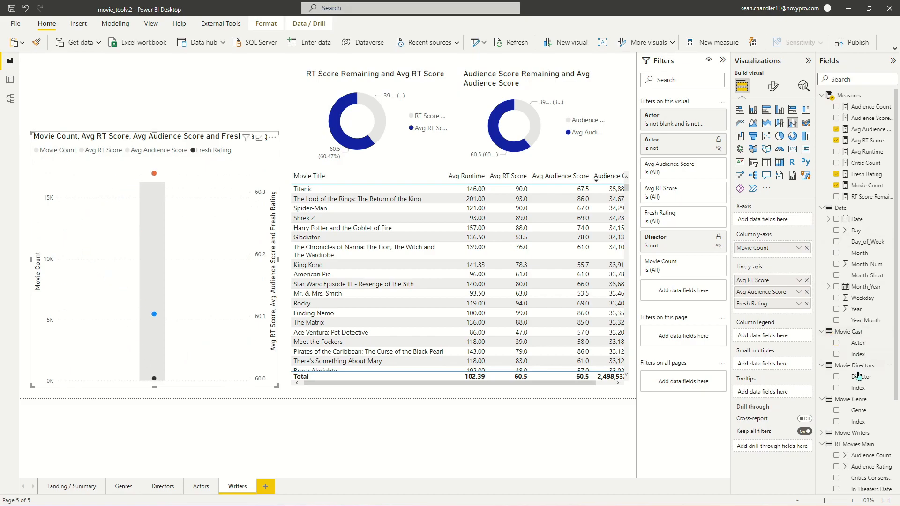
scroll(865, 402, "down", 5)
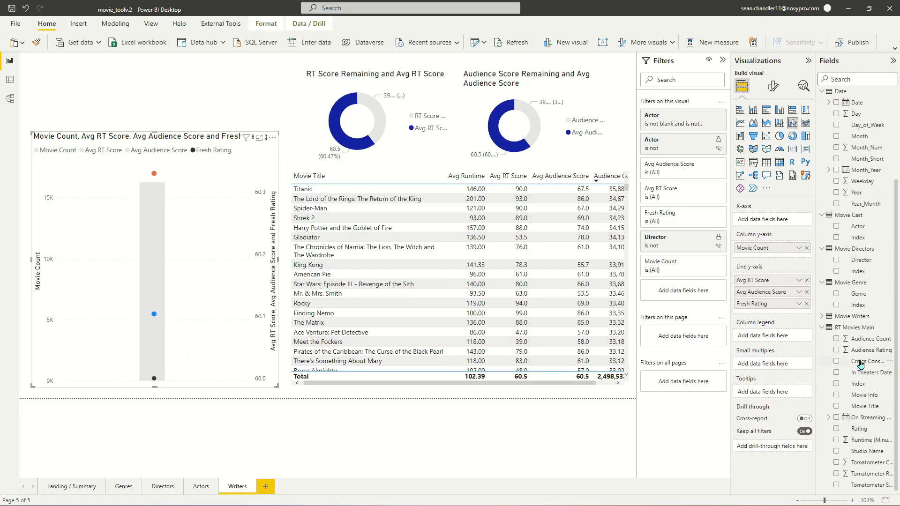
left_click(822, 317)
left_click(836, 338)
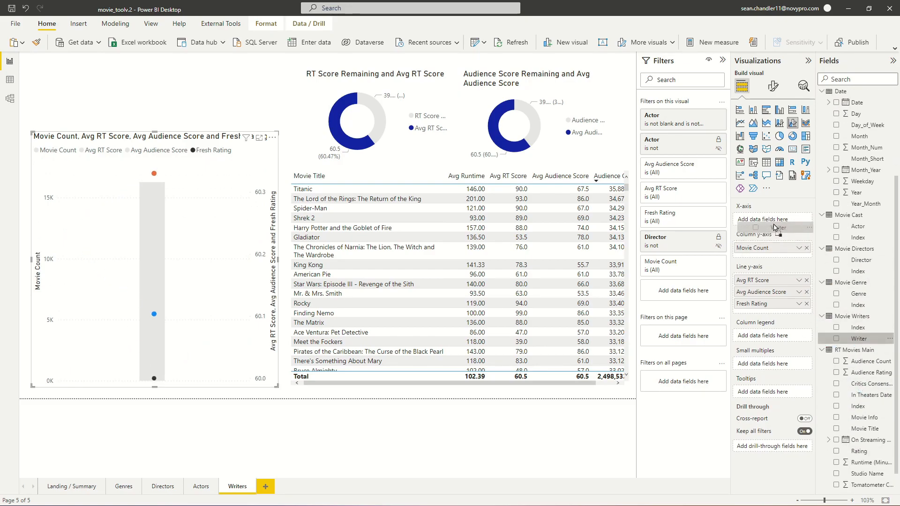
left_click(185, 98)
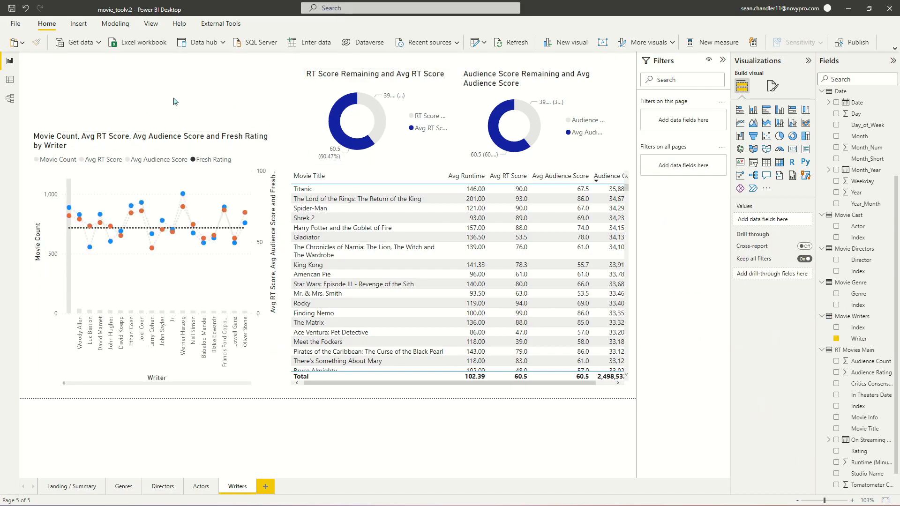
- Remove both Actor filters and the Director filter from the Writers page's combo chart
left_click(147, 140)
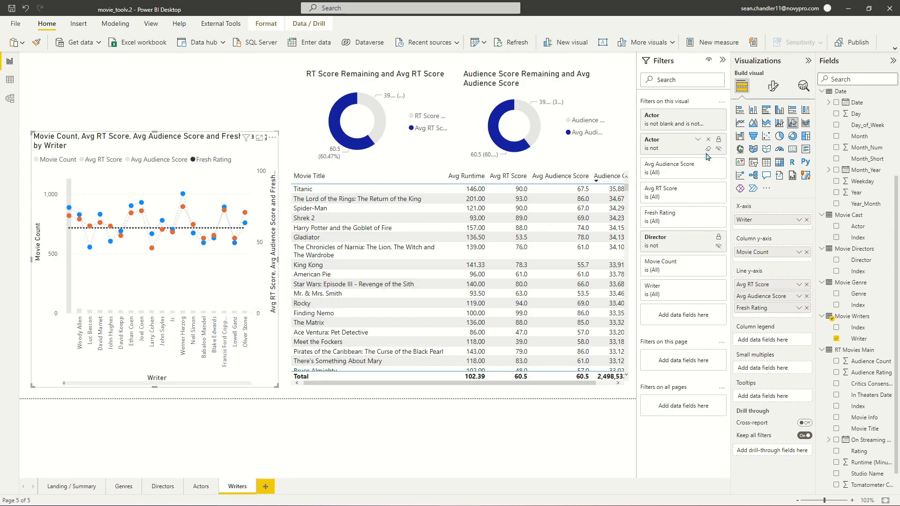
left_click(707, 148)
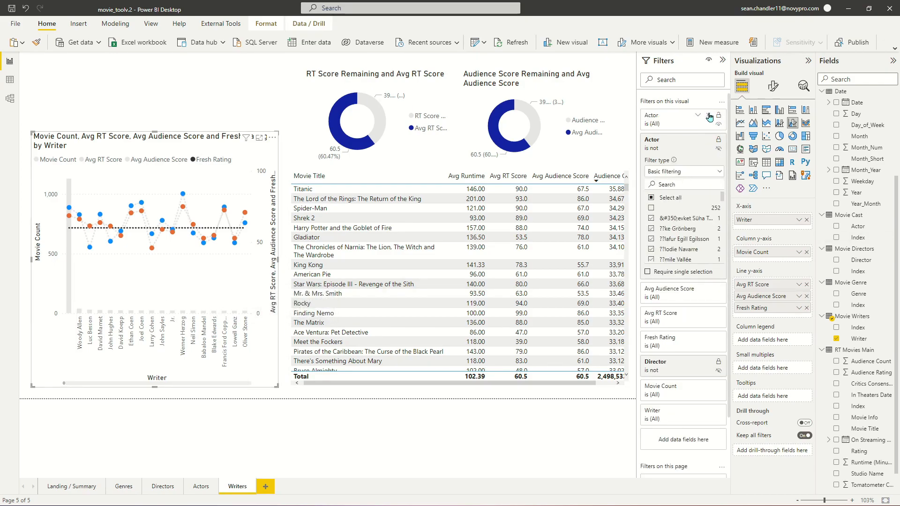
scroll(711, 126, "down", 1)
left_click(709, 115)
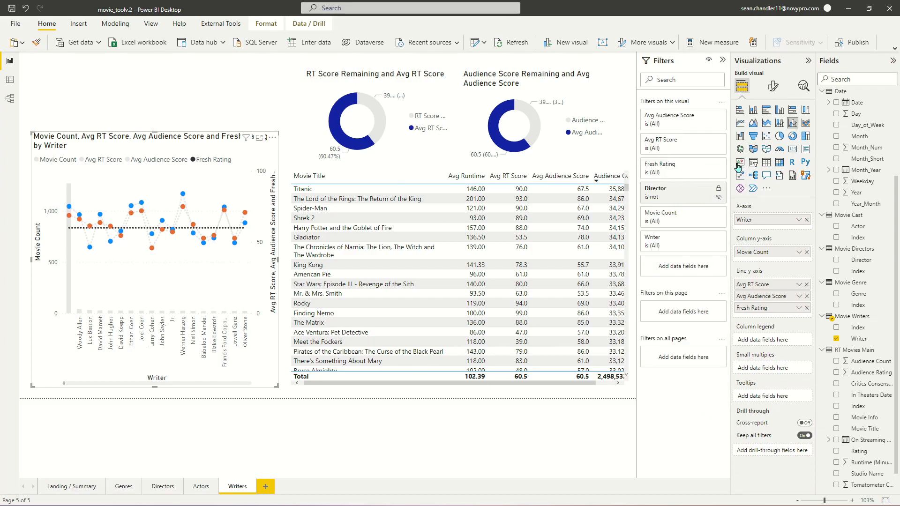
left_click(708, 189)
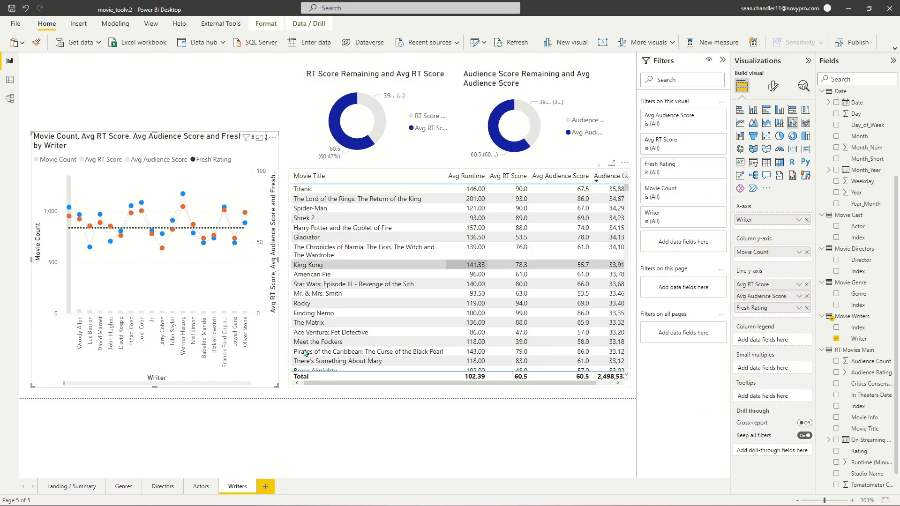
- Remove the leftover Director filter from the Actors page's combo chart and return to the Writers page
left_click(201, 487)
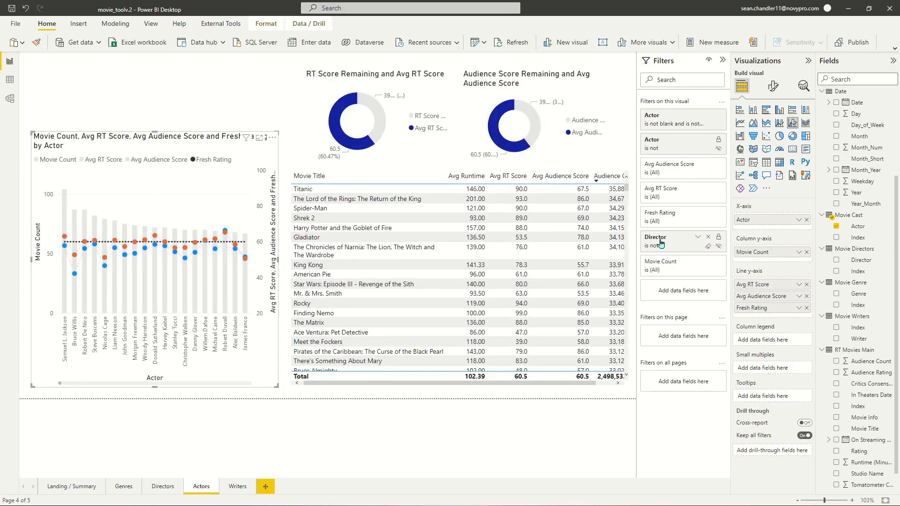
left_click(709, 237)
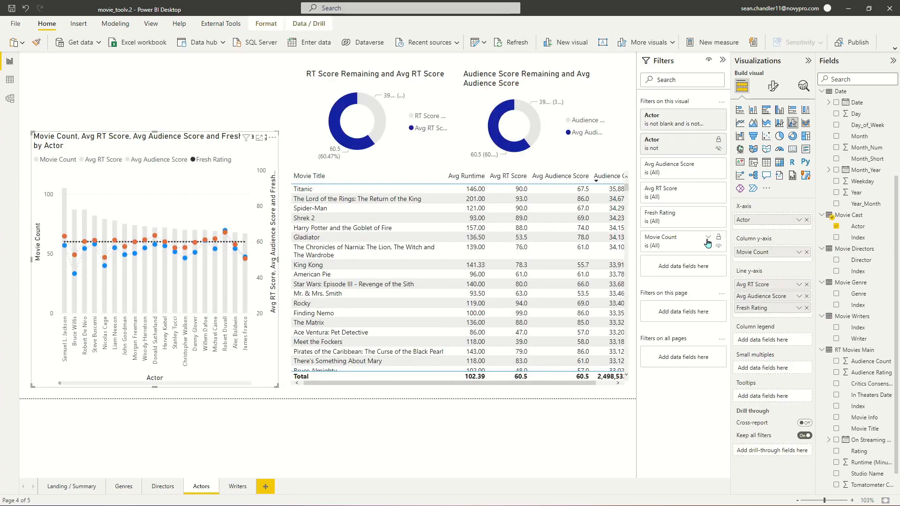
left_click(237, 487)
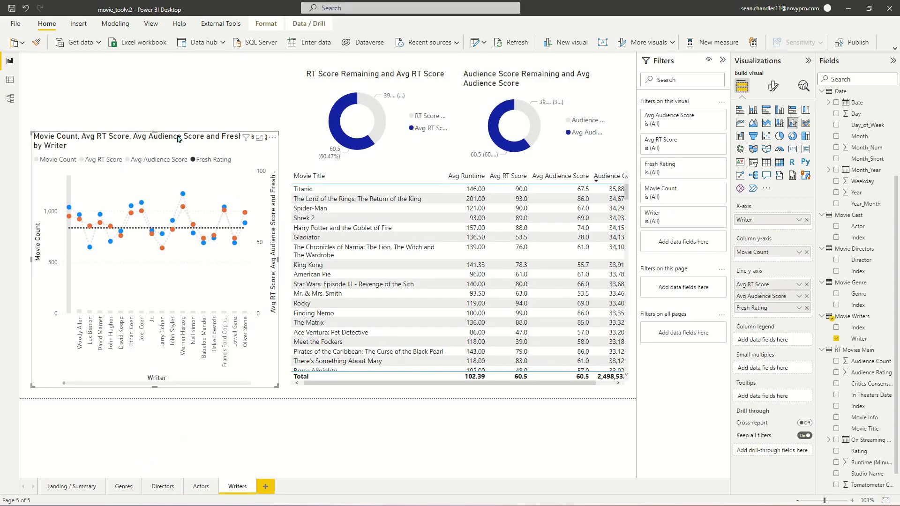
- Filter the Writers combo chart to include all writers except the blank one
left_click(708, 214)
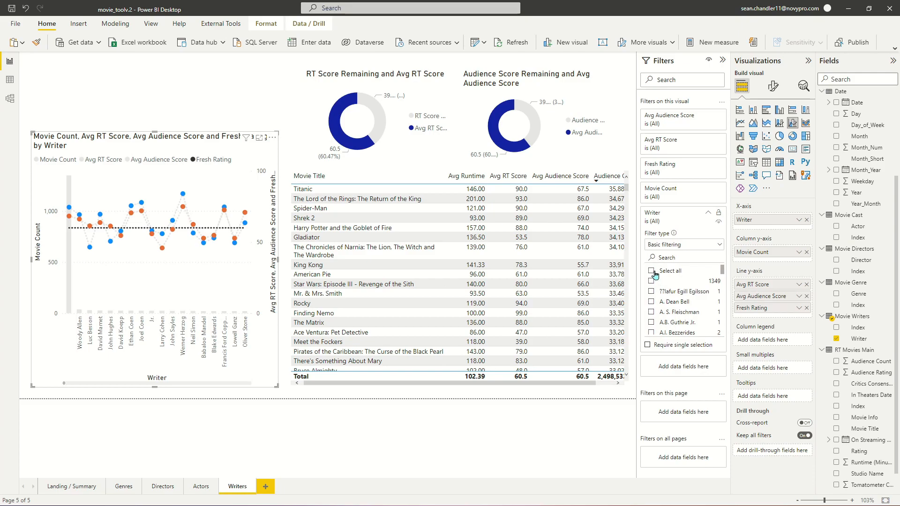
left_click(651, 271)
left_click(651, 281)
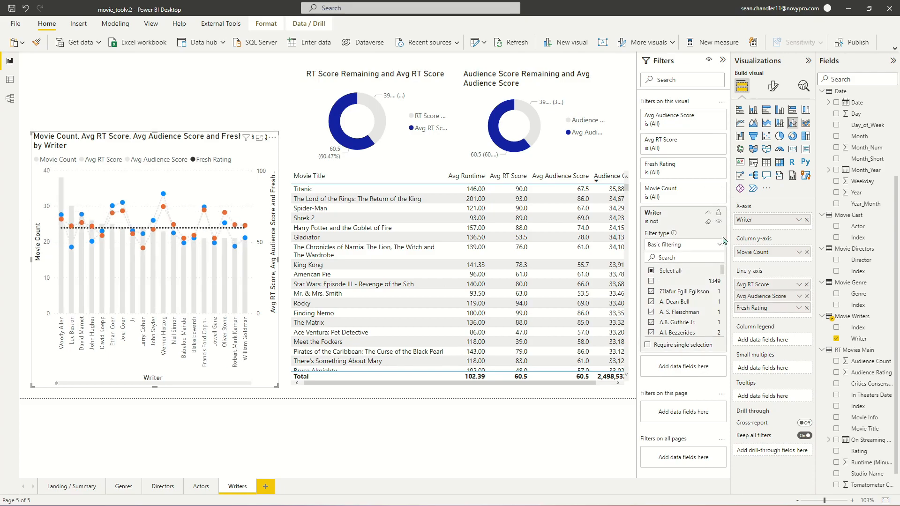
left_click(708, 213)
- Add a second Writer filter to the combo chart using advanced filtering with the condition "is not" Jr
left_click_drag(858, 338, 682, 241)
left_click(689, 269)
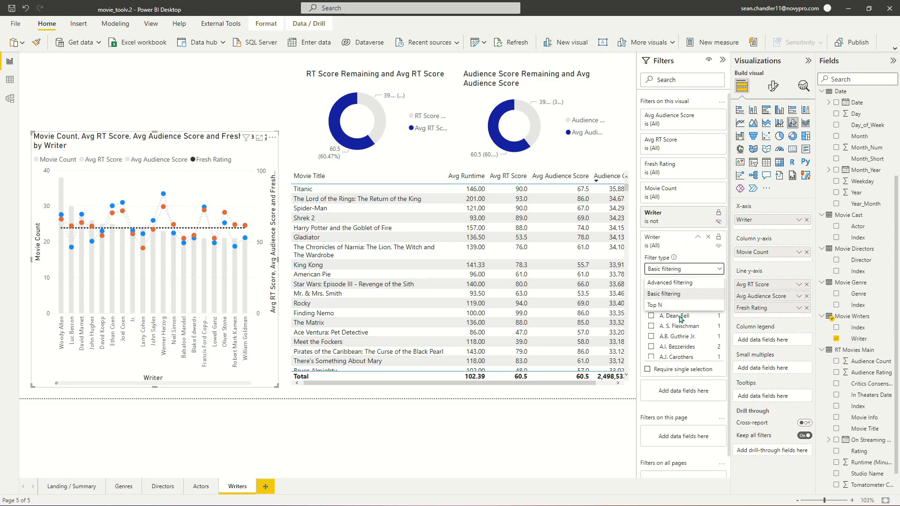
left_click(673, 283)
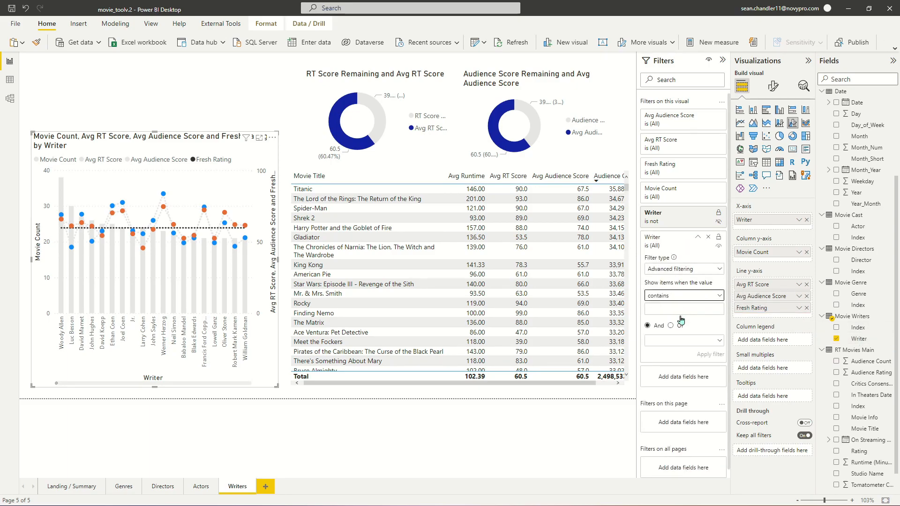
left_click(675, 295)
left_click(672, 366)
left_click(688, 308)
type("Jr.")
left_click(711, 355)
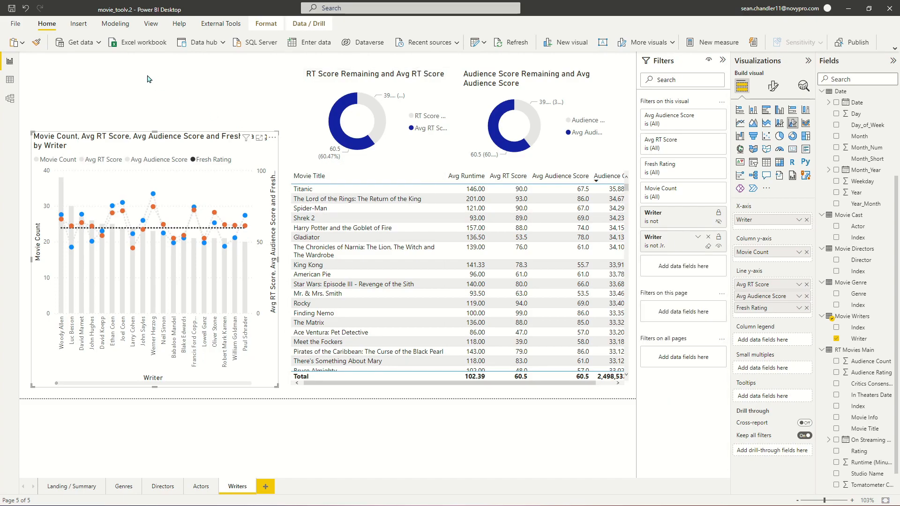
left_click(145, 96)
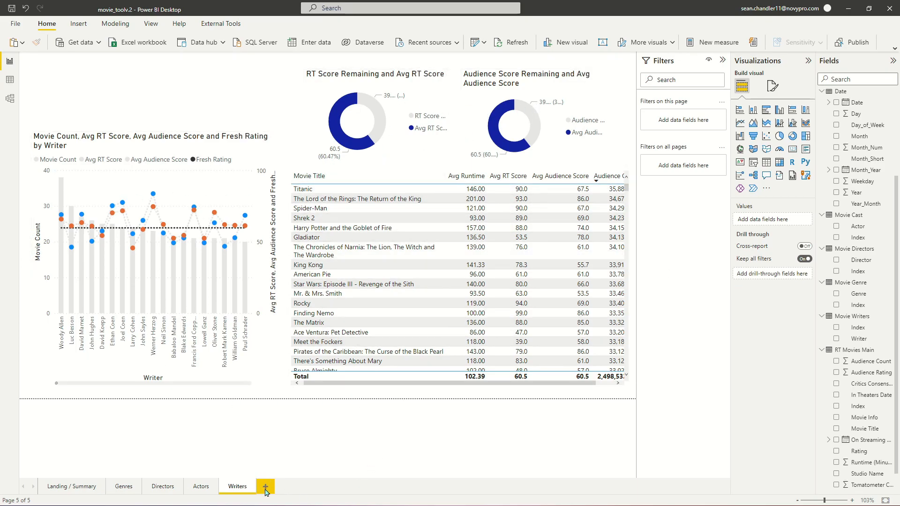
- Add a new report page, name it Testing Area and hide it
scroll(857, 281, "up", 3)
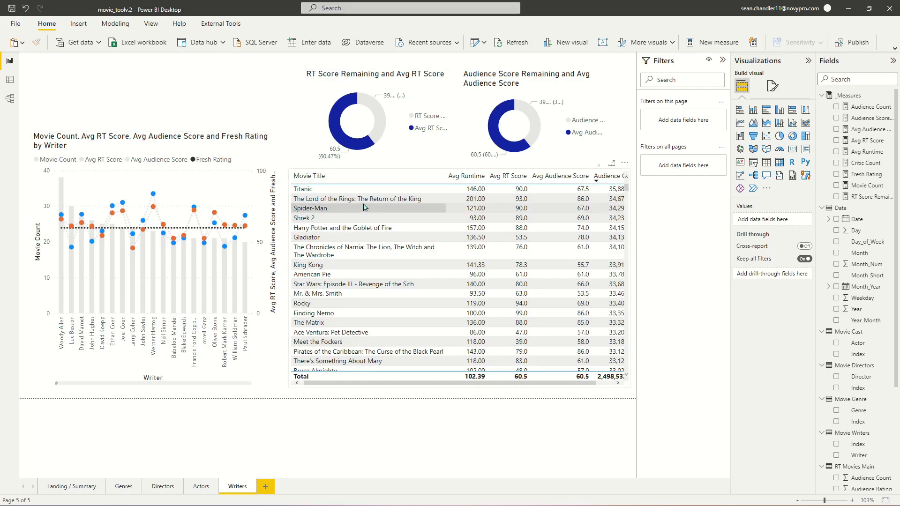
left_click(266, 489)
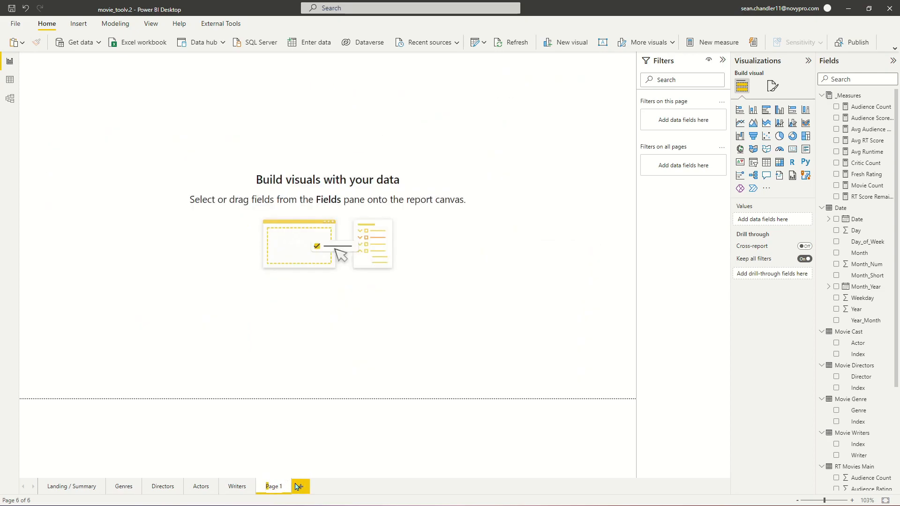
double_click(279, 487)
type("T")
key("Return")
right_click(280, 488)
left_click(298, 481)
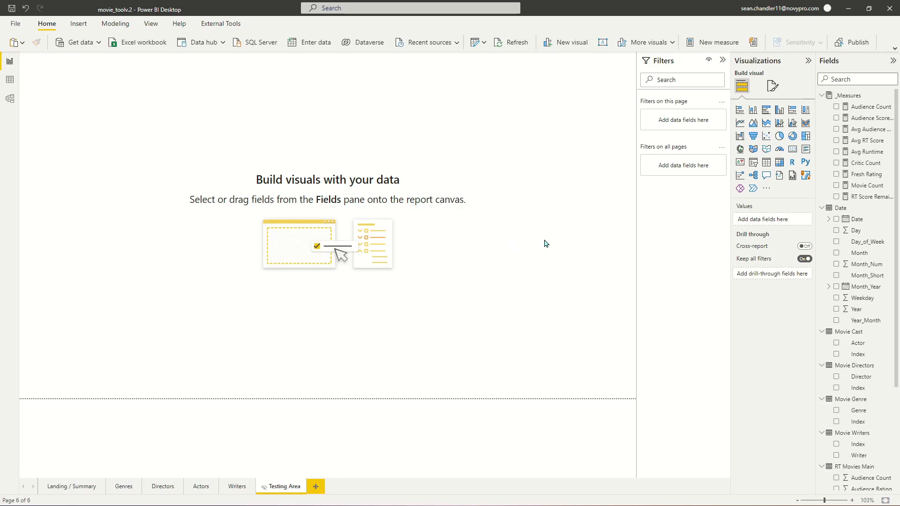
- Insert a scatter chart on the Testing Area page, enlarge it and move it to the middle of the page
left_click(766, 136)
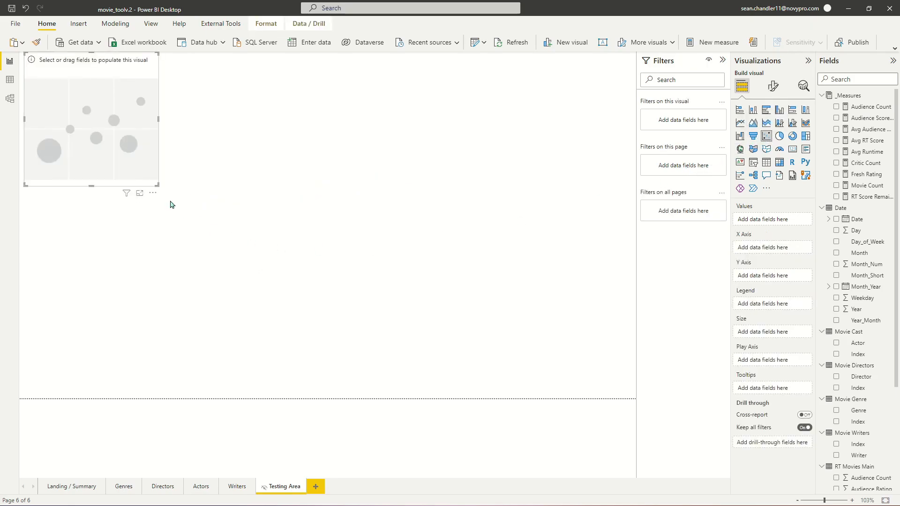
left_click_drag(161, 187, 493, 366)
left_click_drag(439, 237, 482, 233)
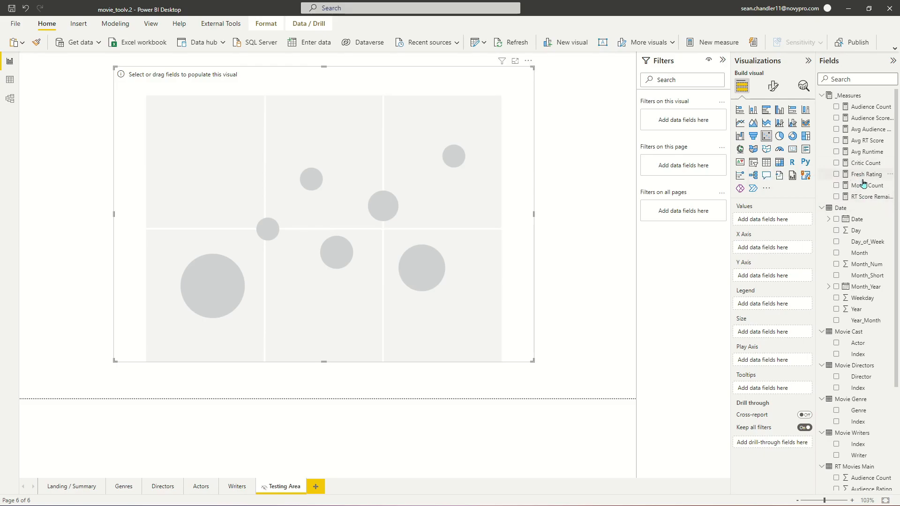
- Assign Avg RT Score to the scatter chart's Y axis, Avg Audience Score to its X axis and Genre to its values
scroll(867, 368, "down", 3)
scroll(868, 369, "up", 3)
scroll(867, 369, "up", 1)
left_click_drag(867, 143, 785, 276)
left_click_drag(867, 129, 783, 255)
scroll(868, 345, "down", 5)
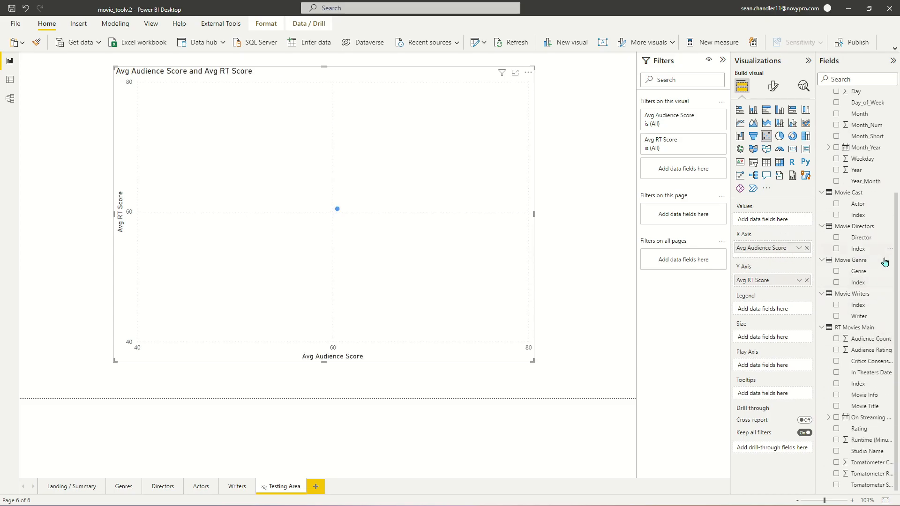
left_click_drag(859, 271, 774, 224)
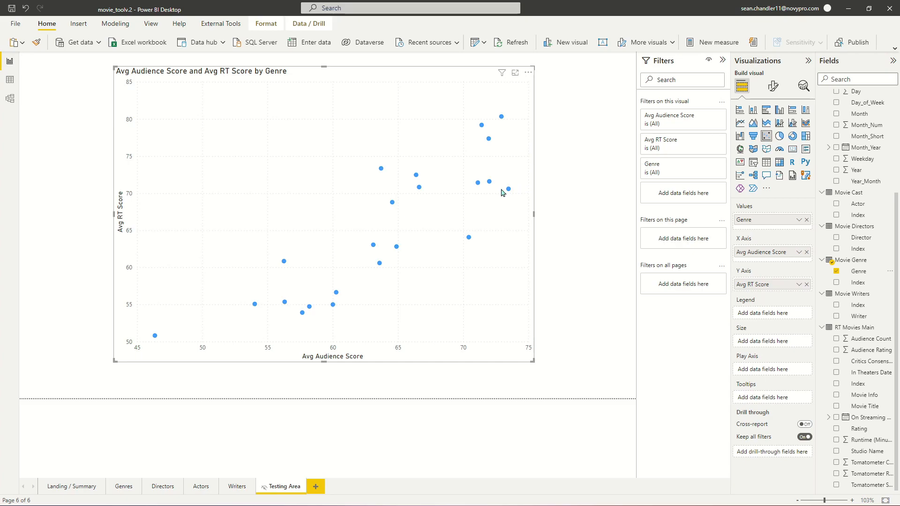
- Filter the scatter chart to include all genres except the blank one
mouse_move(382, 171)
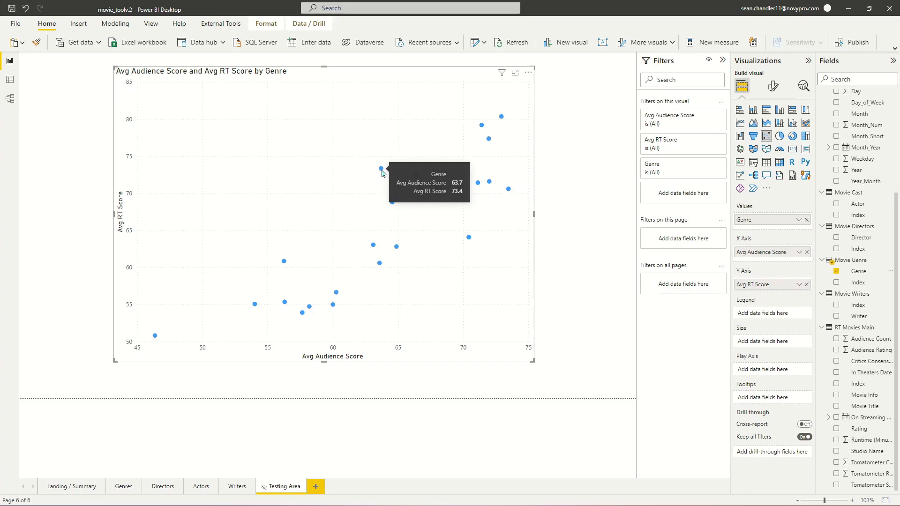
left_click(708, 163)
left_click(707, 164)
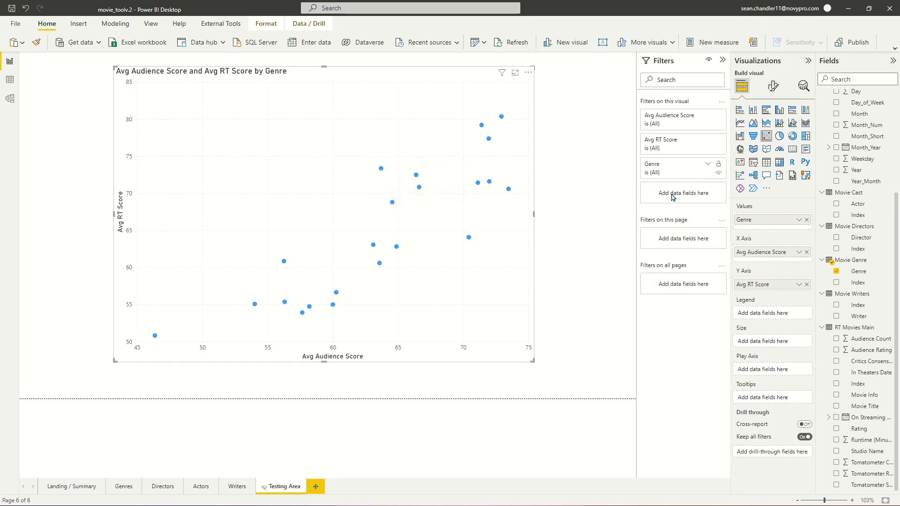
left_click(708, 164)
left_click(651, 232)
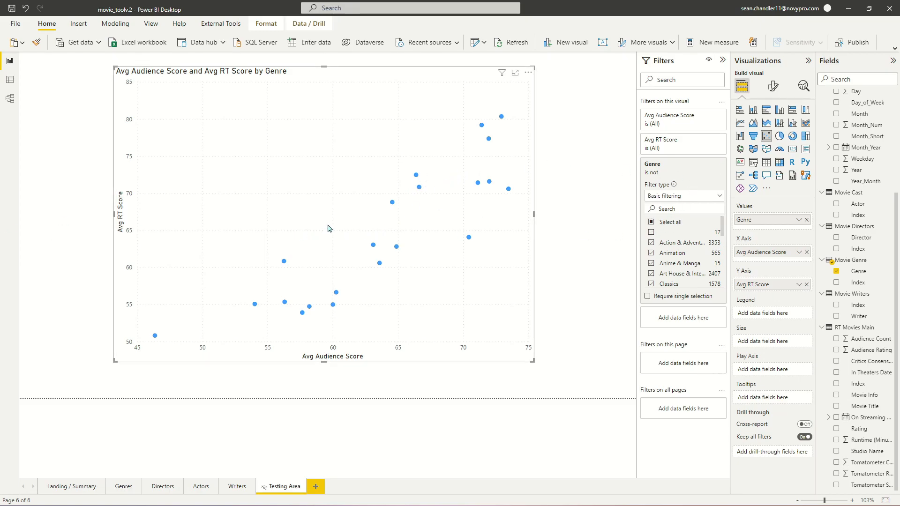
mouse_move(285, 265)
mouse_move(509, 194)
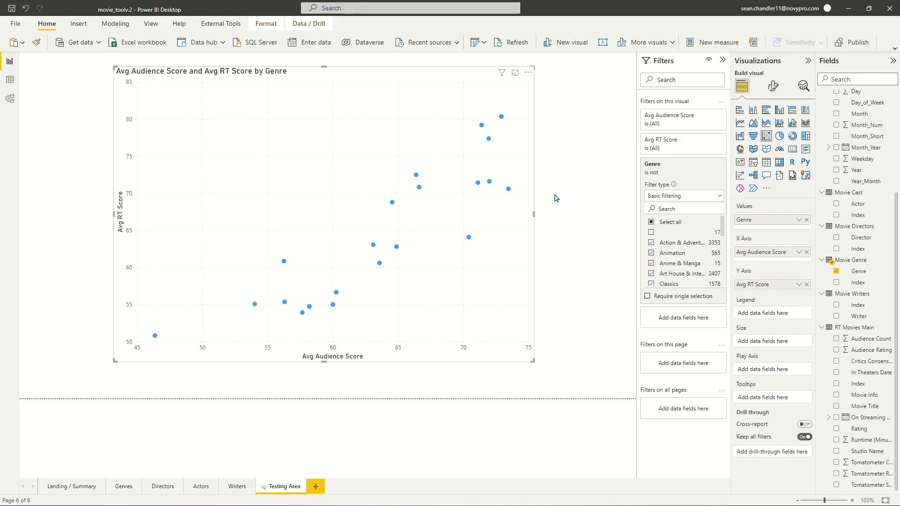
- Shrink the scatter chart into the page's upper-left corner and place a duplicate of it to the right
left_click_drag(410, 94, 327, 79)
left_click_drag(449, 347, 254, 209)
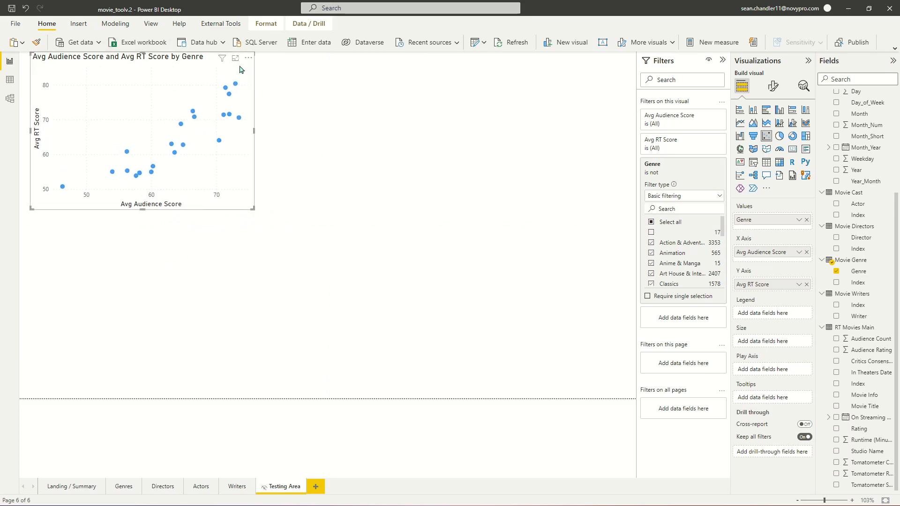
key("ctrl+c")
key("ctrl+v")
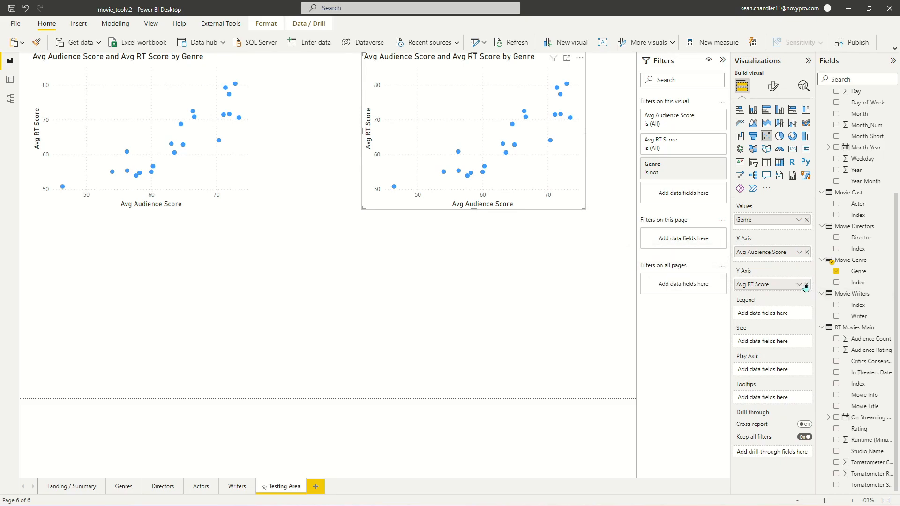
scroll(814, 280, "up", 3)
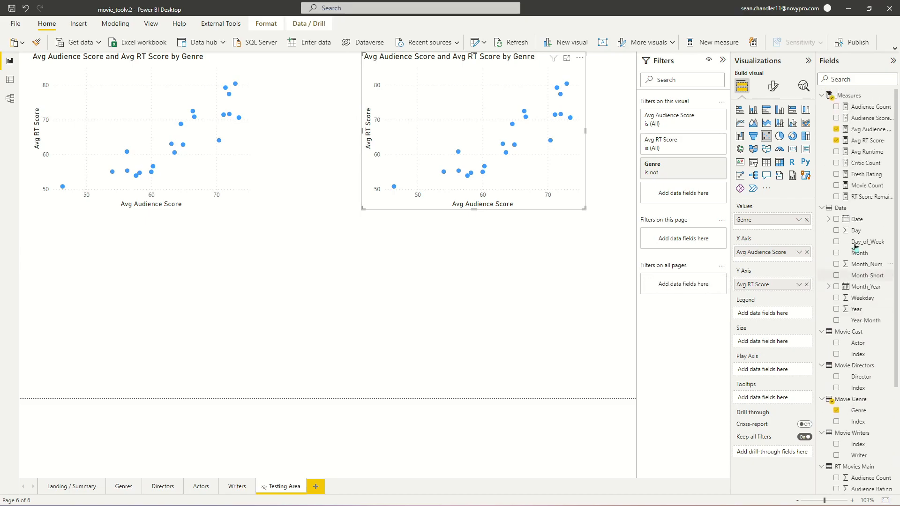
- Change the duplicate scatter chart to plot Avg Audience Score on the Y axis against Avg Runtime on the X axis
left_click(807, 285)
left_click_drag(773, 252, 787, 291)
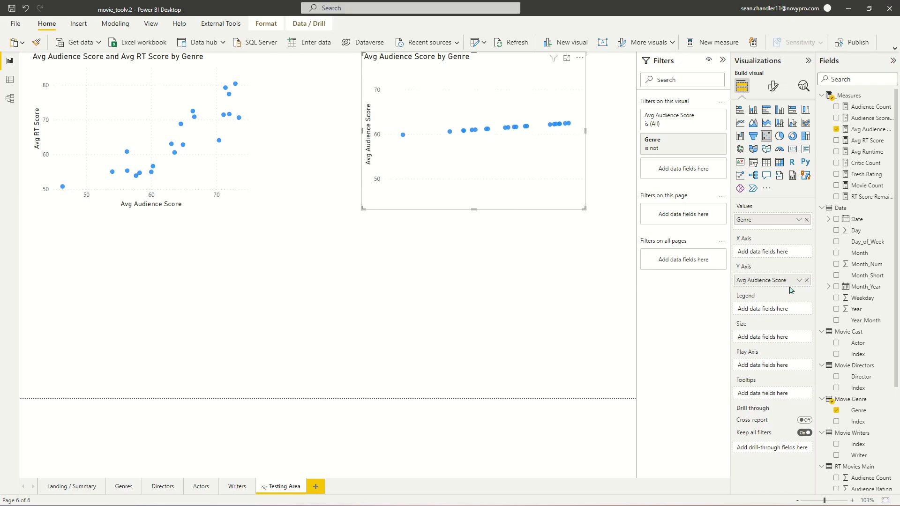
left_click_drag(867, 151, 786, 252)
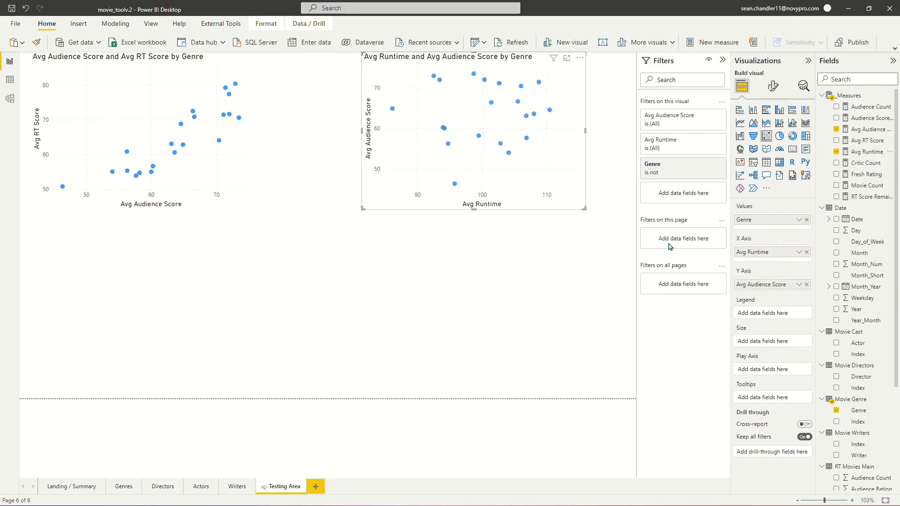
- Enlarge the duplicate scatter chart, align it with the page's top edge and inspect its individual genre points
left_click_drag(583, 210, 618, 232)
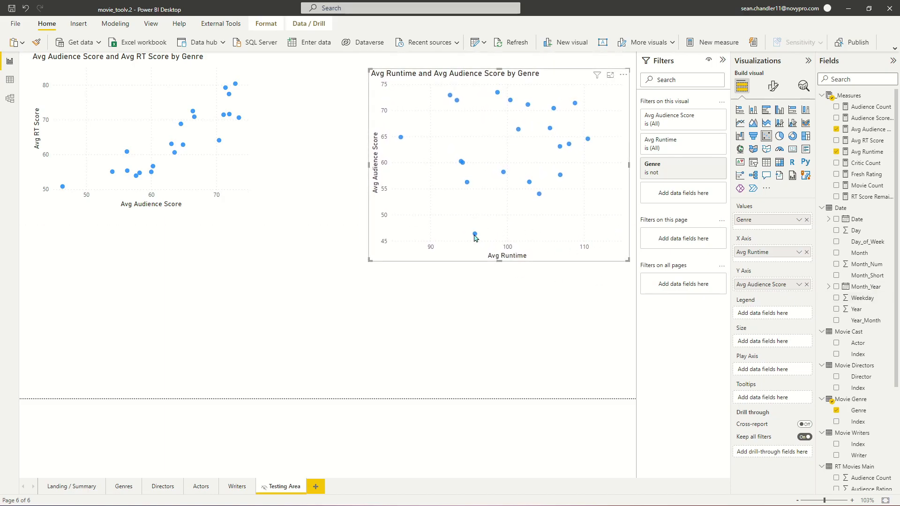
mouse_move(476, 236)
mouse_move(402, 141)
left_click_drag(499, 108, 498, 92)
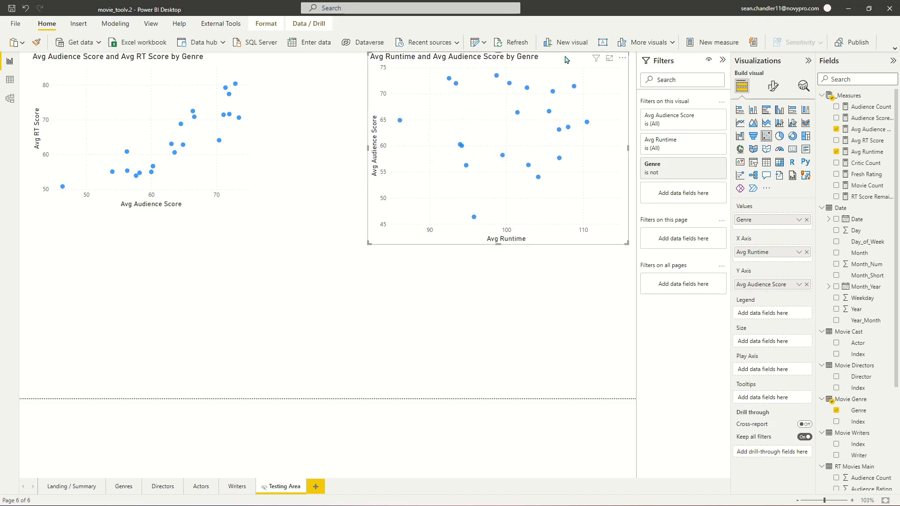
mouse_move(575, 89)
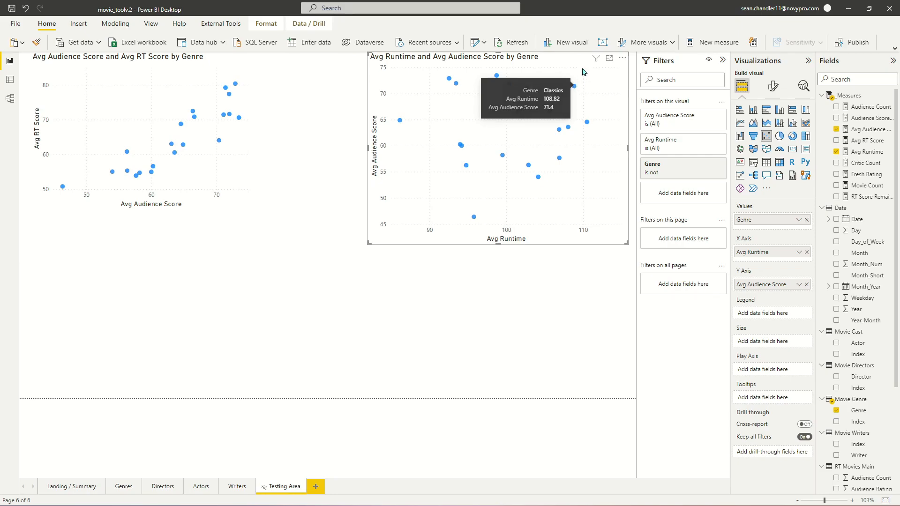
mouse_move(589, 127)
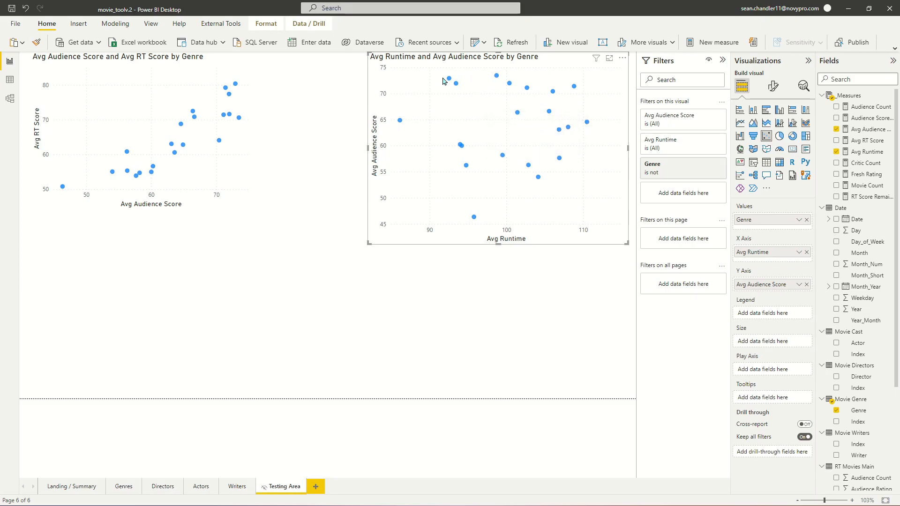
mouse_move(449, 82)
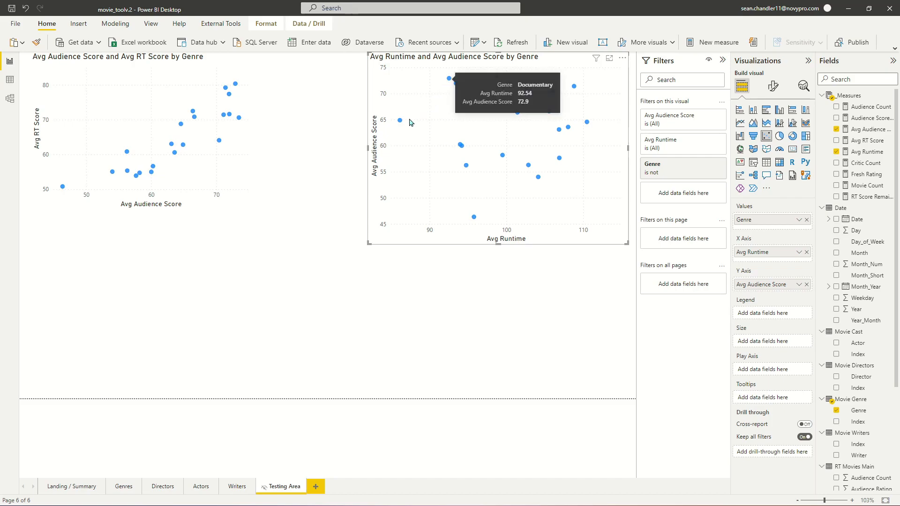
mouse_move(400, 122)
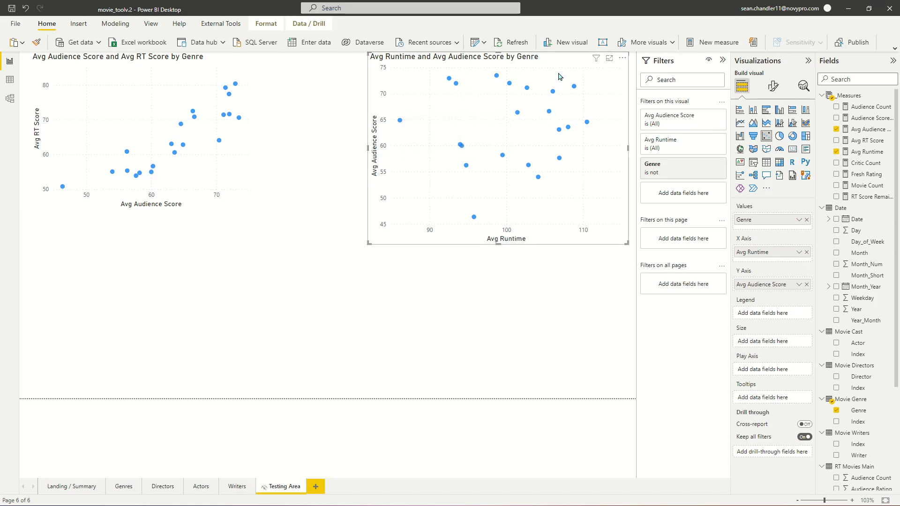
left_click_drag(560, 75, 562, 75)
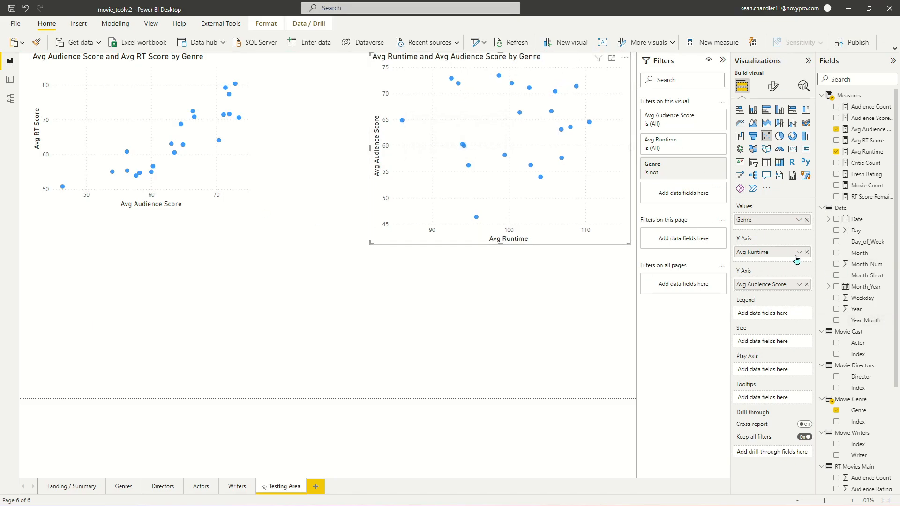
- Replace Genre with Actor in the second scatter chart's values and put Avg RT Score on its X axis instead of Avg Runtime
left_click(806, 219)
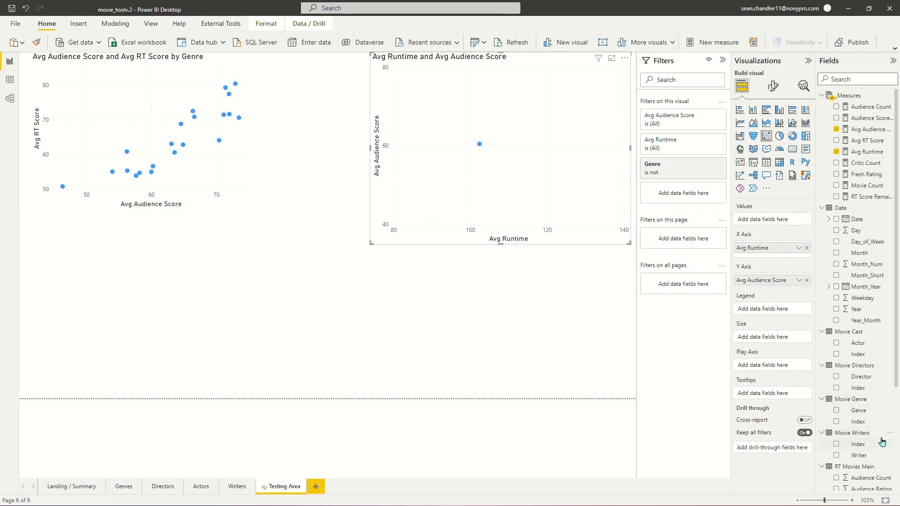
left_click(807, 248)
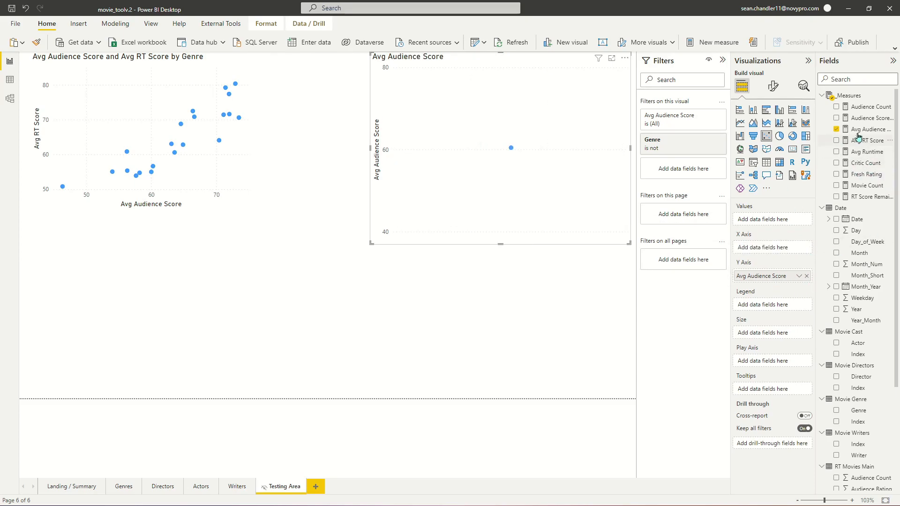
left_click_drag(867, 141, 771, 247)
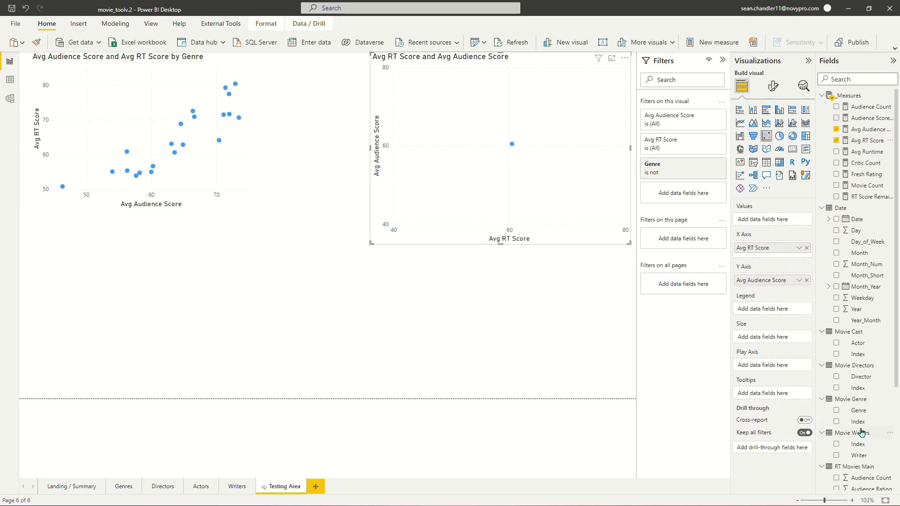
left_click_drag(858, 344, 774, 221)
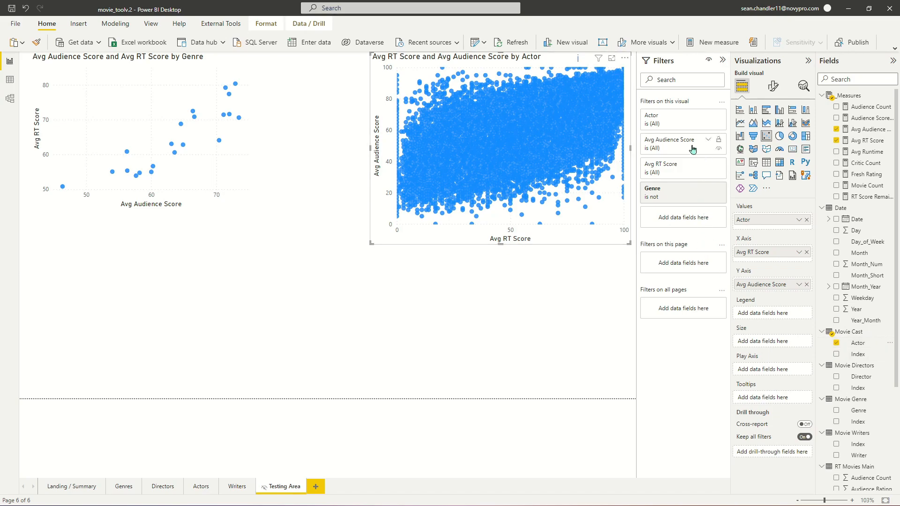
- Apply a Top N filter limiting the actor scatter chart to the top 25 actors by Movie Count
left_click(708, 115)
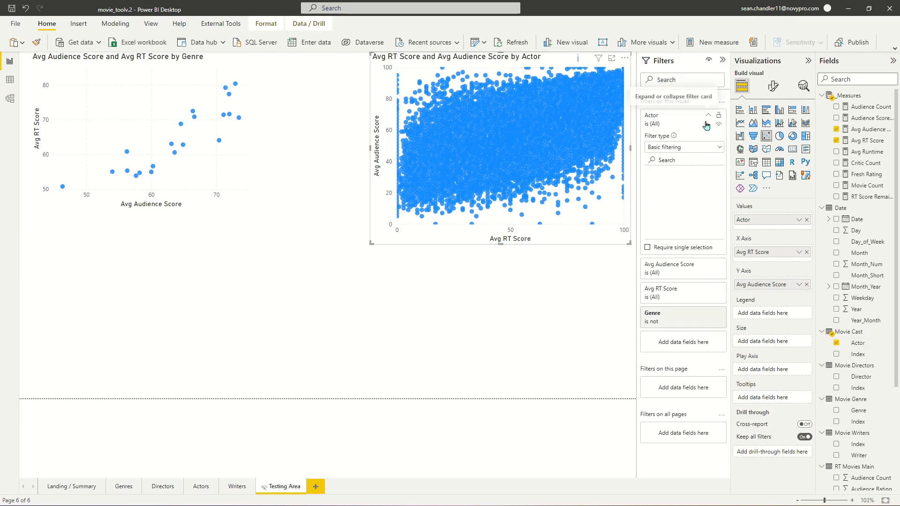
left_click(687, 147)
left_click(672, 183)
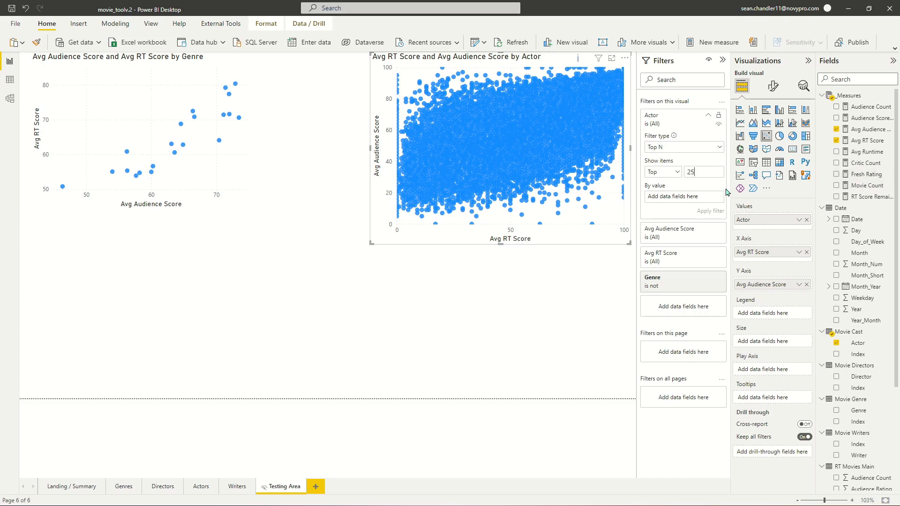
left_click_drag(865, 185, 706, 197)
left_click(711, 212)
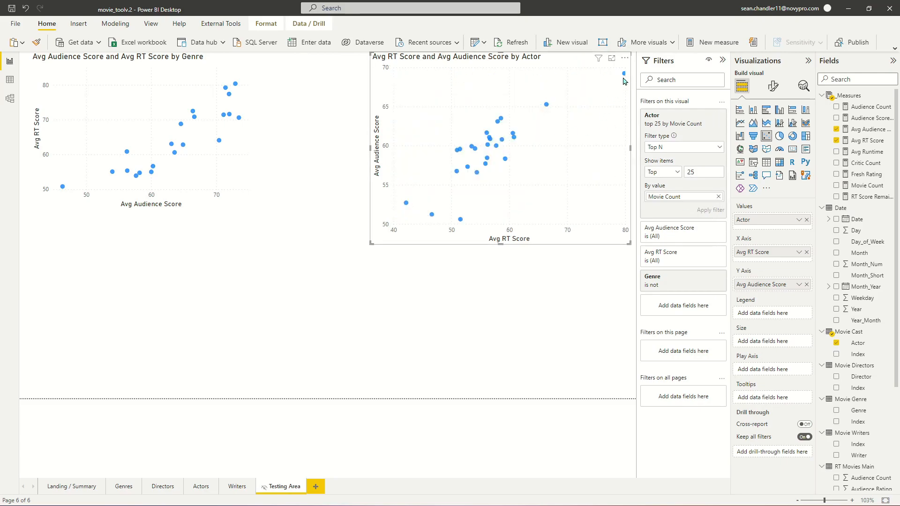
- Add a second Actor filter that excludes the blank actor from the scatter chart, and inspect the remaining points
mouse_move(624, 75)
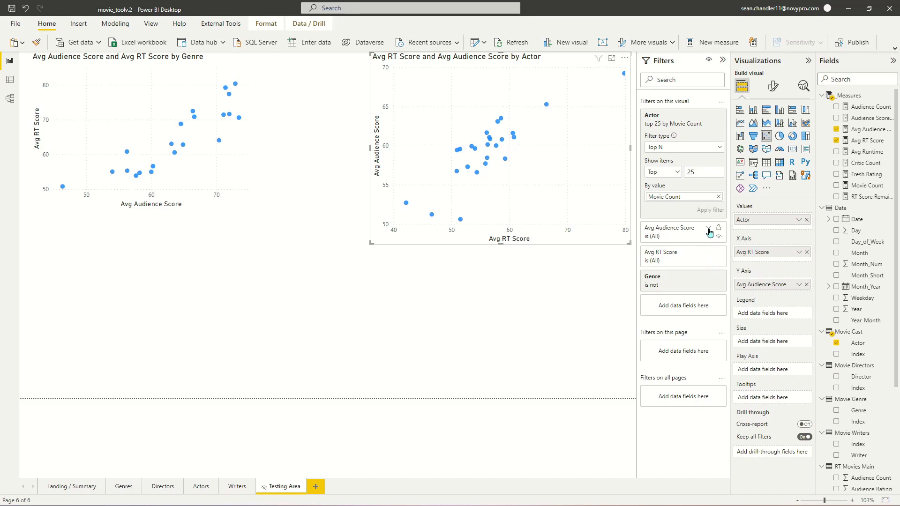
left_click_drag(858, 341, 685, 309)
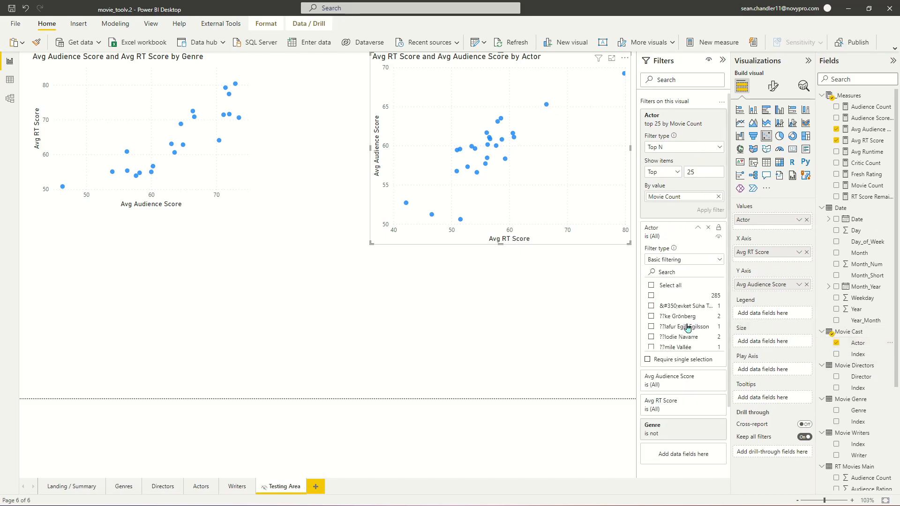
left_click(651, 296)
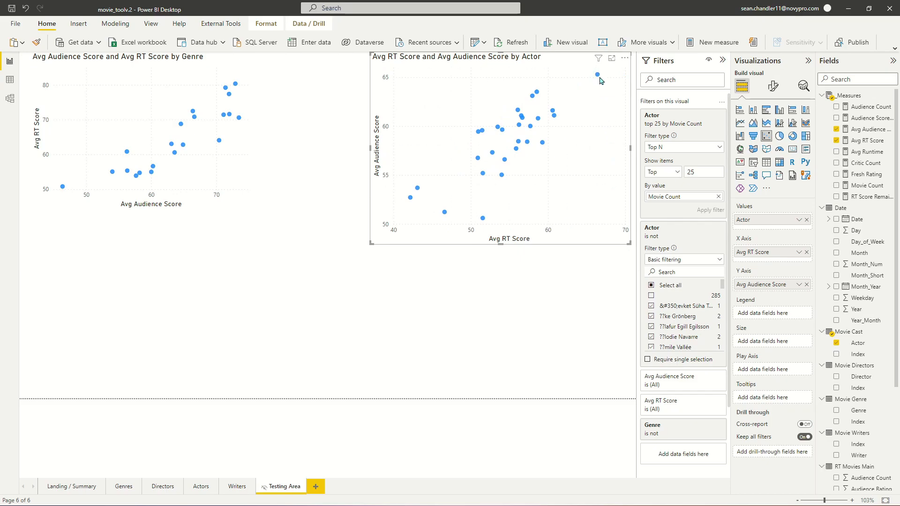
mouse_move(598, 79)
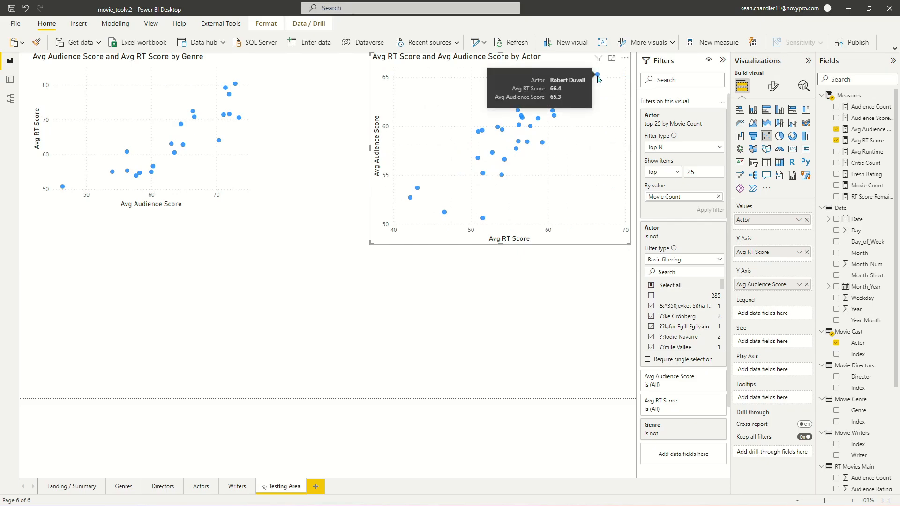
mouse_move(550, 135)
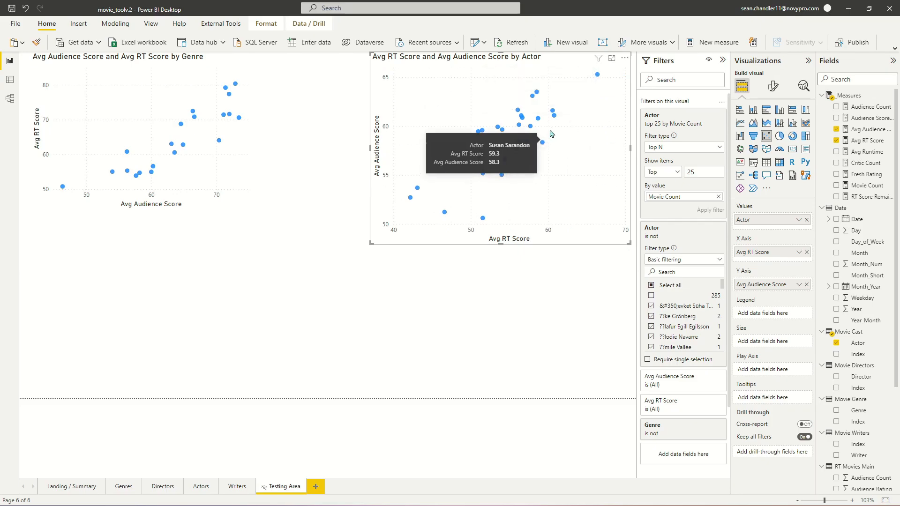
mouse_move(553, 112)
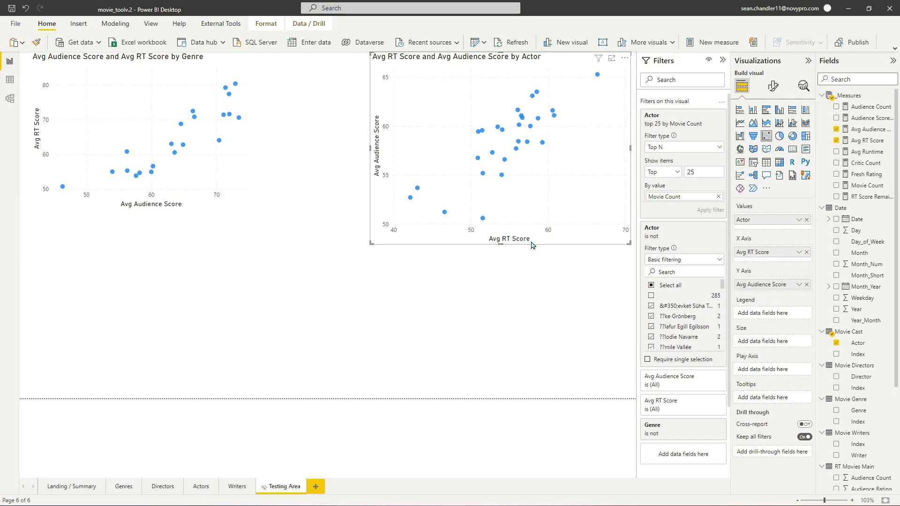
- Insert a decomposition tree below the genre scatter chart and widen it to about two thirds of the page
left_click(426, 253)
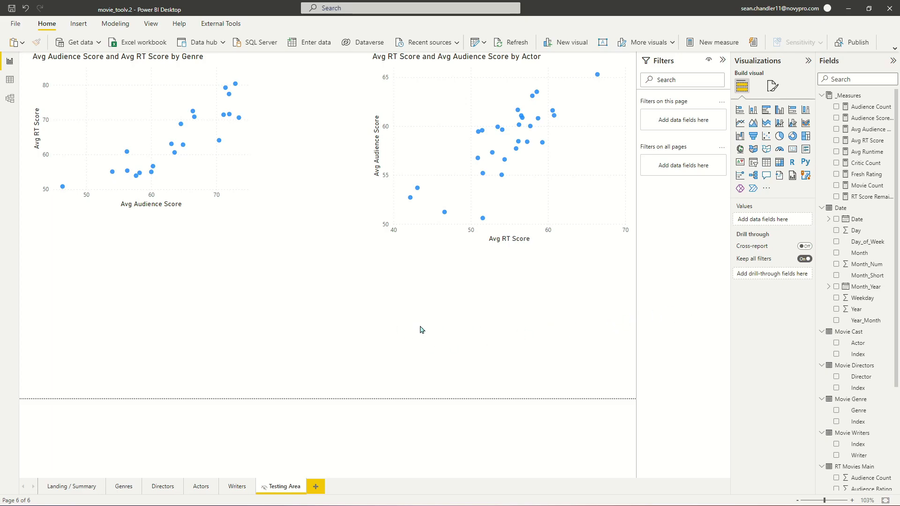
left_click(753, 175)
left_click_drag(198, 322, 208, 323)
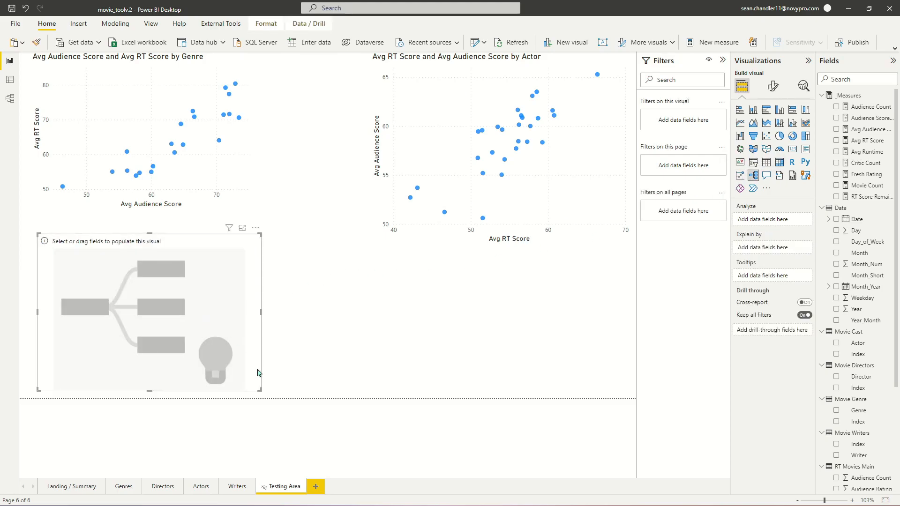
left_click_drag(261, 392, 442, 397)
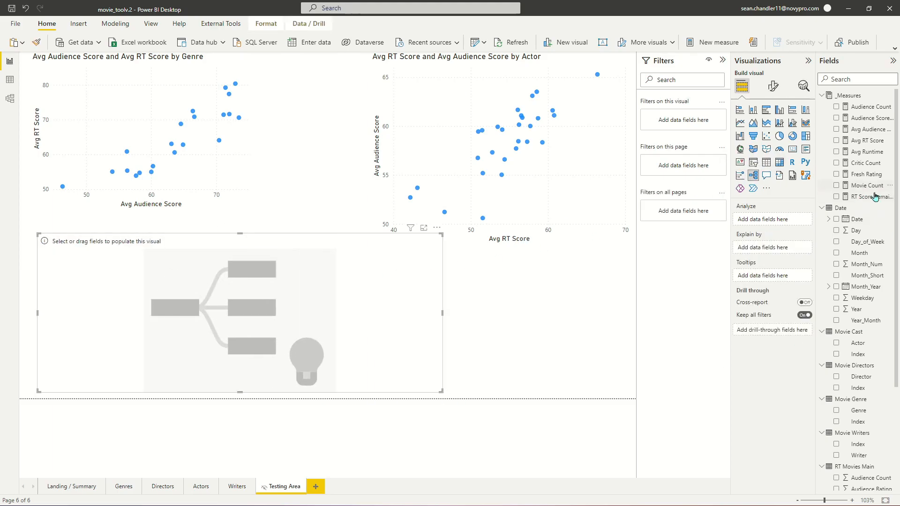
- Set the decomposition tree to analyze Movie Count, explained by Director and Actor
left_click_drag(866, 190, 776, 219)
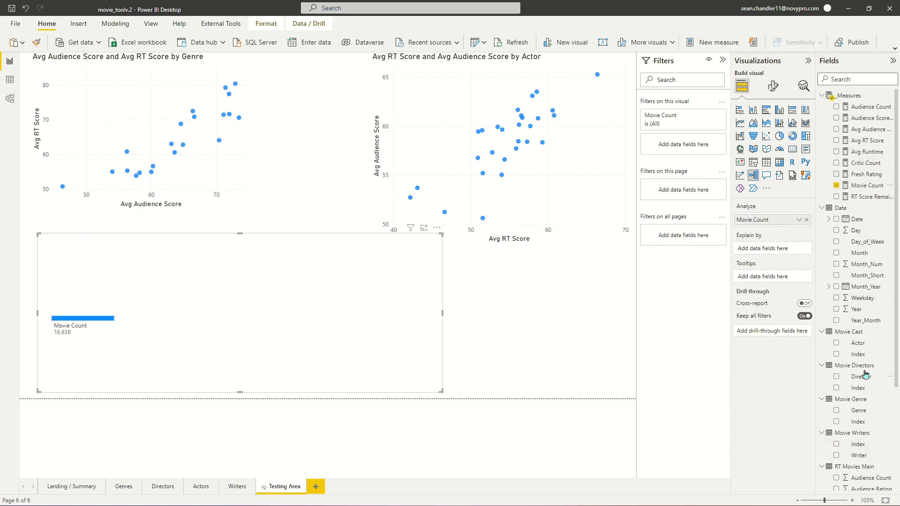
left_click_drag(862, 378, 771, 248)
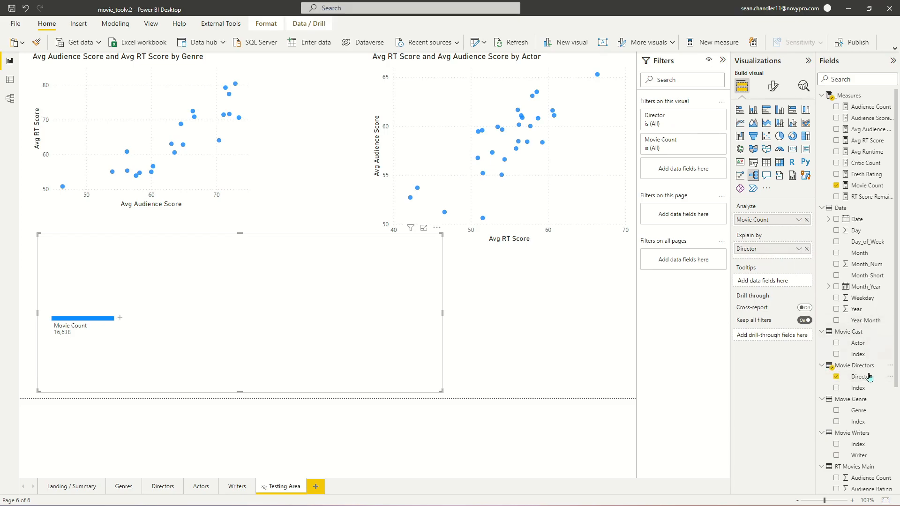
left_click_drag(857, 343, 769, 257)
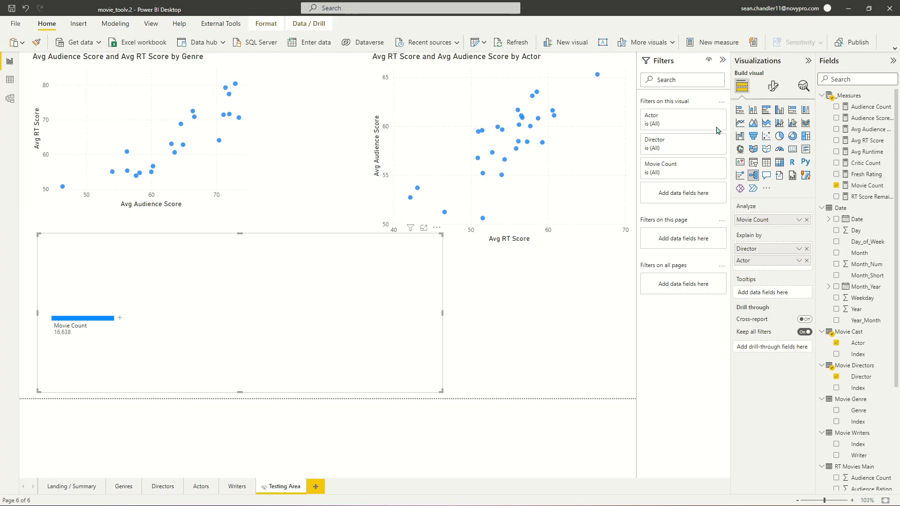
- Filter the decomposition tree to include all actors and directors except the blank entries
left_click(708, 115)
left_click(651, 174)
left_click(651, 184)
left_click(707, 116)
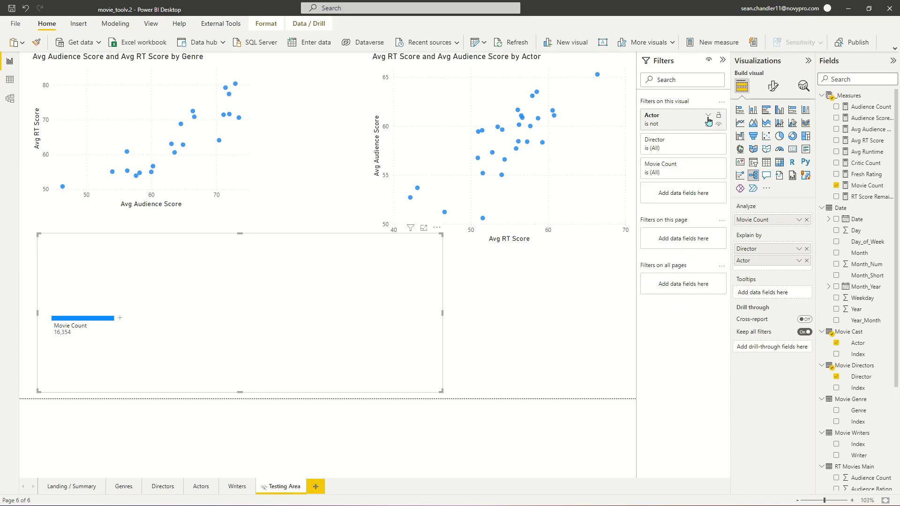
left_click(708, 139)
left_click(651, 198)
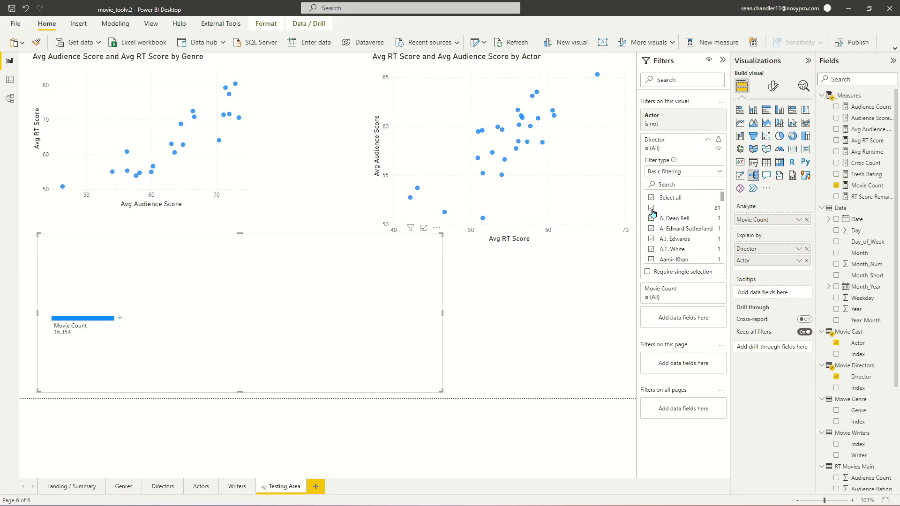
left_click(651, 208)
left_click(707, 140)
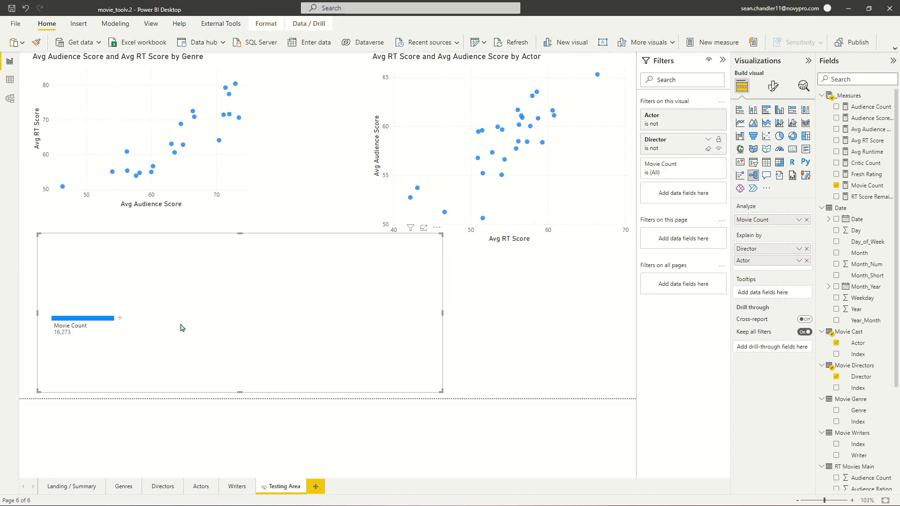
- Break down Movie Count by Director in the tree, and expand the Steven Spielberg branch by Actor
left_click(119, 318)
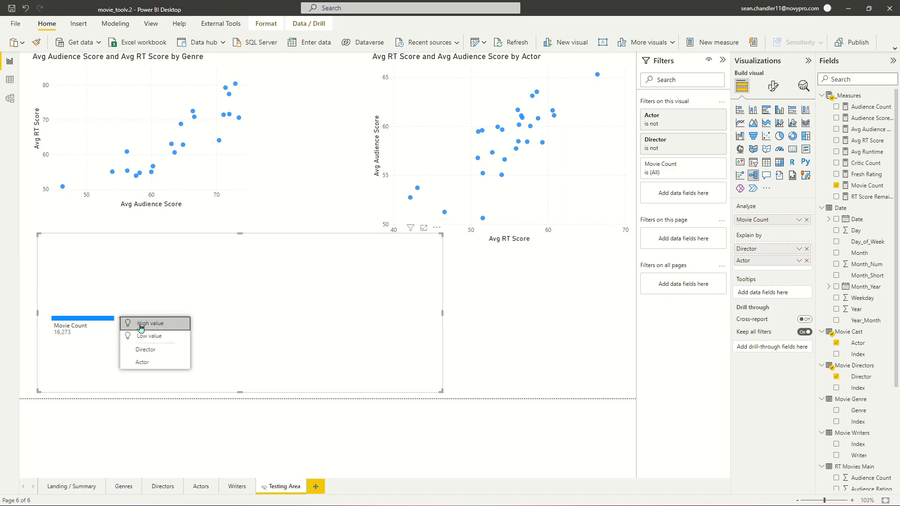
left_click(165, 351)
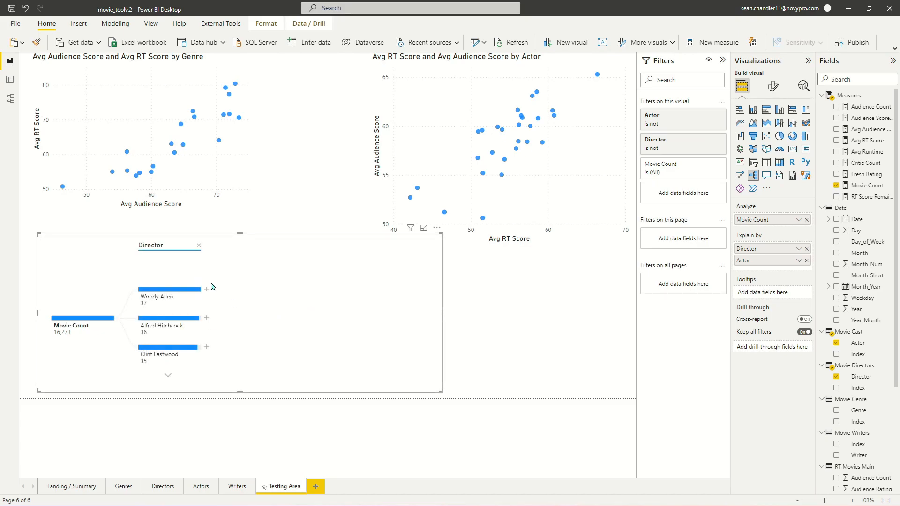
left_click(168, 375)
left_click(207, 290)
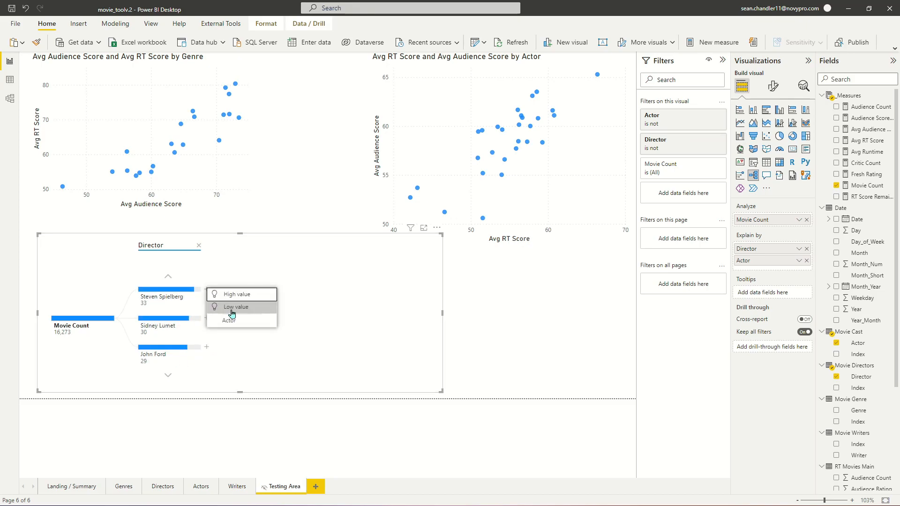
left_click(256, 318)
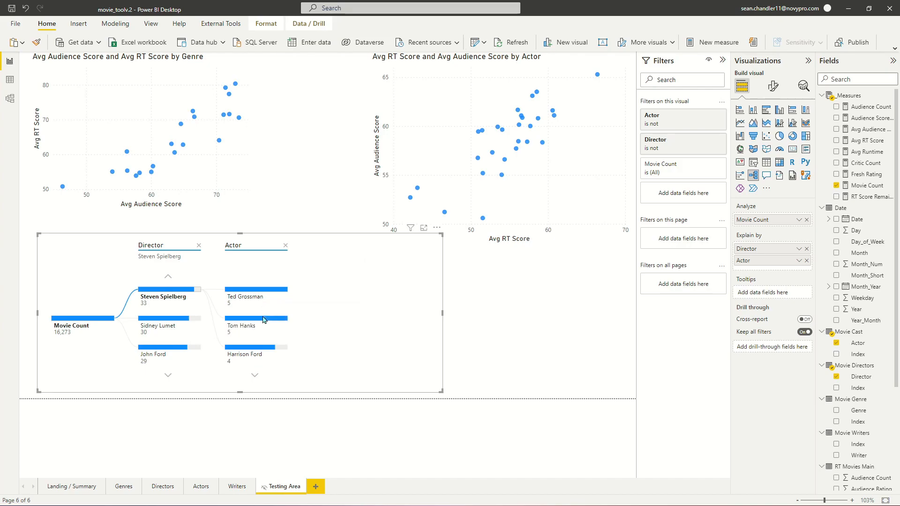
- Look further down the Steven Spielberg actor list and remove the Actor level from the decomposition tree
left_click(256, 379)
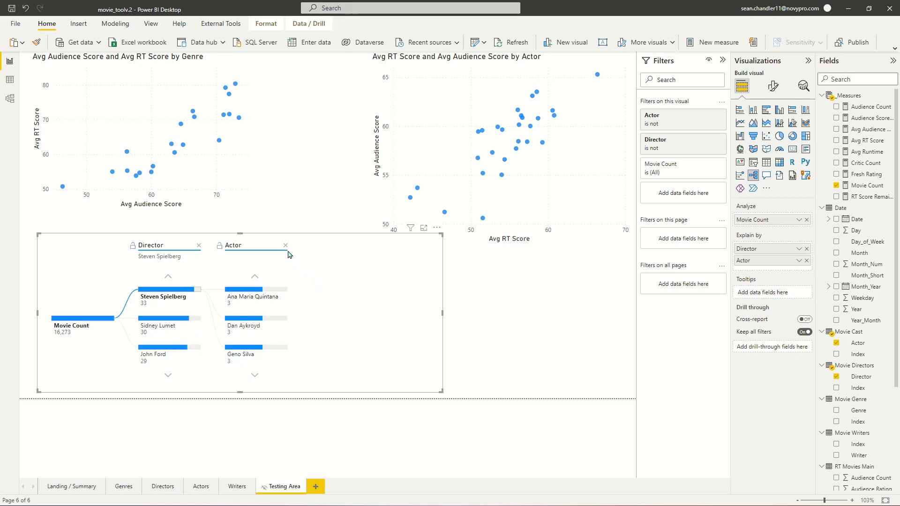
left_click(287, 247)
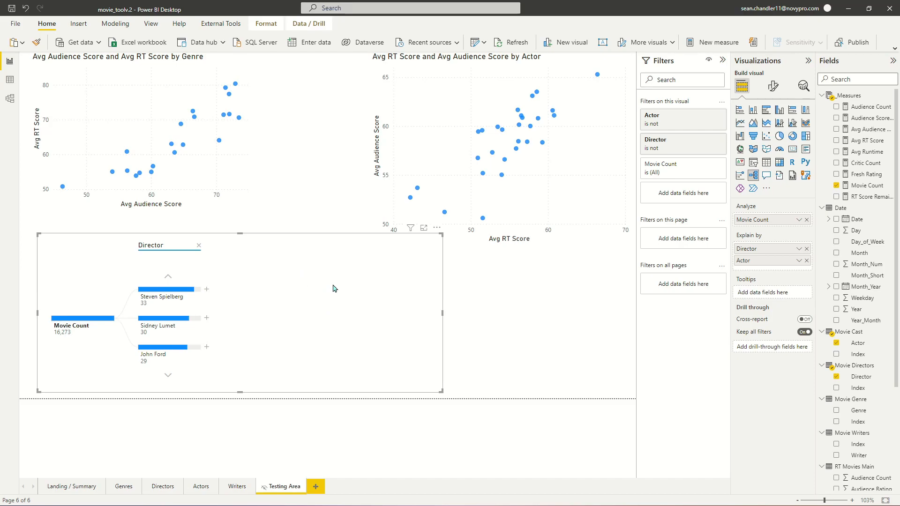
- Shorten the movie table on the Directors page to about half the page height and paste the decomposition tree there
left_click(164, 488)
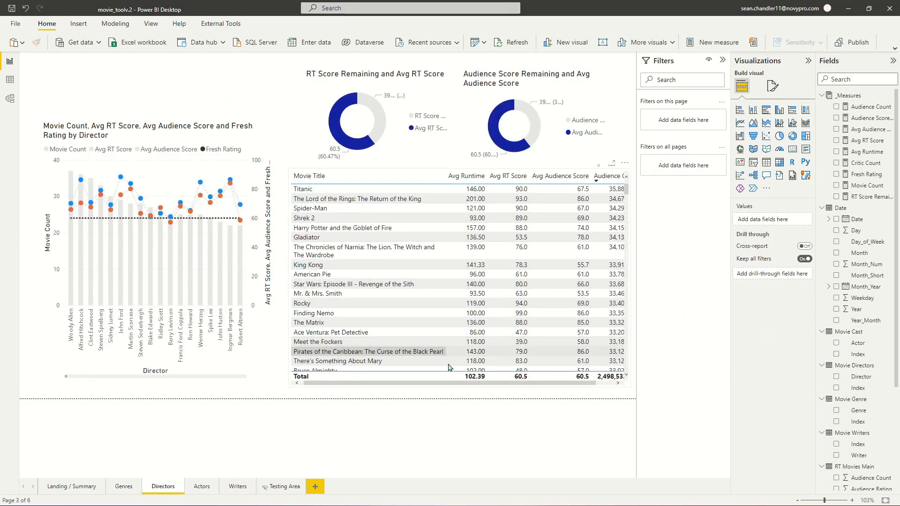
left_click(458, 387)
left_click_drag(456, 387, 539, 282)
left_click(522, 327)
key("ctrl+v")
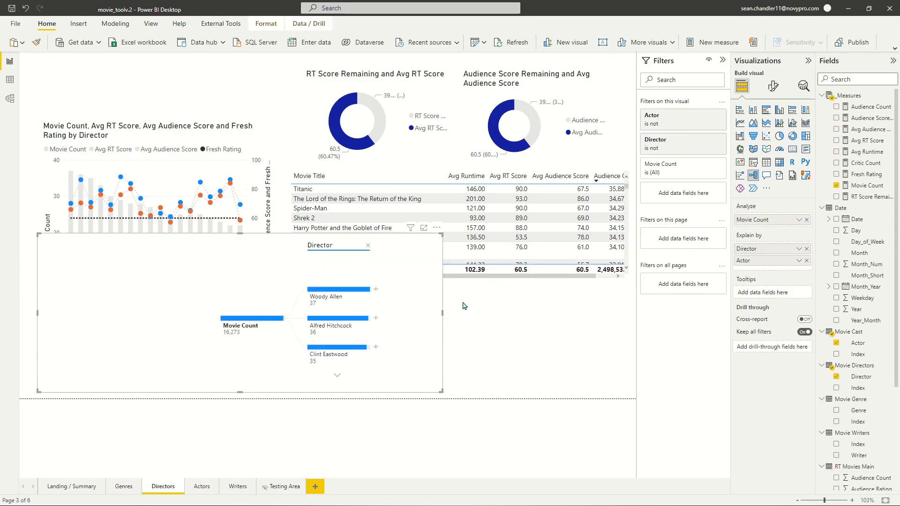
- Move and resize the pasted decomposition tree to fill the space beneath the movie table, matching its width
left_click_drag(281, 240, 474, 246)
left_click_drag(234, 241, 291, 290)
left_click_drag(291, 286, 473, 295)
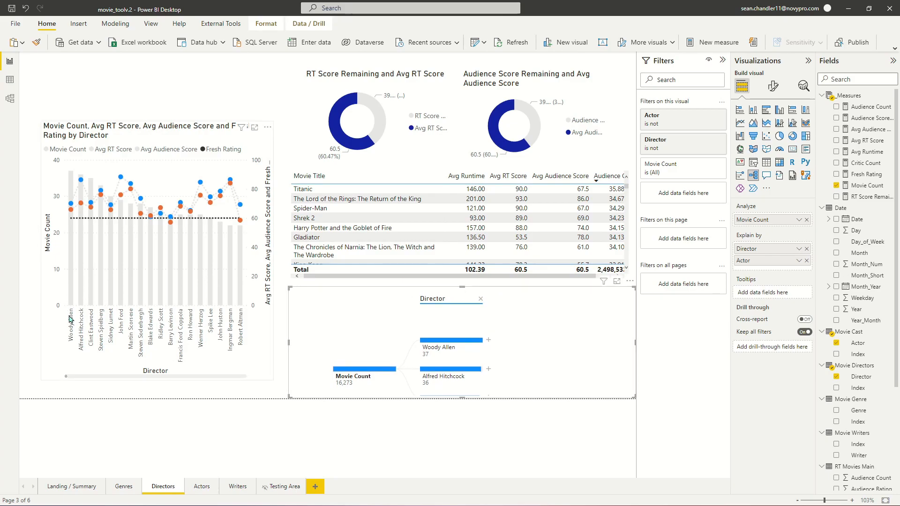
- Test cross-highlighting by selecting and clearing Alfred Hitchcock and Sidney Lumet in the director chart
left_click(80, 297)
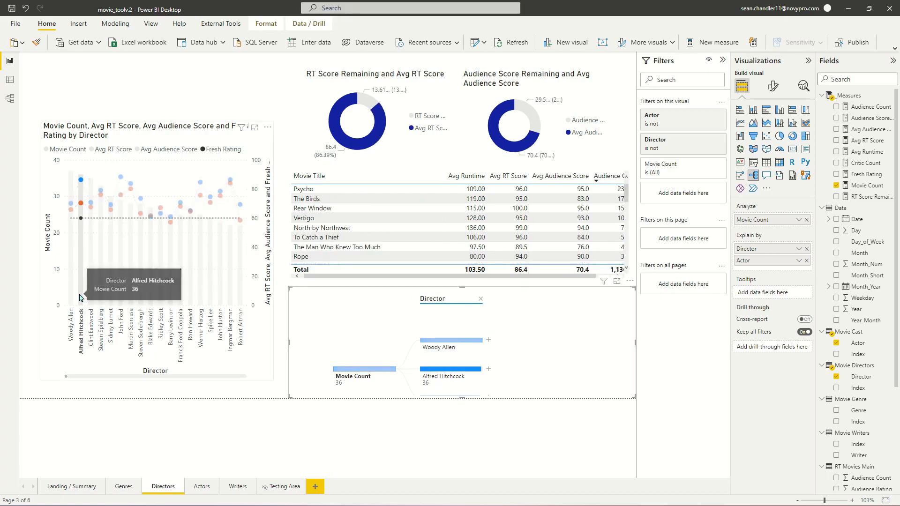
left_click(80, 297)
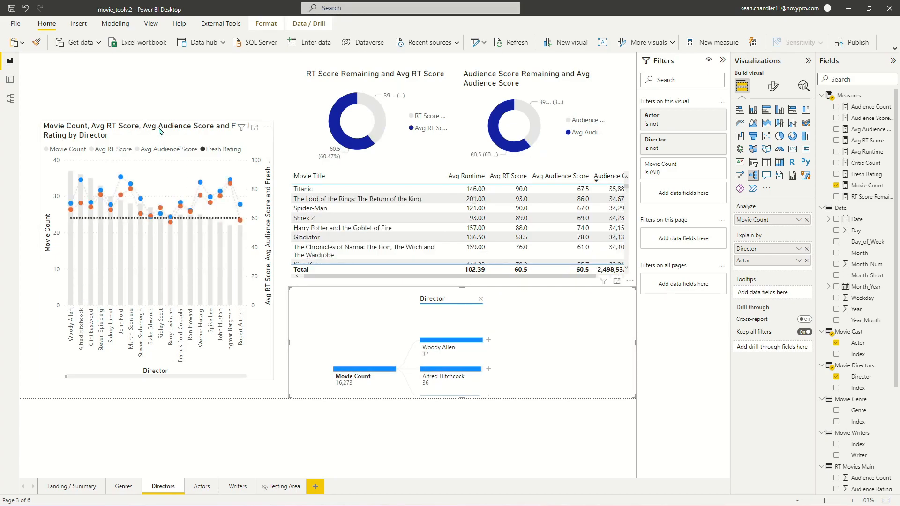
left_click(112, 278)
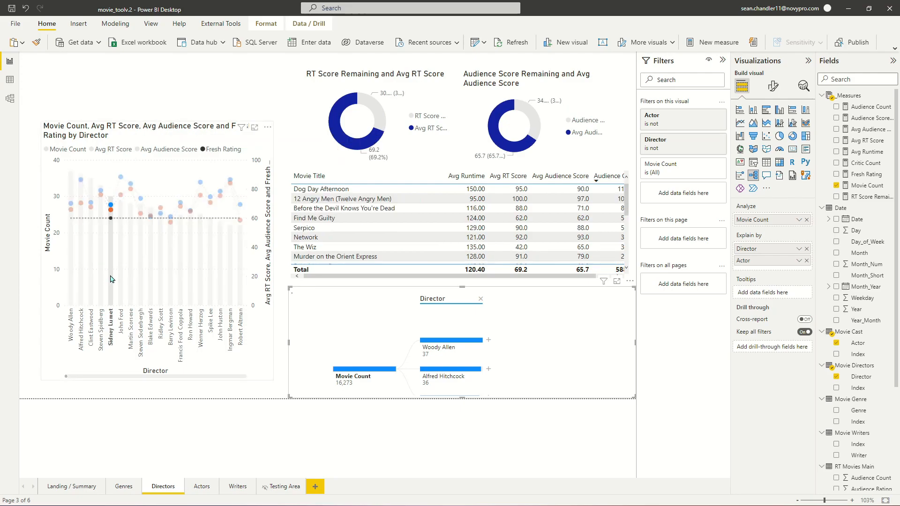
left_click(111, 278)
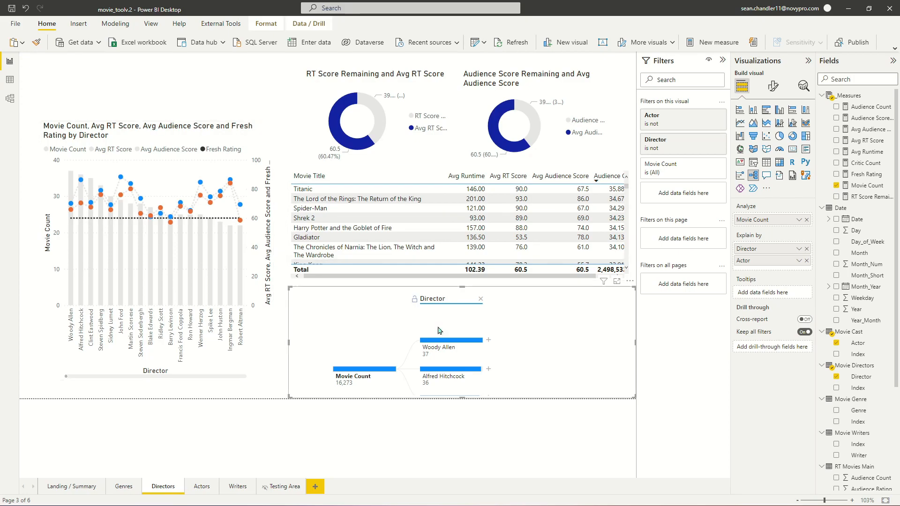
- Rebuild the tree's Director breakdown of Movie Count with Clint Eastwood selected in the director chart
left_click(480, 299)
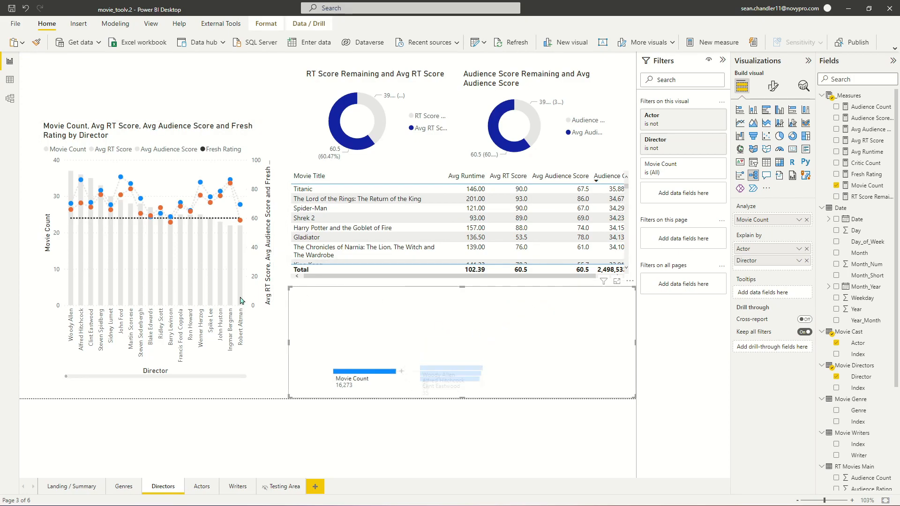
left_click(92, 292)
left_click(402, 372)
left_click(446, 405)
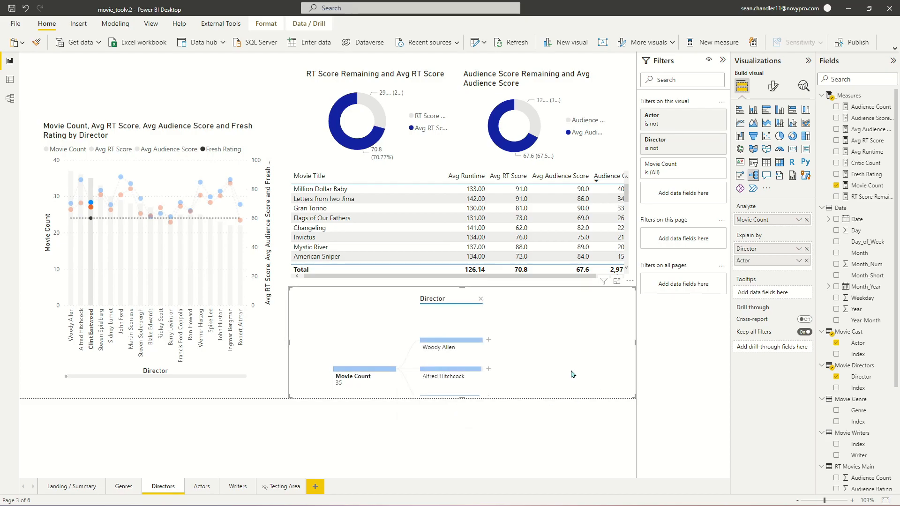
- Collapse the tree to its Movie Count root and clear the Clint Eastwood selection in the director chart
left_click(480, 301)
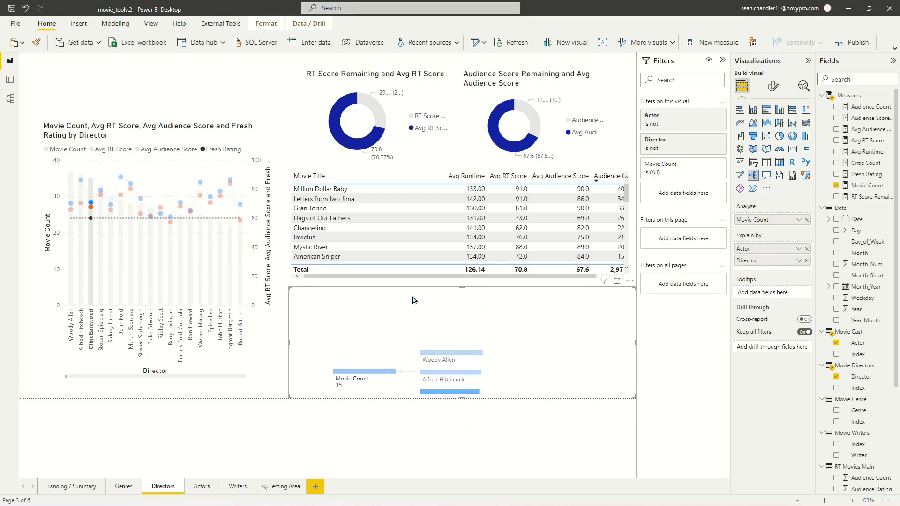
left_click(93, 285)
left_click(197, 78)
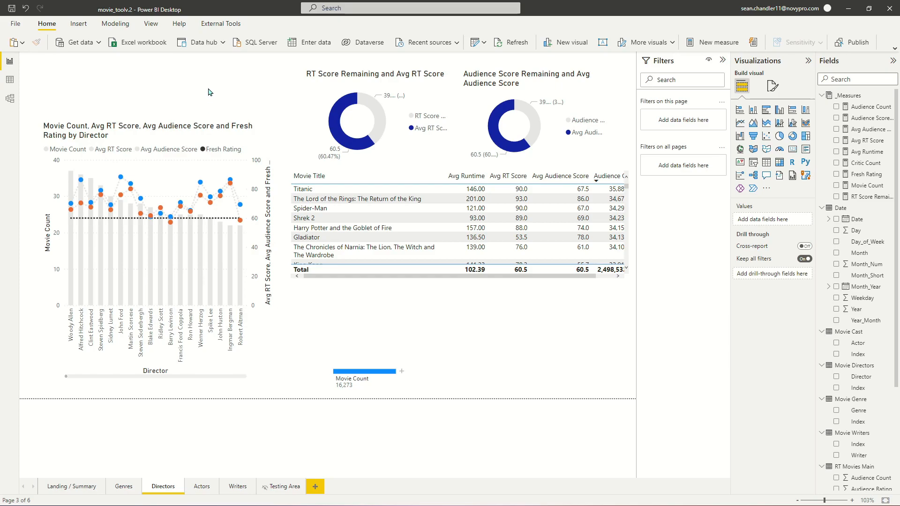
- Review the Actors, Writers, Testing Area and Genres pages, finishing on Landing / Summary
left_click(196, 489)
left_click(239, 487)
left_click(276, 488)
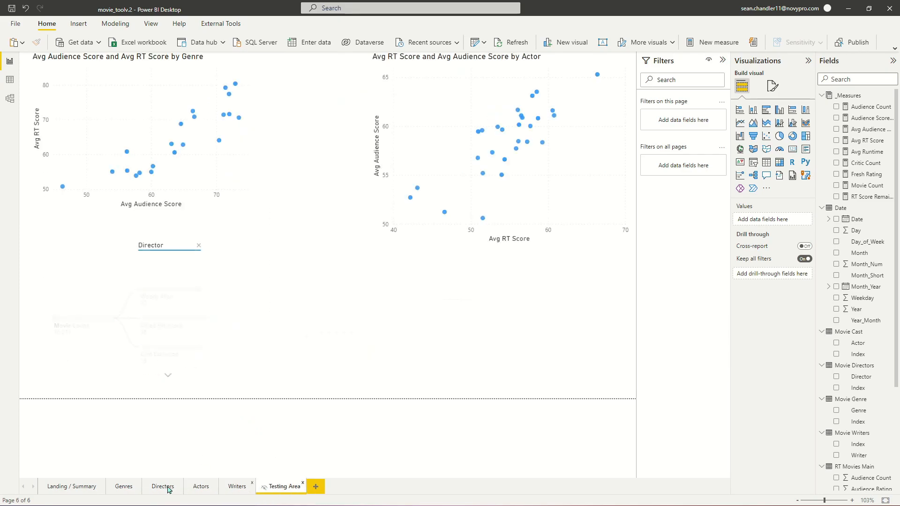
left_click(118, 487)
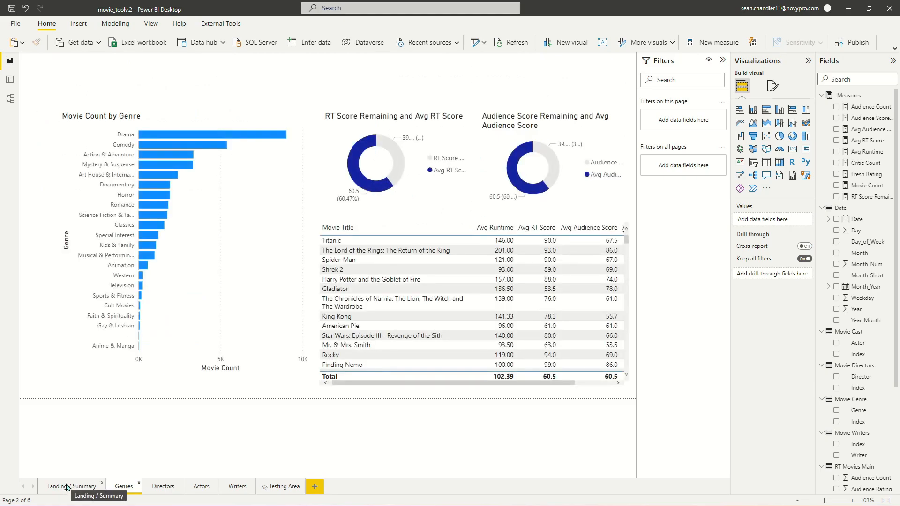
left_click(72, 488)
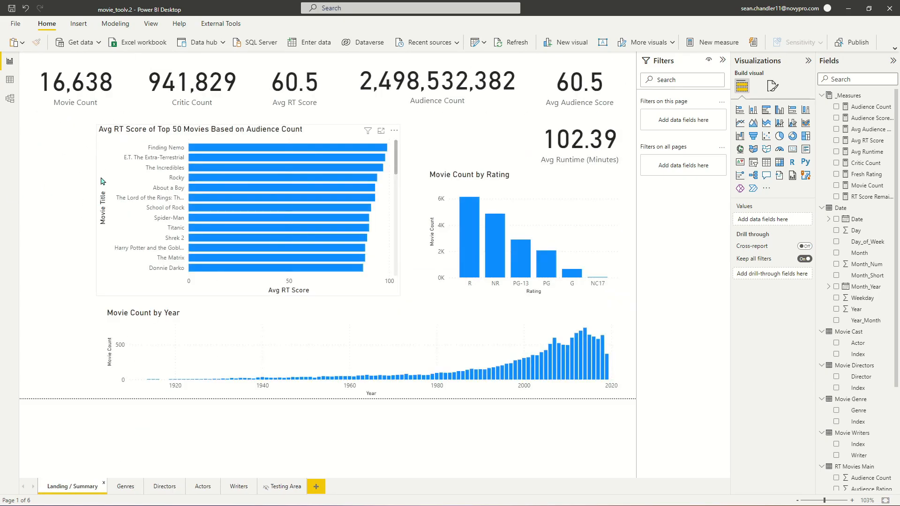